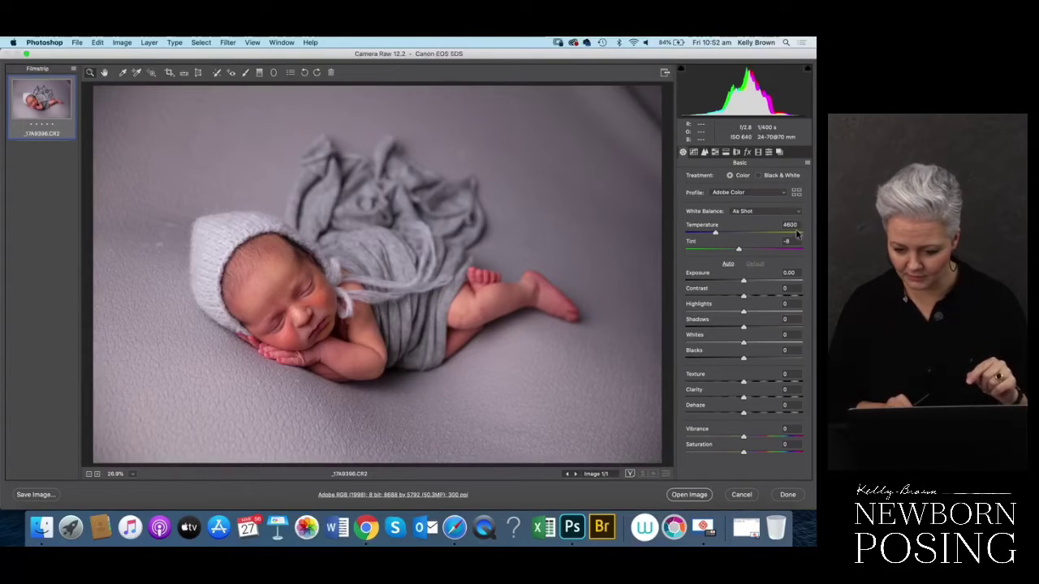
- Set the photo's white balance to a temperature of 5200 and a tint of -5
{"action": "left_click", "coordinate": [797, 226]}
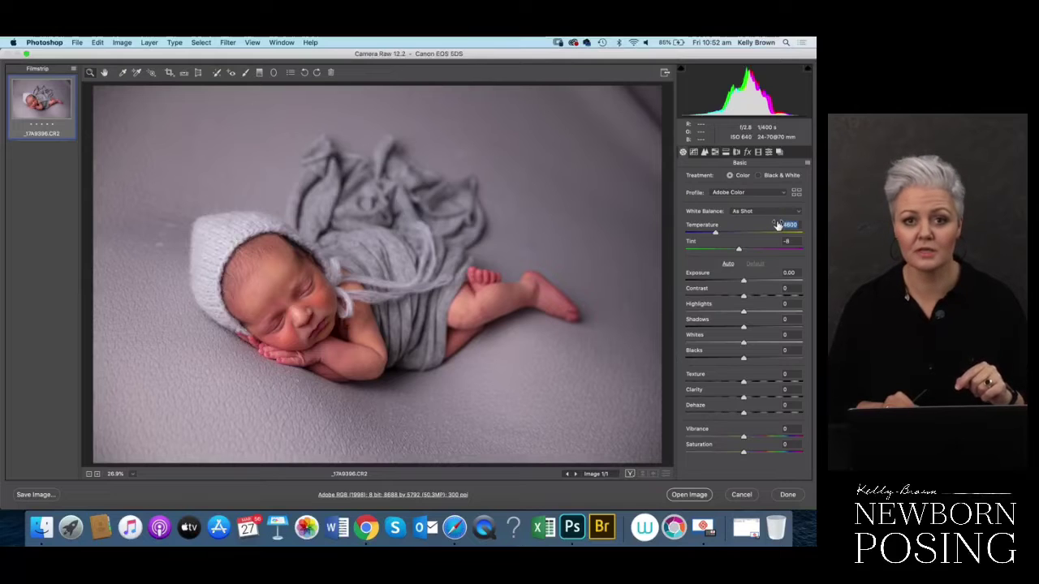
{"action": "key", "text": "F2"}
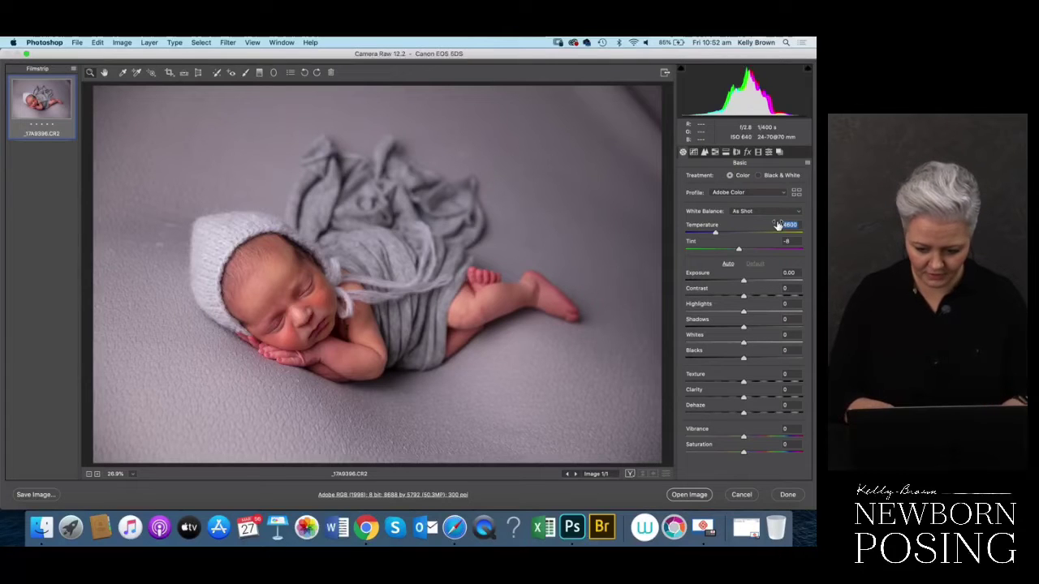
{"action": "type", "text": "5"}
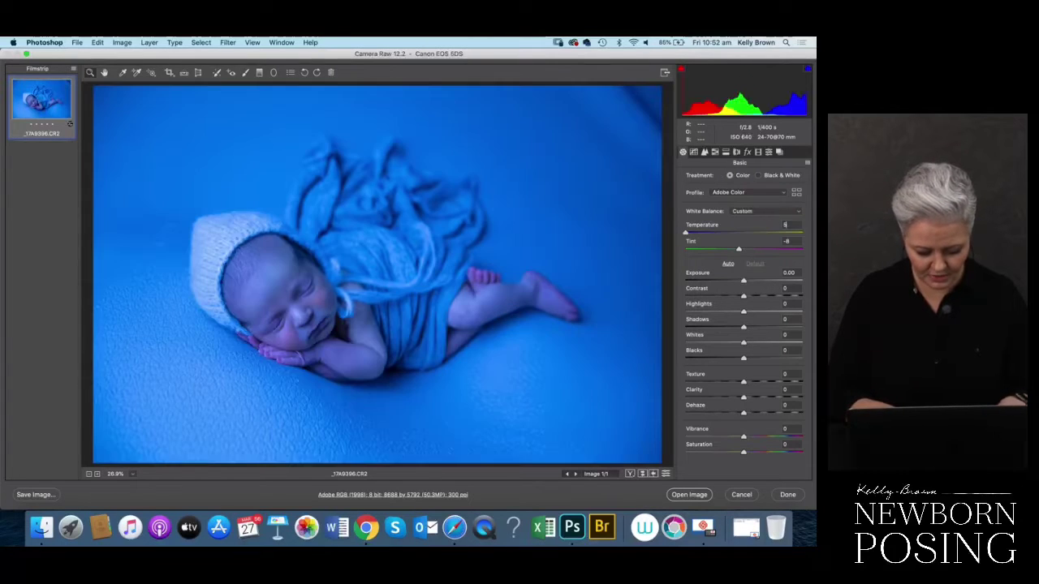
{"action": "type", "text": "200"}
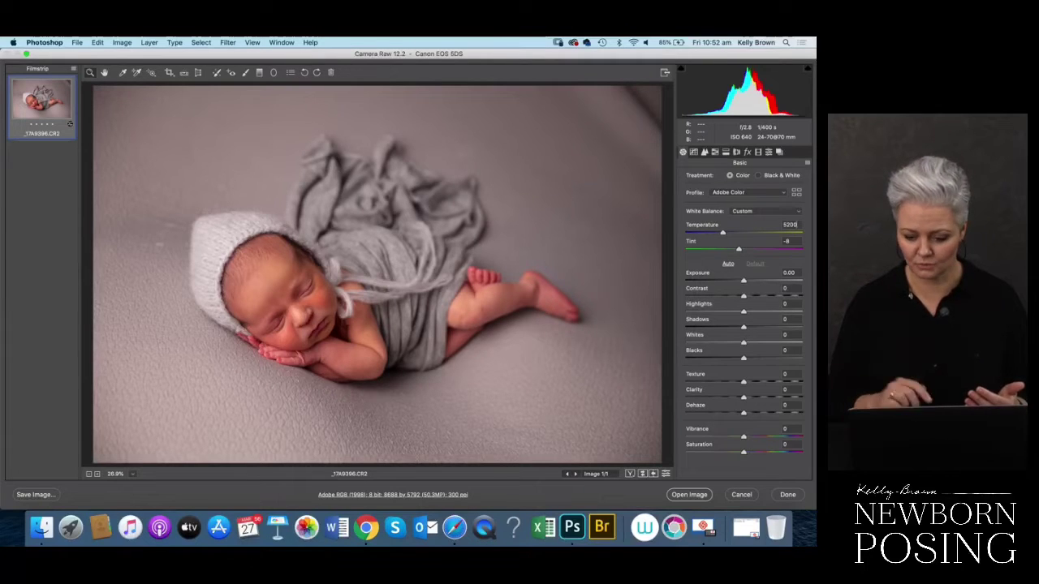
{"action": "key", "text": "Tab"}
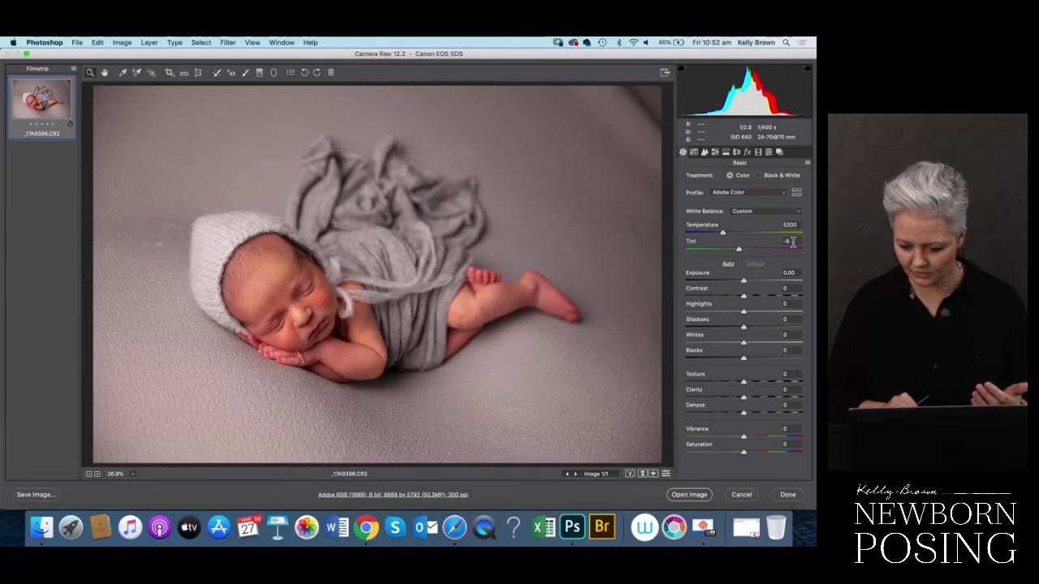
{"action": "type", "text": "0"}
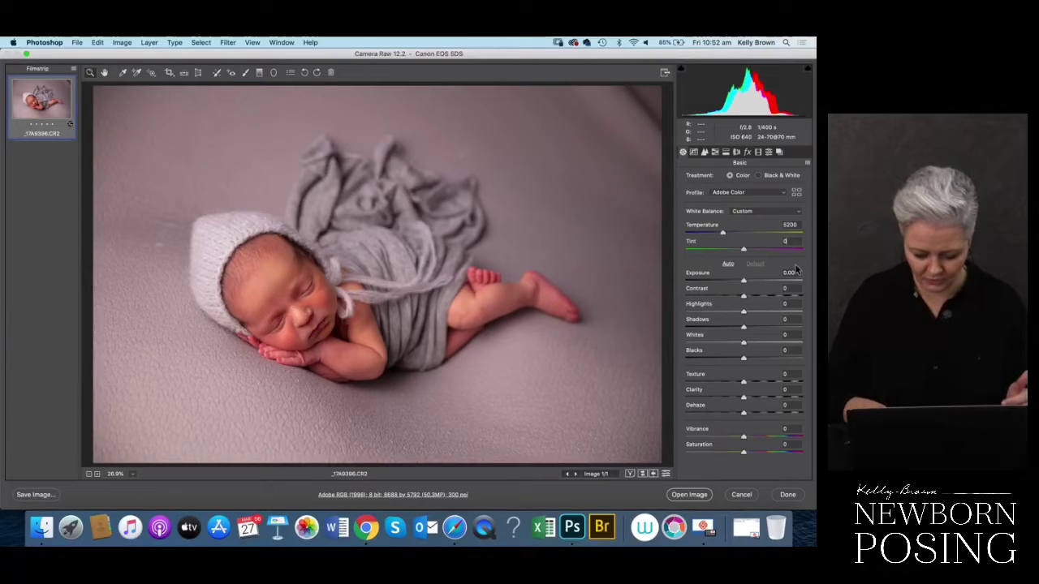
{"action": "key", "text": "BackSpace"}
{"action": "type", "text": "-5"}
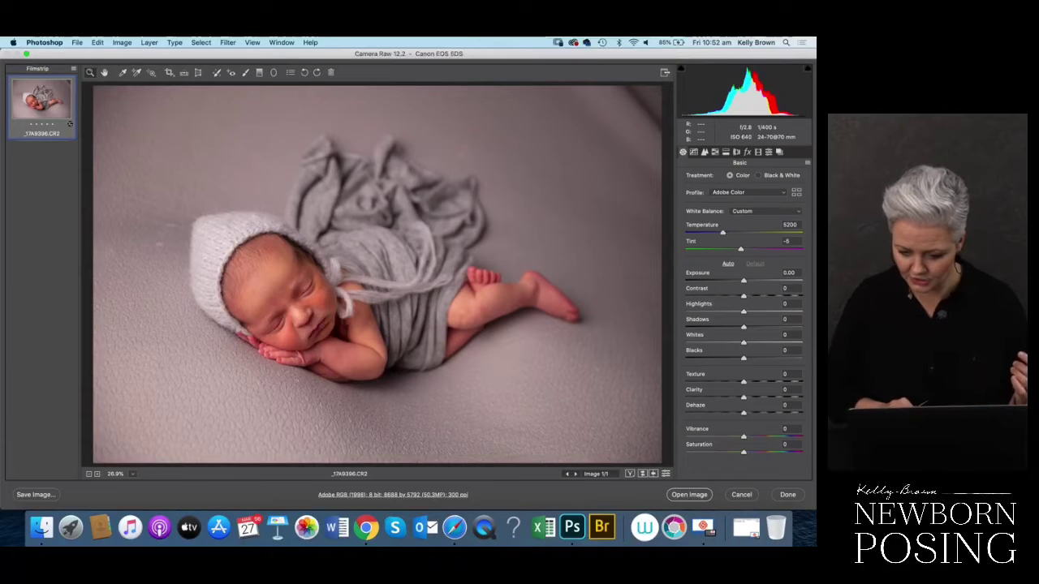
- Enable lens profile corrections with the vignetting amount at about 88, and open the raw photo as a normal image in Photoshop
{"action": "left_click", "coordinate": [736, 153]}
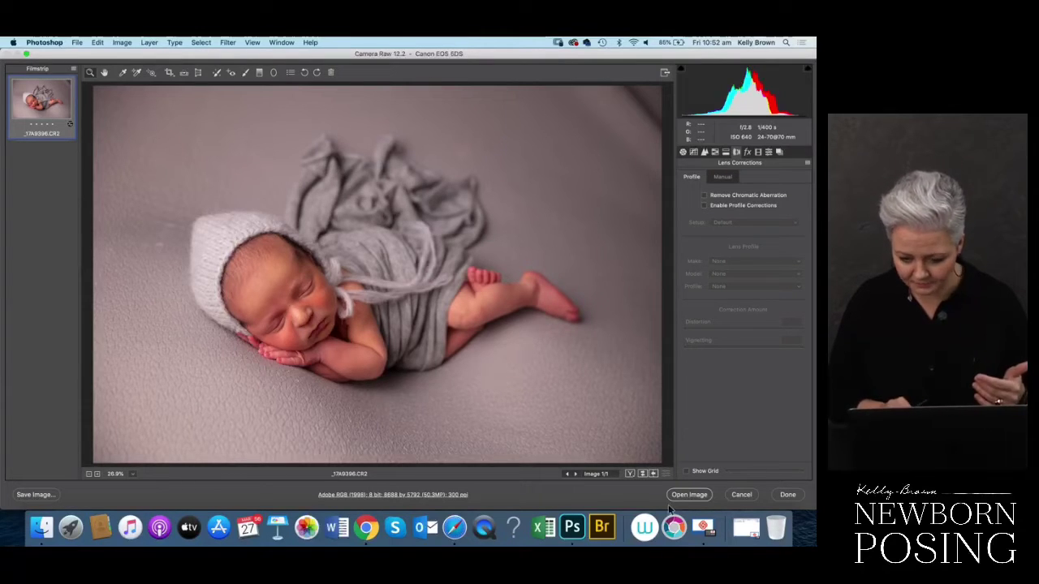
{"action": "left_click", "coordinate": [704, 206]}
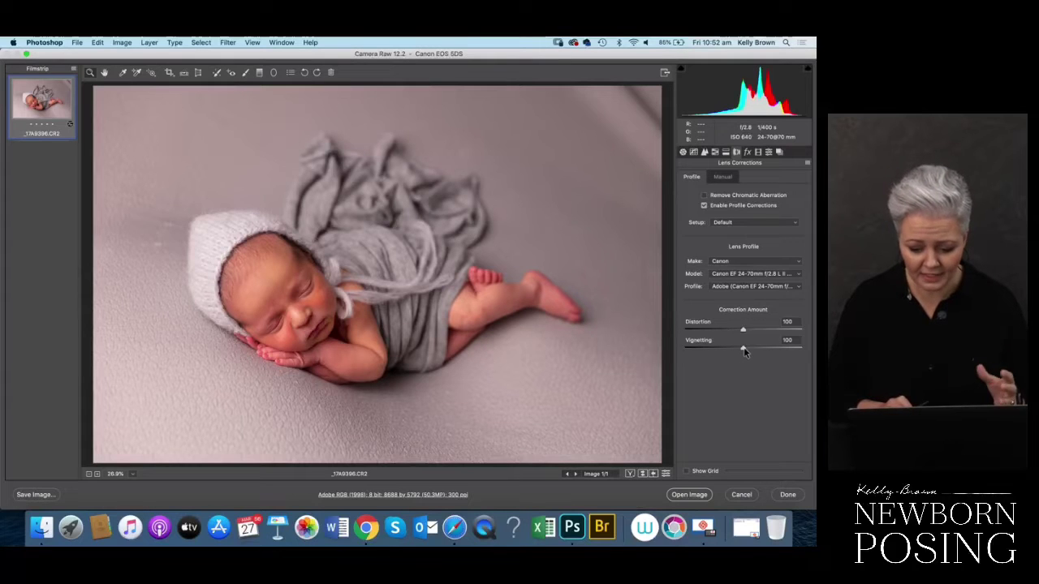
{"action": "left_click_drag", "start_coordinate": [744, 351], "coordinate": [713, 352]}
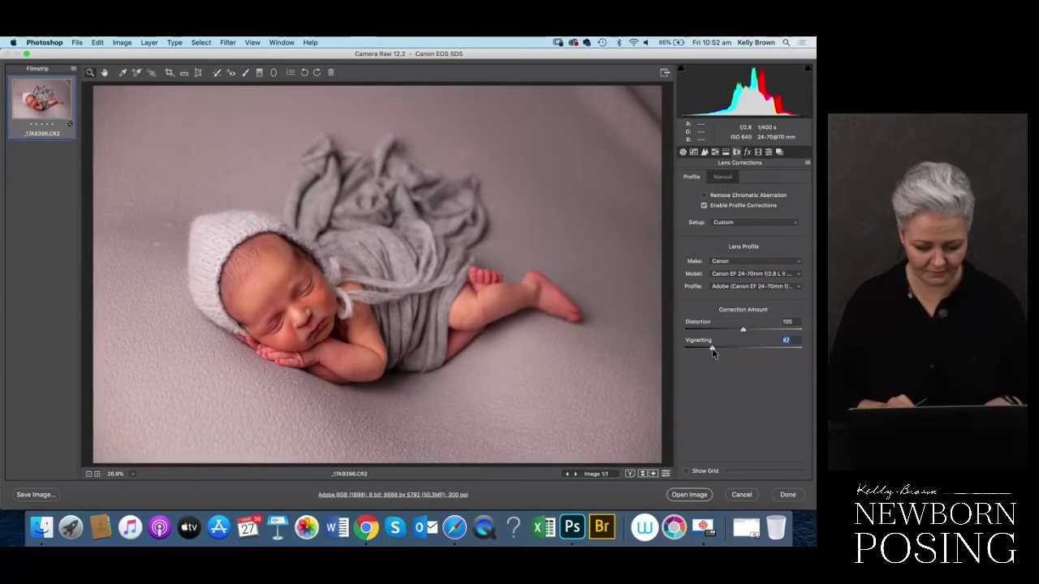
{"action": "double_click", "coordinate": [712, 351]}
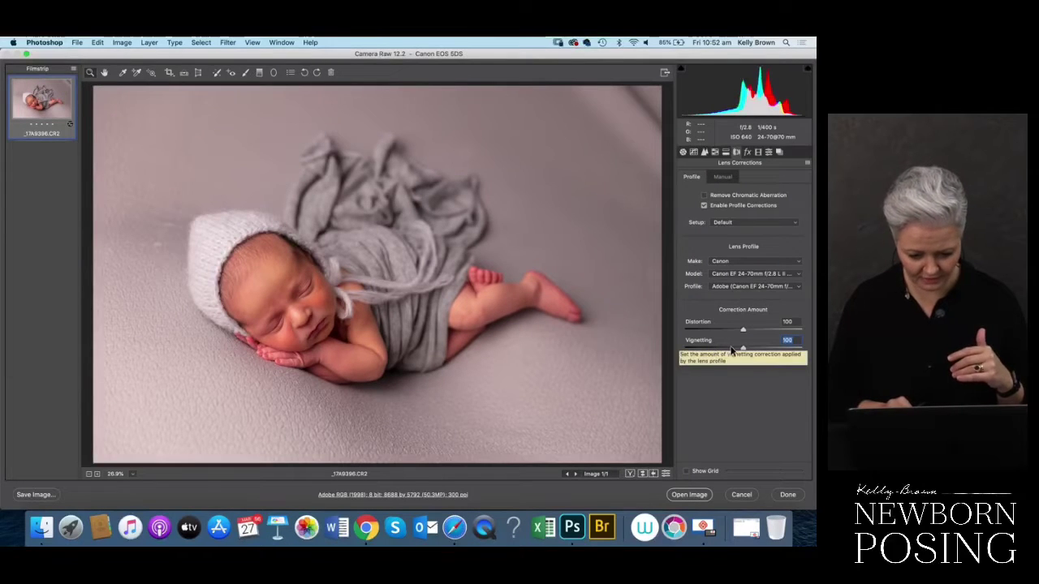
{"action": "left_click_drag", "start_coordinate": [743, 352], "coordinate": [736, 351]}
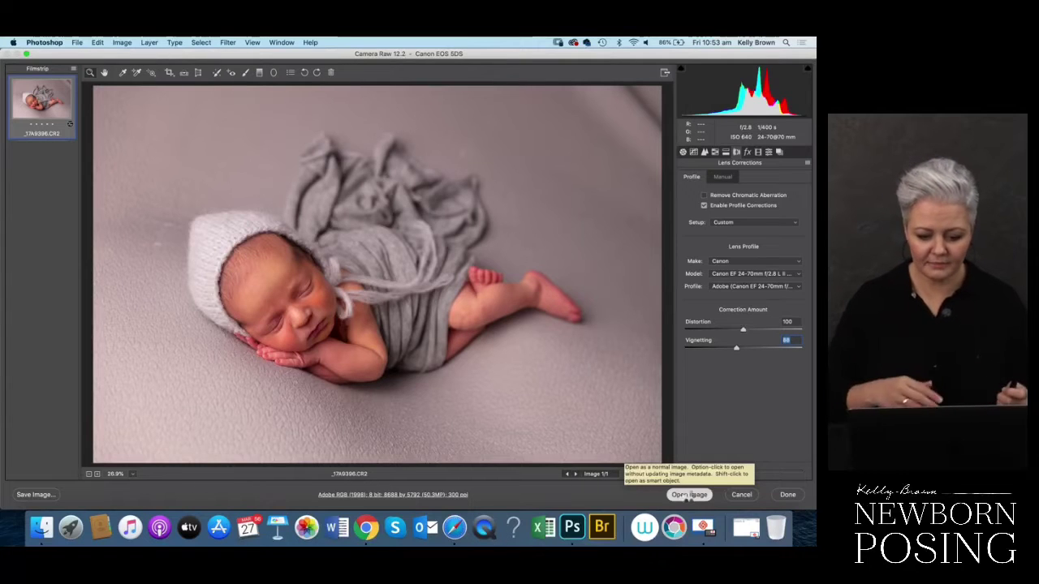
{"action": "left_click", "coordinate": [688, 494]}
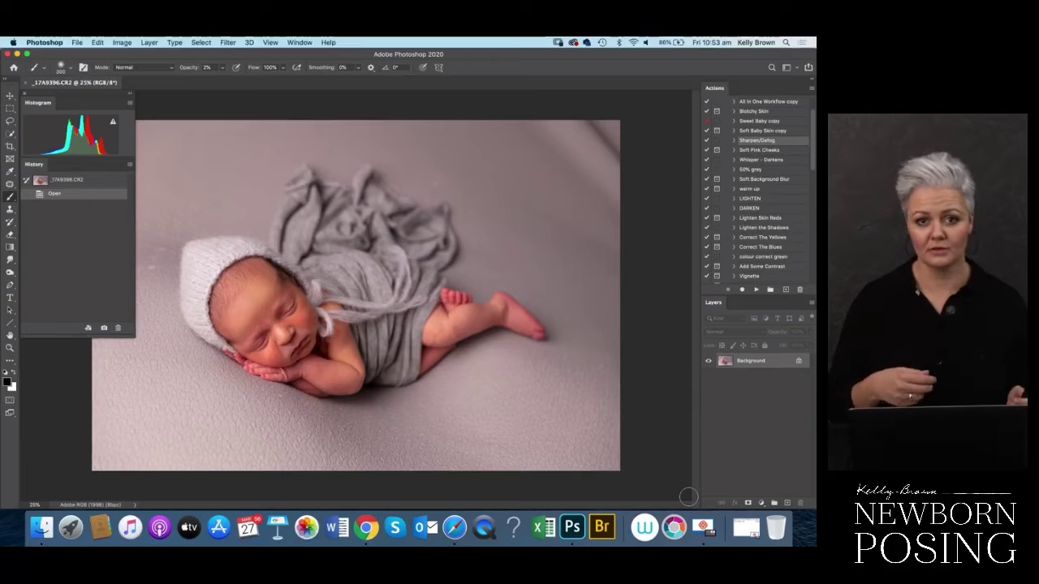
{"action": "left_click", "coordinate": [80, 44]}
{"action": "left_click", "coordinate": [81, 49]}
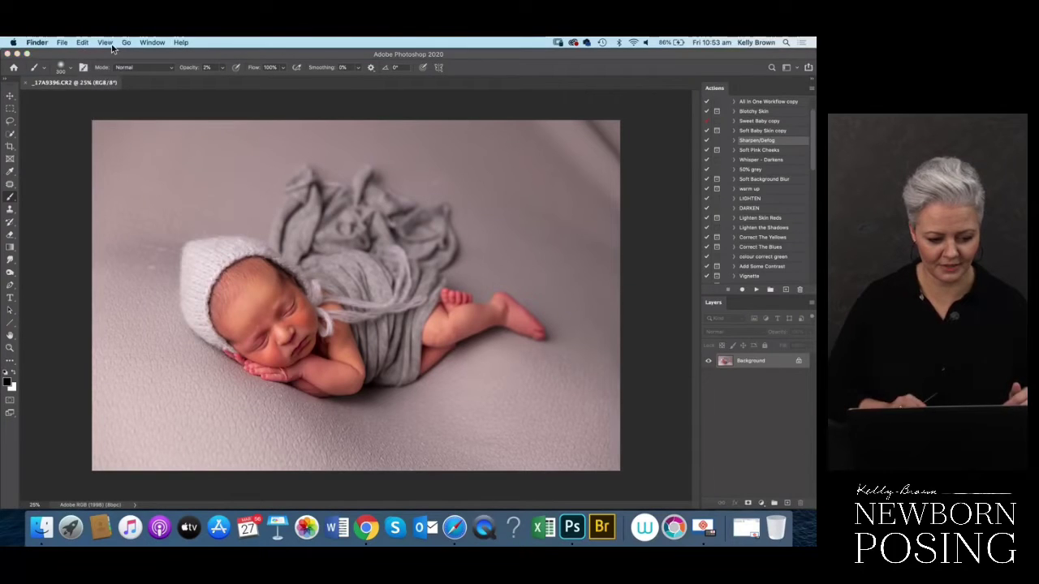
{"action": "left_click", "coordinate": [63, 46]}
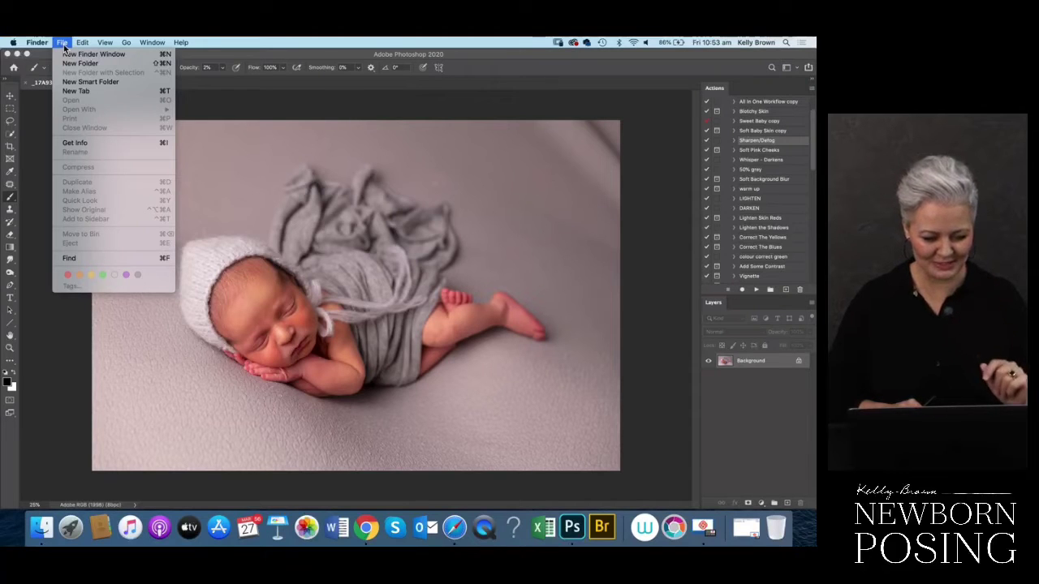
{"action": "mouse_move", "coordinate": [101, 45]}
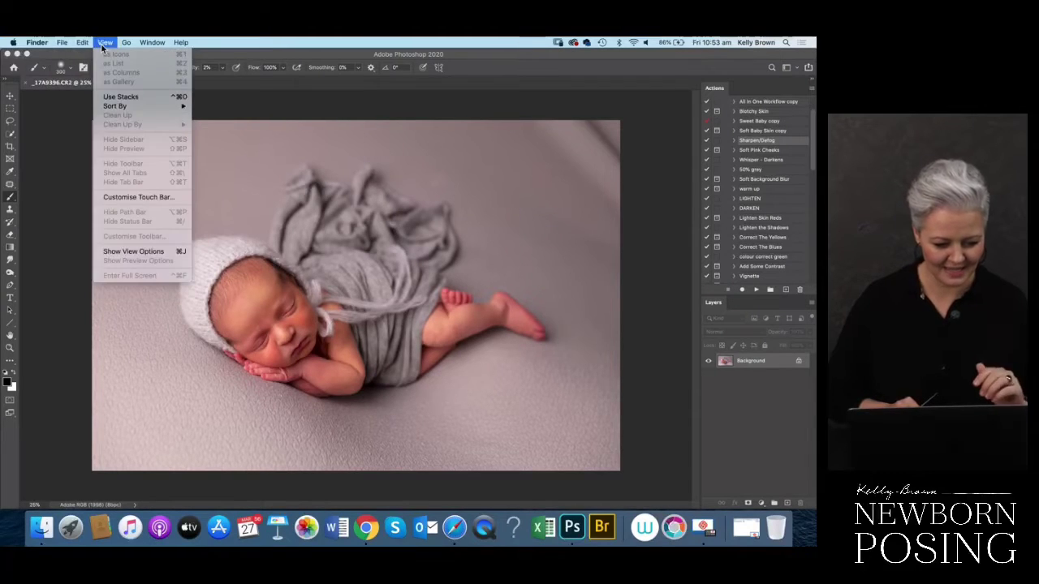
{"action": "left_click", "coordinate": [299, 136]}
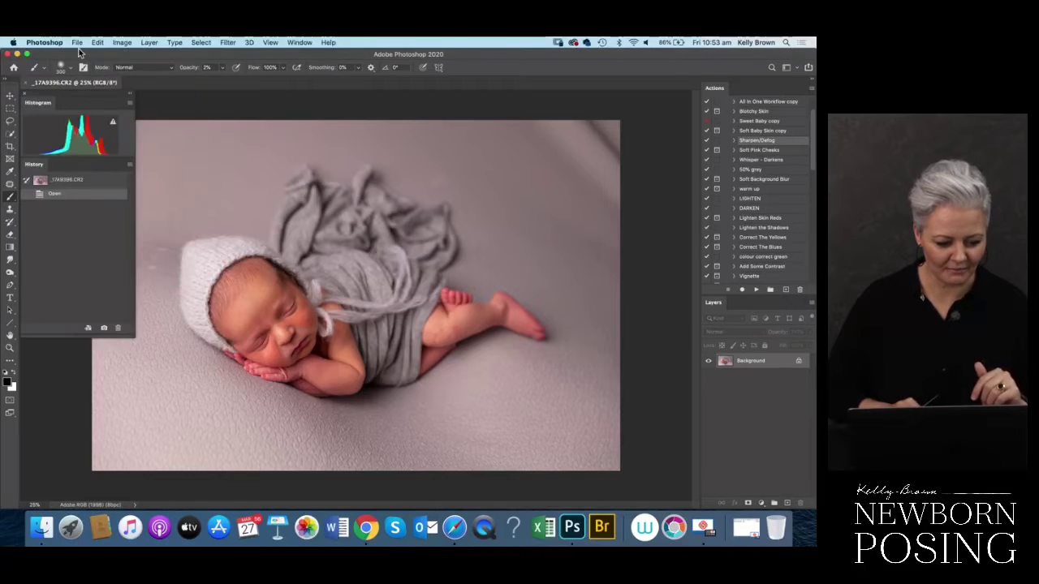
{"action": "left_click", "coordinate": [77, 44]}
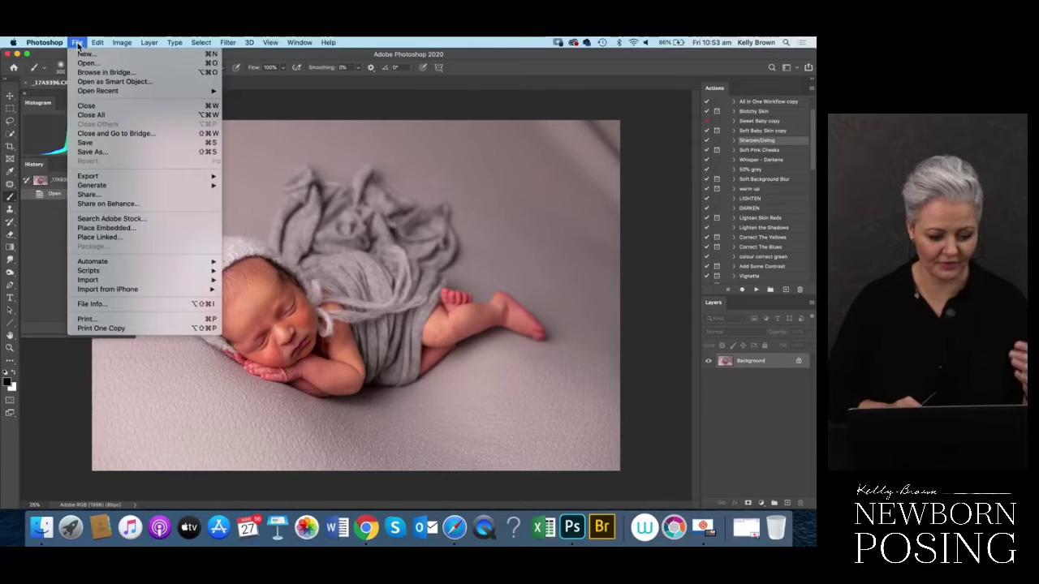
{"action": "mouse_move", "coordinate": [98, 42]}
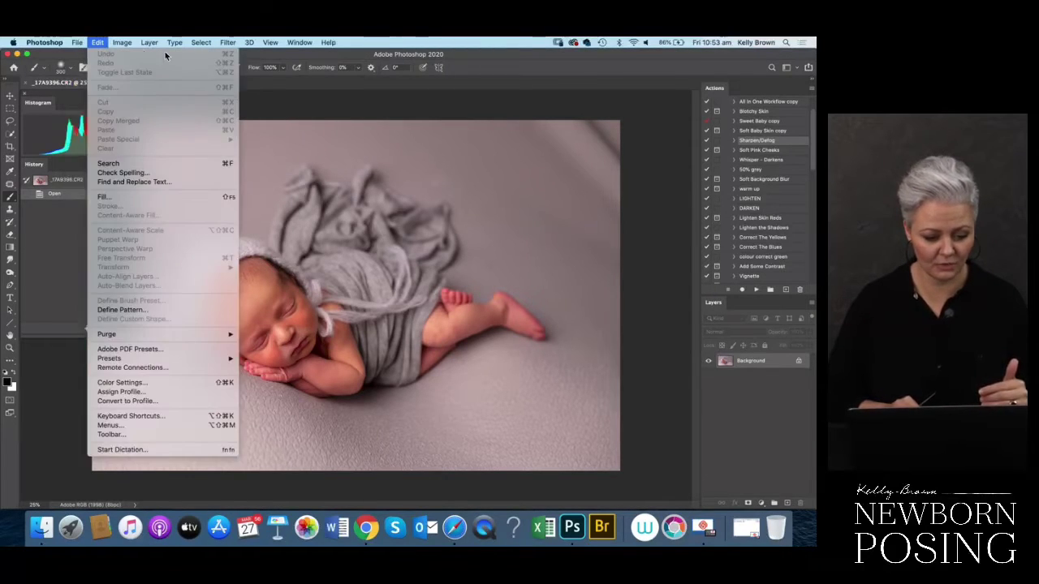
{"action": "mouse_move", "coordinate": [149, 43]}
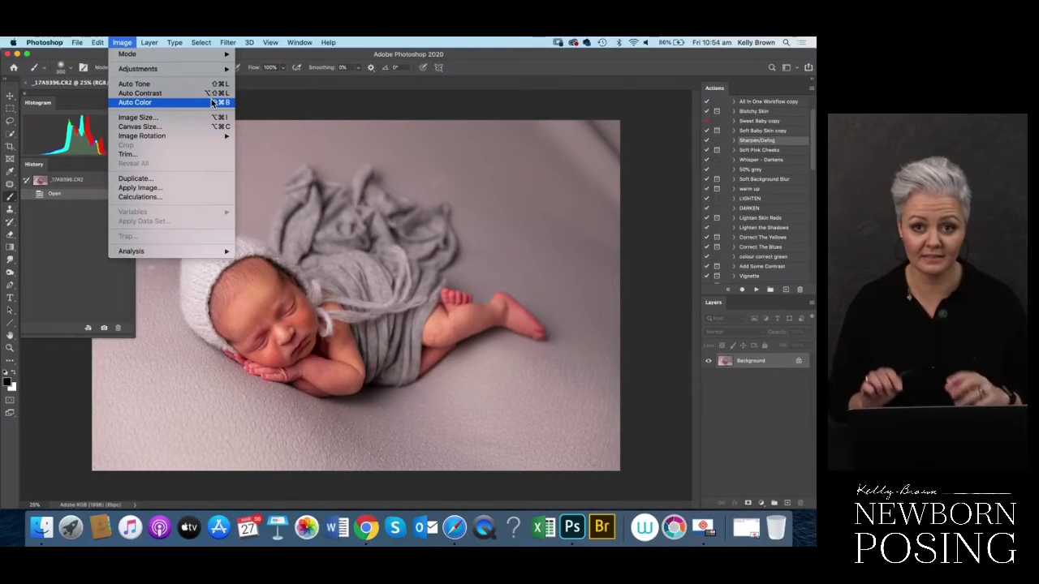
{"action": "left_click", "coordinate": [308, 106]}
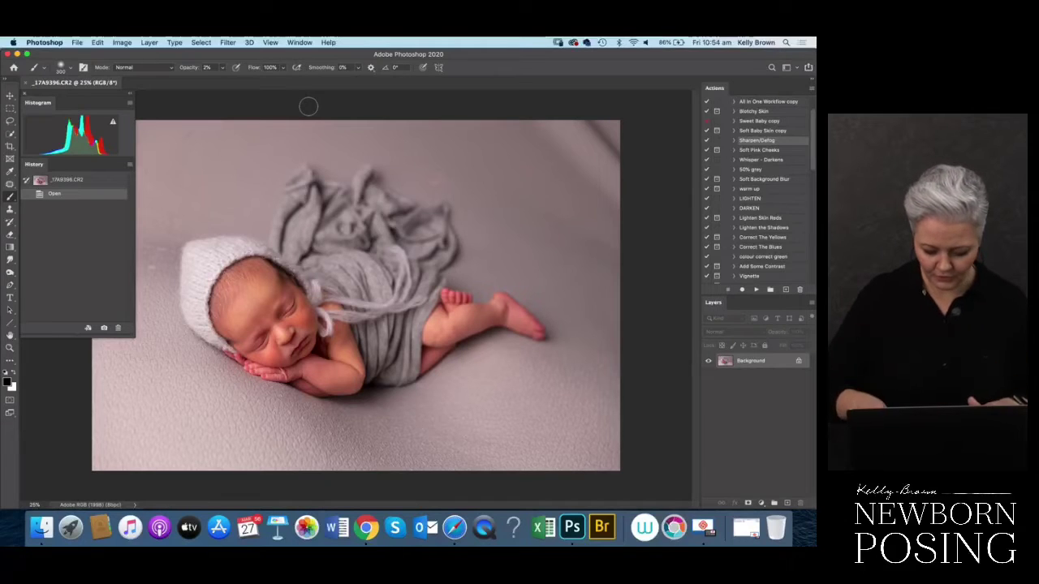
{"action": "key", "text": "super+minus"}
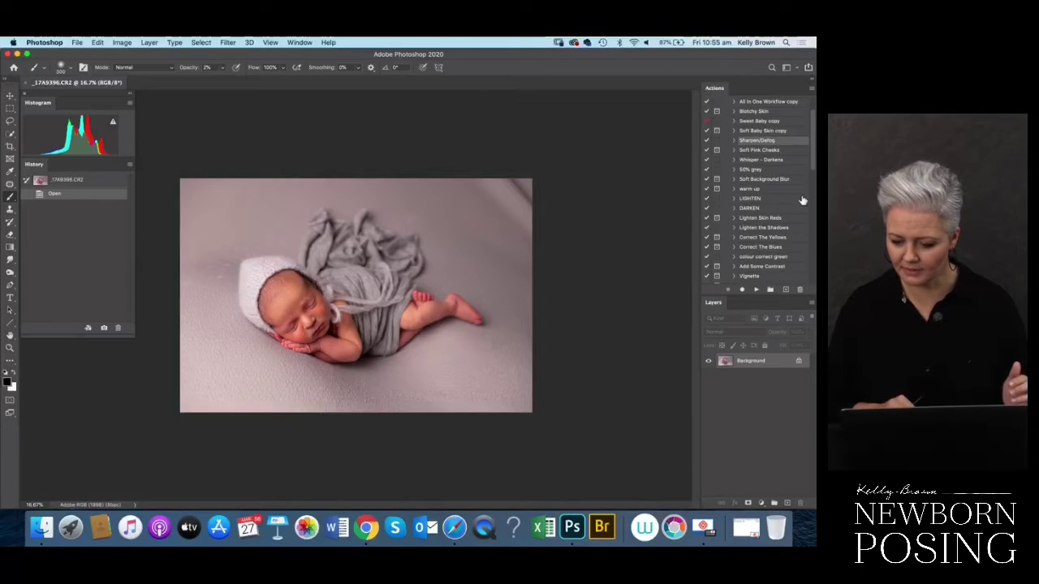
{"action": "scroll", "coordinate": [802, 200], "scroll_direction": "up", "scroll_amount": 2}
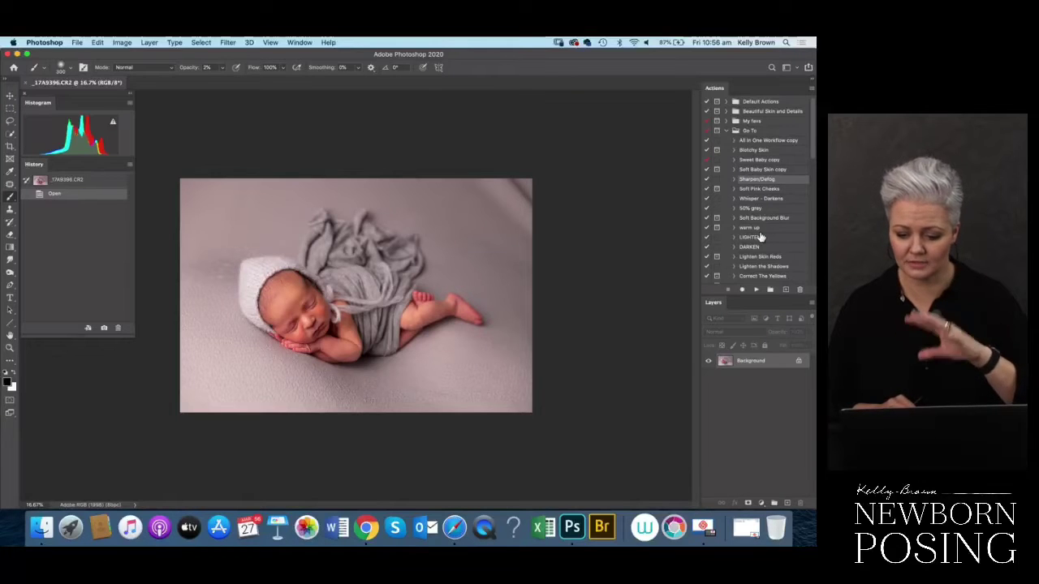
{"action": "scroll", "coordinate": [761, 236], "scroll_direction": "down", "scroll_amount": 5}
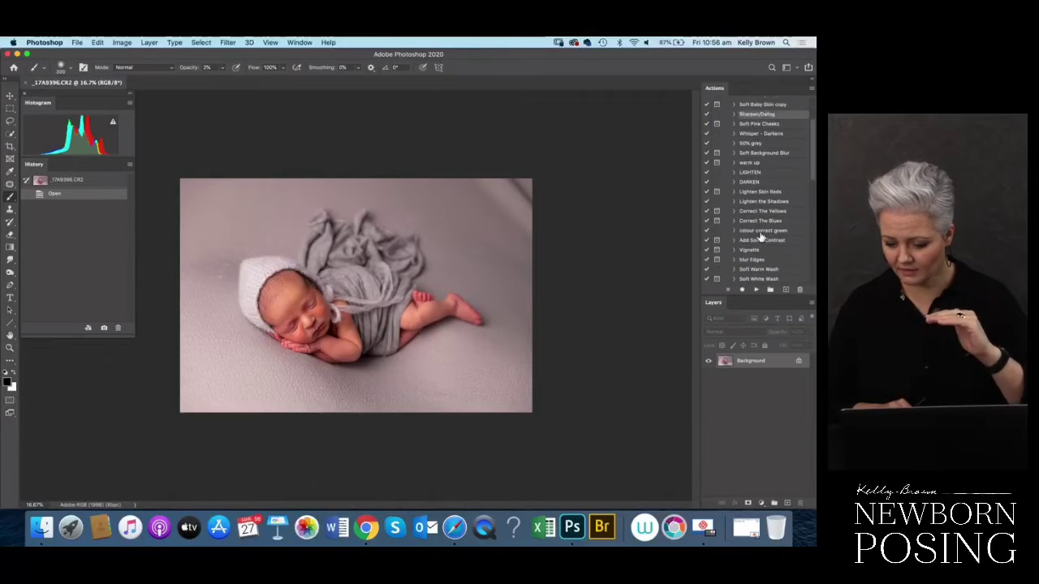
{"action": "scroll", "coordinate": [761, 237], "scroll_direction": "up", "scroll_amount": 5}
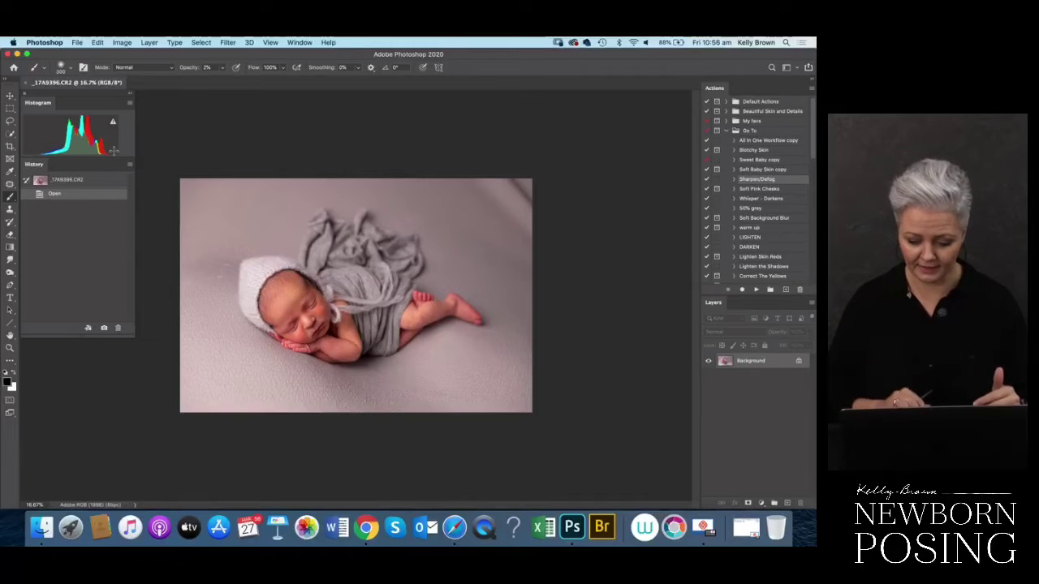
- Turn on automatic hiding of the Dock and enlarge the Photoshop window to fill the screen
{"action": "right_click", "coordinate": [734, 536]}
{"action": "left_click", "coordinate": [742, 451]}
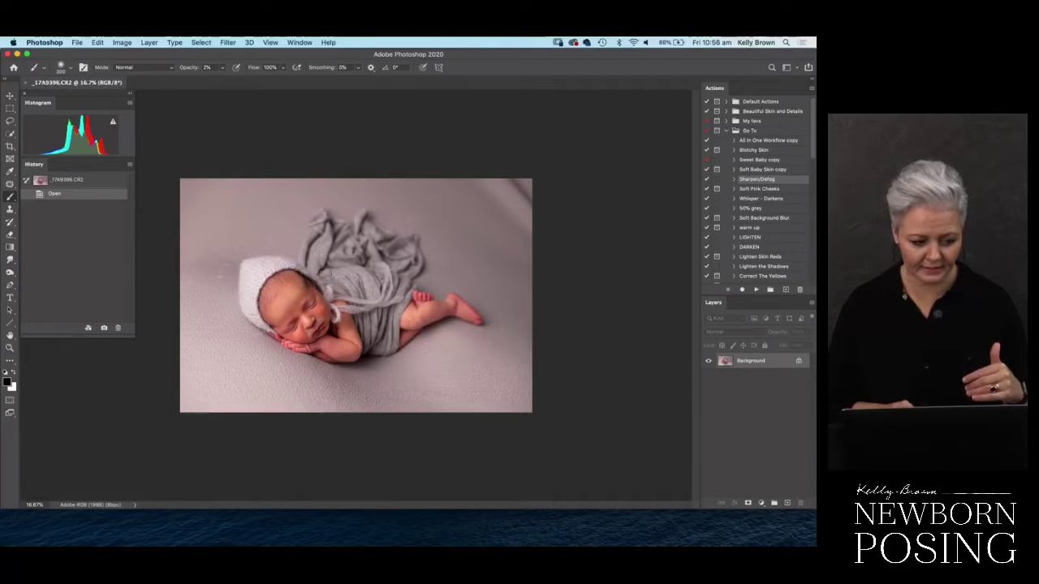
{"action": "left_click", "coordinate": [27, 53]}
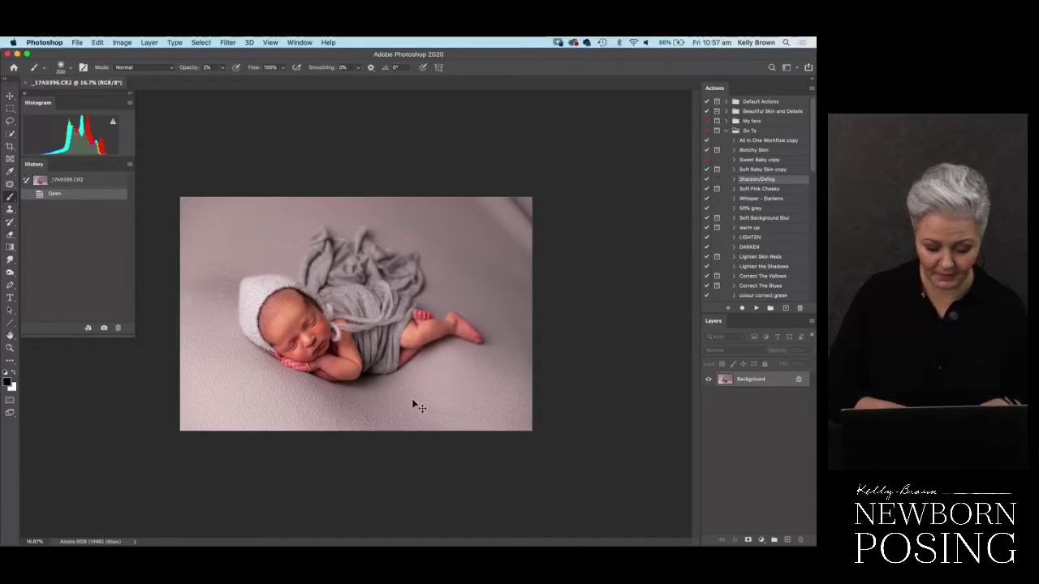
- Duplicate the Background layer
{"action": "key", "text": "super+j"}
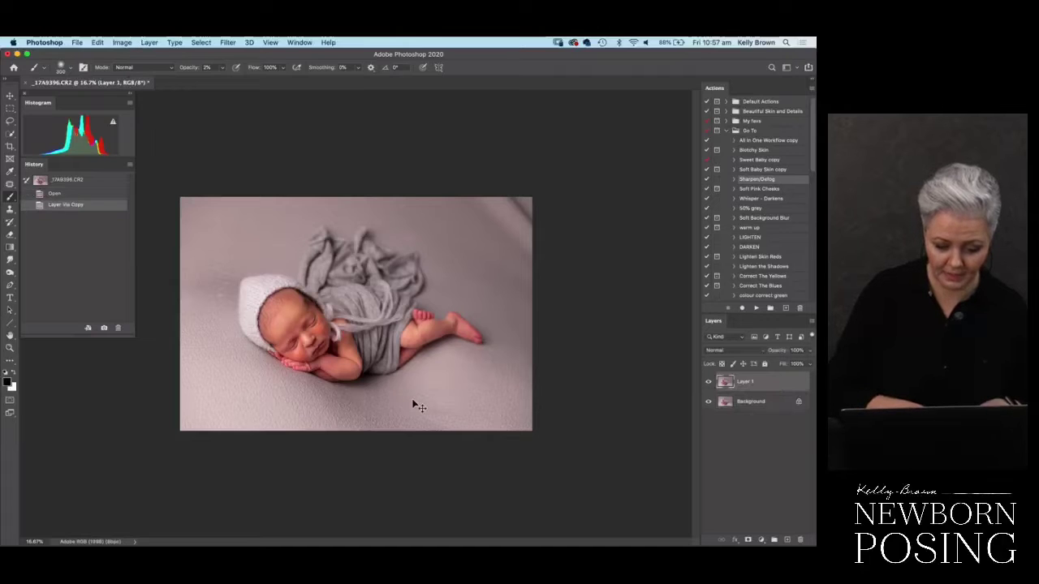
{"action": "key", "text": "super+t"}
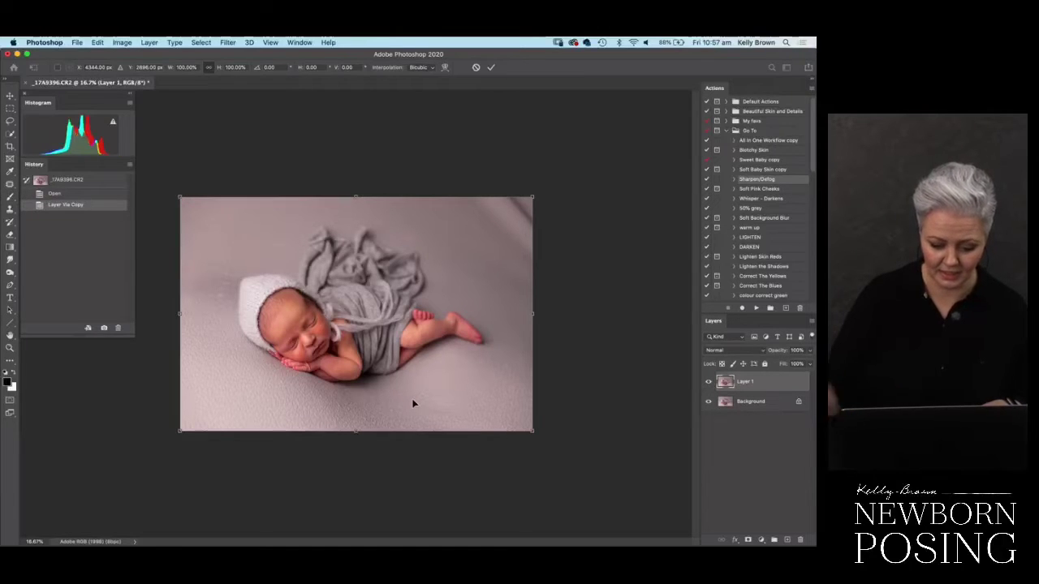
{"action": "left_click_drag", "start_coordinate": [448, 322], "coordinate": [446, 342]}
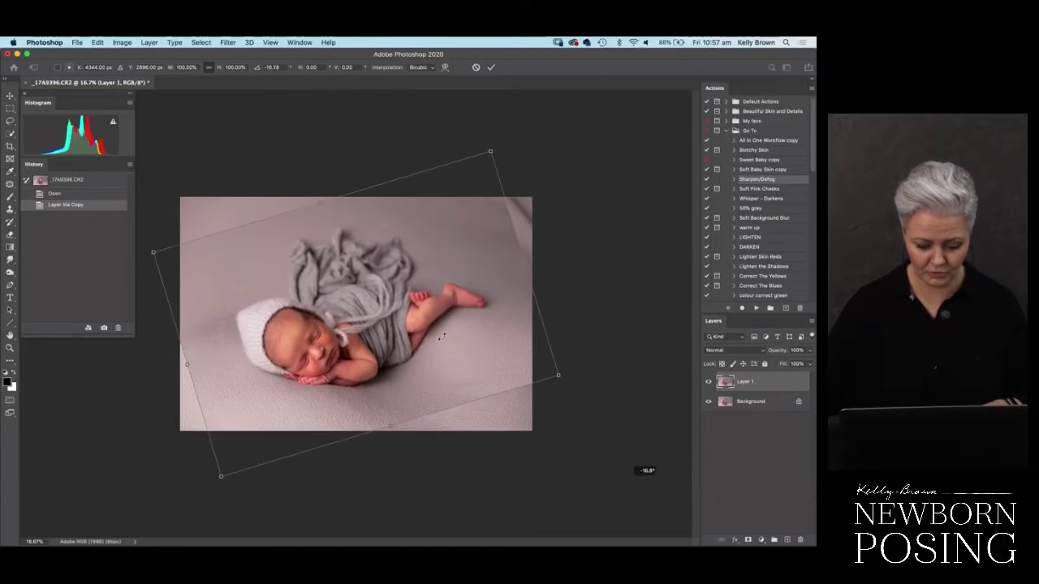
{"action": "left_click", "coordinate": [476, 67]}
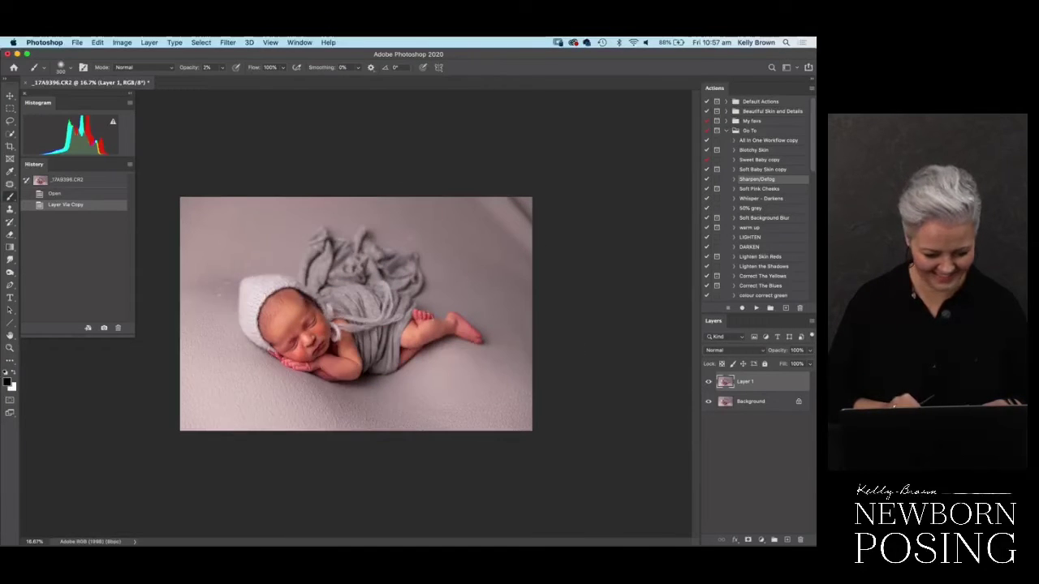
- Free-transform the duplicated layer, shifting the baby slightly down and to the left and rotating it about 3.5° clockwise
{"action": "key", "text": "super+t"}
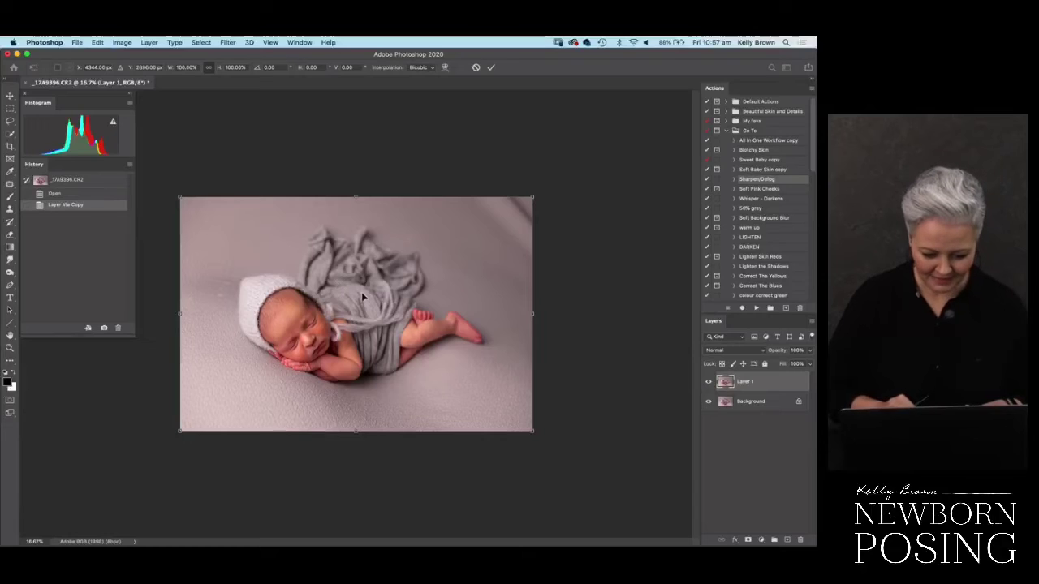
{"action": "mouse_move", "coordinate": [363, 308]}
{"action": "left_mouse_down"}
{"action": "mouse_move", "coordinate": [357, 315]}
{"action": "mouse_move", "coordinate": [353, 305]}
{"action": "left_mouse_up"}
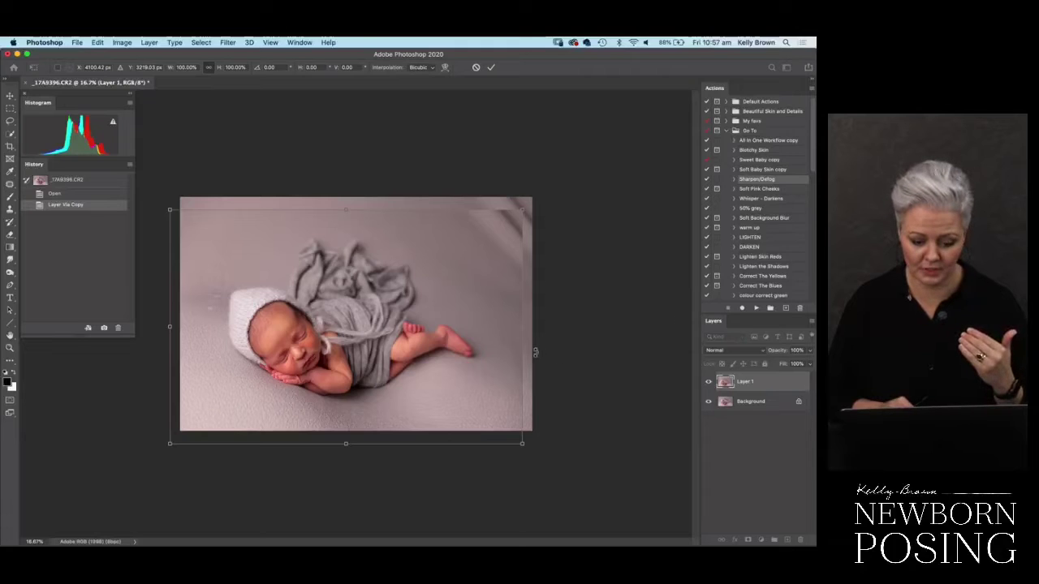
{"action": "left_click_drag", "start_coordinate": [536, 352], "coordinate": [488, 381]}
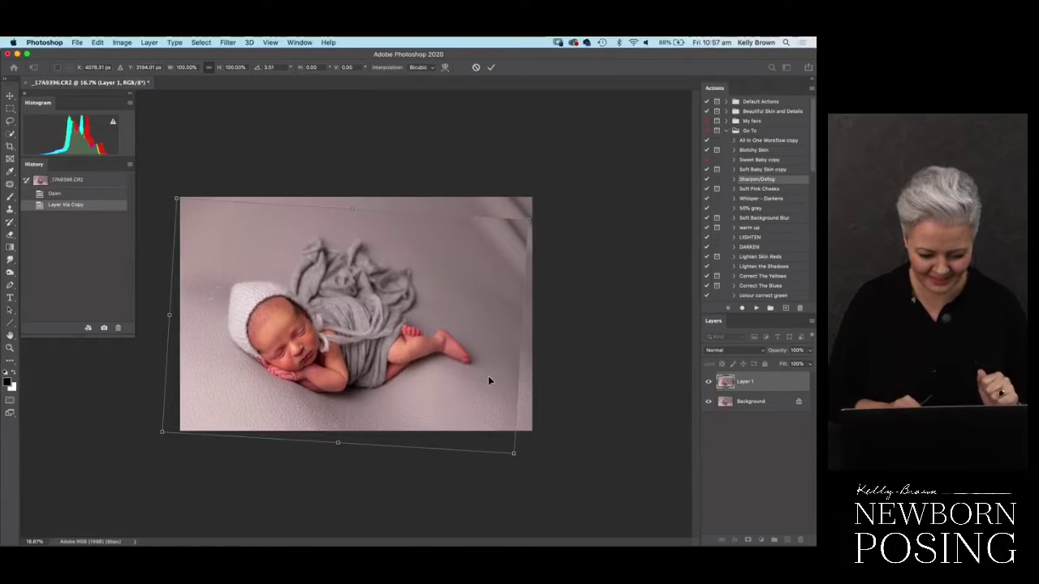
{"action": "left_click", "coordinate": [491, 67]}
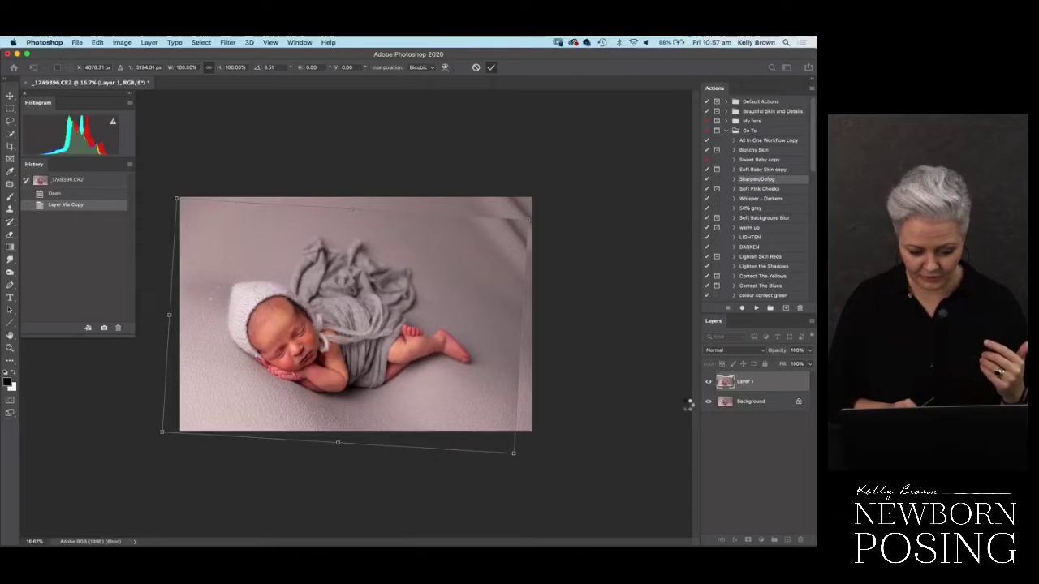
- Accept the transform, add a layer mask to Layer 1, and set the brush to 100% opacity with a black foreground
{"action": "left_click", "coordinate": [748, 541]}
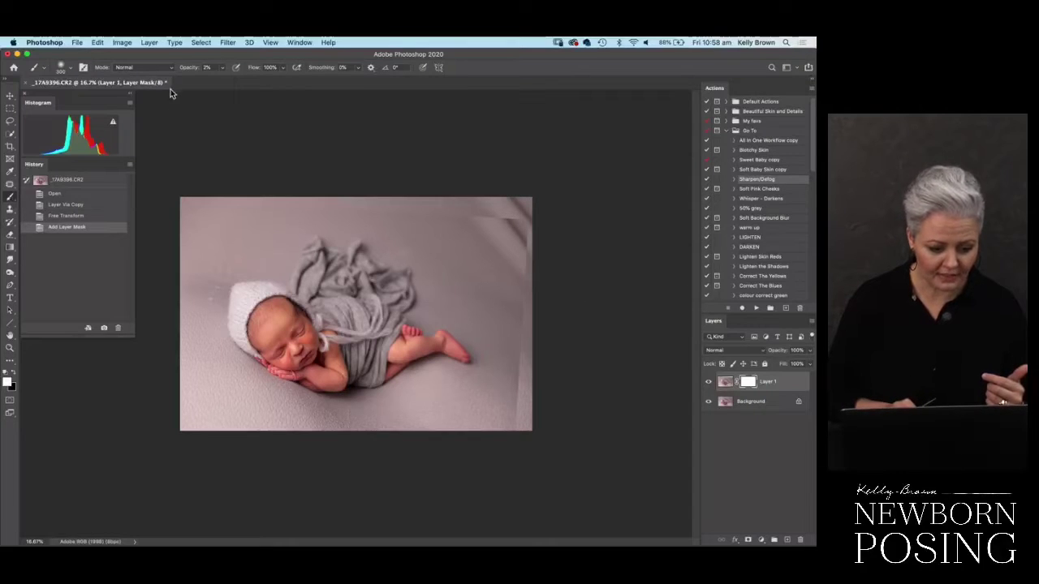
{"action": "left_click_drag", "start_coordinate": [185, 71], "coordinate": [271, 68]}
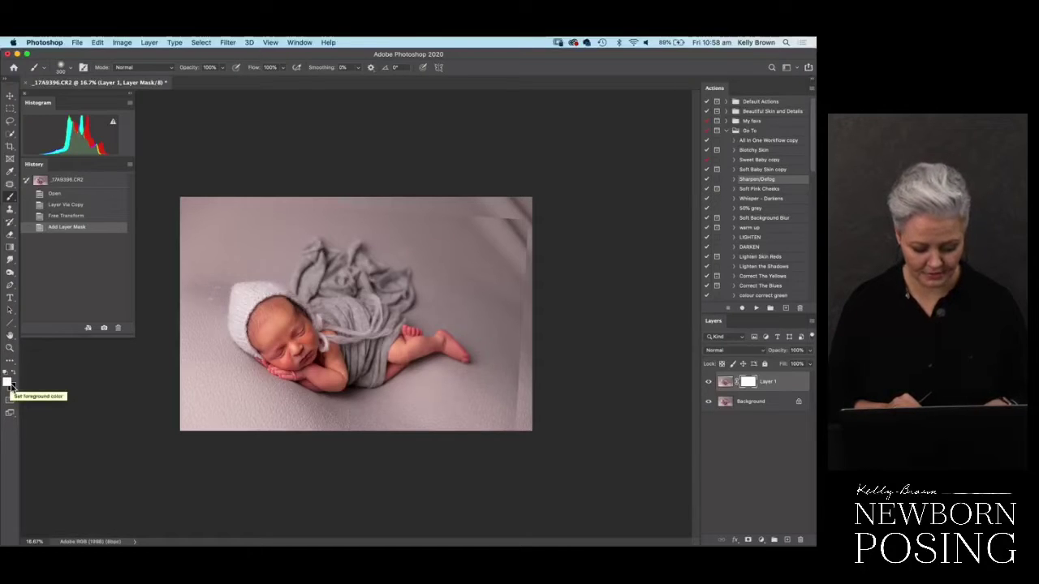
{"action": "key", "text": "x"}
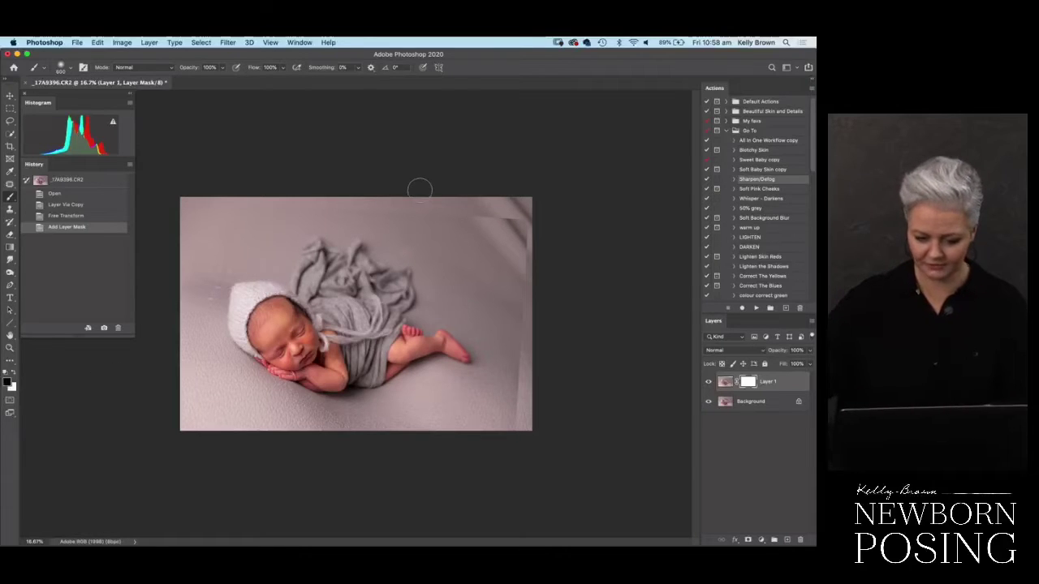
- Enlarge the brush to 1500 and paint black on the mask to hide the layer's hard edges around the photo's upper-right corner
{"action": "key", "text": "bracketright"}
{"action": "key", "text": "bracketright"}
{"action": "key", "text": "bracketright"}
{"action": "key", "text": "bracketright"}
{"action": "key", "text": "bracketright"}
{"action": "key", "text": "bracketright"}
{"action": "key", "text": "bracketright"}
{"action": "key", "text": "bracketright"}
{"action": "key", "text": "bracketright"}
{"action": "key", "text": "bracketright"}
{"action": "key", "text": "bracketright"}
{"action": "key", "text": "bracketright"}
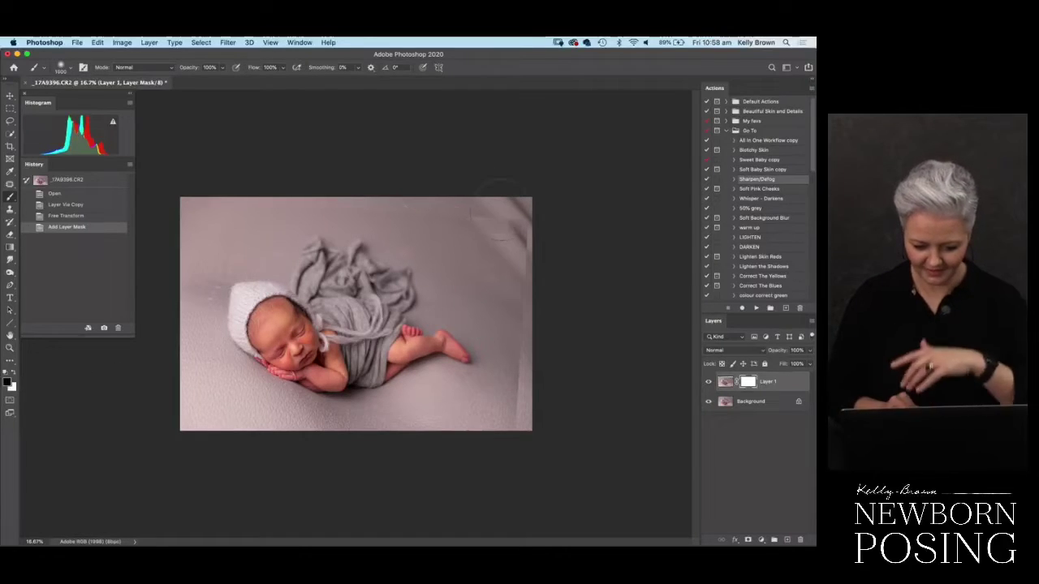
{"action": "mouse_move", "coordinate": [518, 213]}
{"action": "left_mouse_down"}
{"action": "mouse_move", "coordinate": [492, 194]}
{"action": "mouse_move", "coordinate": [460, 196]}
{"action": "left_mouse_up"}
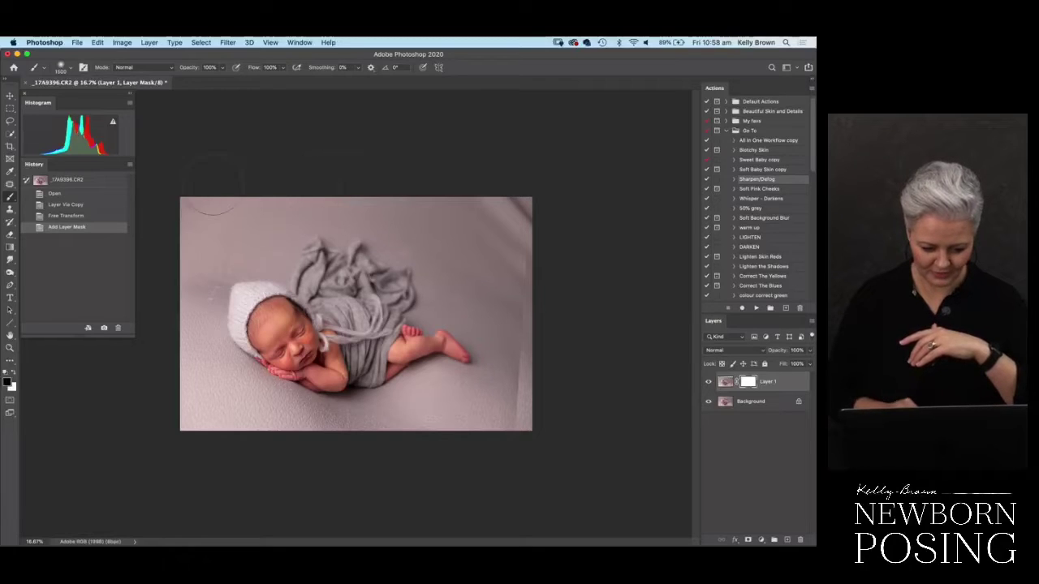
{"action": "left_click", "coordinate": [529, 294]}
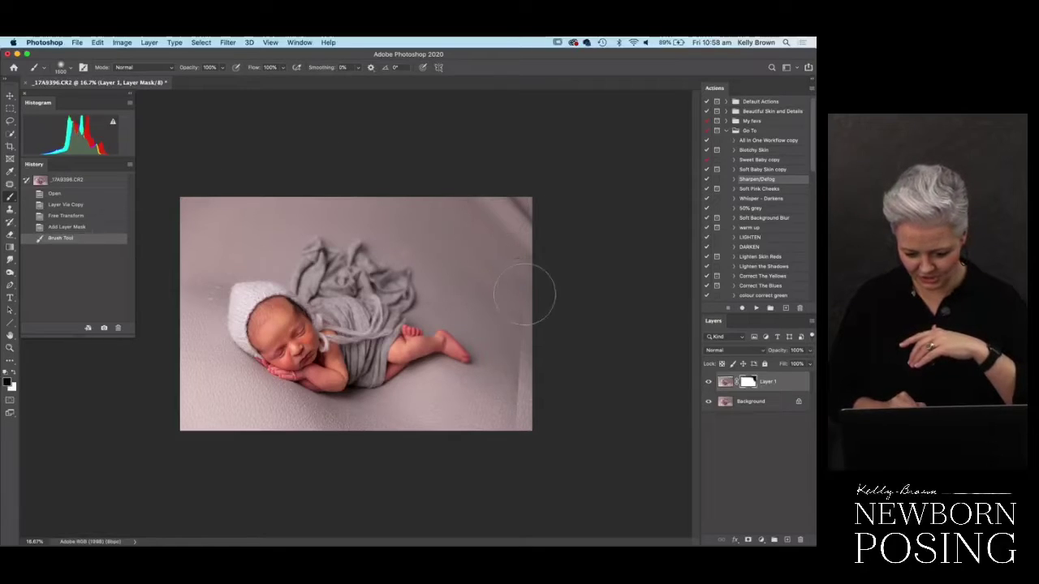
{"action": "left_click_drag", "start_coordinate": [529, 294], "coordinate": [538, 343]}
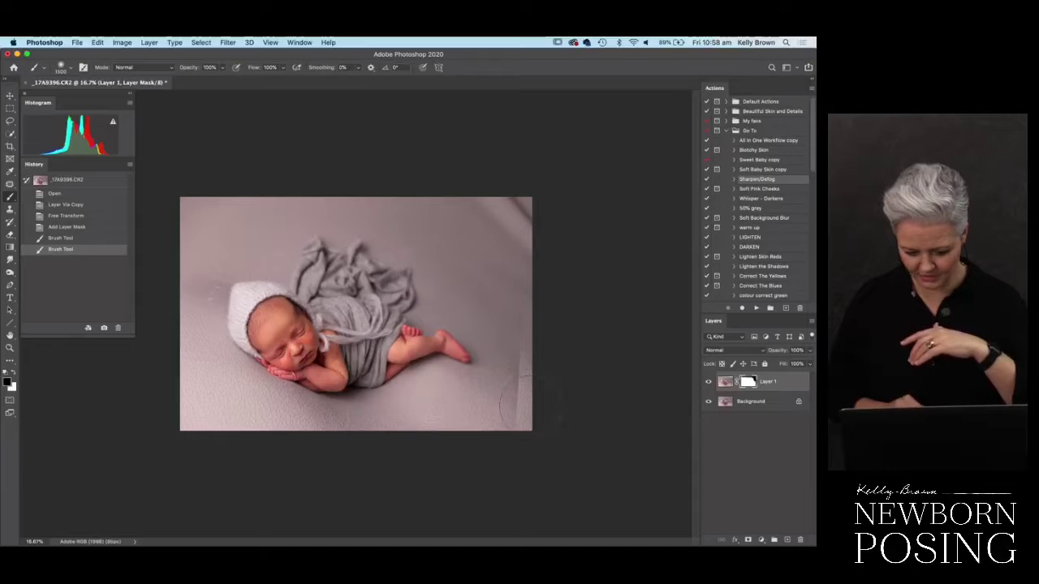
- With the Background layer temporarily hidden, mask out the remaining hard edges along Layer 1's top and right side, and compare with and without Layer 1
{"action": "left_click", "coordinate": [709, 403]}
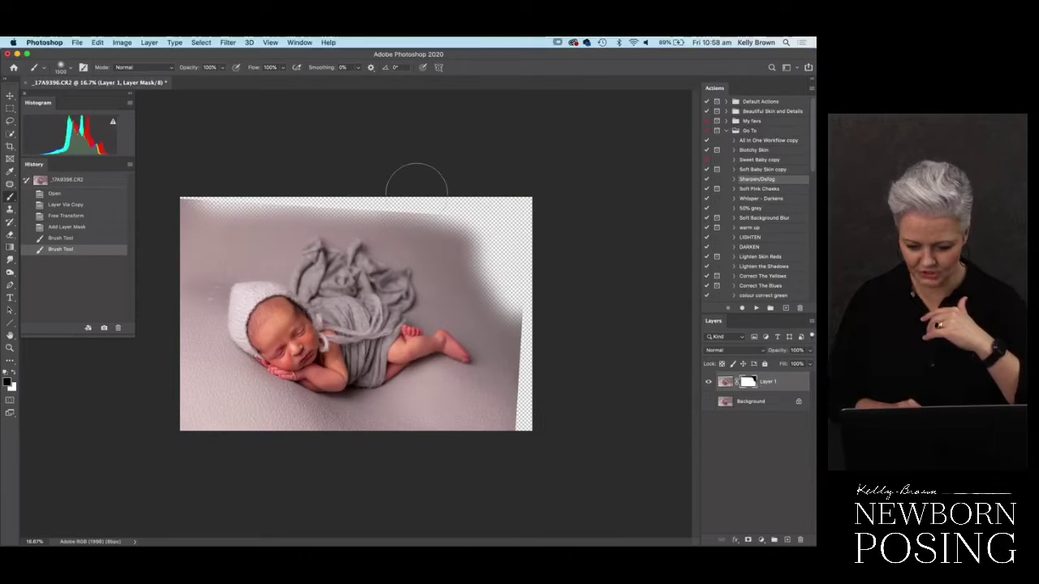
{"action": "mouse_move", "coordinate": [424, 194]}
{"action": "left_mouse_down"}
{"action": "mouse_move", "coordinate": [438, 190]}
{"action": "mouse_move", "coordinate": [236, 174]}
{"action": "mouse_move", "coordinate": [199, 185]}
{"action": "left_mouse_up"}
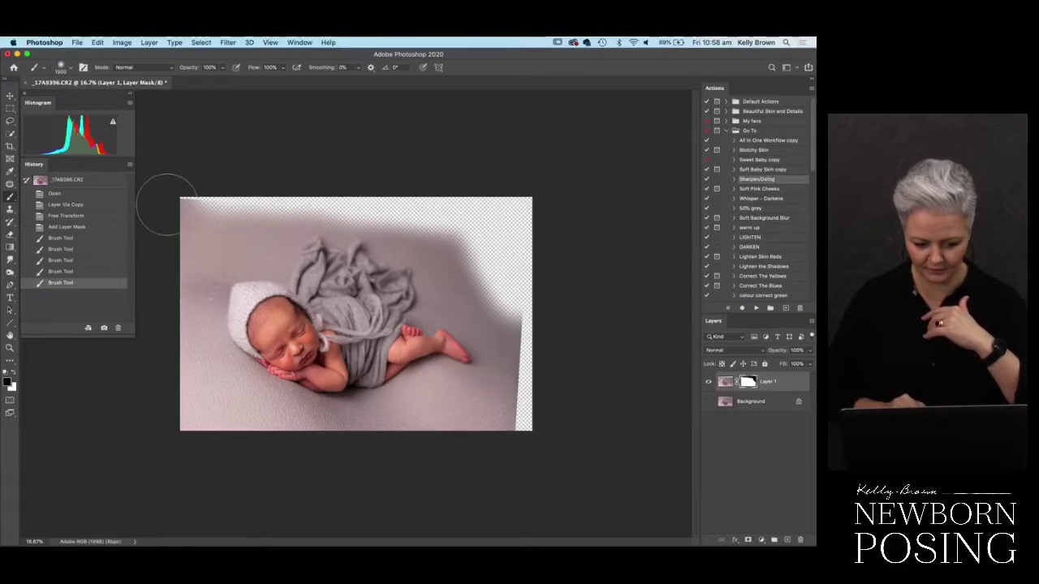
{"action": "mouse_move", "coordinate": [527, 337]}
{"action": "left_mouse_down"}
{"action": "mouse_move", "coordinate": [524, 406]}
{"action": "mouse_move", "coordinate": [541, 303]}
{"action": "mouse_move", "coordinate": [543, 328]}
{"action": "left_mouse_up"}
{"action": "left_click_drag", "start_coordinate": [178, 198], "coordinate": [195, 197]}
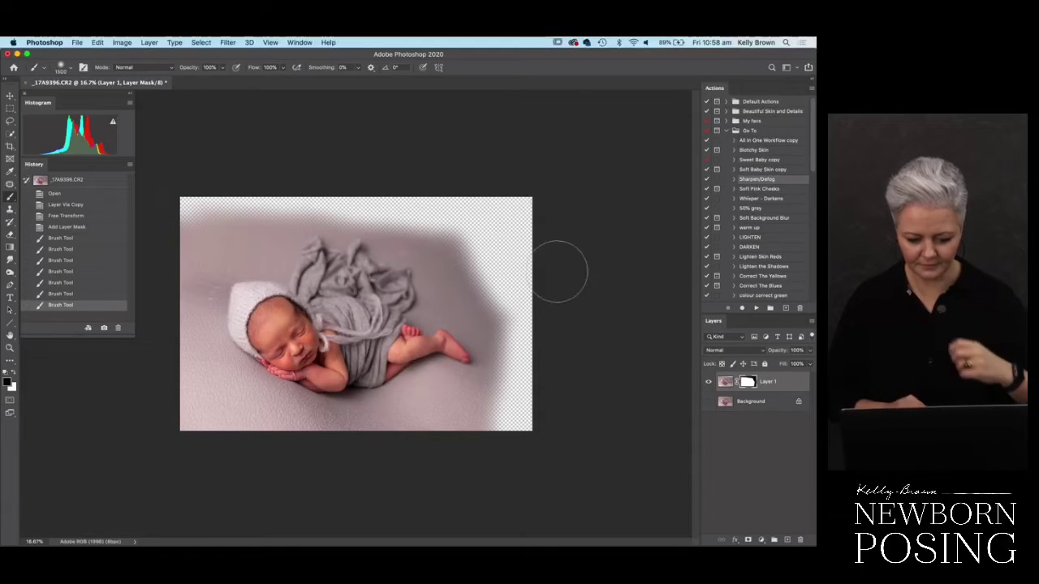
{"action": "left_click", "coordinate": [708, 401]}
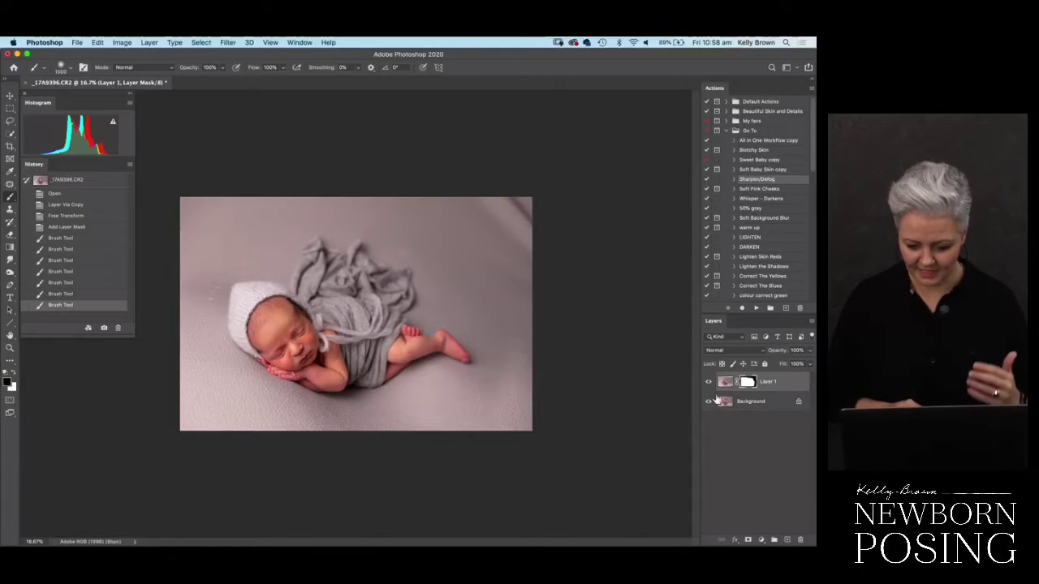
{"action": "left_click", "coordinate": [708, 381]}
{"action": "left_click", "coordinate": [708, 382]}
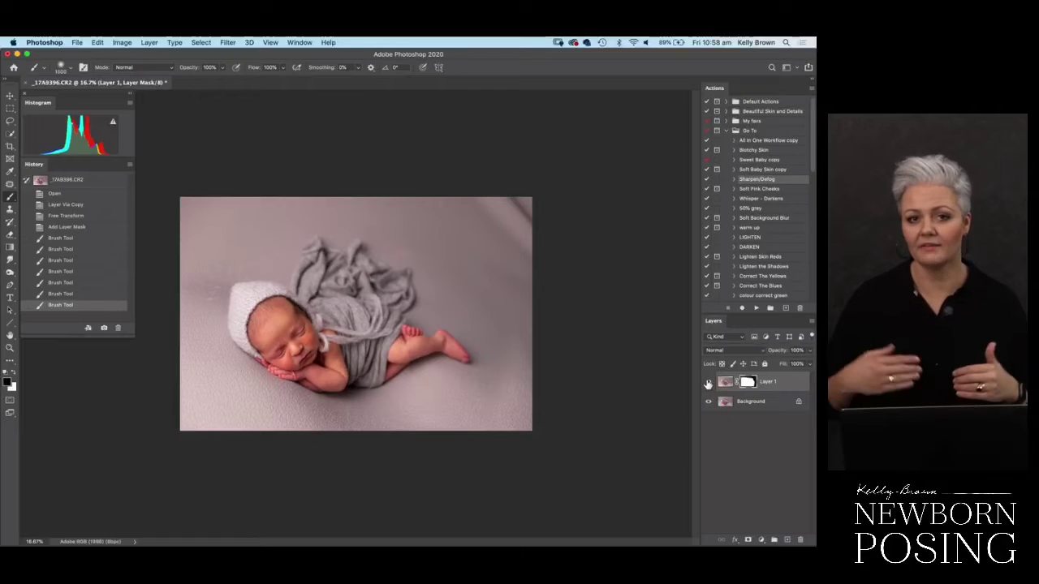
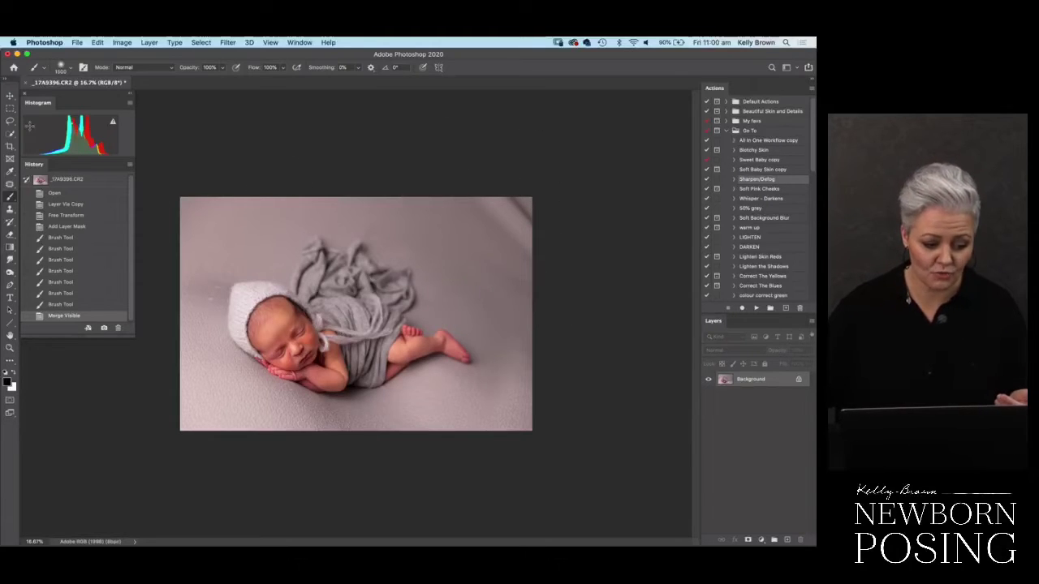
- Lasso a diagonal area of clean backdrop between the top and right edges, beside the dark corner fold, and copy it to a new layer
{"action": "key", "text": "l"}
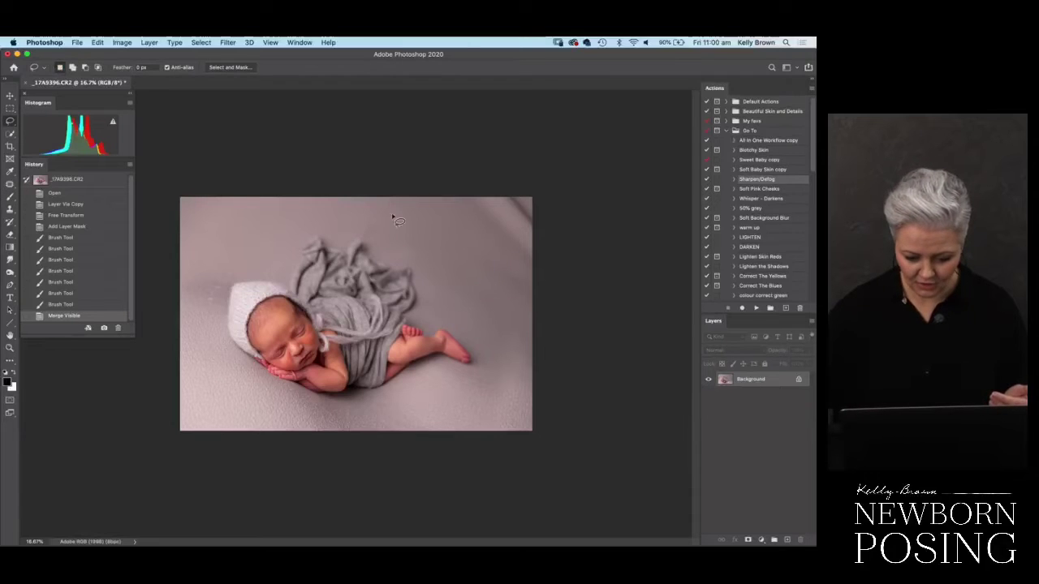
{"action": "mouse_move", "coordinate": [532, 273]}
{"action": "left_mouse_down"}
{"action": "mouse_move", "coordinate": [535, 195]}
{"action": "mouse_move", "coordinate": [422, 244]}
{"action": "mouse_move", "coordinate": [532, 332]}
{"action": "left_mouse_up"}
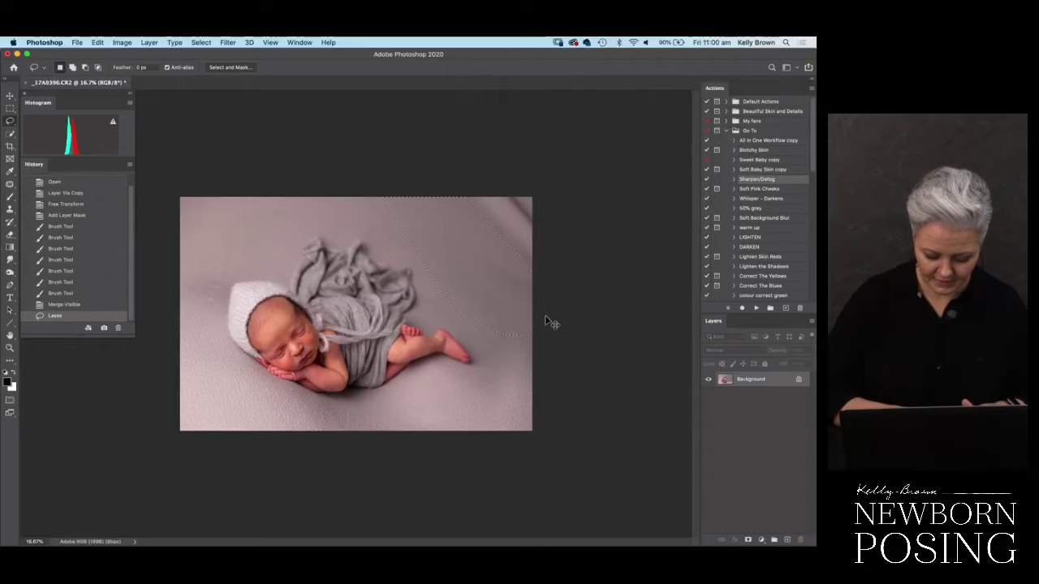
{"action": "key", "text": "super+j"}
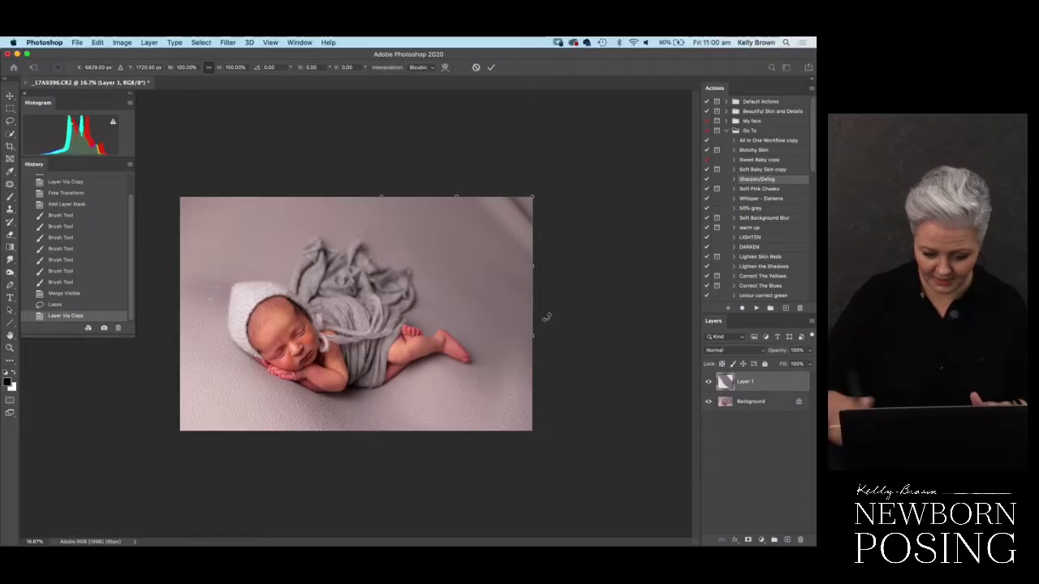
- Free-transform the copied backdrop patch, moving it over the dark fold in the upper-right corner and scaling it to about 112%
{"action": "key", "text": "super+t"}
{"action": "left_click_drag", "start_coordinate": [498, 237], "coordinate": [534, 201]}
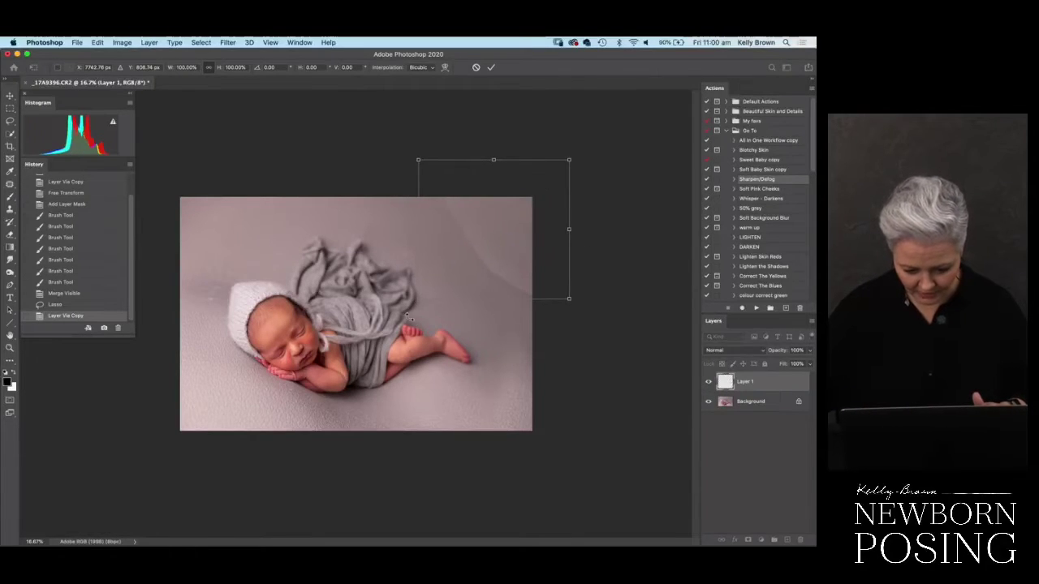
{"action": "left_click_drag", "start_coordinate": [420, 301], "coordinate": [400, 315]}
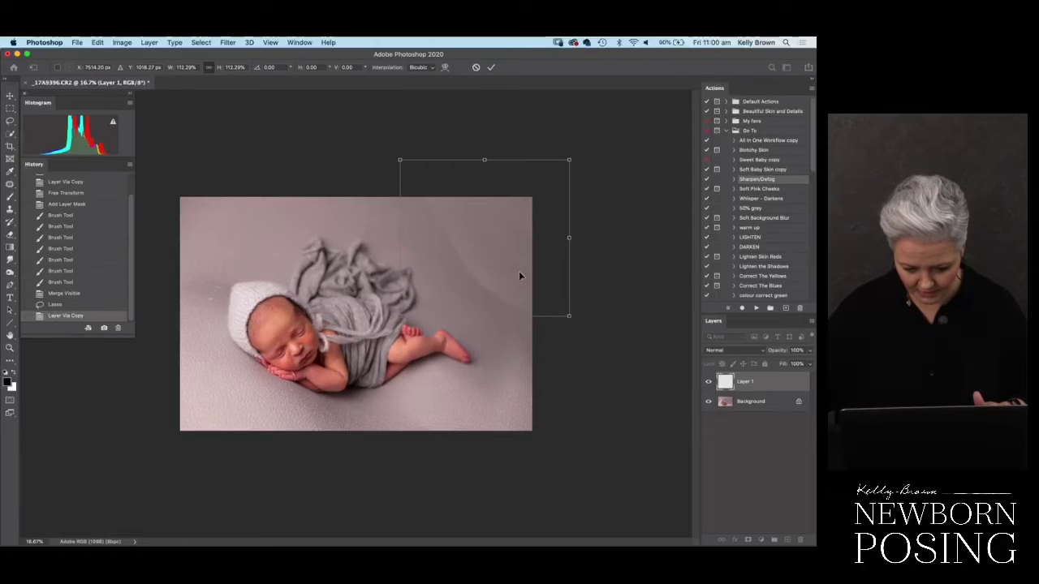
{"action": "left_click_drag", "start_coordinate": [476, 307], "coordinate": [490, 288]}
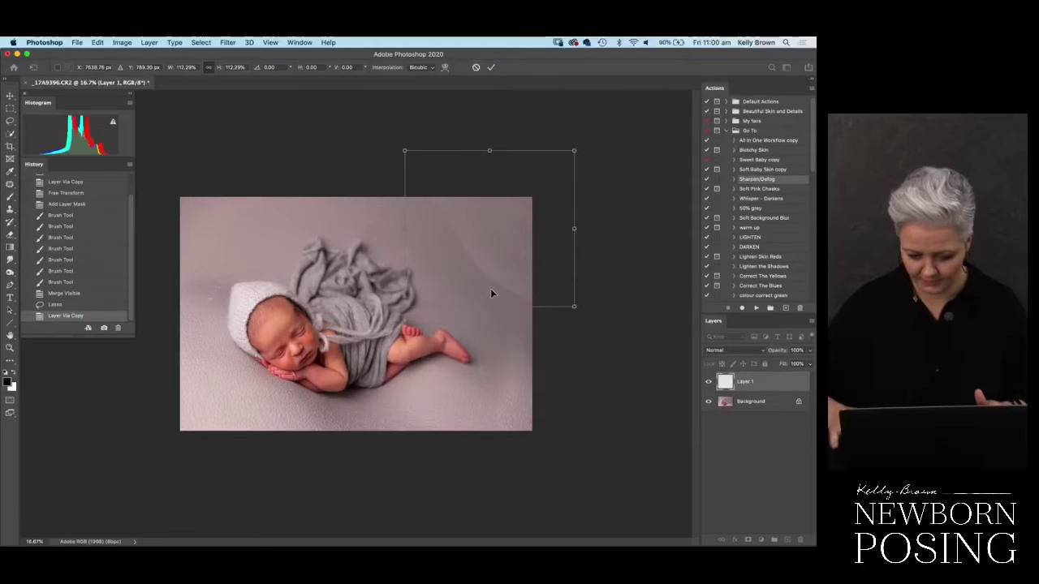
{"action": "key", "text": "Return"}
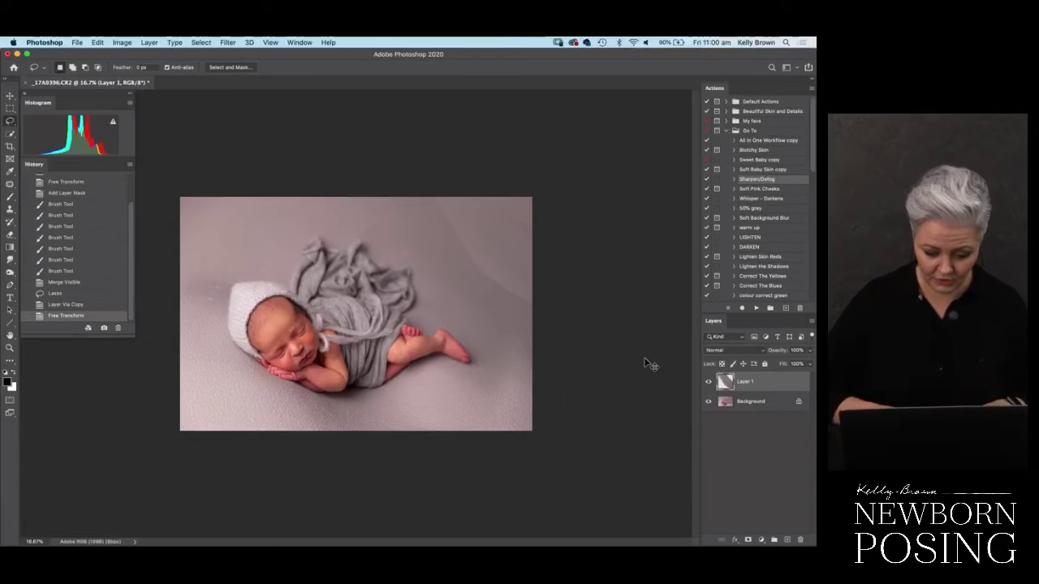
- Darken the backdrop patch slightly with a Curves adjustment, mapping input 130 to output 123
{"action": "key", "text": "super+m"}
{"action": "left_click_drag", "start_coordinate": [549, 62], "coordinate": [629, 61]}
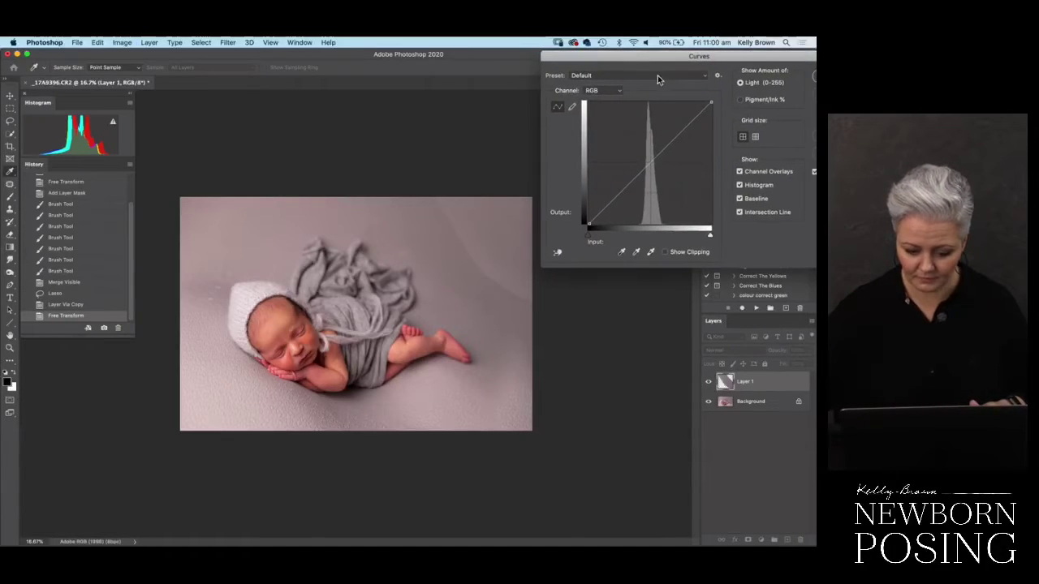
{"action": "left_click_drag", "start_coordinate": [512, 250], "coordinate": [513, 255]}
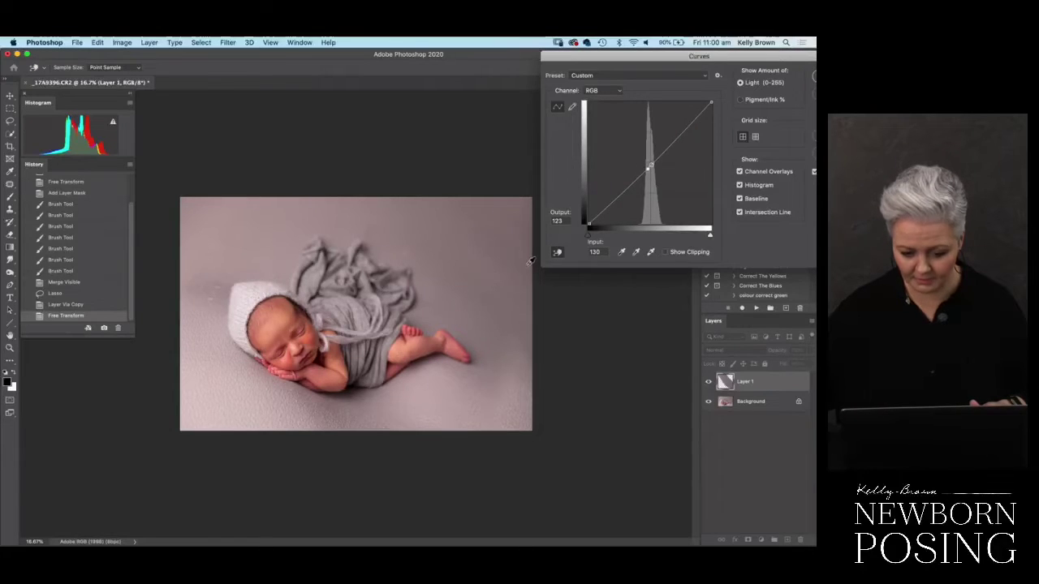
{"action": "key", "text": "Return"}
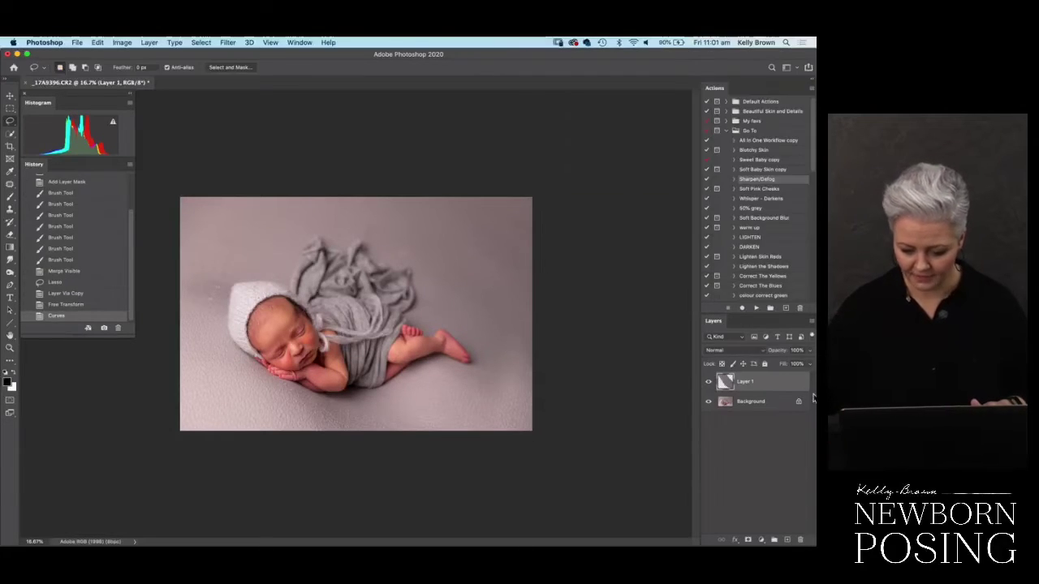
- Add a mask to the patch layer, brush its edges with black to blend them into the backdrop, and merge the visible layers
{"action": "left_click", "coordinate": [748, 541]}
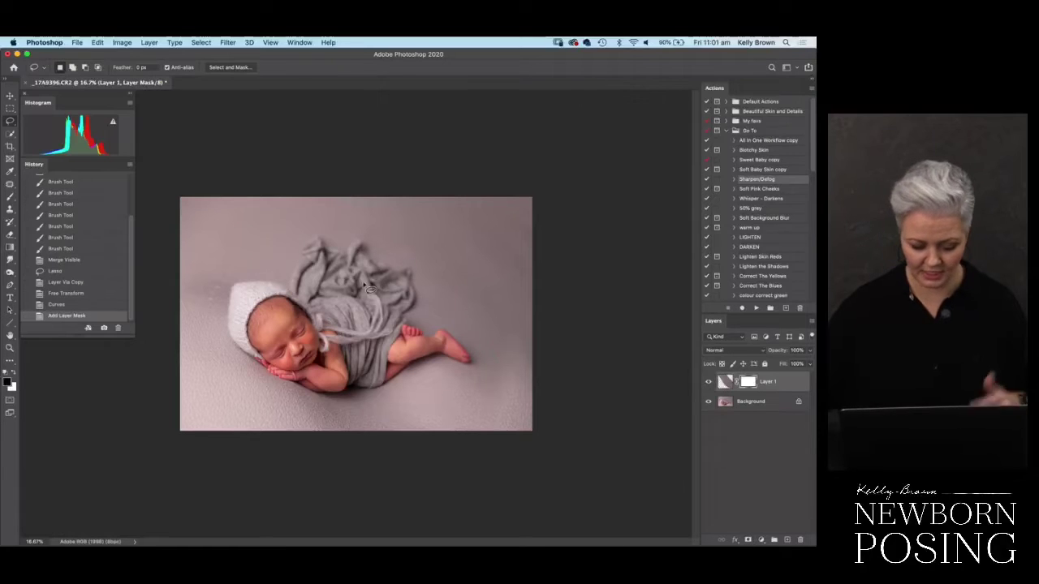
{"action": "left_click", "coordinate": [10, 197]}
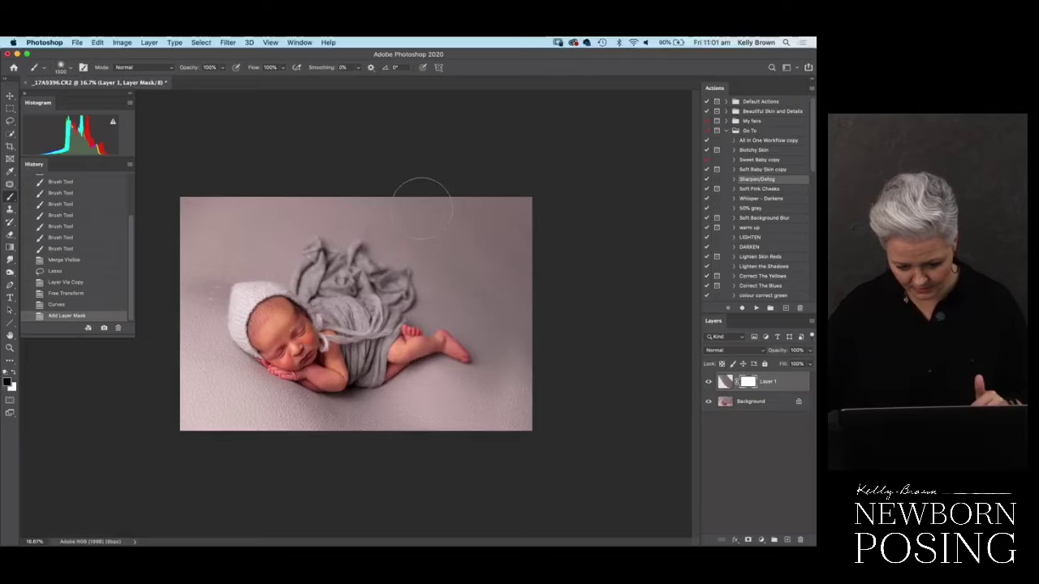
{"action": "left_click", "coordinate": [422, 207]}
{"action": "left_click", "coordinate": [709, 381]}
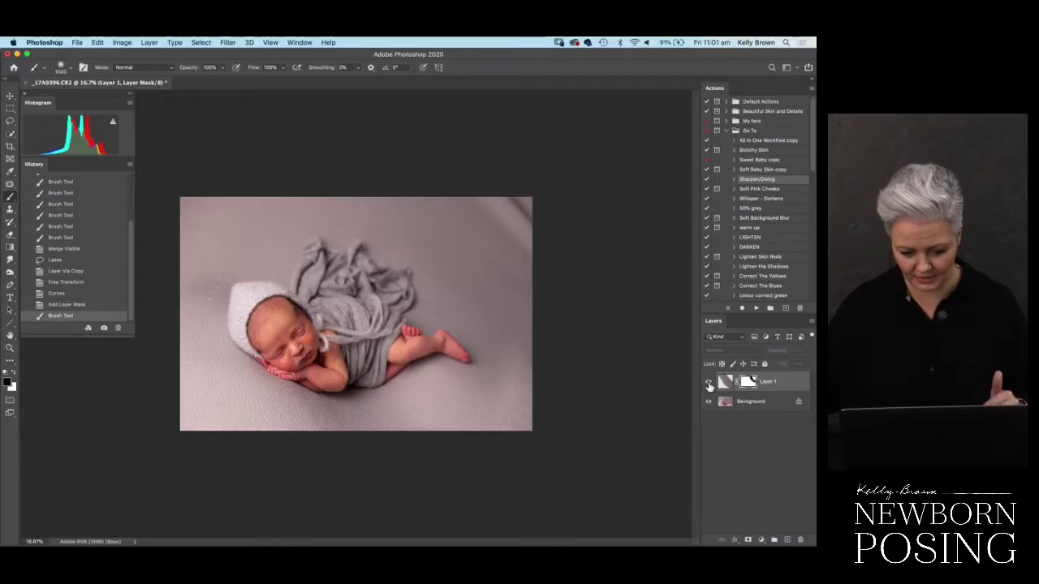
{"action": "left_click", "coordinate": [709, 381]}
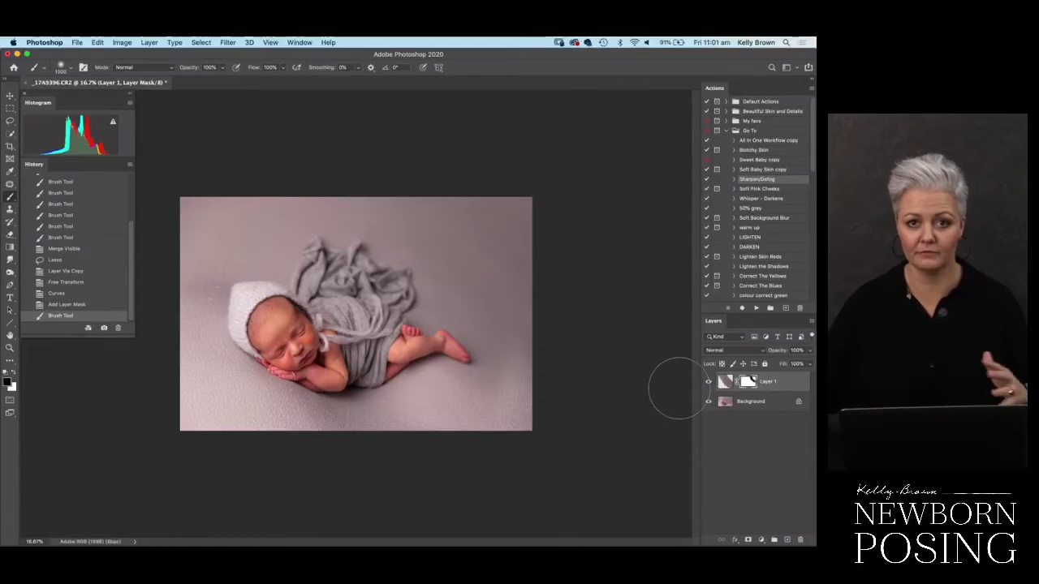
{"action": "key", "text": "super+shift+e"}
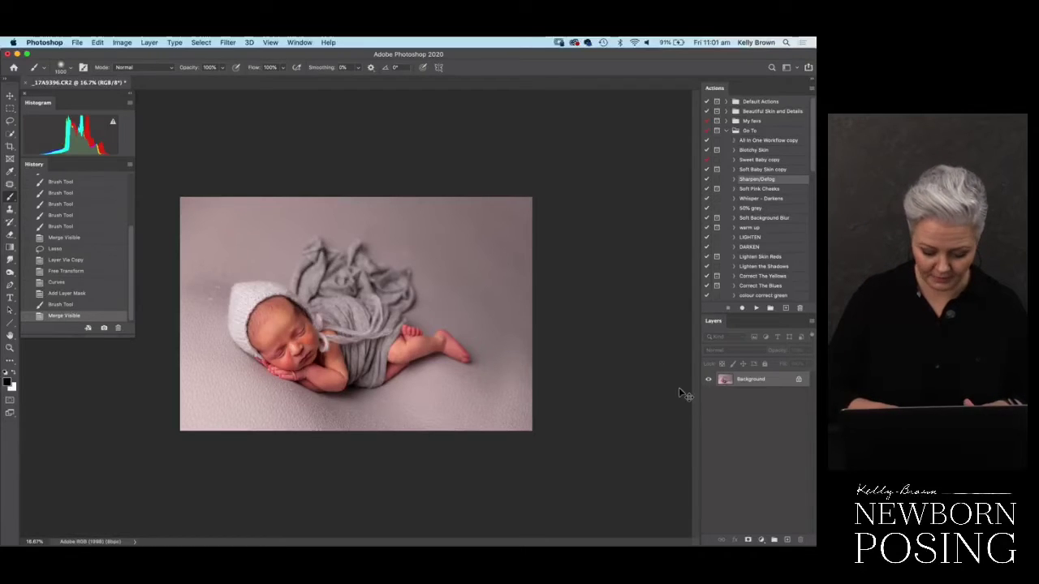
- Duplicate the merged Background layer and use Liquify to give the baby's knitted bonnet a rounder, neater shape
{"action": "key", "text": "super+j"}
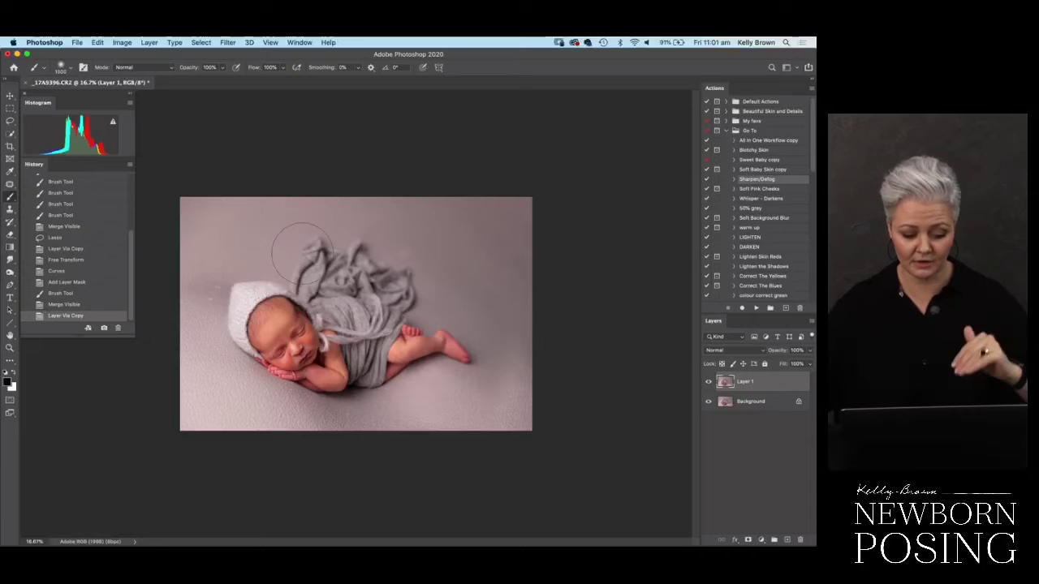
{"action": "left_click", "coordinate": [227, 42]}
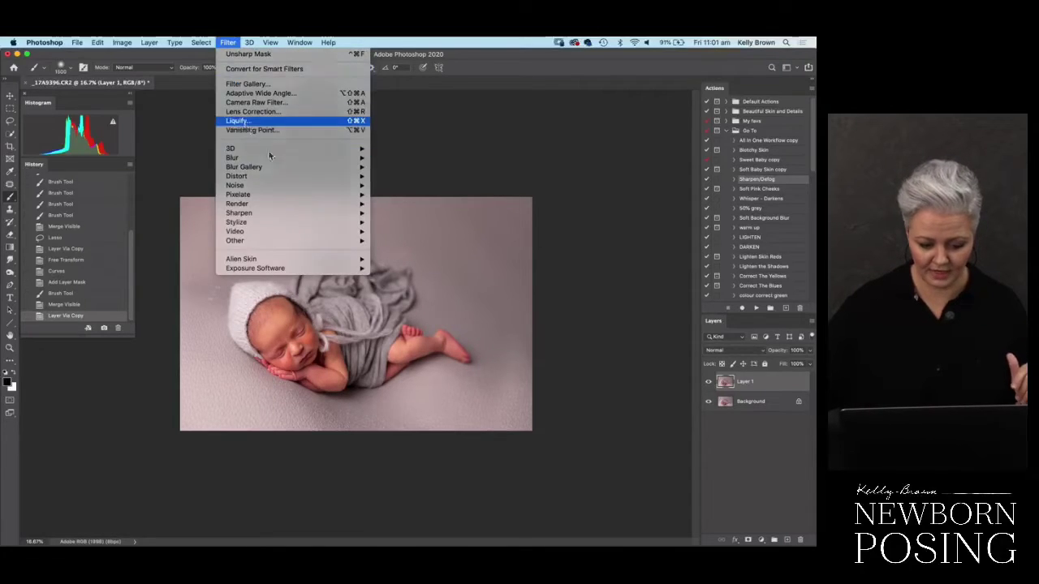
{"action": "left_click", "coordinate": [240, 121]}
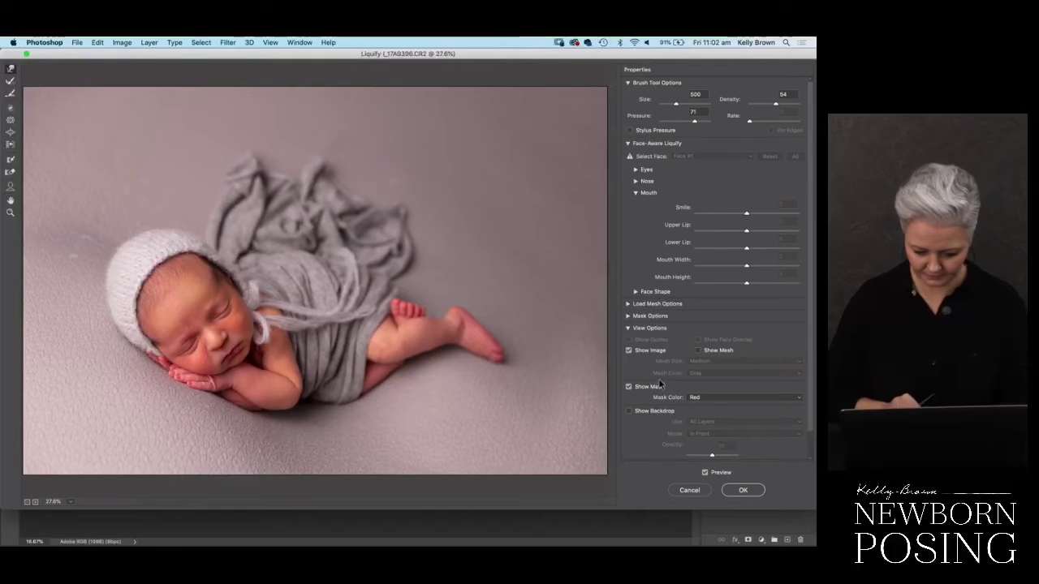
{"action": "left_click", "coordinate": [741, 491]}
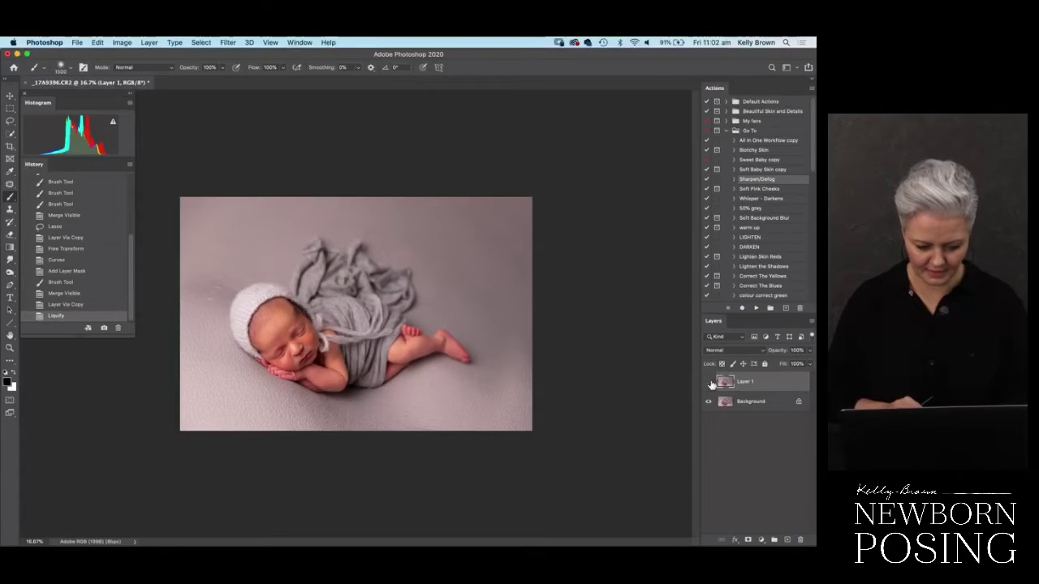
{"action": "left_click", "coordinate": [710, 382]}
{"action": "left_click", "coordinate": [710, 383]}
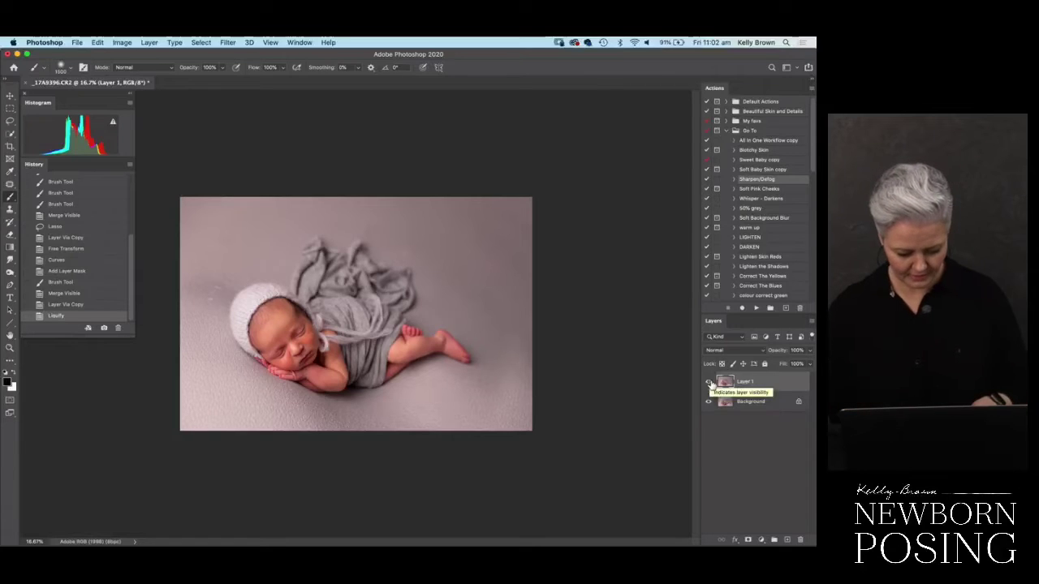
- Merge the liquified layer with the Background and duplicate the merged result
{"action": "key", "text": "super+shift+e"}
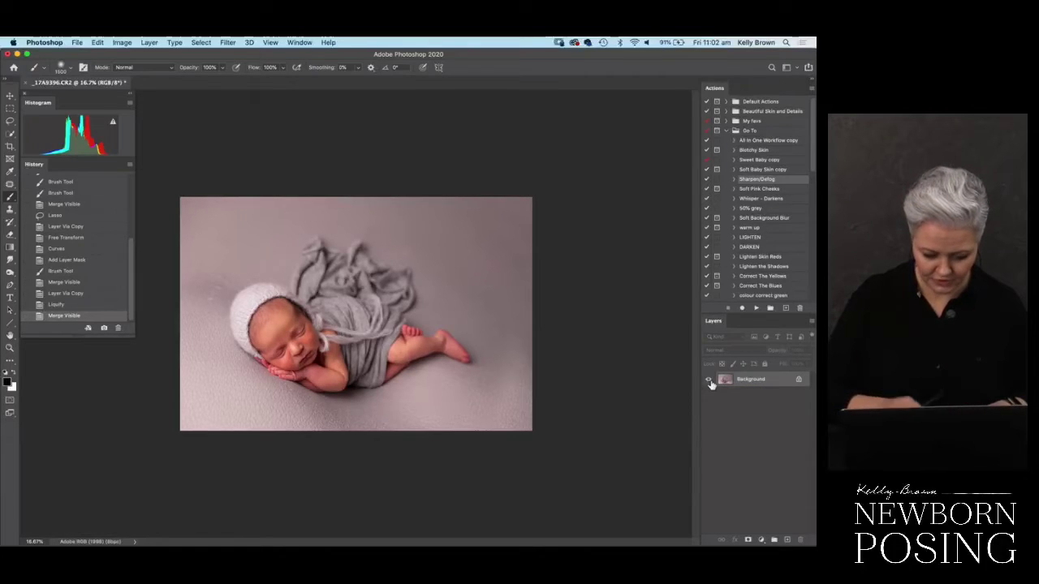
{"action": "key", "text": "super+j"}
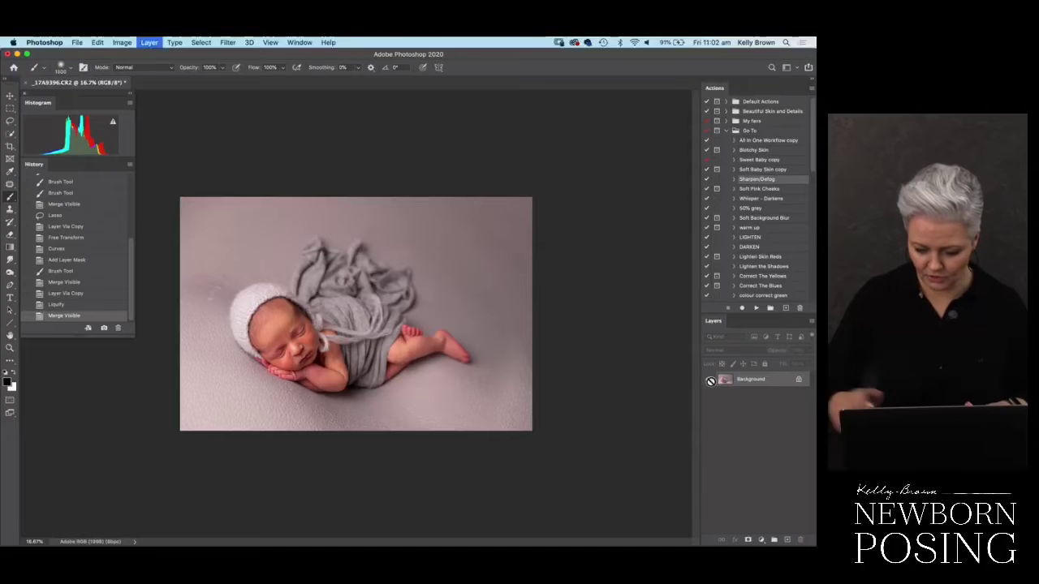
- Marquee-select a rectangle just inside the photo's edges, feather the selection, and invert it to target the outer border
{"action": "left_click", "coordinate": [9, 108]}
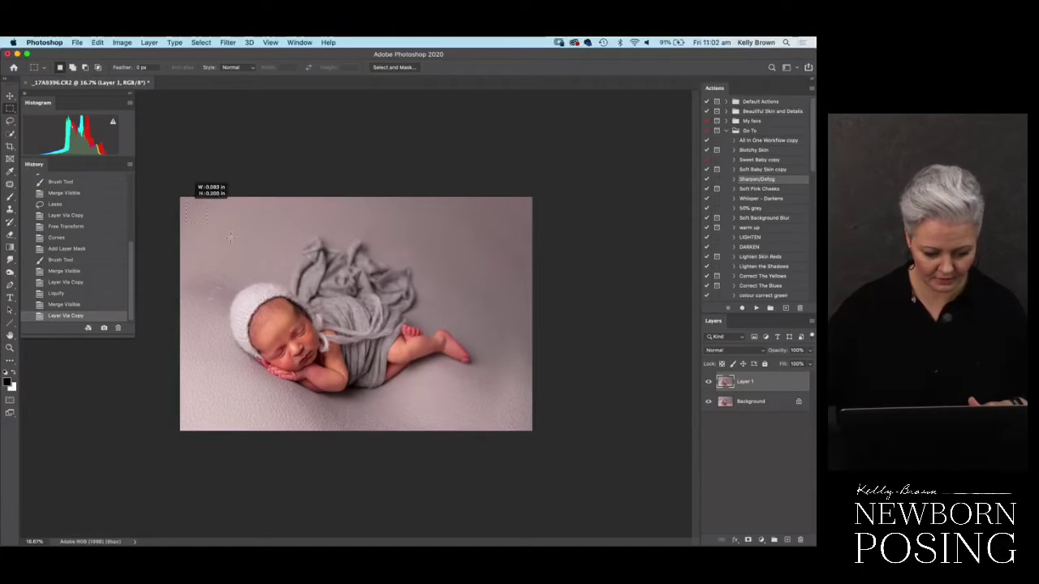
{"action": "left_click_drag", "start_coordinate": [189, 206], "coordinate": [524, 423]}
{"action": "right_click", "coordinate": [479, 294]}
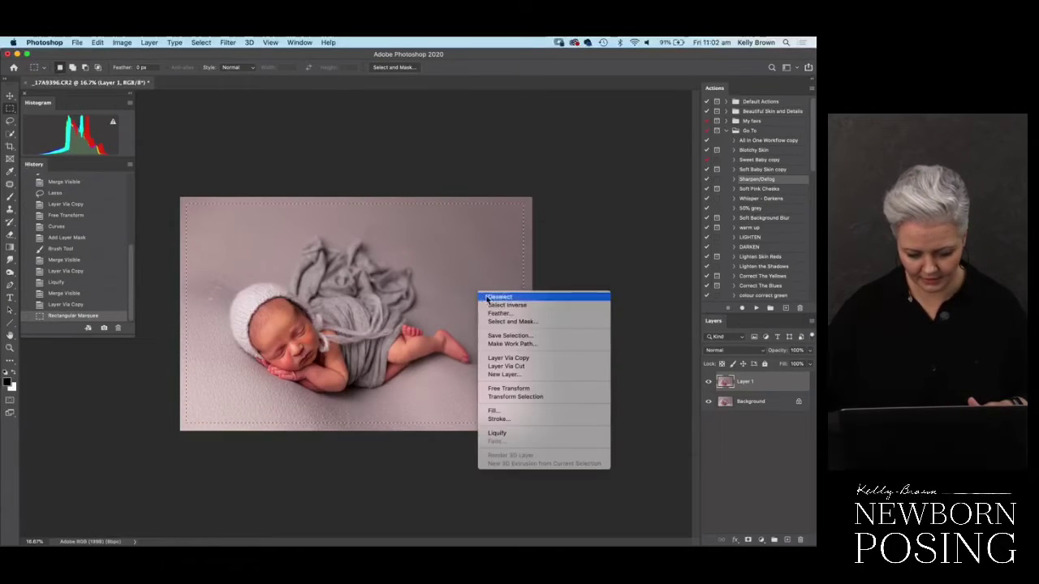
{"action": "left_click", "coordinate": [519, 321]}
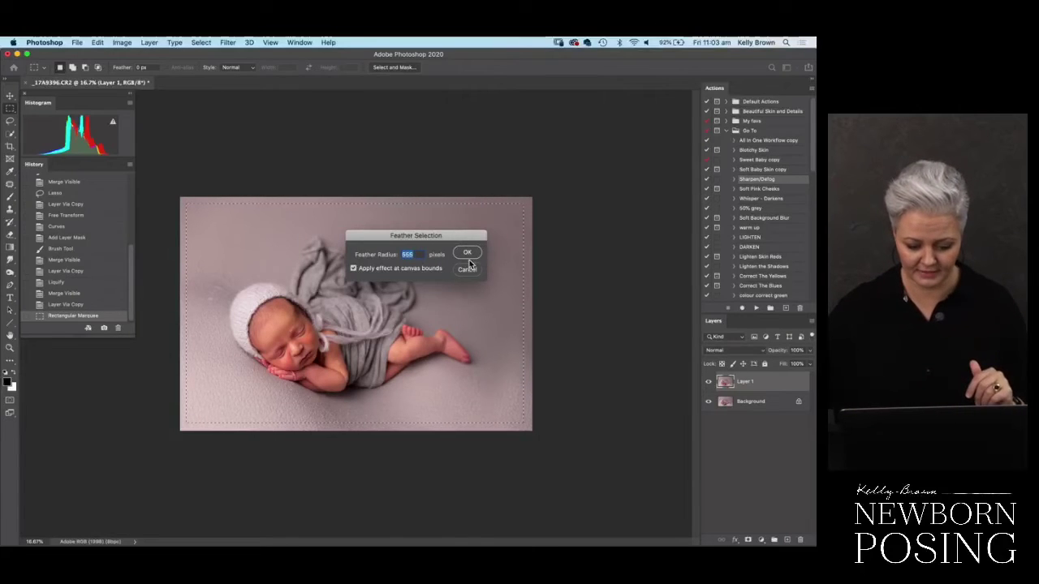
{"action": "key", "text": "Return"}
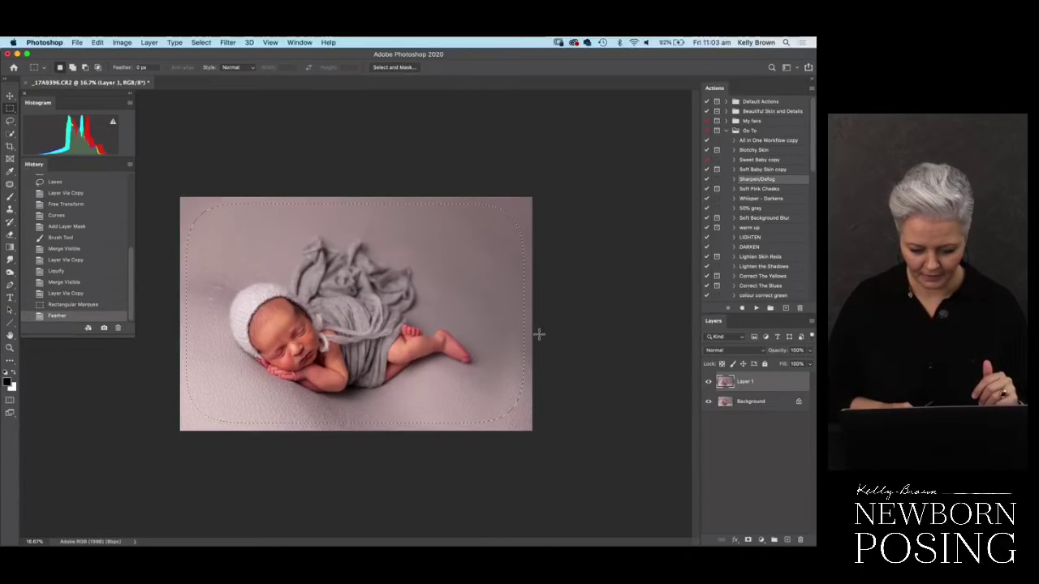
{"action": "right_click", "coordinate": [494, 308]}
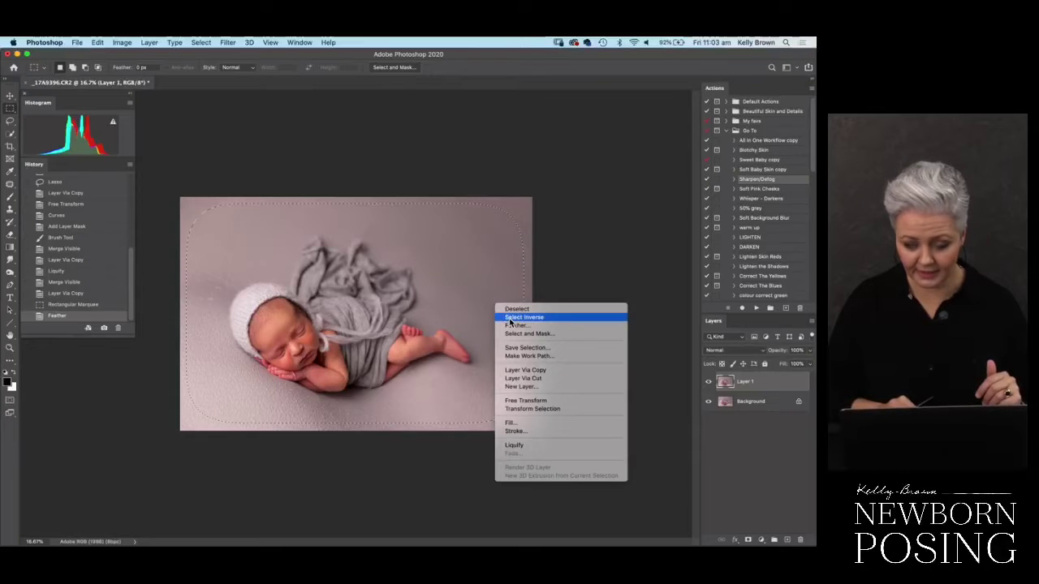
{"action": "left_click", "coordinate": [509, 318]}
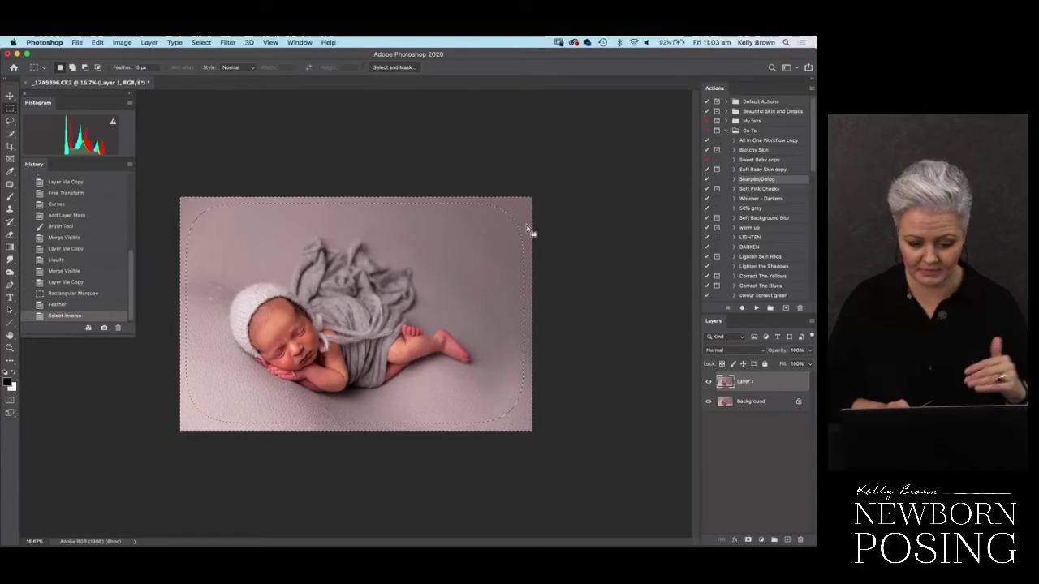
- Apply a Gaussian Blur with a 1000-pixel radius to the selected border and deselect
{"action": "left_click", "coordinate": [228, 43]}
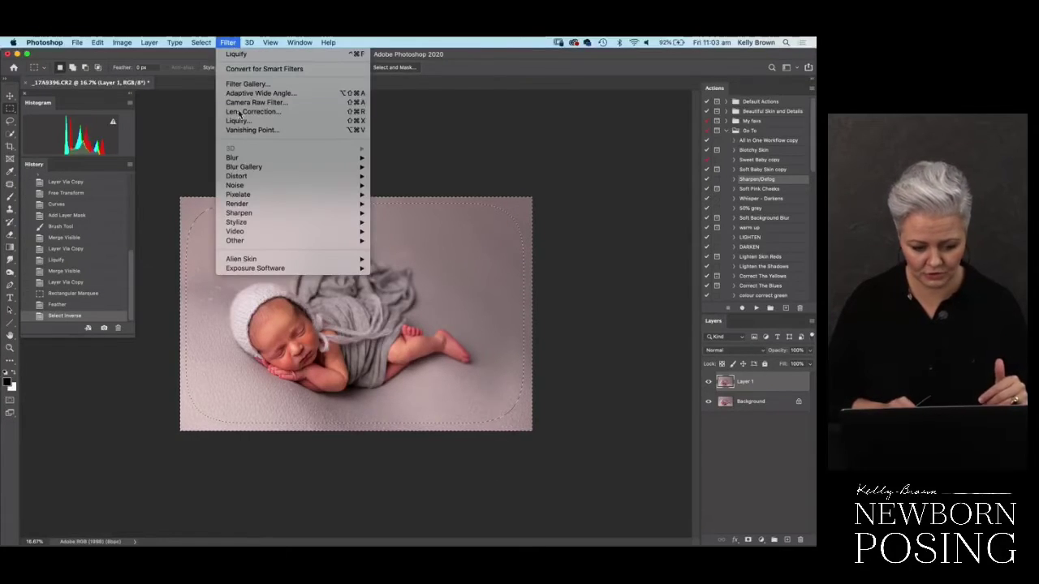
{"action": "mouse_move", "coordinate": [251, 162]}
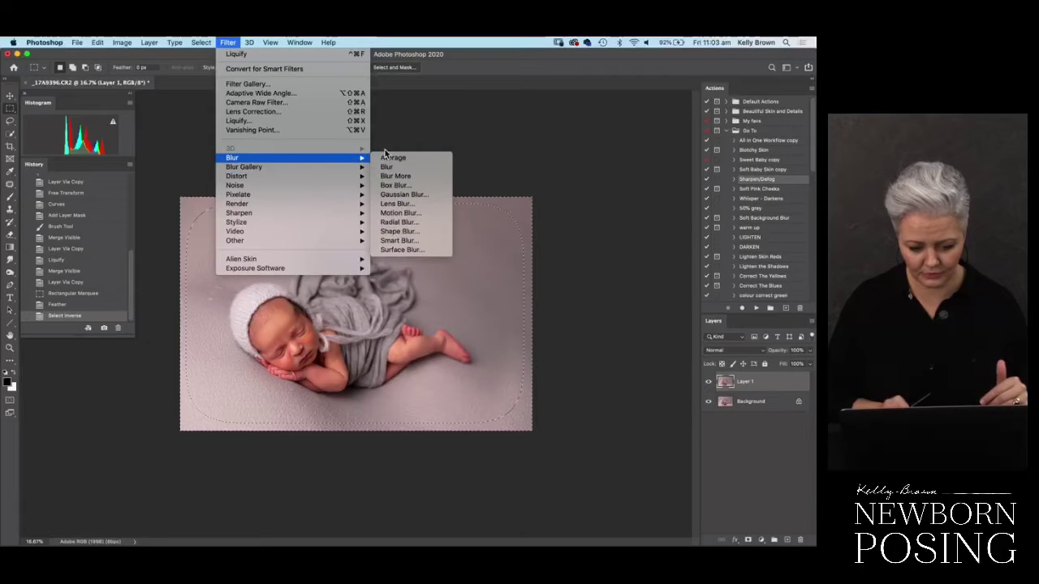
{"action": "left_click", "coordinate": [403, 193]}
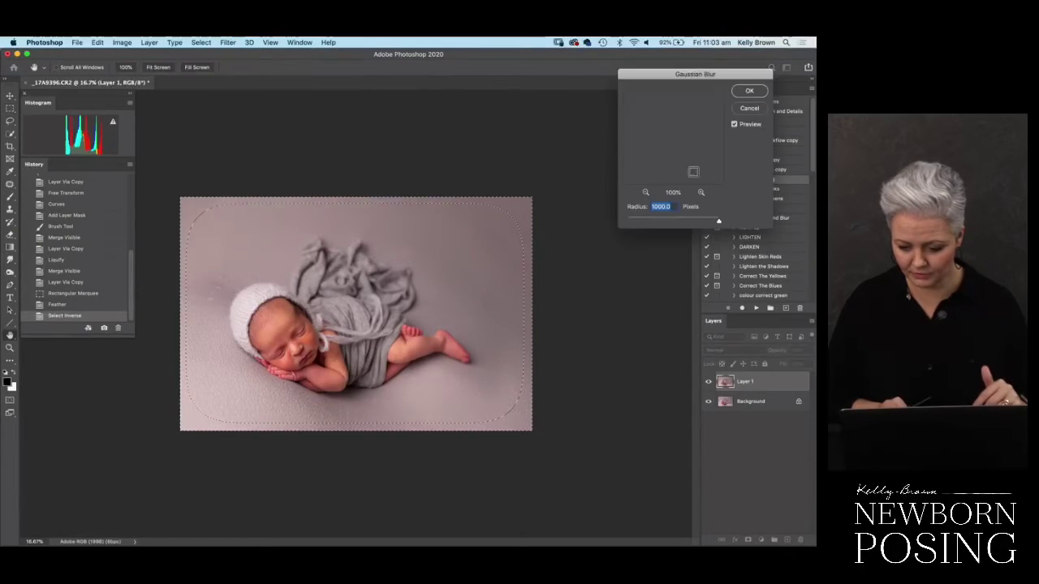
{"action": "left_click", "coordinate": [748, 92]}
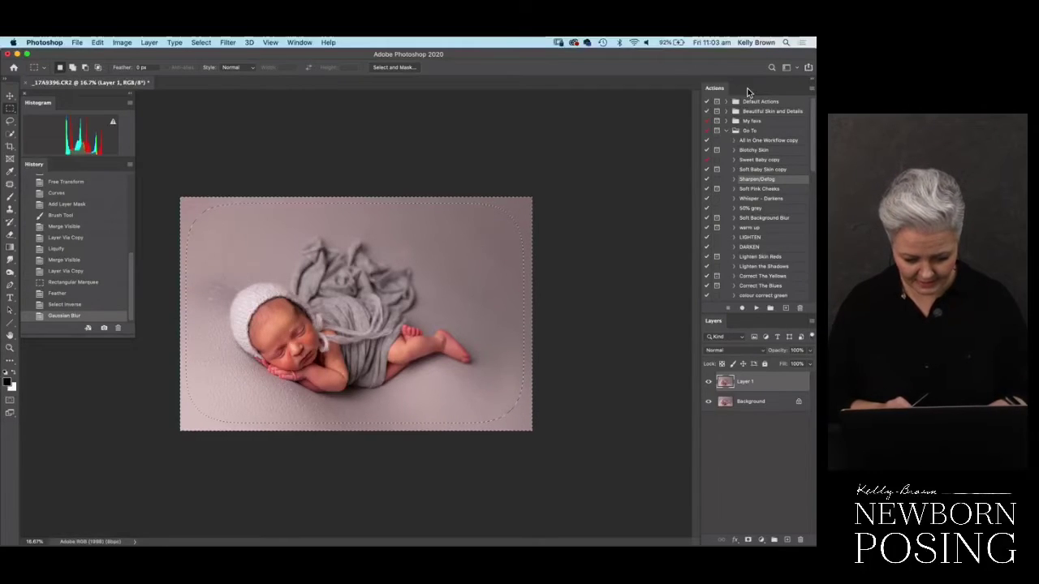
{"action": "key", "text": "super+d"}
- Examine the blurred backdrop texture near the lower corner up close, comparing it with Layer 1 hidden and shown
{"action": "key", "text": "super+plus"}
{"action": "key", "text": "super+plus"}
{"action": "key", "text": "super+plus"}
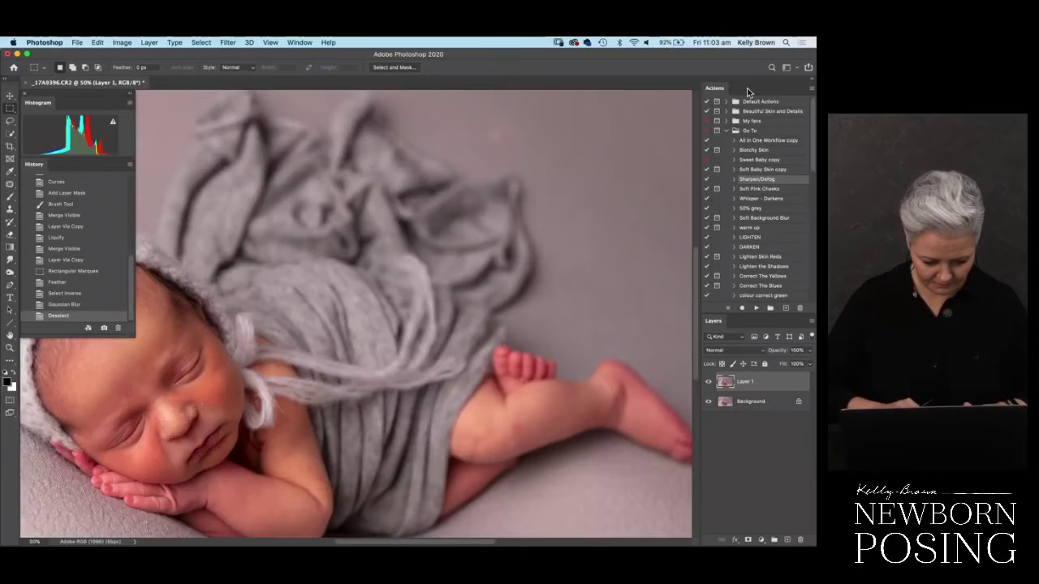
{"action": "scroll", "coordinate": [381, 303], "scroll_direction": "down", "scroll_amount": 5}
{"action": "scroll", "coordinate": [382, 302], "scroll_direction": "left", "scroll_amount": 5}
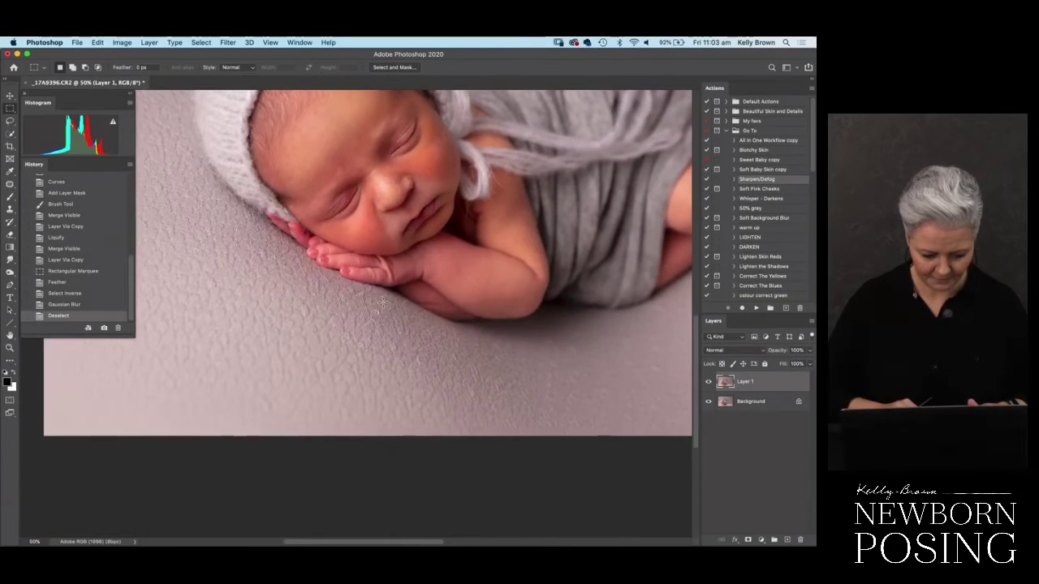
{"action": "scroll", "coordinate": [382, 302], "scroll_direction": "left", "scroll_amount": 3}
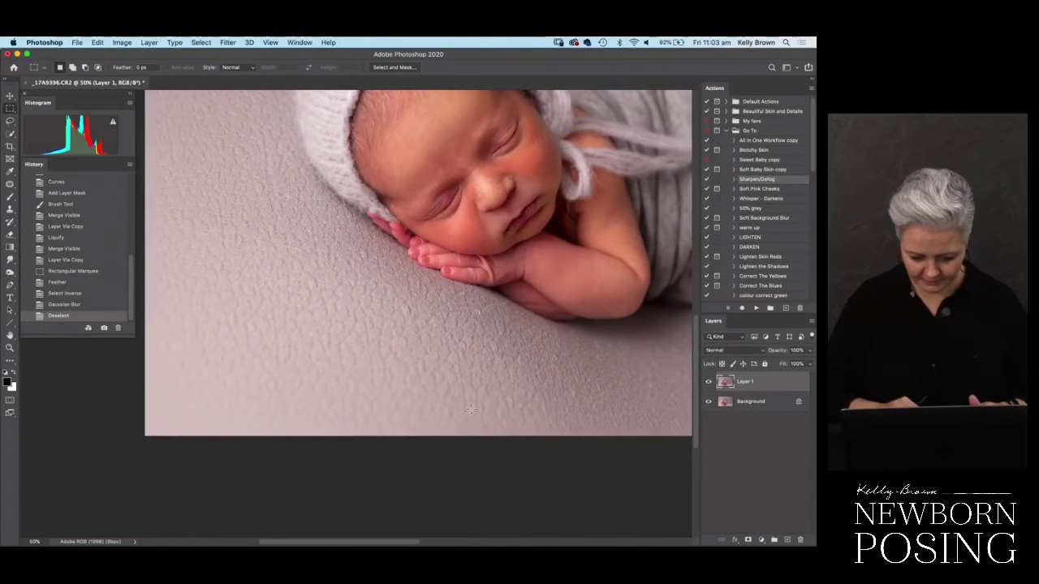
{"action": "left_click", "coordinate": [707, 383]}
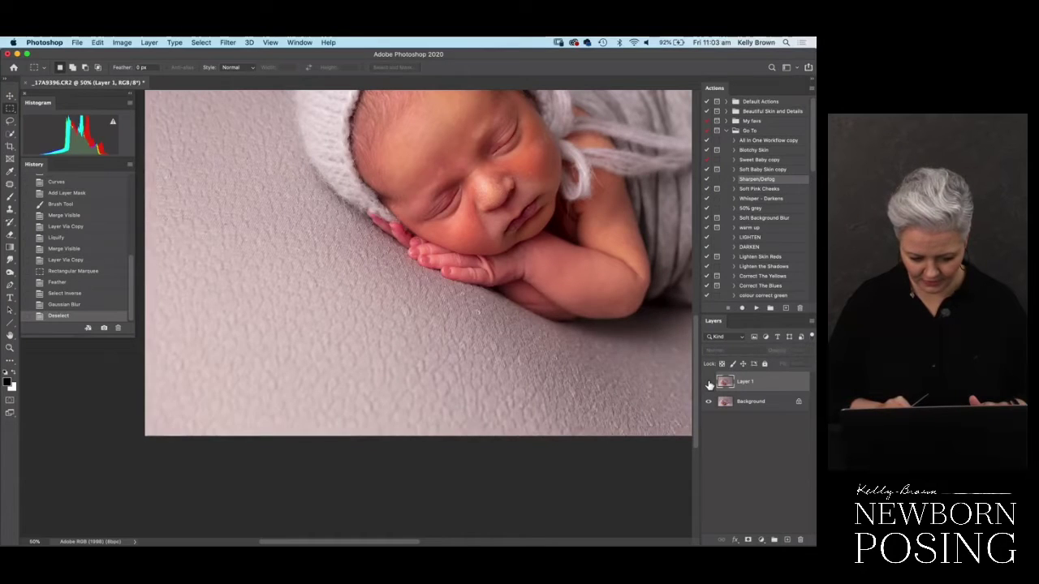
{"action": "left_click", "coordinate": [707, 383]}
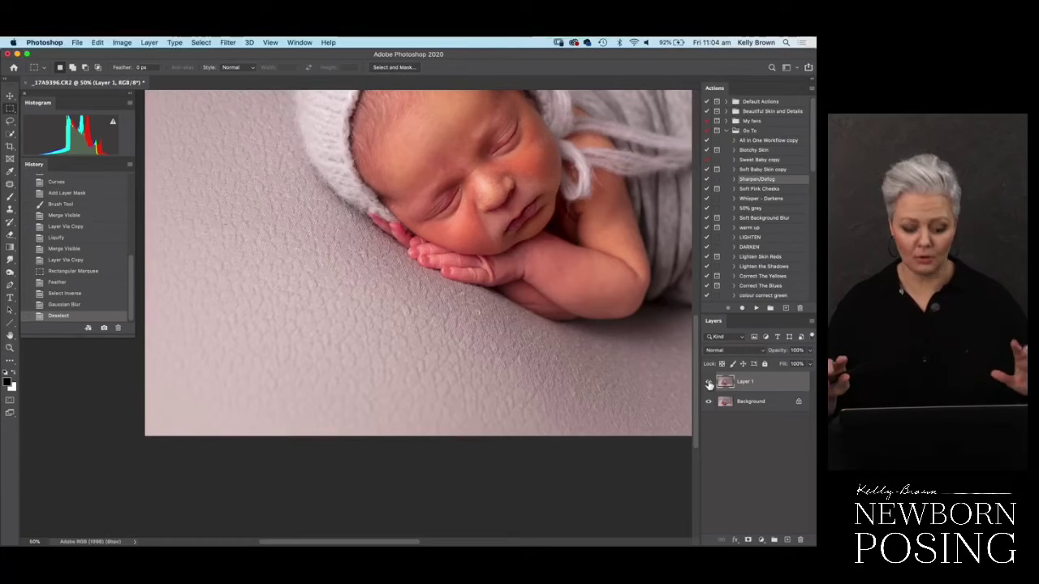
- Lower Layer 1's opacity to 69% and merge the visible layers
{"action": "key", "text": "super+minus"}
{"action": "key", "text": "super+minus"}
{"action": "key", "text": "super+minus"}
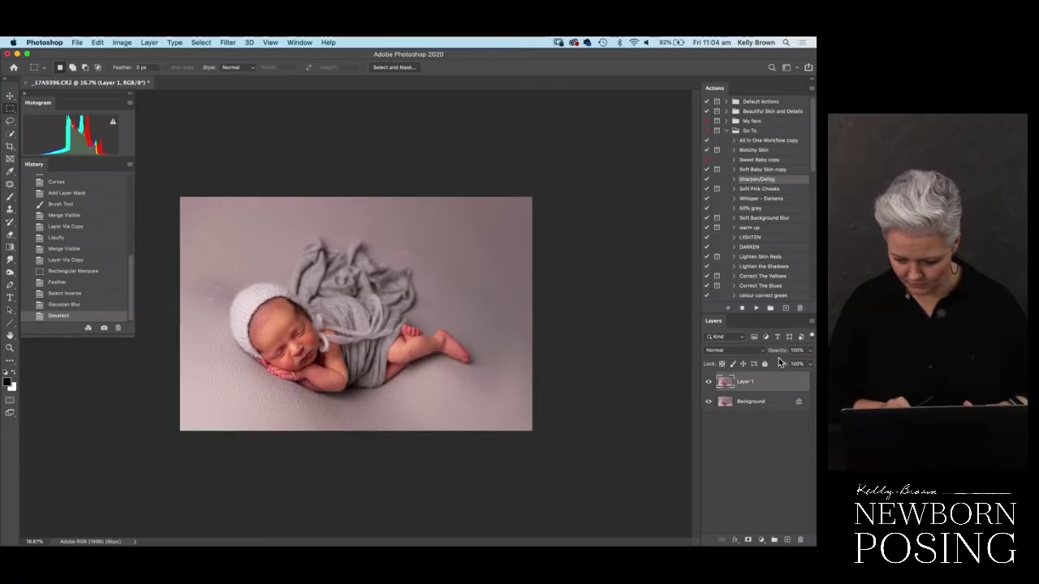
{"action": "left_click_drag", "start_coordinate": [780, 354], "coordinate": [765, 356]}
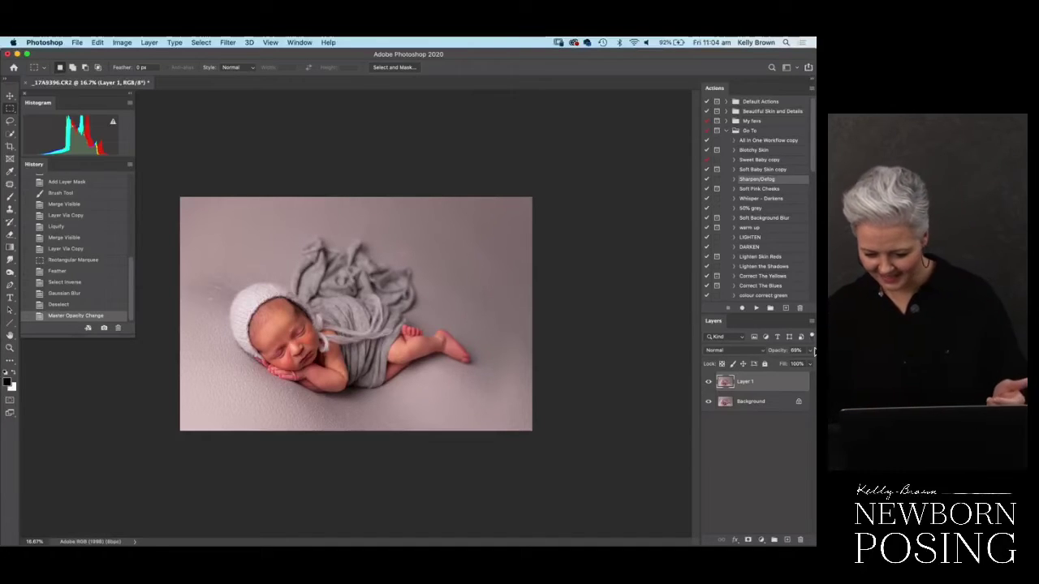
{"action": "key", "text": "shift+super+e"}
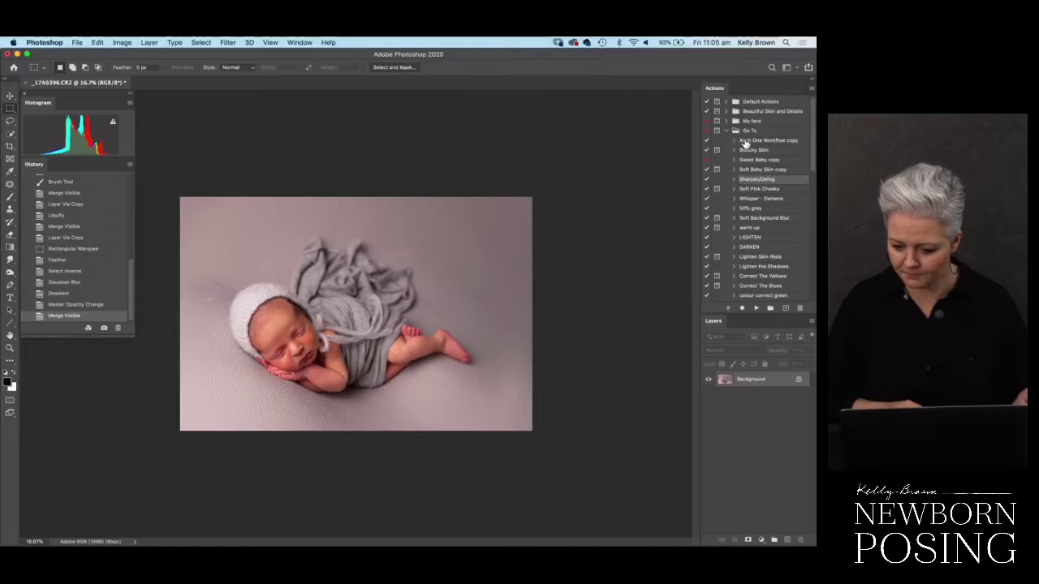
- Run the All In One Workflow copy action and hide the Warm Wash group it creates
{"action": "left_click", "coordinate": [745, 143]}
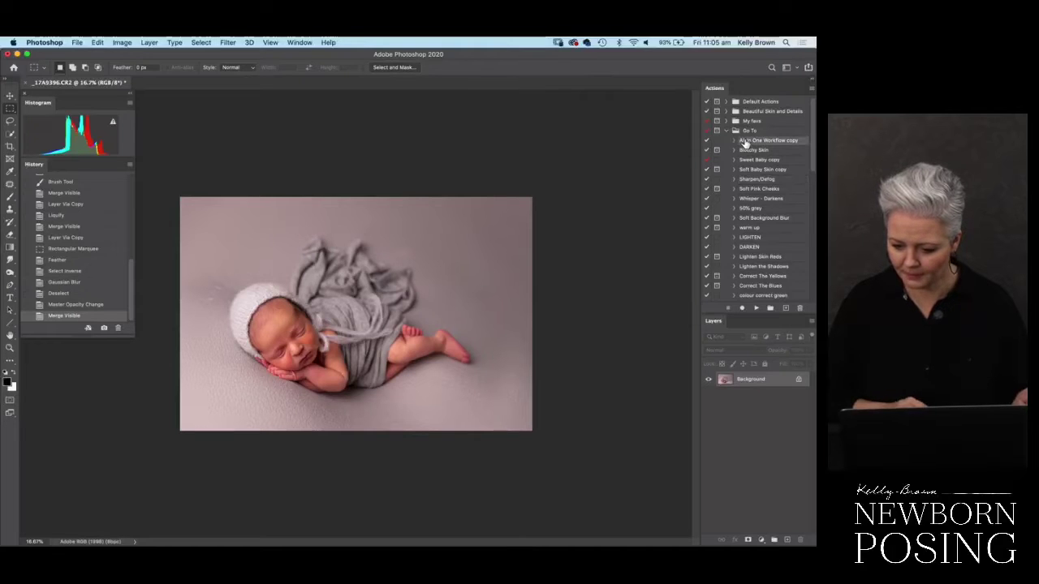
{"action": "left_click", "coordinate": [757, 309]}
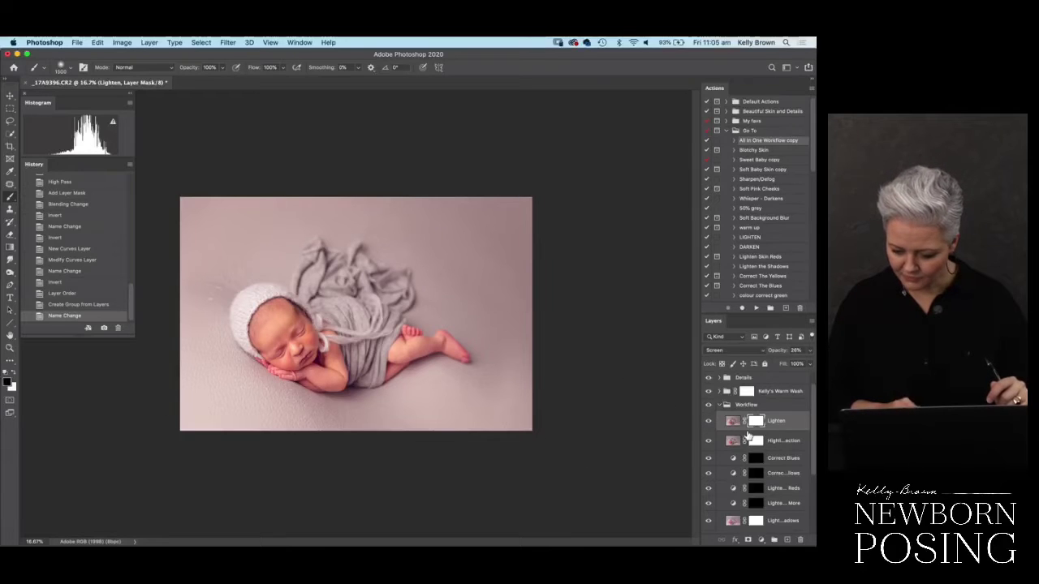
{"action": "scroll", "coordinate": [748, 435], "scroll_direction": "down", "scroll_amount": 5}
{"action": "scroll", "coordinate": [748, 436], "scroll_direction": "up", "scroll_amount": 5}
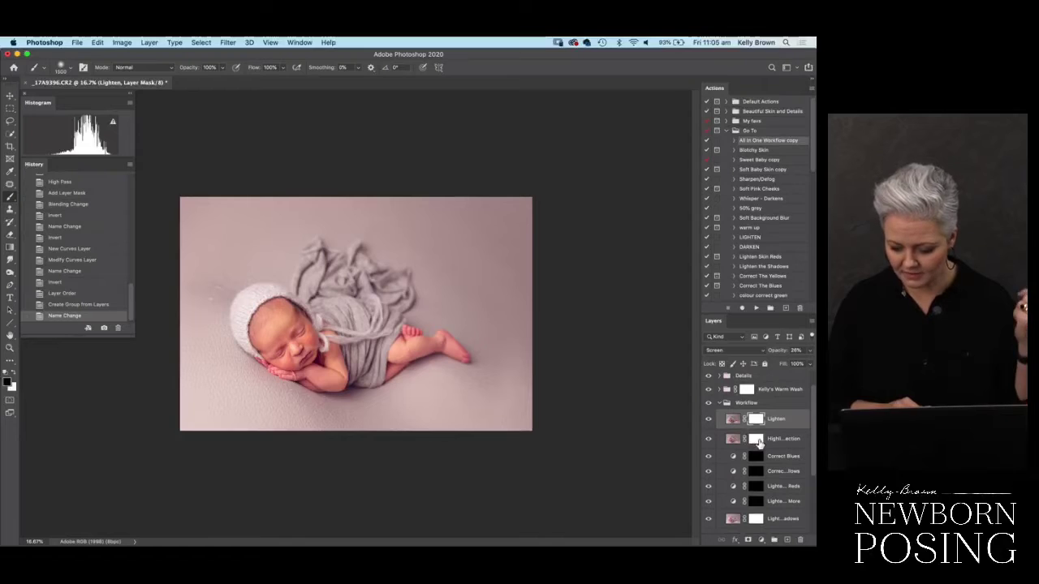
{"action": "scroll", "coordinate": [760, 471], "scroll_direction": "down", "scroll_amount": 3}
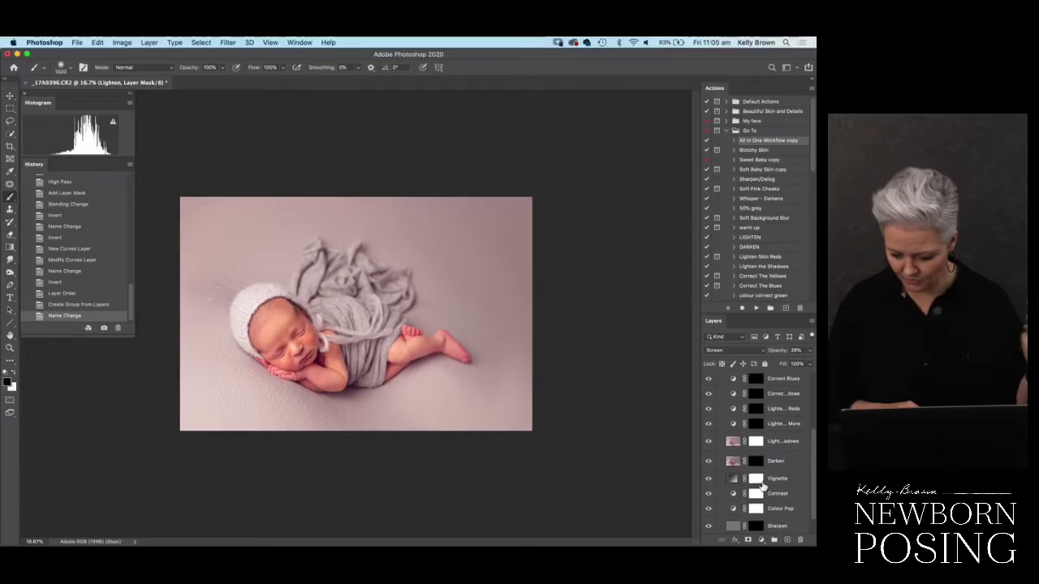
{"action": "scroll", "coordinate": [761, 486], "scroll_direction": "up", "scroll_amount": 3}
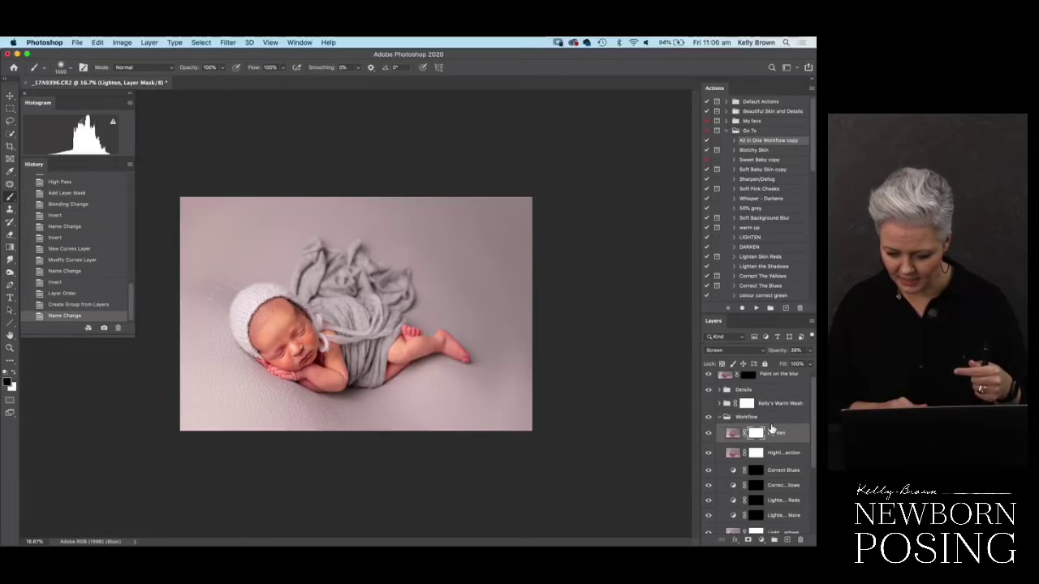
- Widen the layer list to show full layer names and compare the image with and without the Lighten layer
{"action": "scroll", "coordinate": [771, 428], "scroll_direction": "down", "scroll_amount": 3}
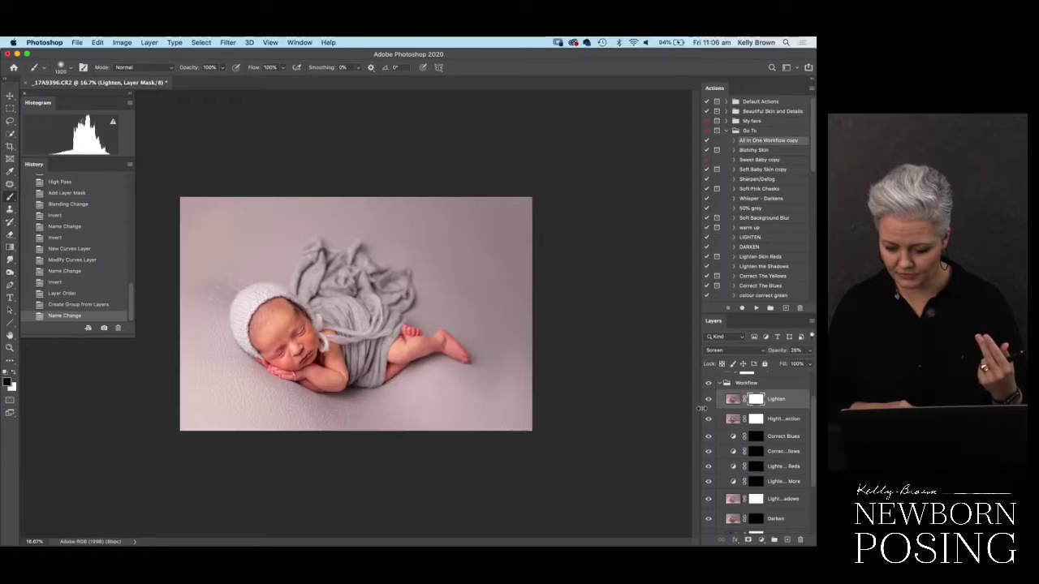
{"action": "left_click_drag", "start_coordinate": [700, 408], "coordinate": [663, 412]}
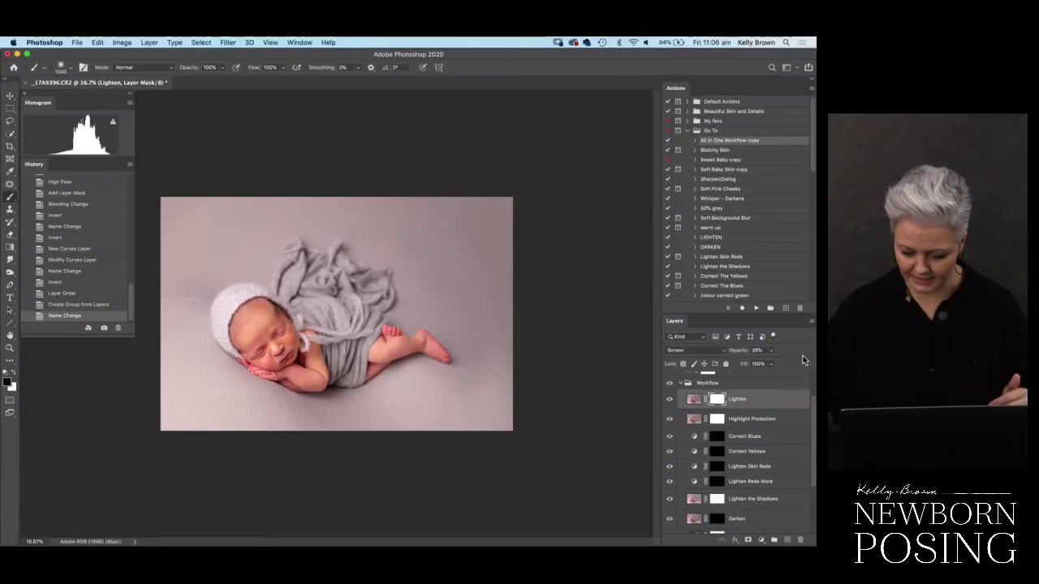
{"action": "left_click", "coordinate": [671, 400]}
{"action": "left_click", "coordinate": [670, 400]}
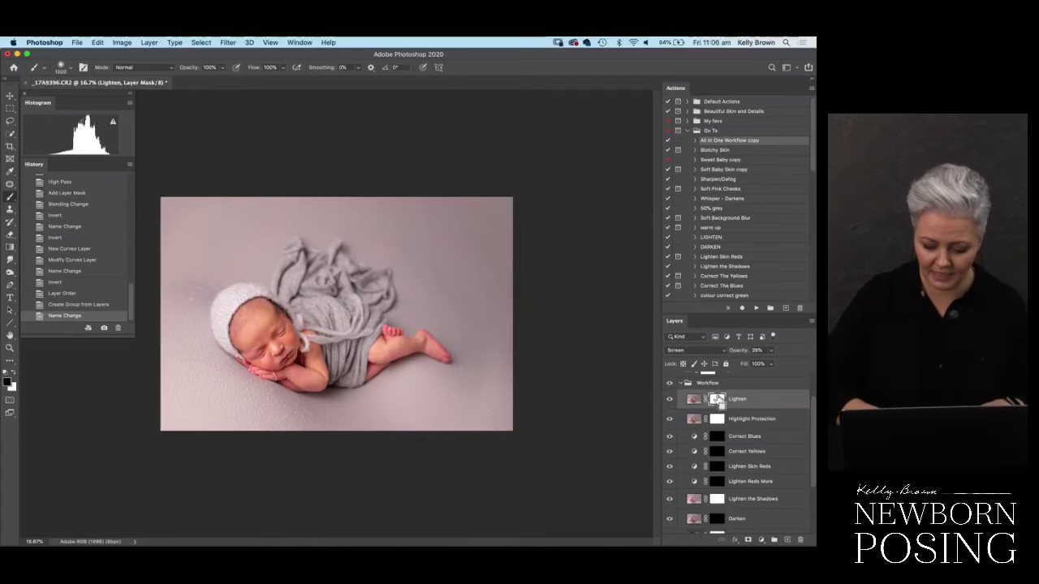
- Invert the Lighten layer's mask, prepare a white brush at 48% opacity, and set the layer's opacity to 38%
{"action": "key", "text": "super+i"}
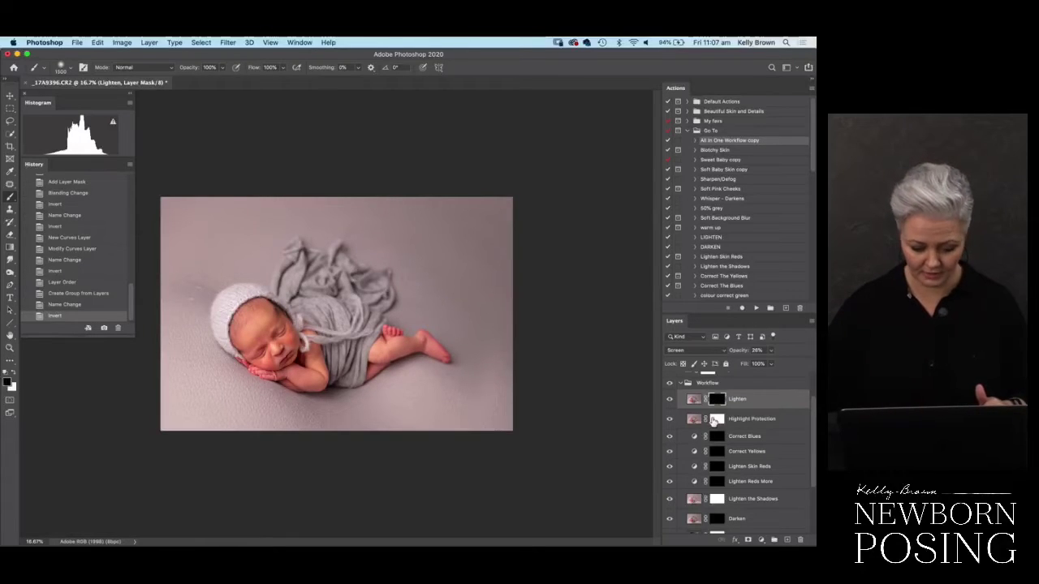
{"action": "key", "text": "x"}
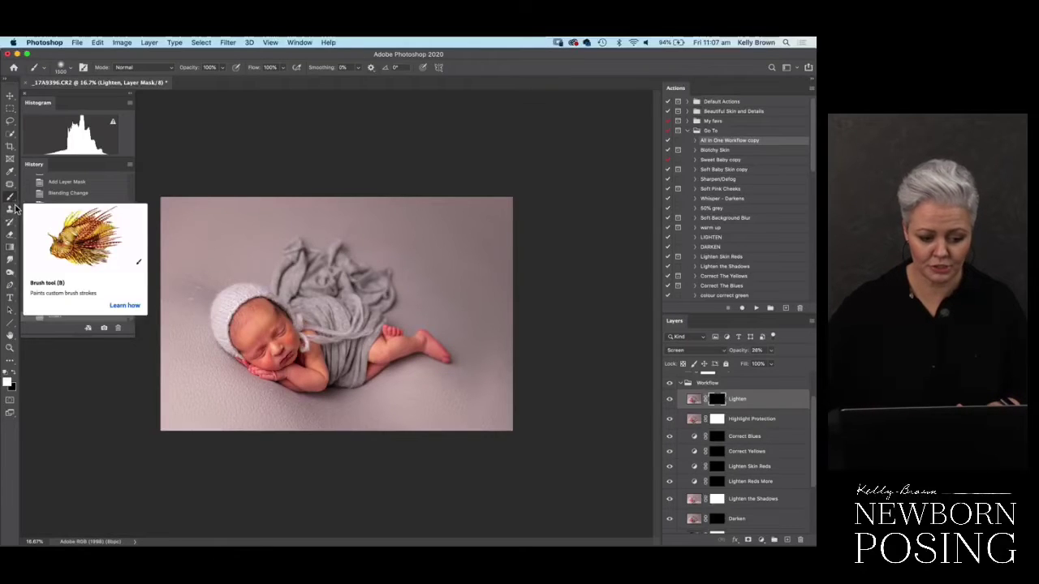
{"action": "left_click", "coordinate": [223, 70]}
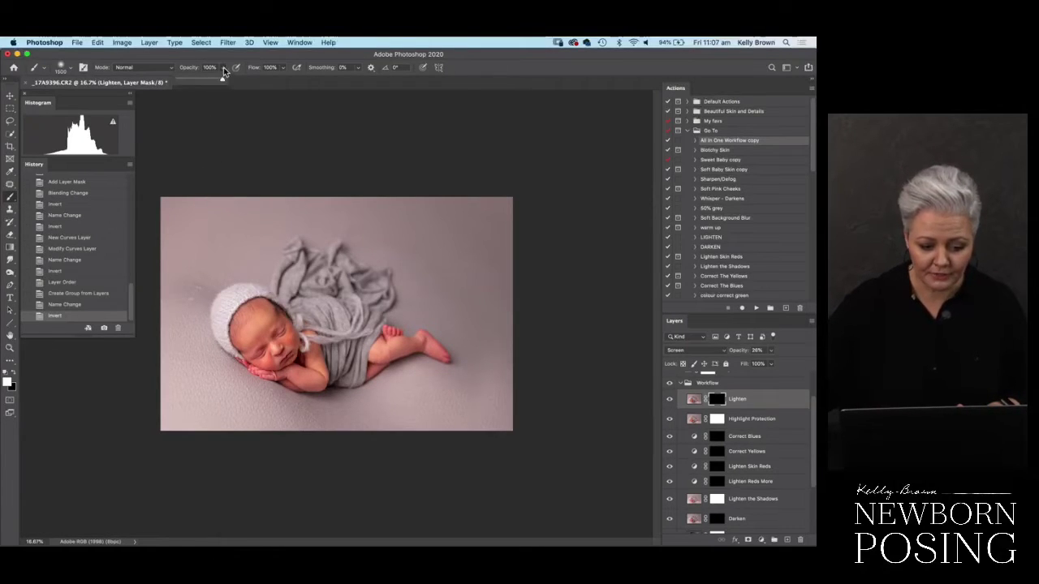
{"action": "left_click", "coordinate": [198, 79]}
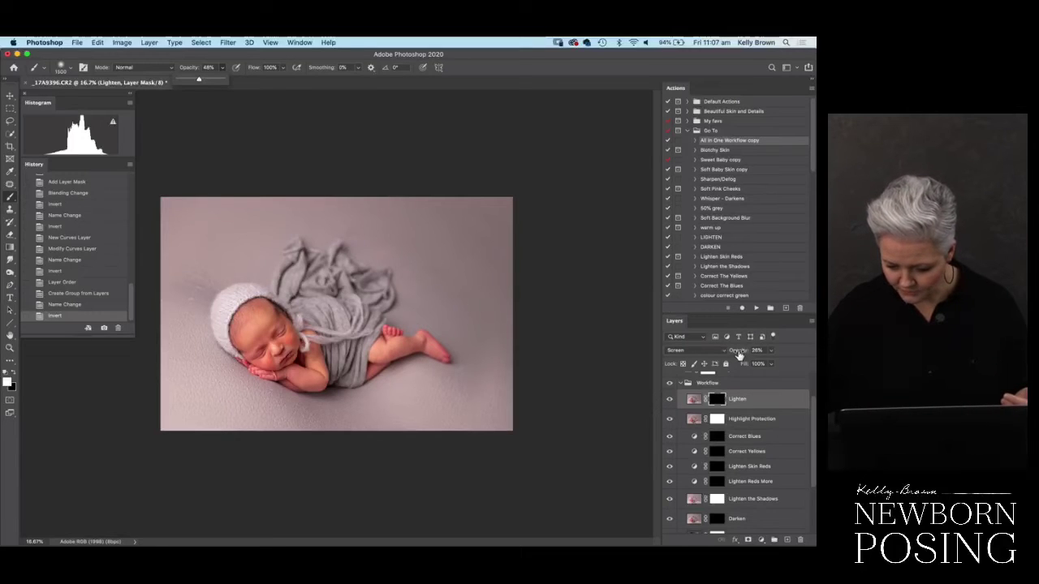
{"action": "left_click_drag", "start_coordinate": [738, 354], "coordinate": [748, 353]}
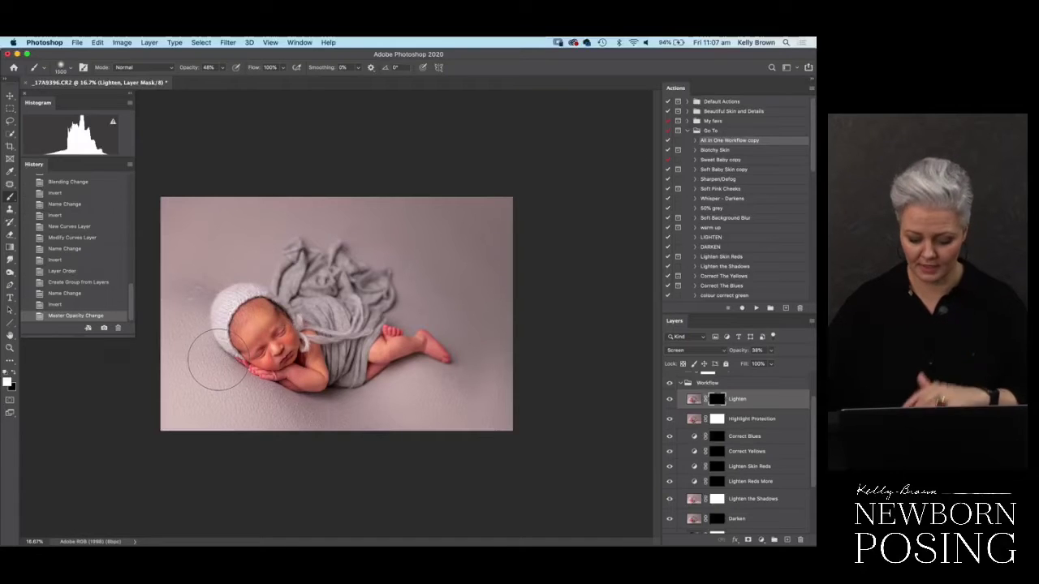
- Reduce the brush to 600 px and paint white on the Lighten mask over the baby's face and body
{"action": "key", "text": "bracketleft"}
{"action": "key", "text": "bracketleft"}
{"action": "key", "text": "bracketleft"}
{"action": "key", "text": "bracketleft"}
{"action": "key", "text": "bracketleft"}
{"action": "key", "text": "bracketleft"}
{"action": "key", "text": "bracketleft"}
{"action": "key", "text": "bracketleft"}
{"action": "key", "text": "bracketleft"}
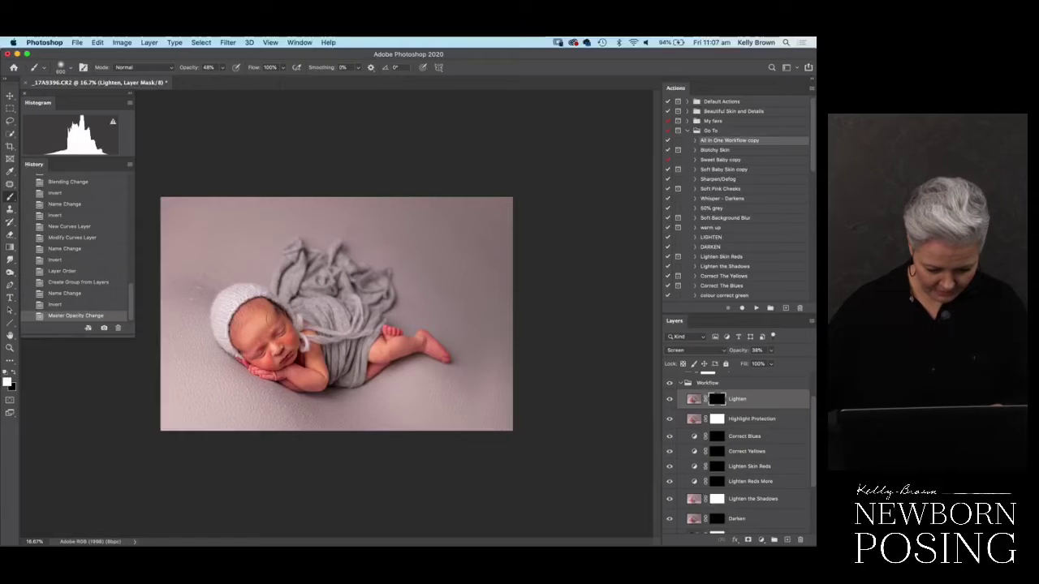
{"action": "mouse_move", "coordinate": [286, 335]}
{"action": "left_mouse_down"}
{"action": "mouse_move", "coordinate": [294, 348]}
{"action": "mouse_move", "coordinate": [278, 334]}
{"action": "left_mouse_up"}
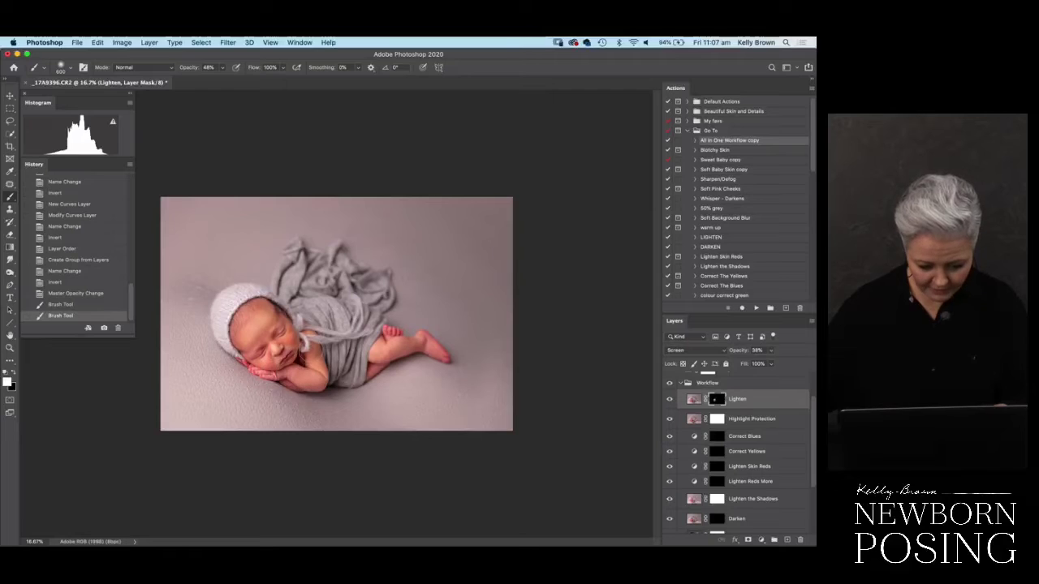
{"action": "left_click_drag", "start_coordinate": [312, 378], "coordinate": [371, 374]}
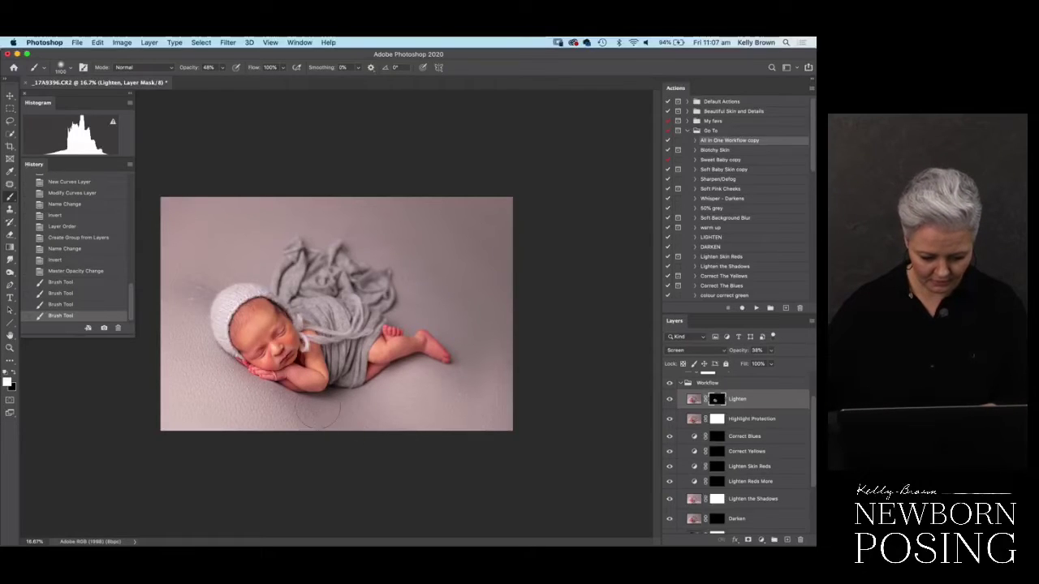
- Enlarge the brush to 1300 px and paint white on the Lighten mask over the backdrop below the baby
{"action": "key", "text": "]"}
{"action": "key", "text": "]"}
{"action": "key", "text": "]"}
{"action": "key", "text": "]"}
{"action": "key", "text": "]"}
{"action": "key", "text": "]"}
{"action": "key", "text": "]"}
{"action": "mouse_move", "coordinate": [349, 401]}
{"action": "left_mouse_down"}
{"action": "mouse_move", "coordinate": [319, 413]}
{"action": "mouse_move", "coordinate": [302, 403]}
{"action": "mouse_move", "coordinate": [340, 416]}
{"action": "mouse_move", "coordinate": [354, 400]}
{"action": "mouse_move", "coordinate": [385, 422]}
{"action": "left_mouse_up"}
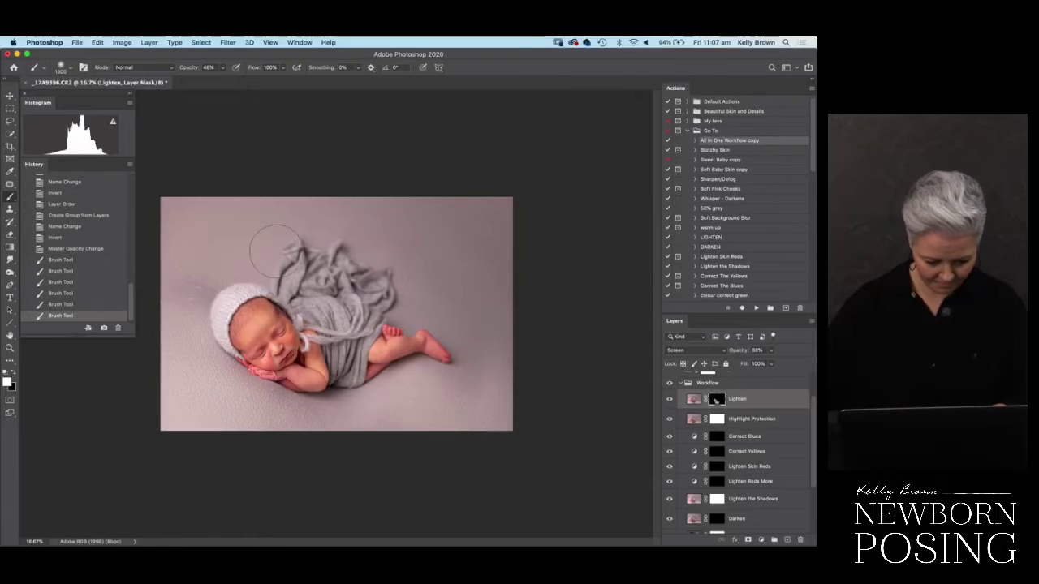
- Reduce the brush size, lower its opacity to 18%, and paint white on the Lighten mask over the baby's bonnet
{"action": "key", "text": "["}
{"action": "key", "text": "["}
{"action": "key", "text": "["}
{"action": "key", "text": "["}
{"action": "key", "text": "["}
{"action": "key", "text": "["}
{"action": "key", "text": "["}
{"action": "key", "text": "["}
{"action": "key", "text": "["}
{"action": "key", "text": "["}
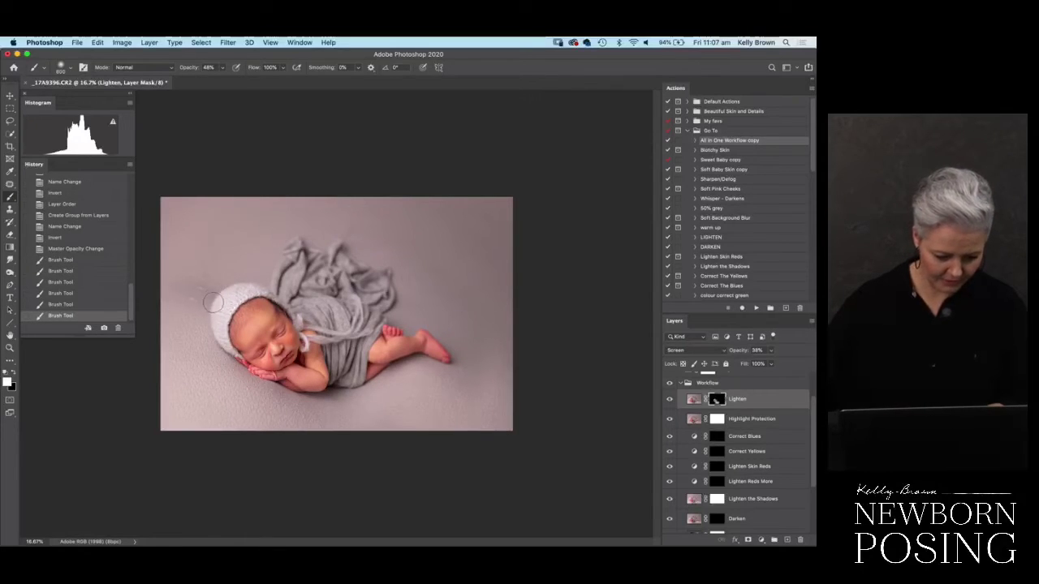
{"action": "left_click", "coordinate": [213, 296]}
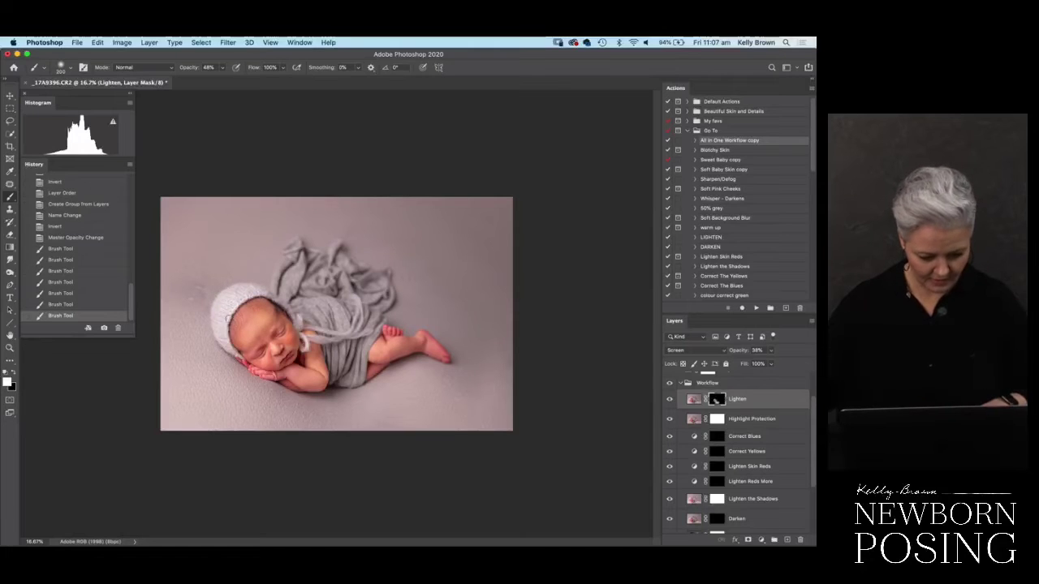
{"action": "key", "text": "super+z"}
{"action": "left_click_drag", "start_coordinate": [203, 71], "coordinate": [190, 72]}
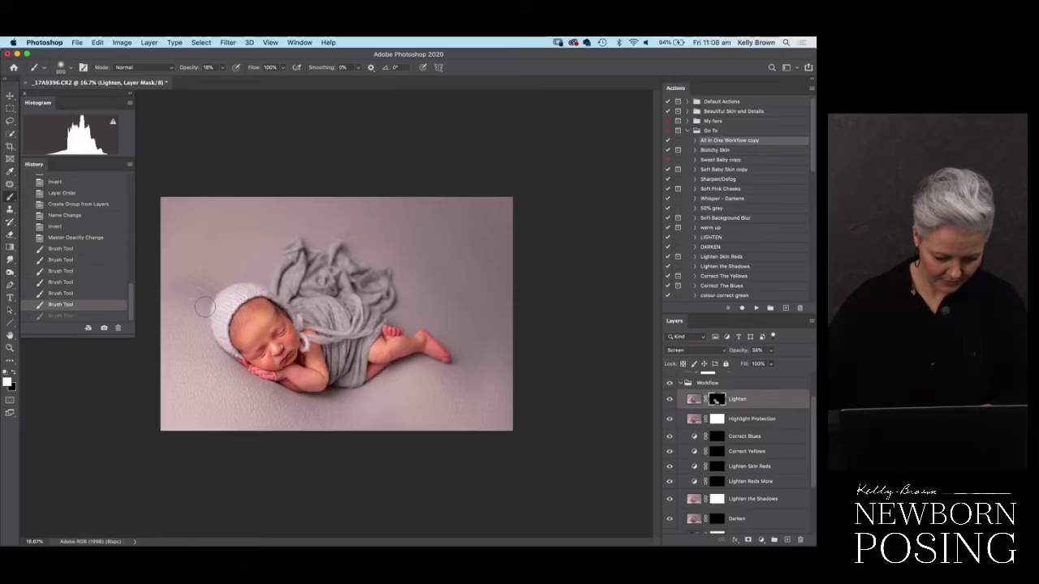
{"action": "mouse_move", "coordinate": [192, 293]}
{"action": "left_mouse_down"}
{"action": "mouse_move", "coordinate": [198, 305]}
{"action": "mouse_move", "coordinate": [216, 294]}
{"action": "mouse_move", "coordinate": [202, 296]}
{"action": "mouse_move", "coordinate": [210, 283]}
{"action": "mouse_move", "coordinate": [242, 284]}
{"action": "left_mouse_up"}
- Shrink the brush and paint white on the Lighten mask along the shadowed edge beneath the baby's arm and wrap
{"action": "key", "text": "bracketleft"}
{"action": "key", "text": "bracketleft"}
{"action": "key", "text": "bracketleft"}
{"action": "key", "text": "bracketleft"}
{"action": "key", "text": "bracketleft"}
{"action": "key", "text": "bracketleft"}
{"action": "key", "text": "bracketleft"}
{"action": "key", "text": "bracketleft"}
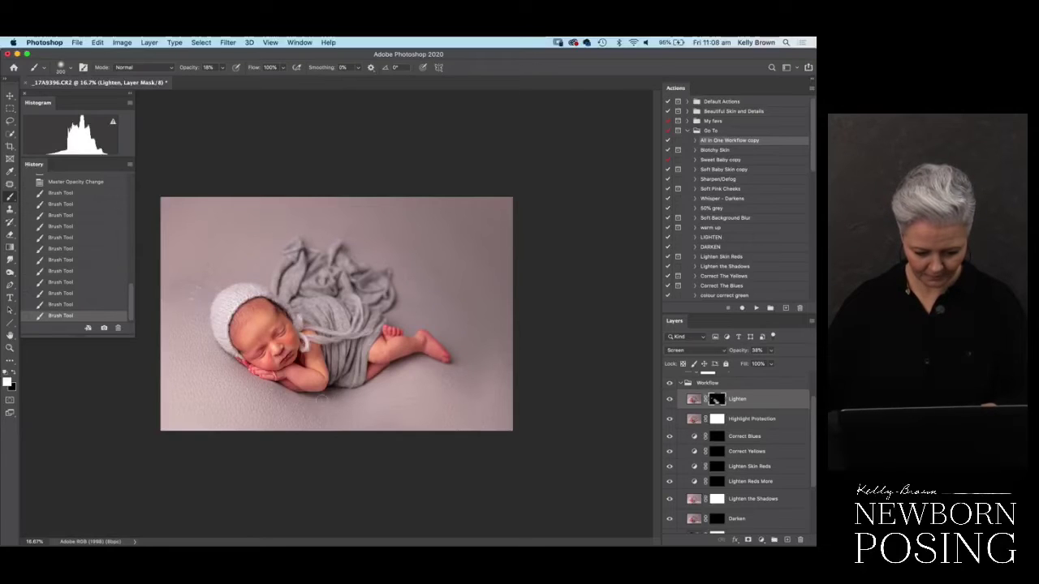
{"action": "left_click", "coordinate": [335, 396]}
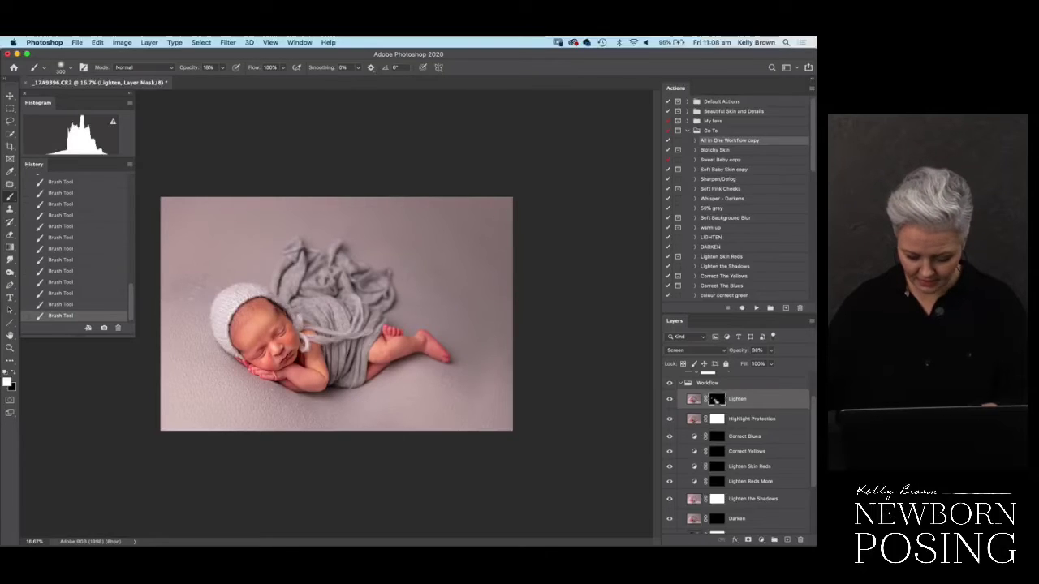
- Set the brush opacity to 31% and paint white on the Lighten mask over the baby's skin, adjusting the brush size to each area
{"action": "key", "text": "super+equal"}
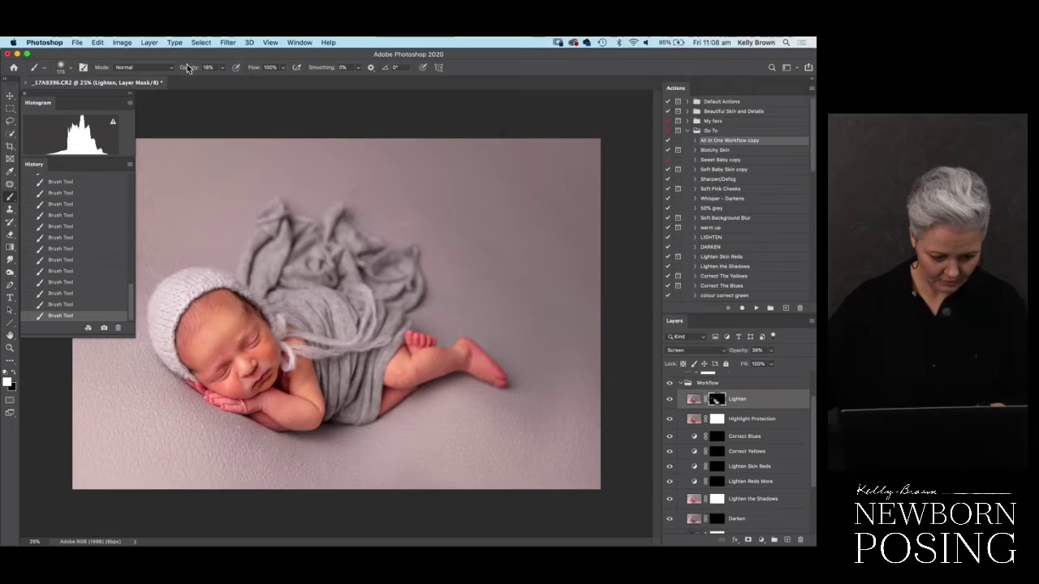
{"action": "left_click_drag", "start_coordinate": [188, 69], "coordinate": [195, 68]}
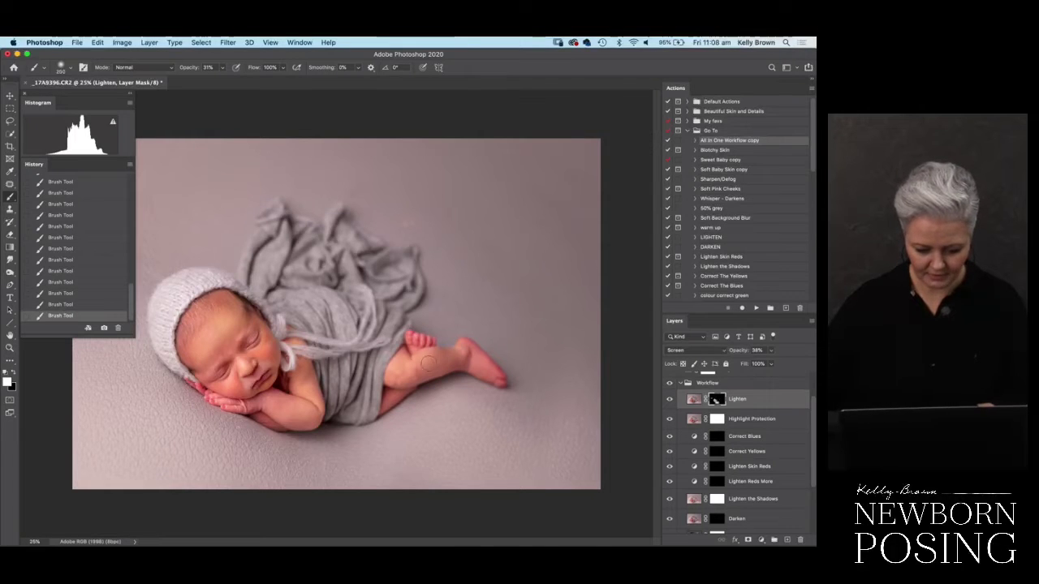
{"action": "key", "text": "bracketright"}
{"action": "key", "text": "bracketright"}
{"action": "key", "text": "bracketright"}
{"action": "key", "text": "bracketright"}
{"action": "key", "text": "bracketright"}
{"action": "key", "text": "bracketright"}
{"action": "key", "text": "bracketleft"}
{"action": "key", "text": "bracketleft"}
{"action": "key", "text": "bracketleft"}
{"action": "key", "text": "bracketleft"}
{"action": "key", "text": "bracketleft"}
{"action": "key", "text": "bracketleft"}
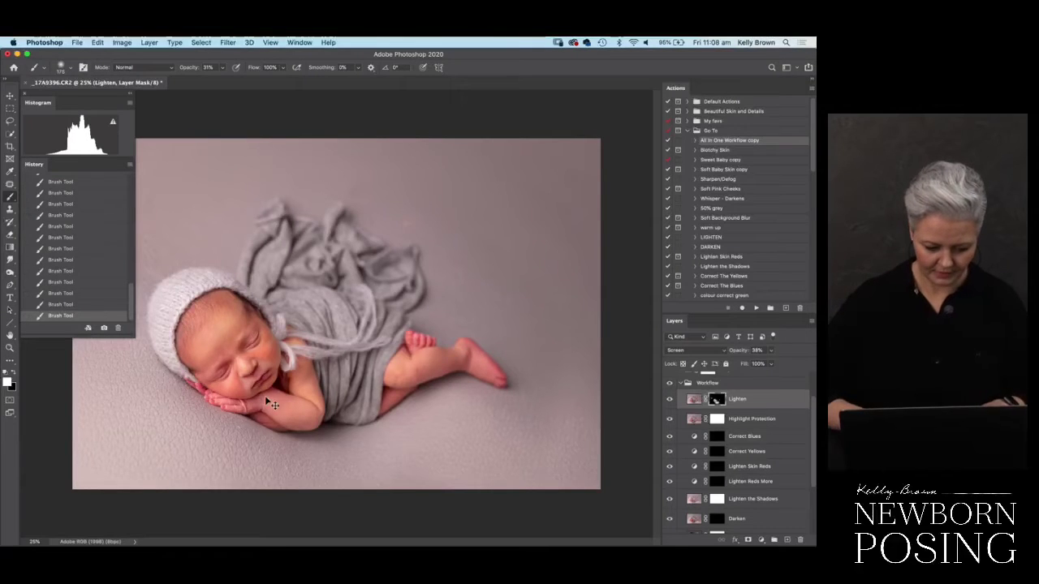
{"action": "key", "text": "super+minus"}
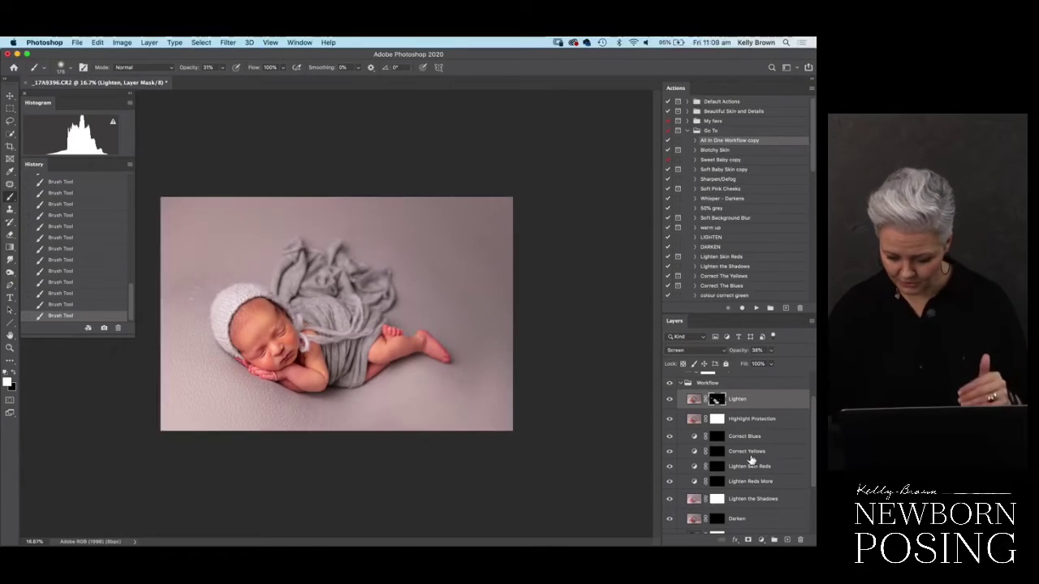
- Compare the image with and without the Highlight Protection layer, examining the baby's skin up close
{"action": "left_click", "coordinate": [669, 420]}
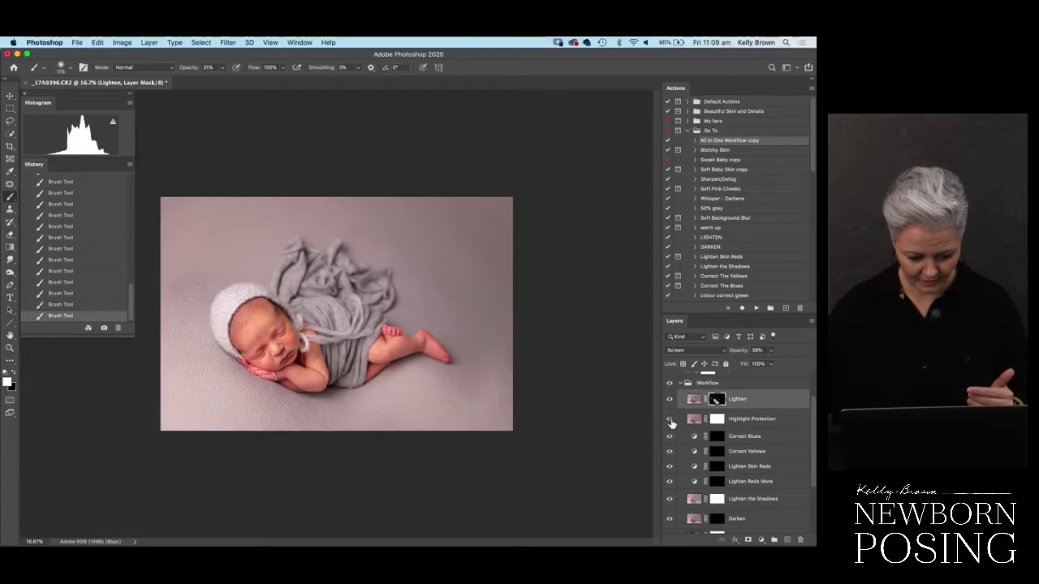
{"action": "left_click", "coordinate": [670, 420]}
{"action": "key", "text": "super+plus"}
{"action": "key", "text": "super+plus"}
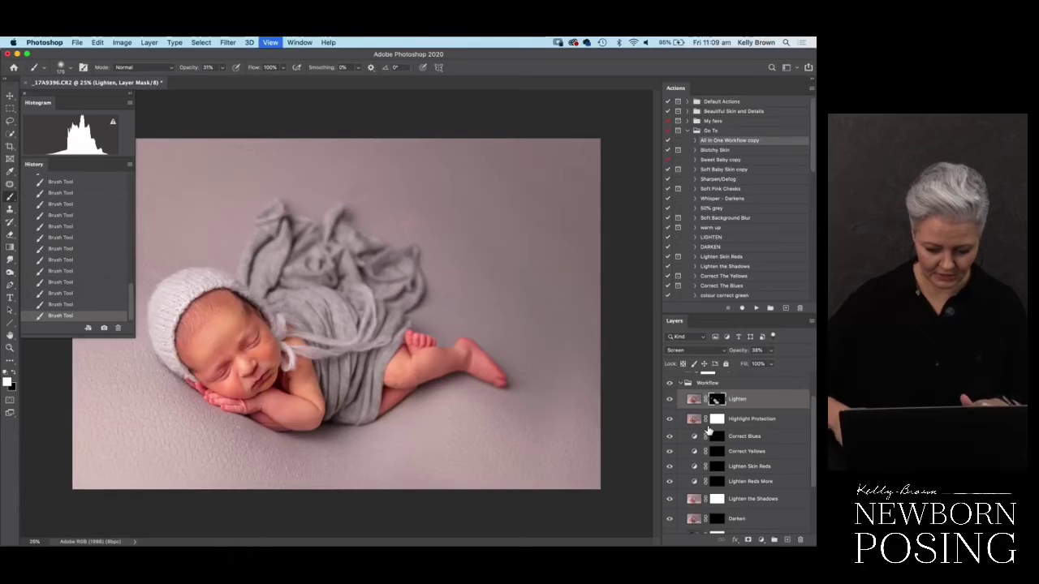
{"action": "left_click_drag", "start_coordinate": [489, 357], "coordinate": [589, 344]}
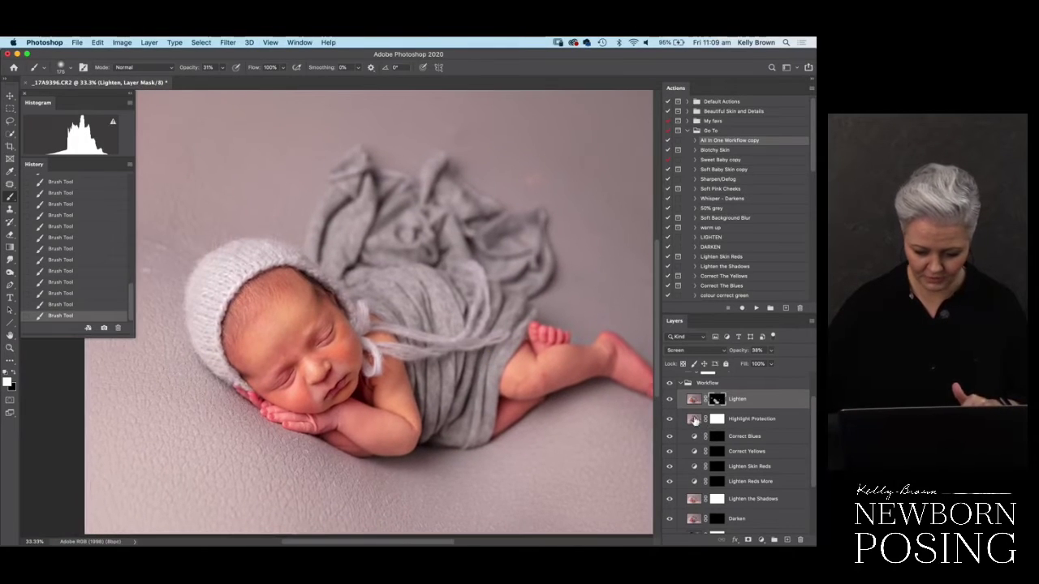
{"action": "left_click", "coordinate": [669, 420]}
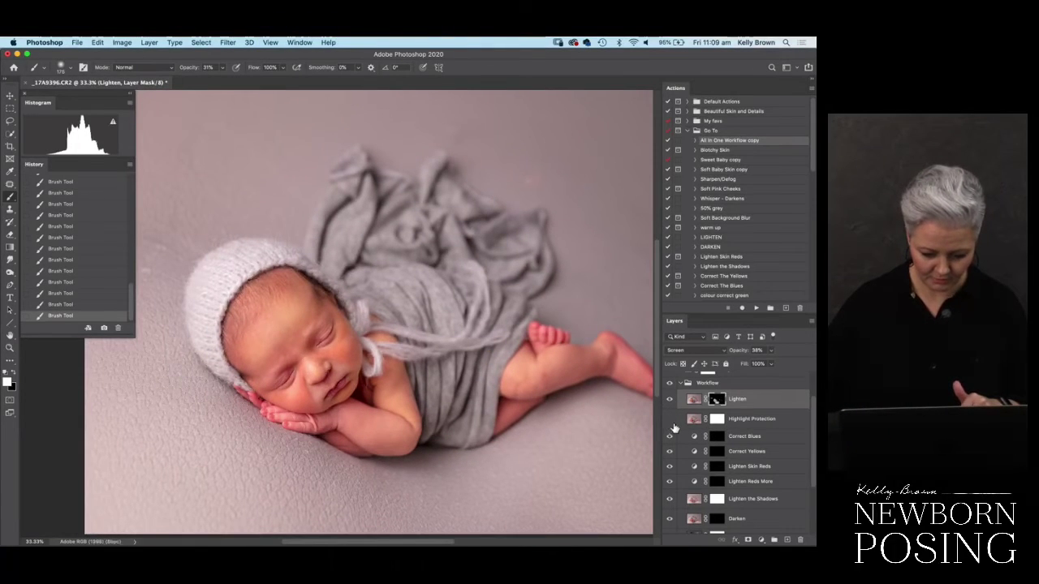
{"action": "left_click", "coordinate": [670, 420]}
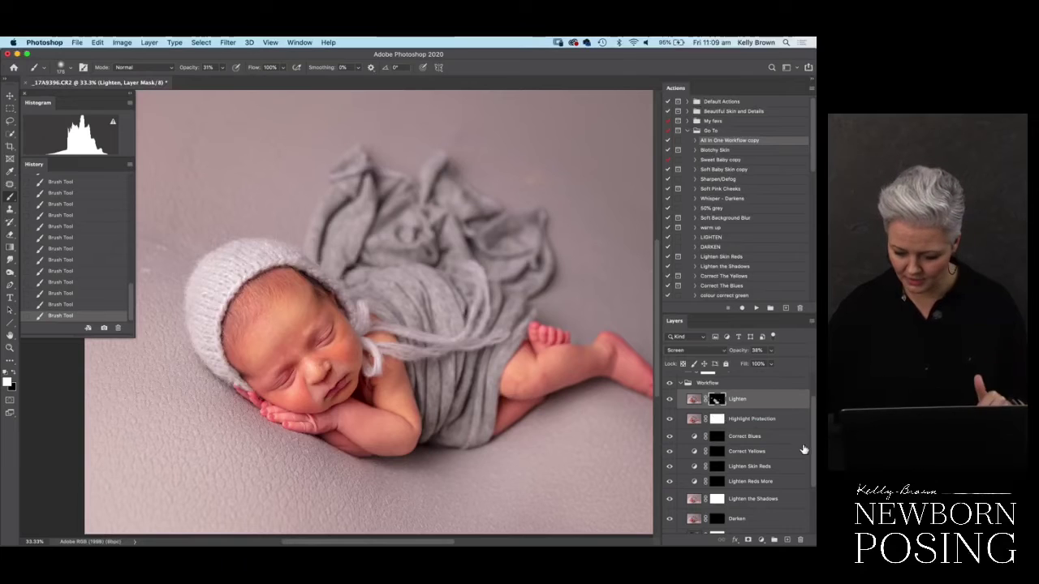
- Target the Lighten Skin Reds mask and paint white over the reddened areas of the baby's face with a 250 px brush
{"action": "scroll", "coordinate": [815, 431], "scroll_direction": "down", "scroll_amount": 1}
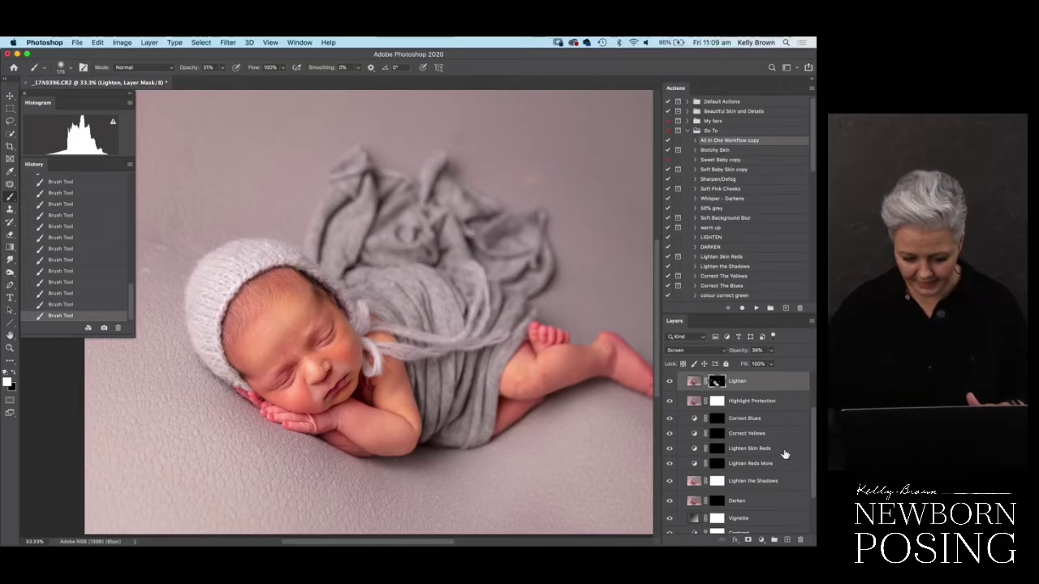
{"action": "key", "text": "super+minus"}
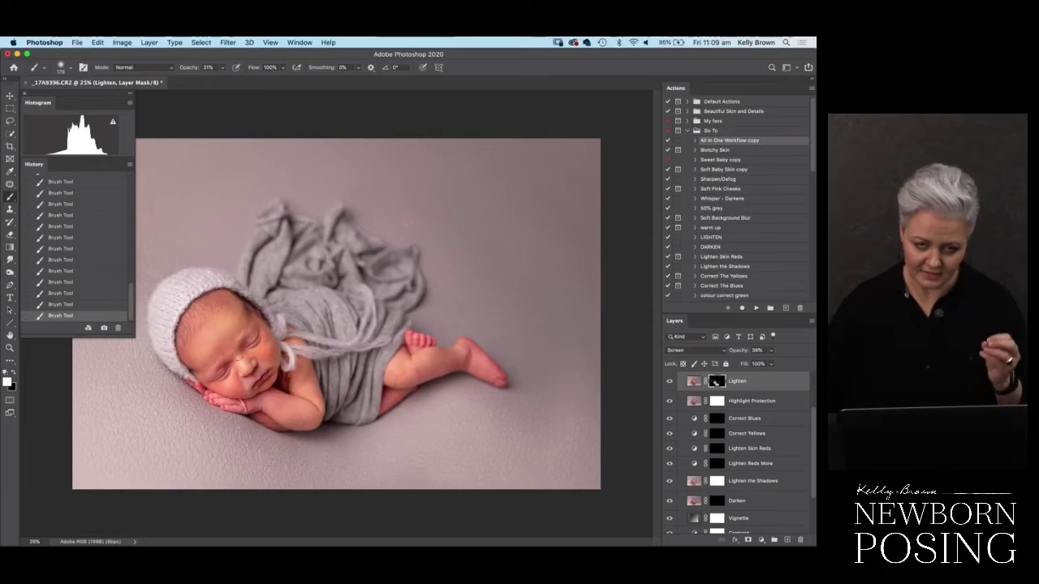
{"action": "key", "text": "super+equal"}
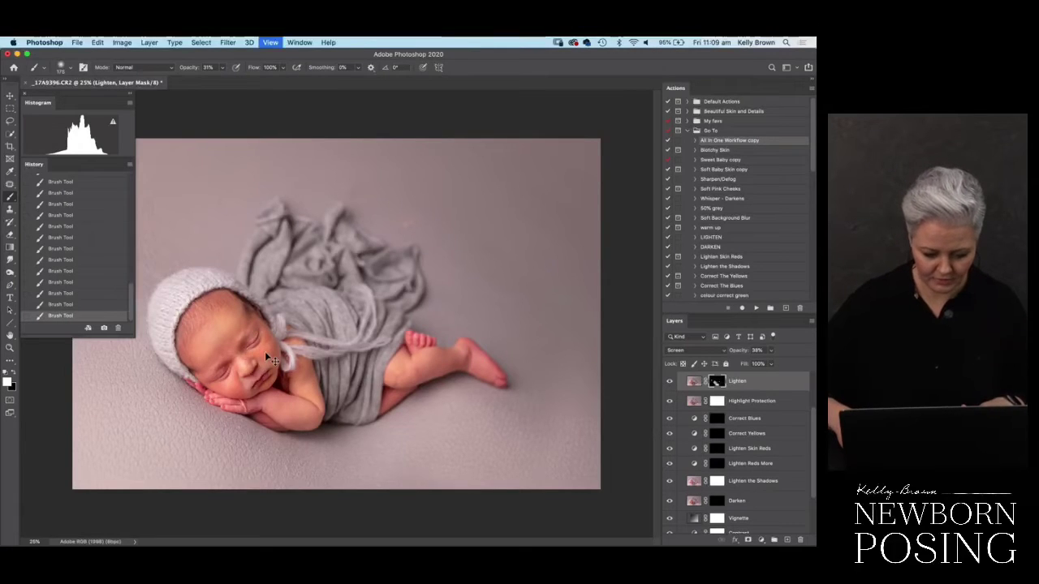
{"action": "left_click_drag", "start_coordinate": [458, 398], "coordinate": [577, 227]}
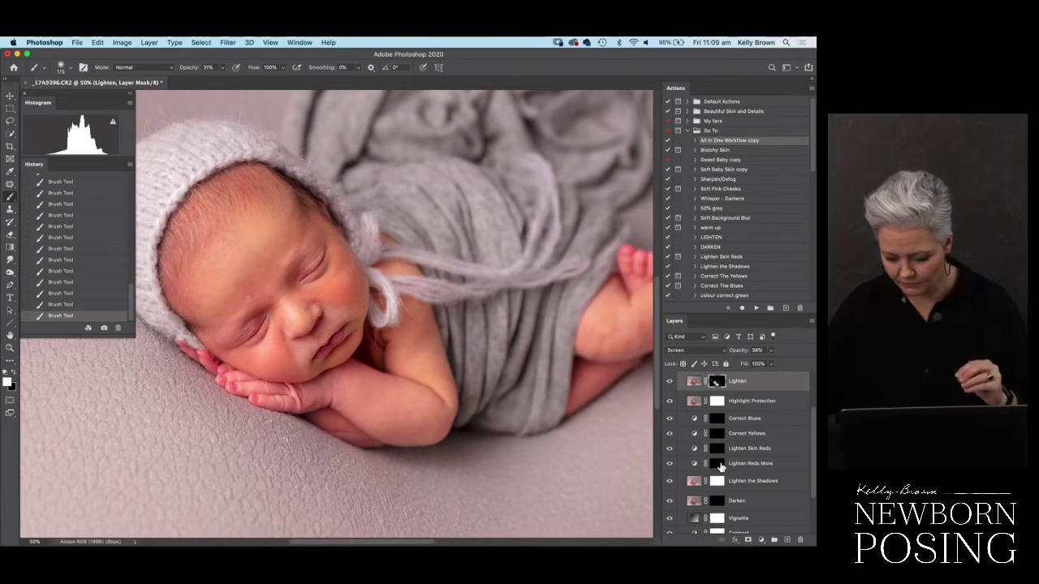
{"action": "left_click", "coordinate": [717, 449]}
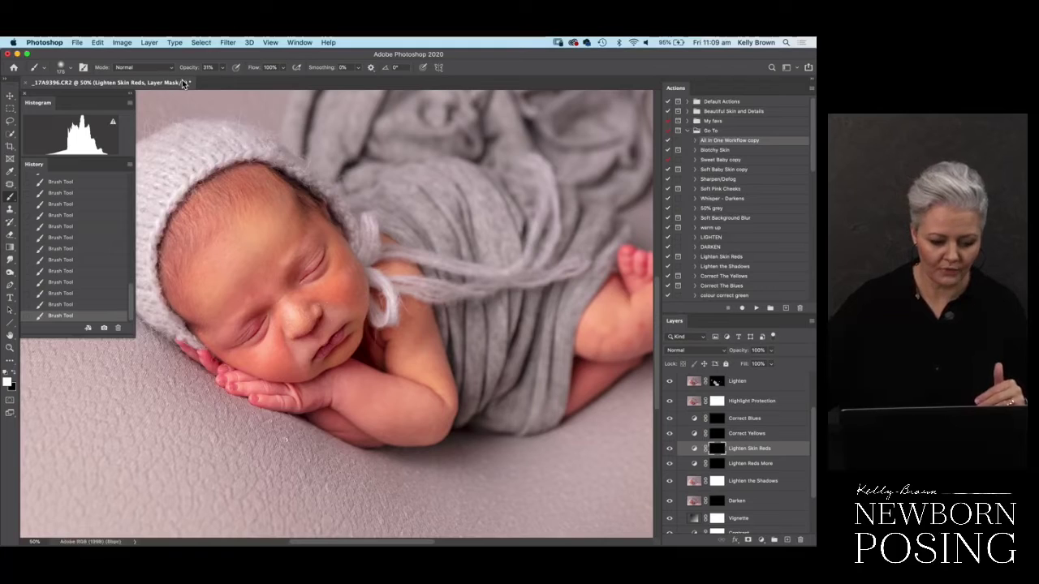
{"action": "key", "text": "bracketright"}
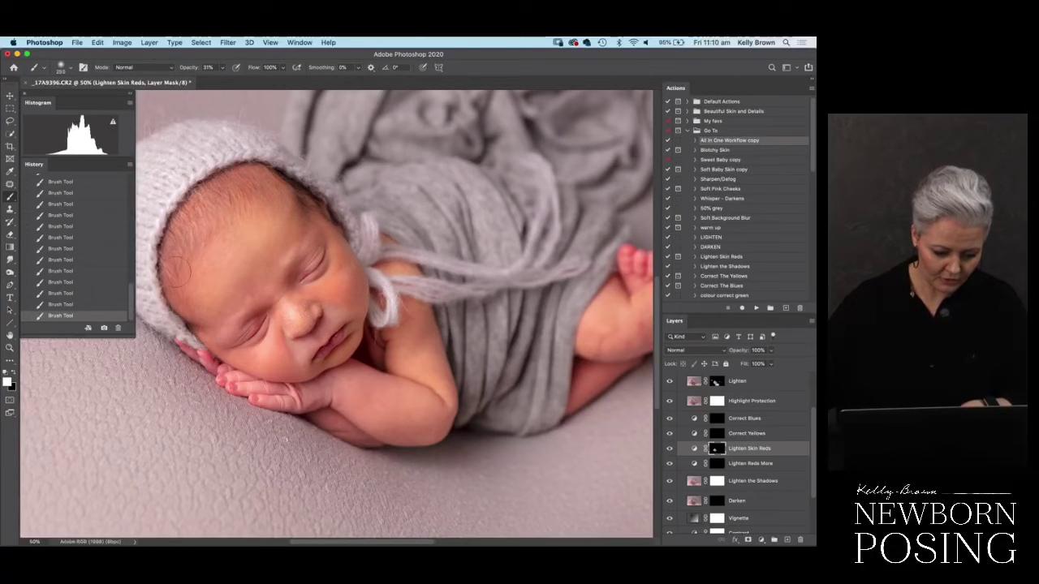
- Raise the brush opacity to about 78% and paint white on the Lighten Skin Reds mask over the baby's toes
{"action": "left_click_drag", "start_coordinate": [455, 402], "coordinate": [352, 355]}
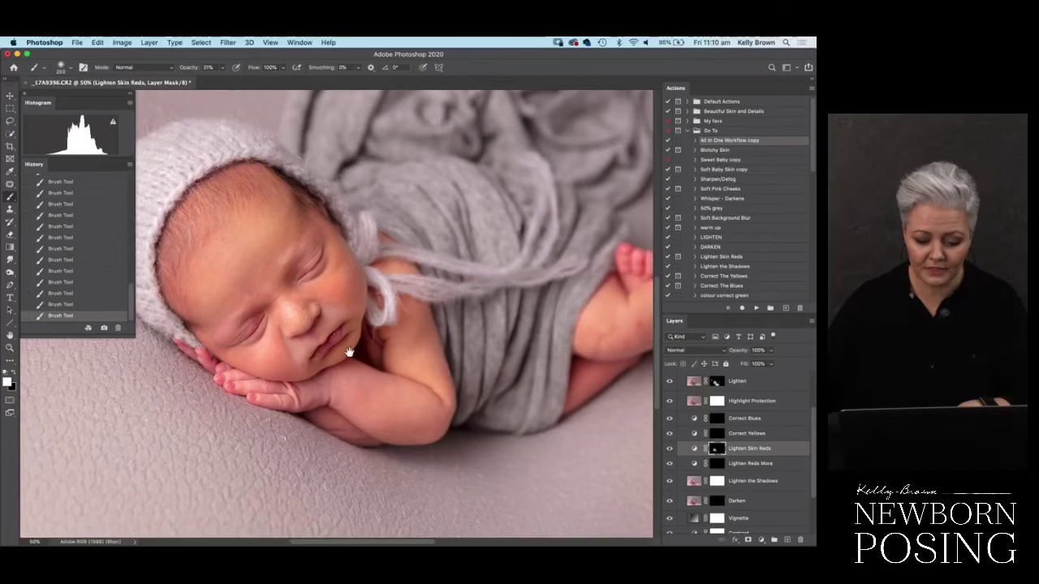
{"action": "key", "text": "bracketleft"}
{"action": "key", "text": "bracketleft"}
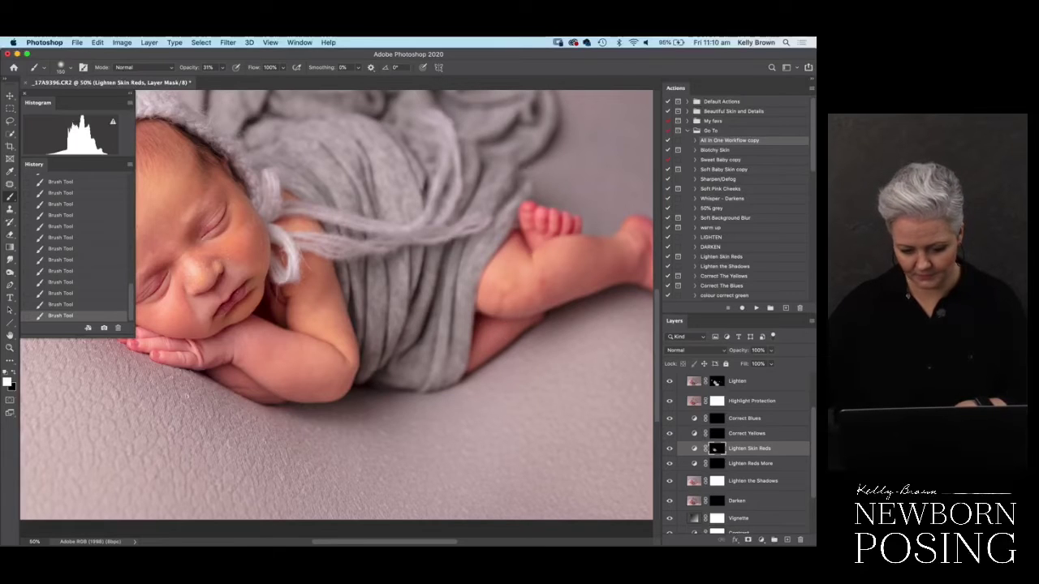
{"action": "left_click_drag", "start_coordinate": [208, 73], "coordinate": [231, 74]}
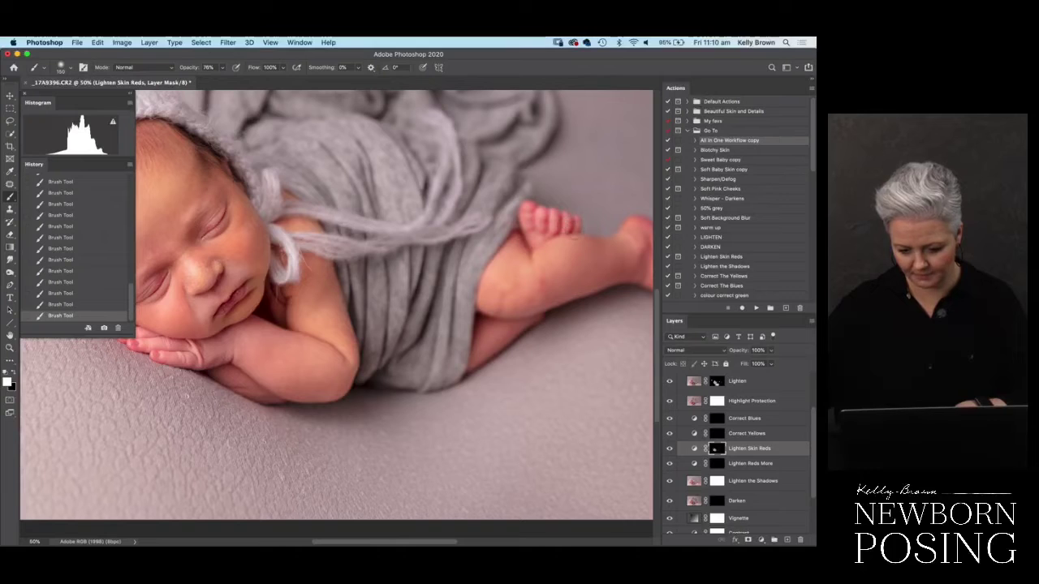
{"action": "key", "text": "bracketright"}
{"action": "key", "text": "bracketright"}
{"action": "left_click_drag", "start_coordinate": [553, 217], "coordinate": [553, 239]}
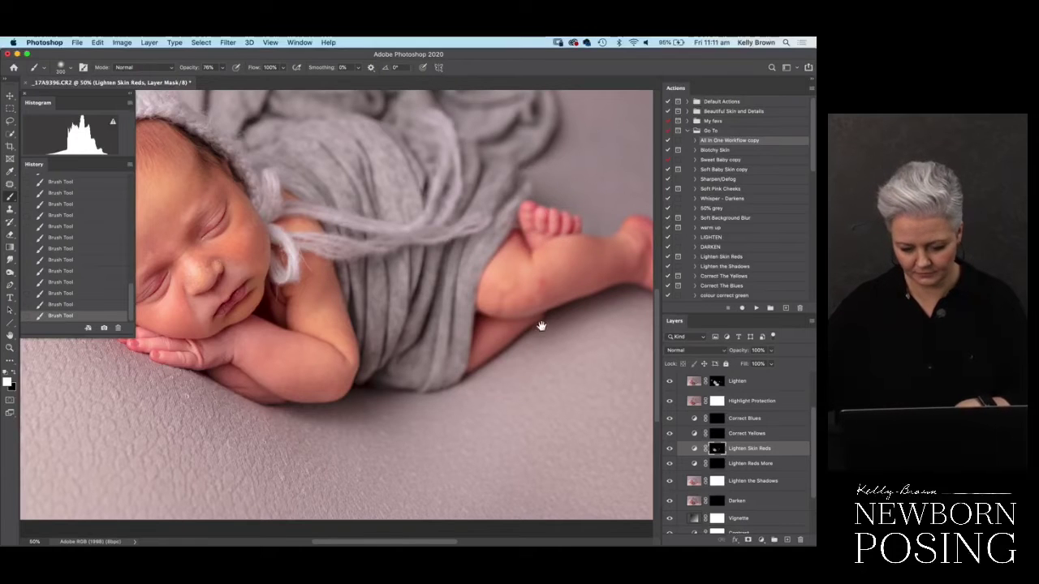
- Paint white on the Lighten Skin Reds mask over the baby's outstretched foot, hands and arm
{"action": "left_click_drag", "start_coordinate": [541, 326], "coordinate": [539, 270]}
{"action": "left_click_drag", "start_coordinate": [470, 326], "coordinate": [299, 384]}
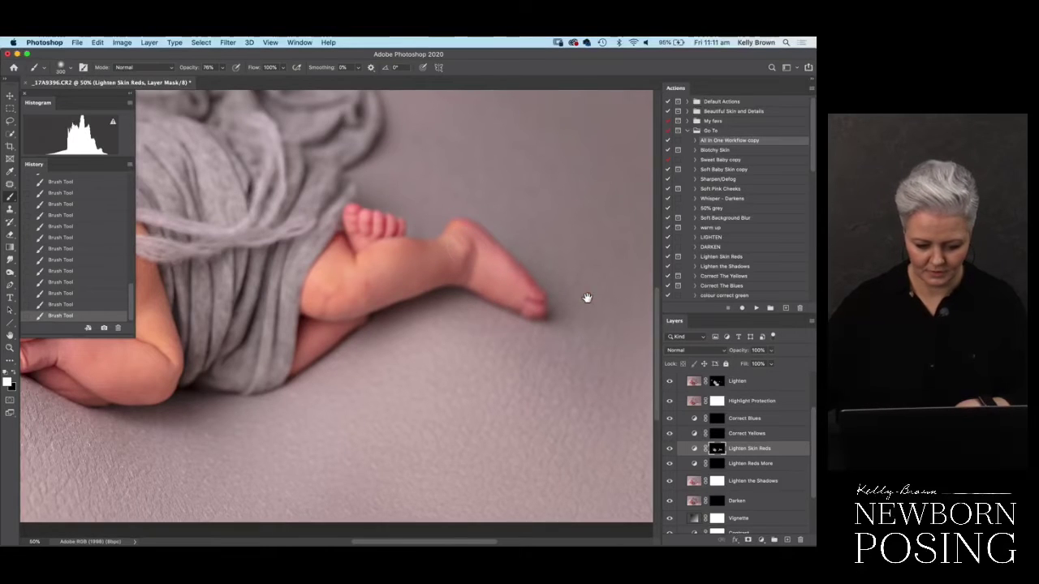
{"action": "scroll", "coordinate": [581, 301], "scroll_direction": "left", "scroll_amount": 5}
{"action": "scroll", "coordinate": [564, 304], "scroll_direction": "left", "scroll_amount": 2}
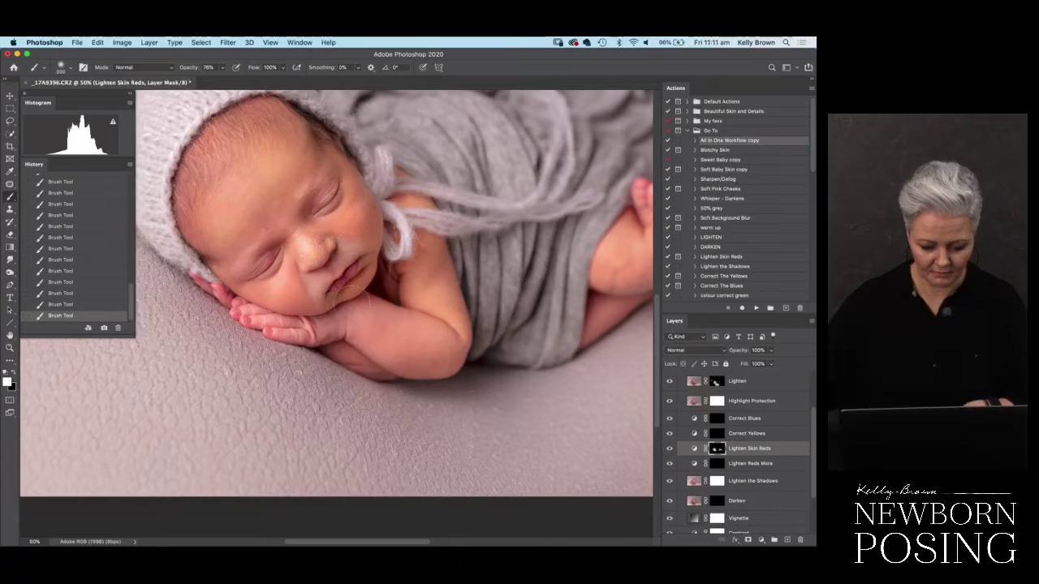
{"action": "key", "text": "super+minus"}
{"action": "key", "text": "super+minus"}
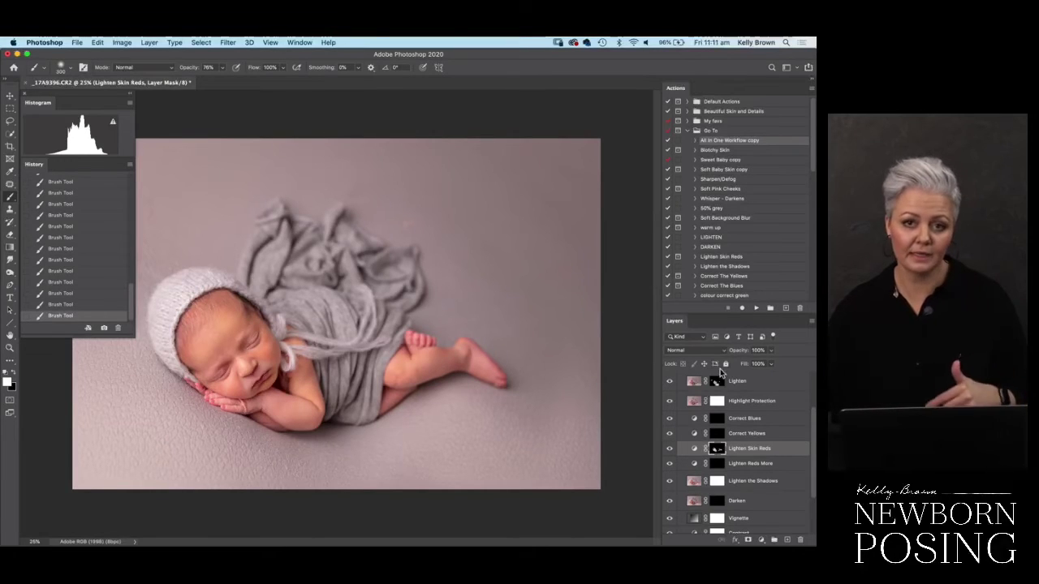
- Target the Lighten Reds More mask, set the brush opacity to 11%, and paint white over the baby's face with a 175 px brush
{"action": "left_click", "coordinate": [719, 465]}
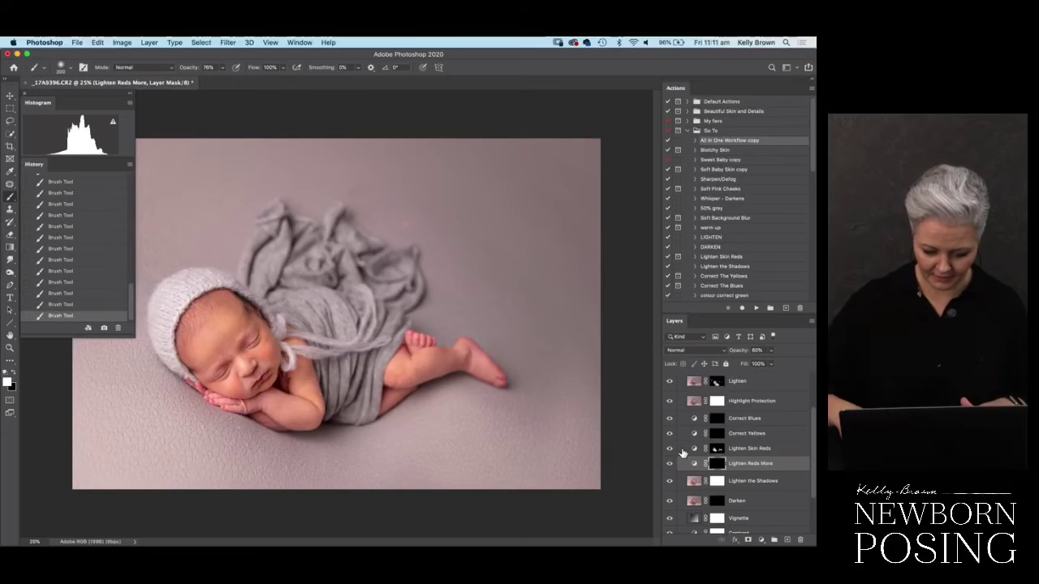
{"action": "key", "text": "super+equal"}
{"action": "key", "text": "super+equal"}
{"action": "left_click_drag", "start_coordinate": [315, 440], "coordinate": [443, 392]}
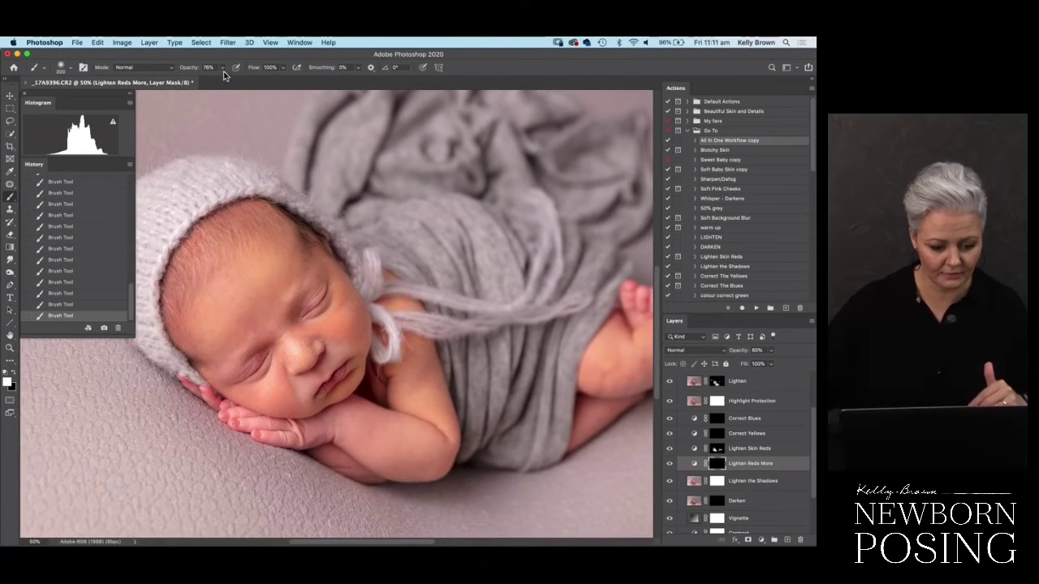
{"action": "mouse_move", "coordinate": [211, 81]}
{"action": "left_mouse_down"}
{"action": "mouse_move", "coordinate": [196, 89]}
{"action": "mouse_move", "coordinate": [195, 80]}
{"action": "left_mouse_up"}
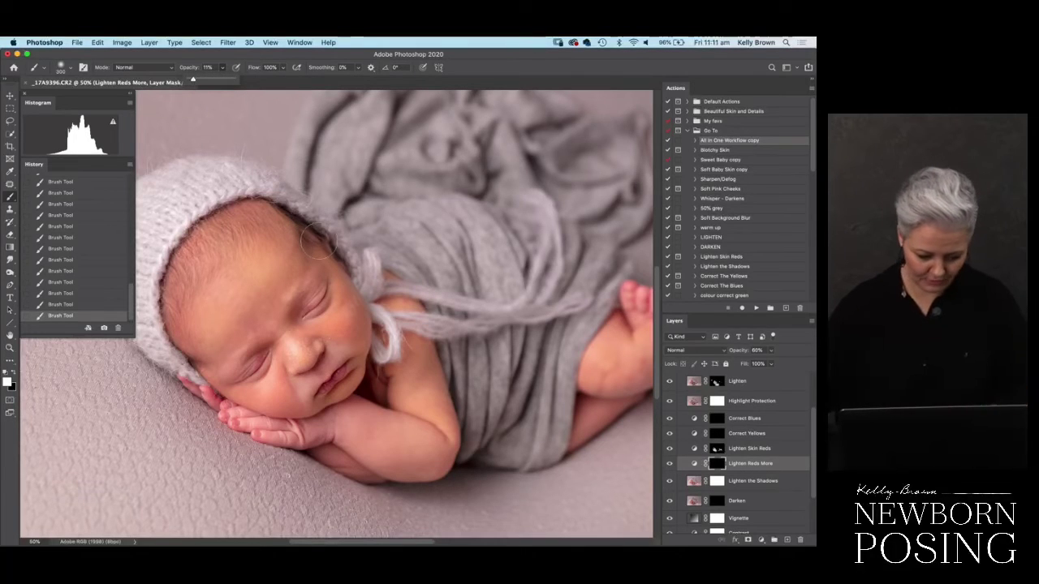
{"action": "key", "text": "bracketleft"}
{"action": "key", "text": "bracketleft"}
{"action": "key", "text": "bracketleft"}
{"action": "key", "text": "bracketleft"}
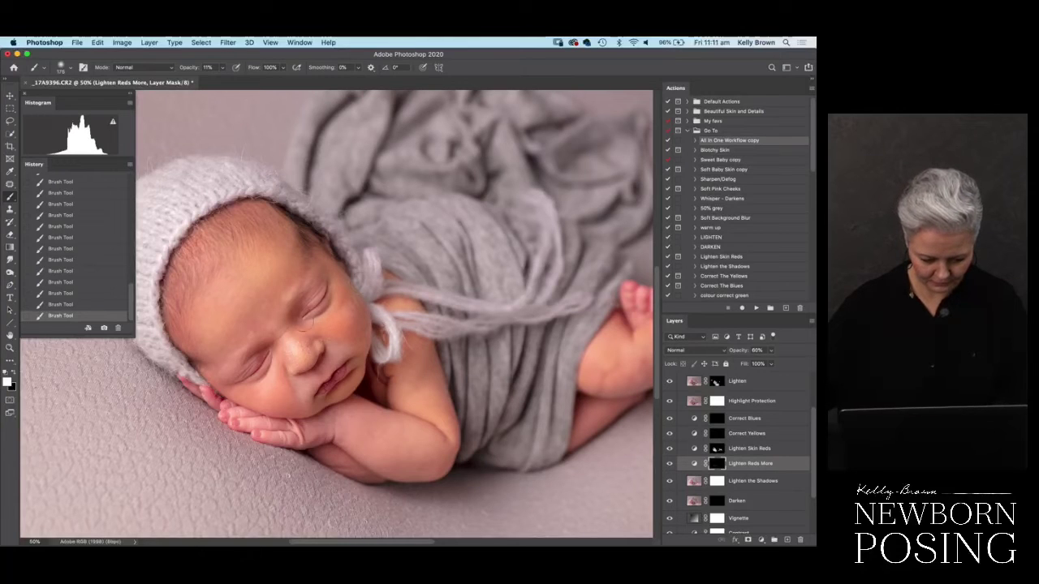
- Refine the Lighten Reds More mask over the remaining red patches on the face, using brushes such as 125, 80 and 150 px
{"action": "key", "text": "bracketleft"}
{"action": "key", "text": "bracketleft"}
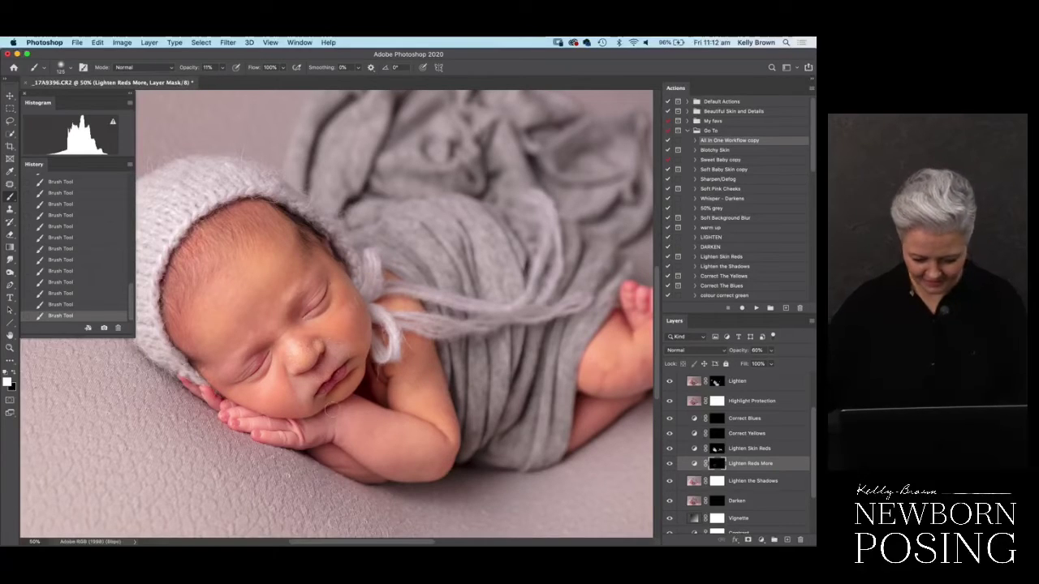
{"action": "key", "text": "bracketleft"}
{"action": "key", "text": "bracketleft"}
{"action": "key", "text": "bracketleft"}
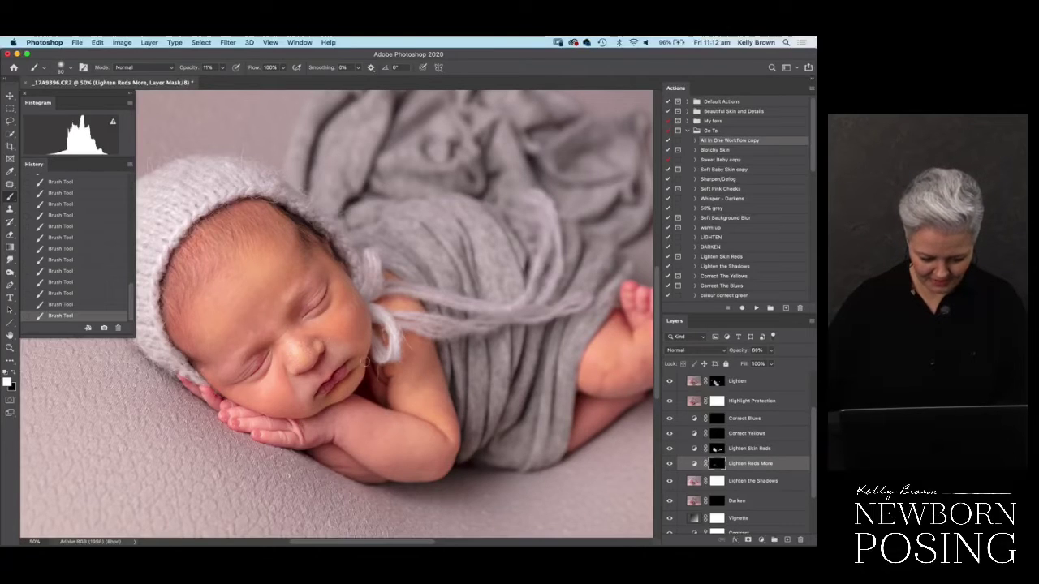
{"action": "key", "text": "bracketright"}
{"action": "key", "text": "bracketright"}
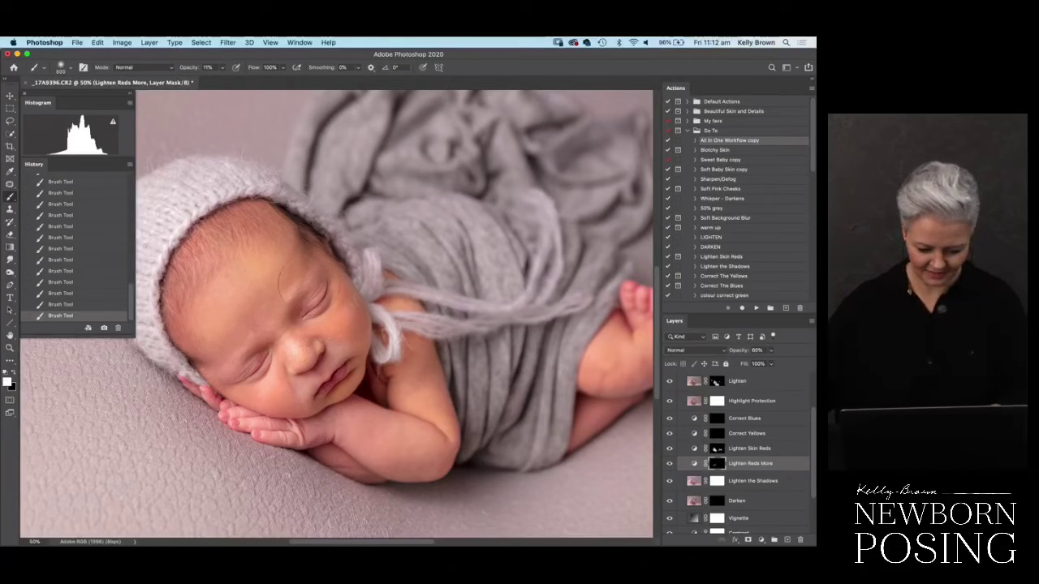
{"action": "key", "text": "bracketleft"}
{"action": "key", "text": "bracketleft"}
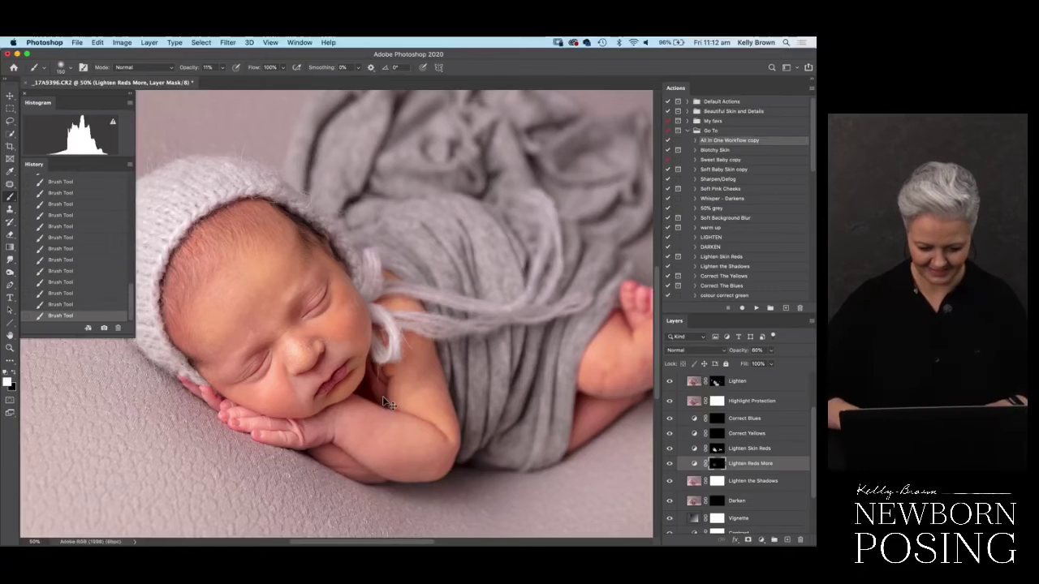
- Compare the image with the Lighten Reds More layer hidden and shown, at full-image and closer views
{"action": "key", "text": "super+minus"}
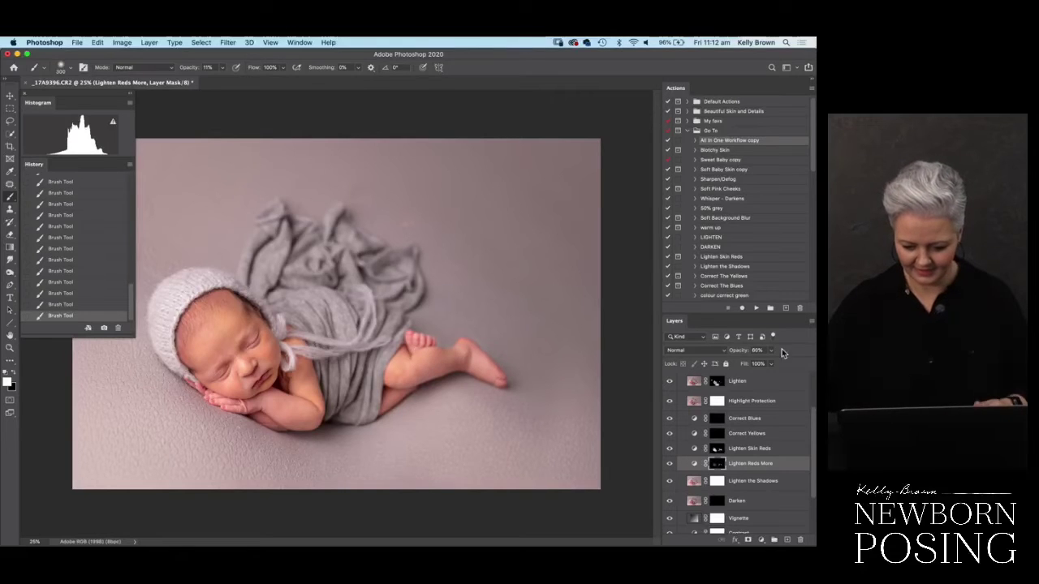
{"action": "left_click", "coordinate": [670, 465]}
{"action": "left_click", "coordinate": [670, 465]}
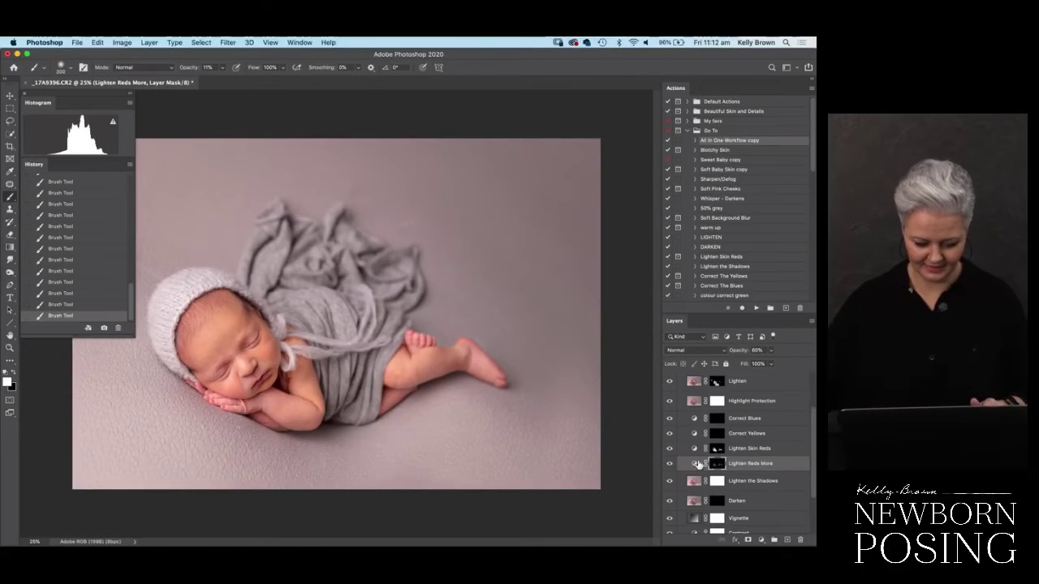
{"action": "key", "text": "super+plus"}
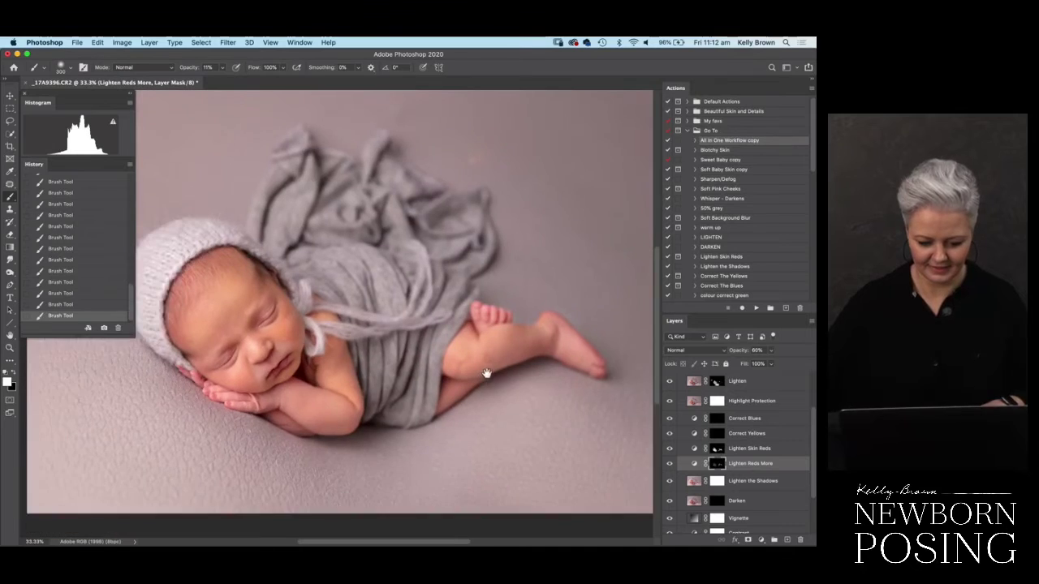
{"action": "left_click", "coordinate": [670, 465]}
{"action": "left_click", "coordinate": [670, 465]}
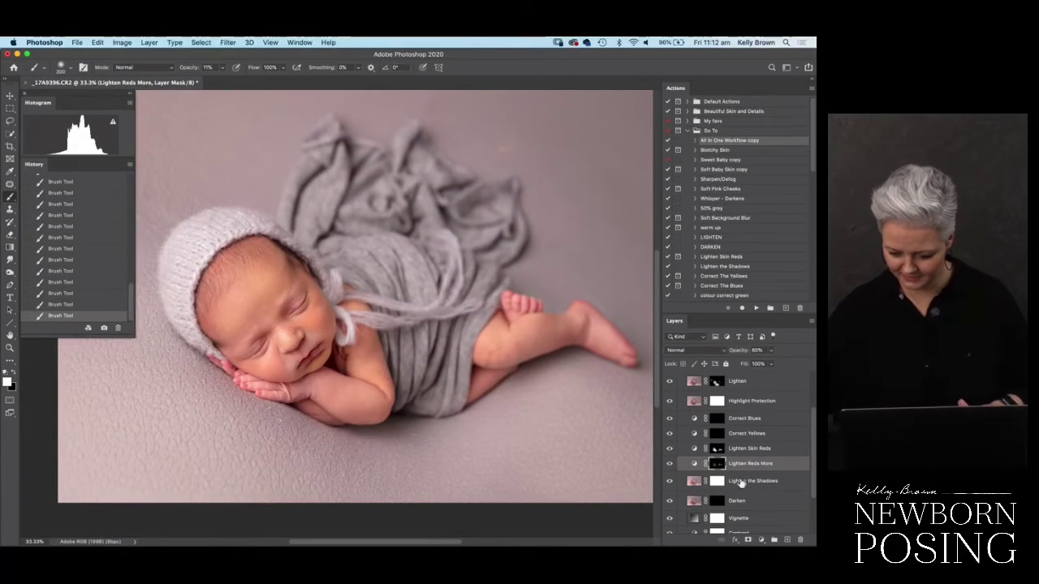
- Target the Correct Yellows mask and paint white at 11% opacity over the baby's forehead and face, reducing the brush to 175 px
{"action": "left_click", "coordinate": [717, 435]}
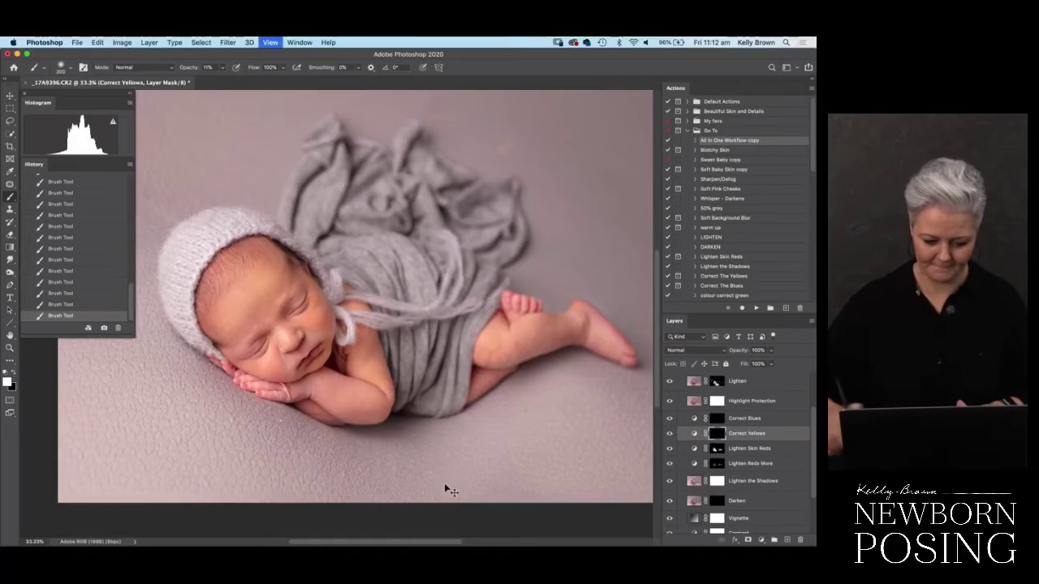
{"action": "key", "text": "super+plus"}
{"action": "key", "text": "super+minus"}
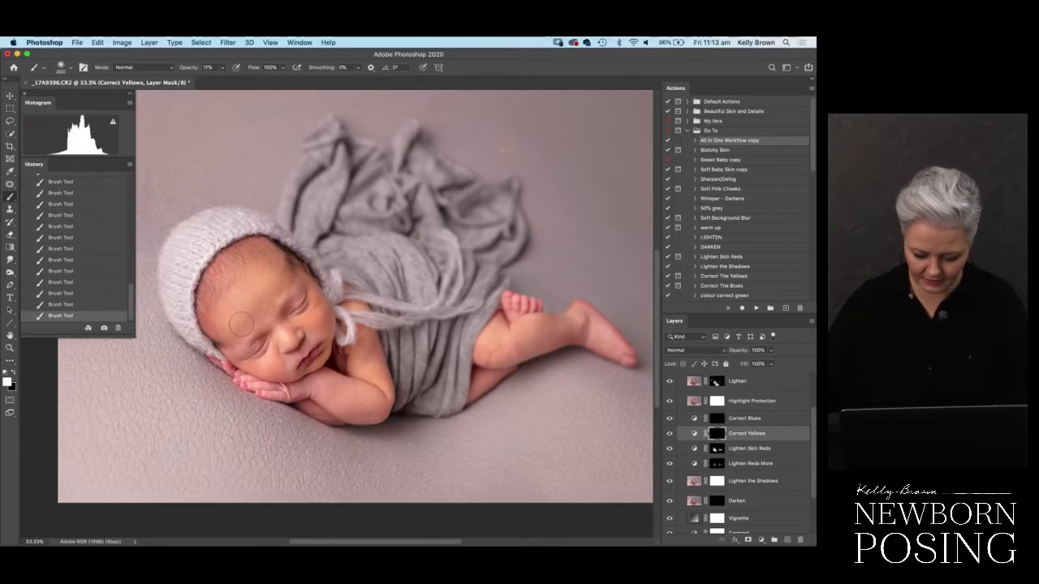
{"action": "key", "text": "super+equal"}
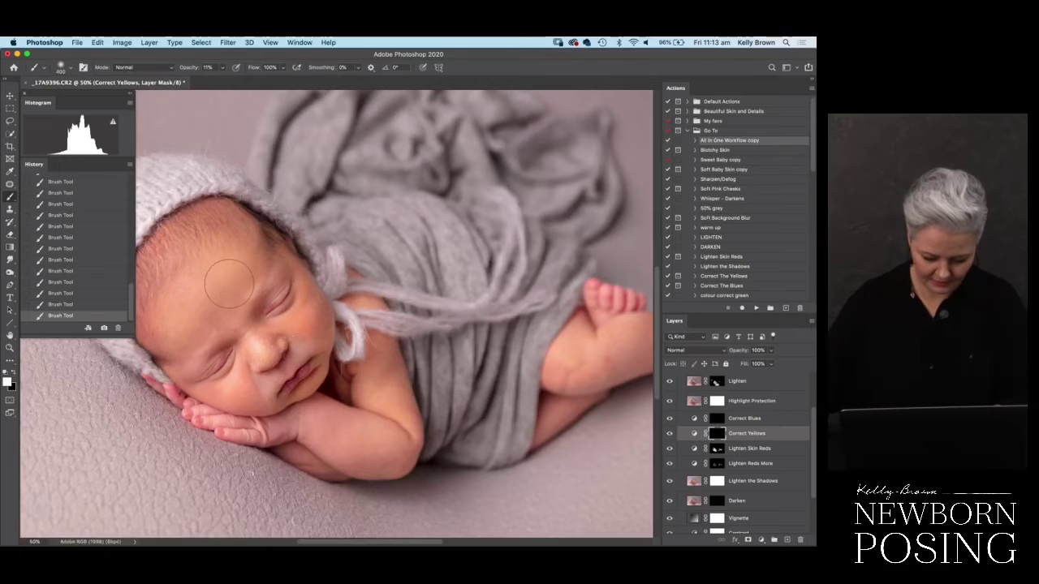
{"action": "key", "text": "bracketright"}
{"action": "key", "text": "bracketleft"}
{"action": "key", "text": "bracketleft"}
{"action": "key", "text": "bracketleft"}
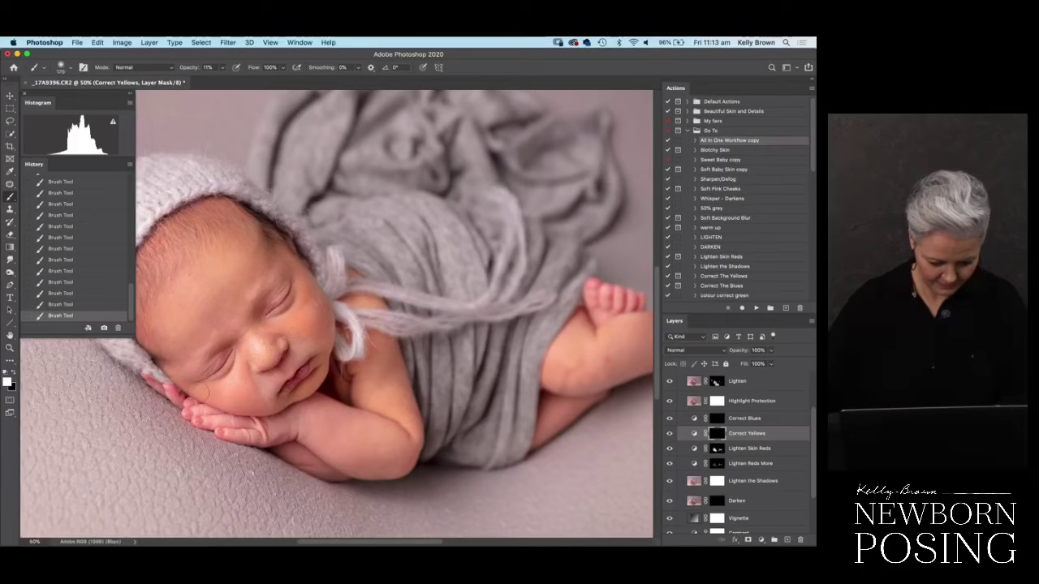
- Refine the Correct Yellows mask over the remaining yellow areas of the face and arm, varying the brush size up to 400 px
{"action": "key", "text": "bracketleft"}
{"action": "key", "text": "bracketleft"}
{"action": "key", "text": "bracketleft"}
{"action": "key", "text": "bracketleft"}
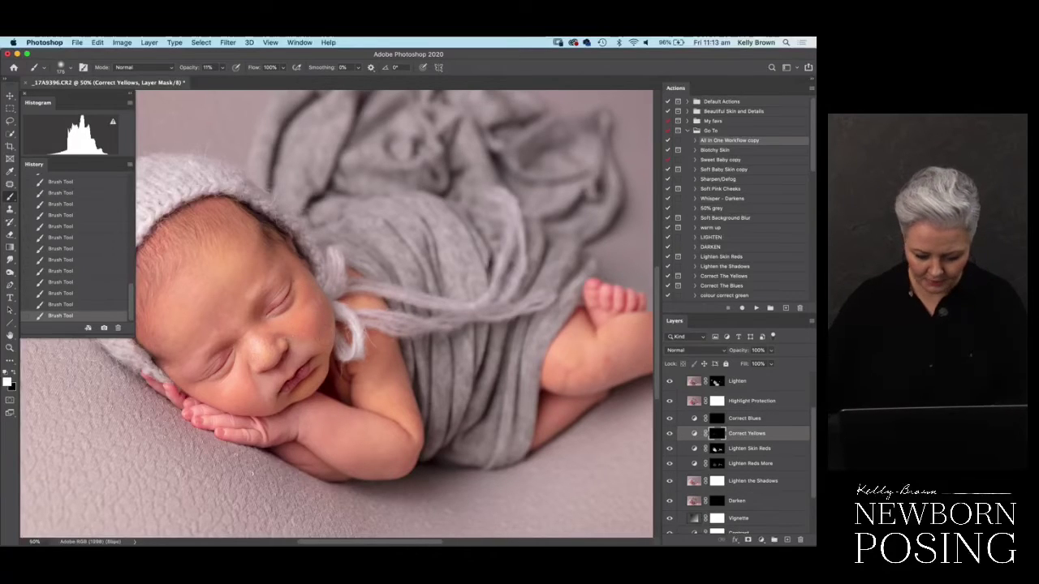
{"action": "key", "text": "bracketleft"}
{"action": "key", "text": "bracketleft"}
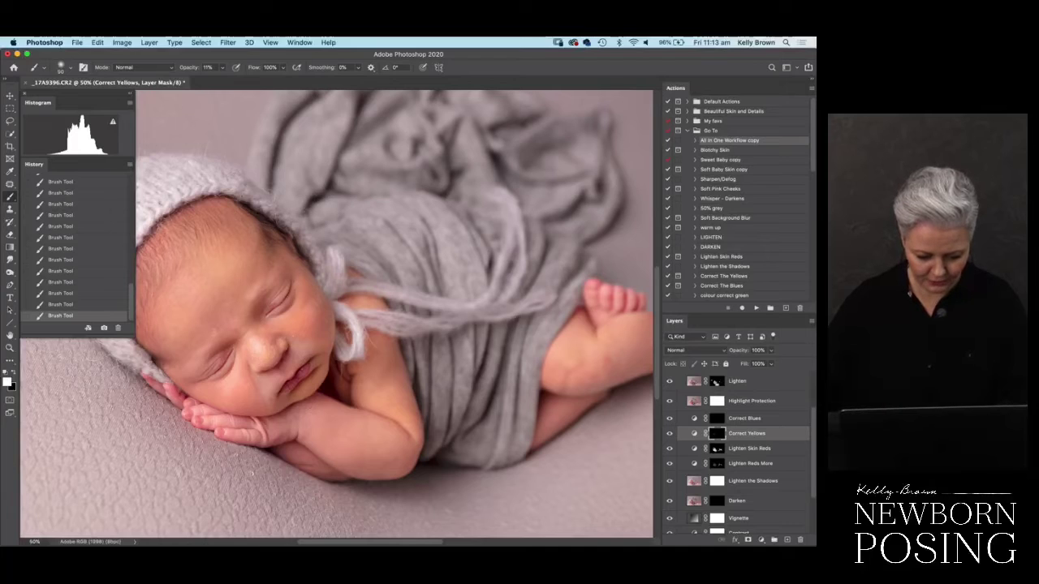
{"action": "key", "text": "bracketright"}
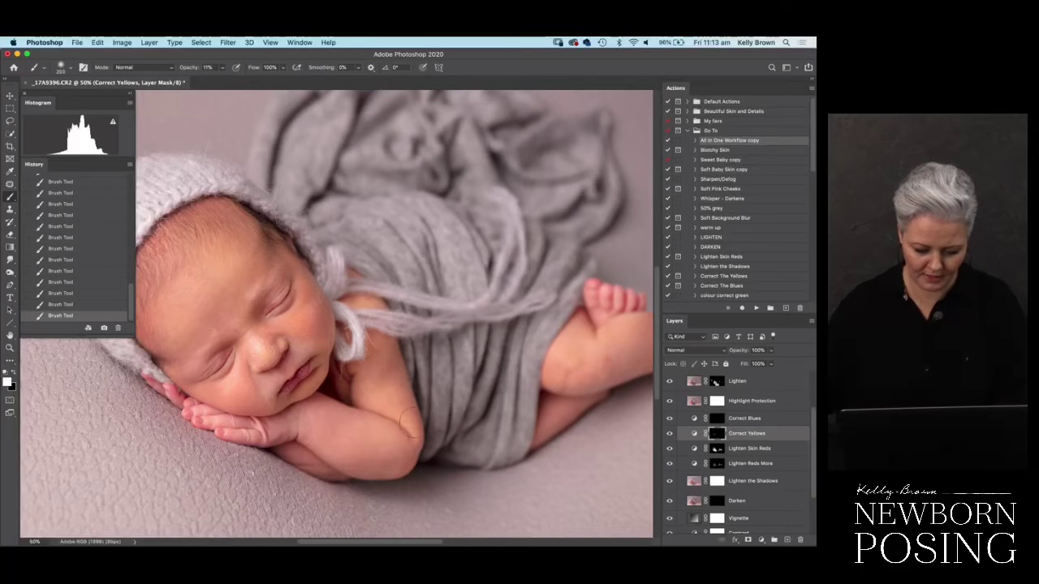
{"action": "key", "text": "bracketright"}
{"action": "key", "text": "bracketright"}
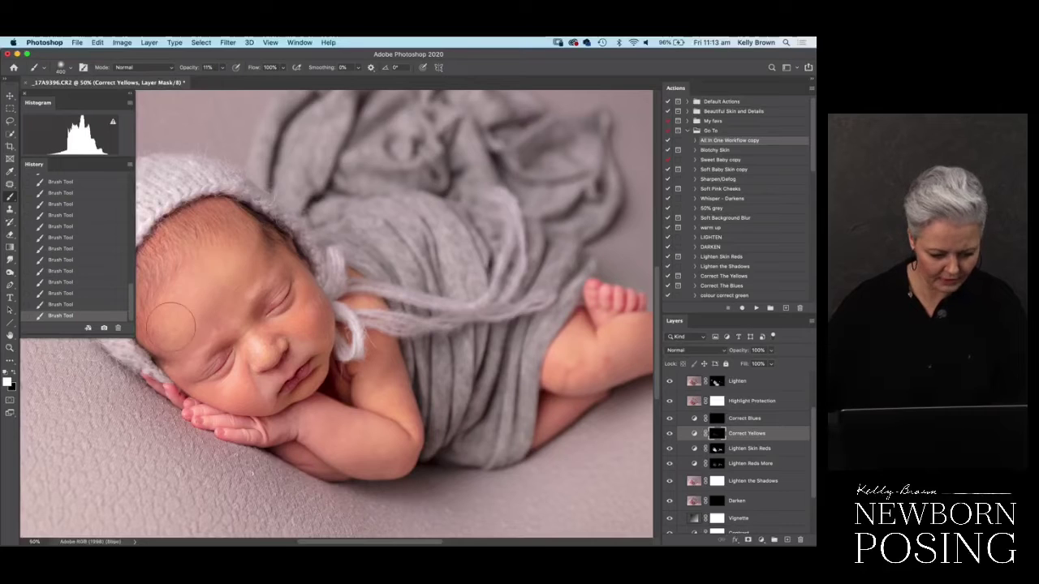
{"action": "key", "text": "bracketleft"}
{"action": "key", "text": "bracketleft"}
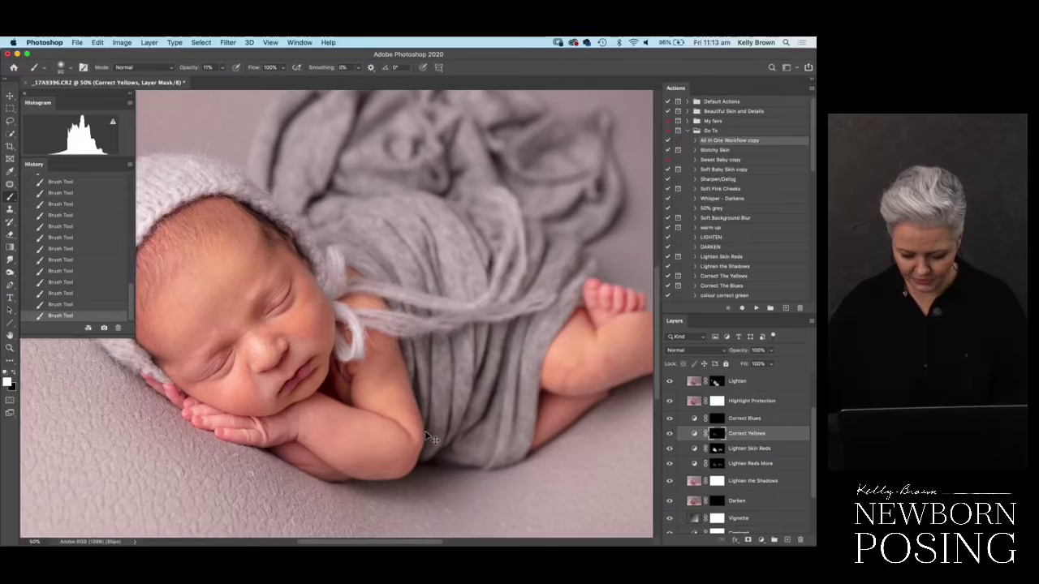
- Check the yellow correction by hiding and showing the Correct Yellows layer, leaving it visible
{"action": "key", "text": "super+minus"}
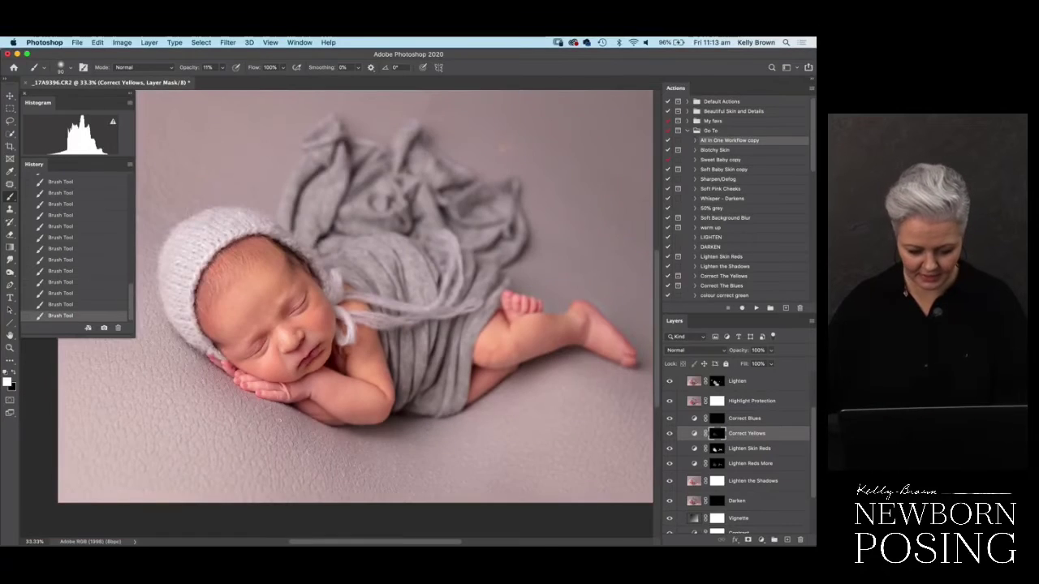
{"action": "left_click", "coordinate": [670, 434]}
{"action": "left_click", "coordinate": [669, 434]}
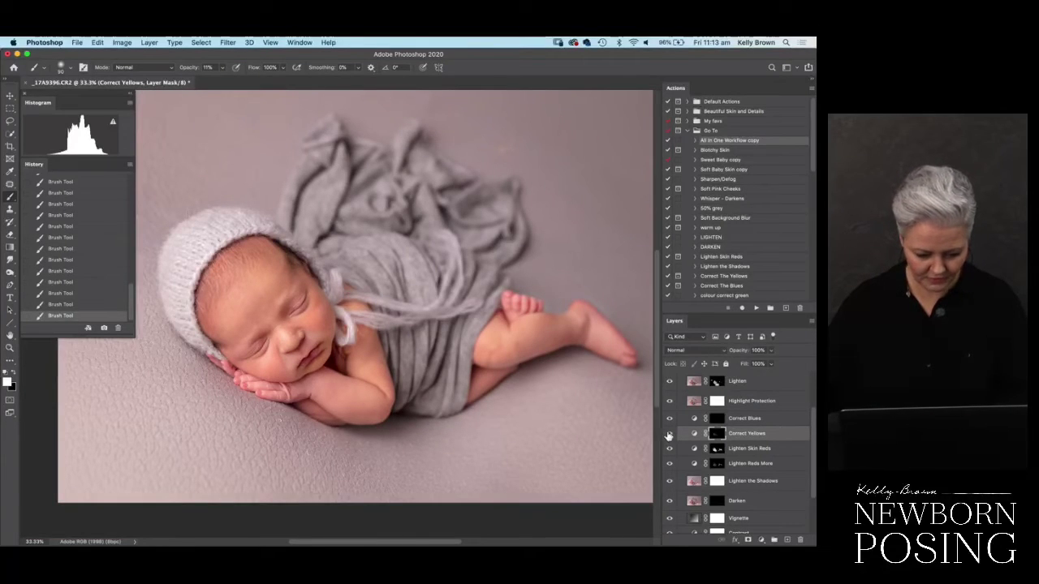
{"action": "left_click", "coordinate": [670, 434]}
{"action": "left_click", "coordinate": [670, 434]}
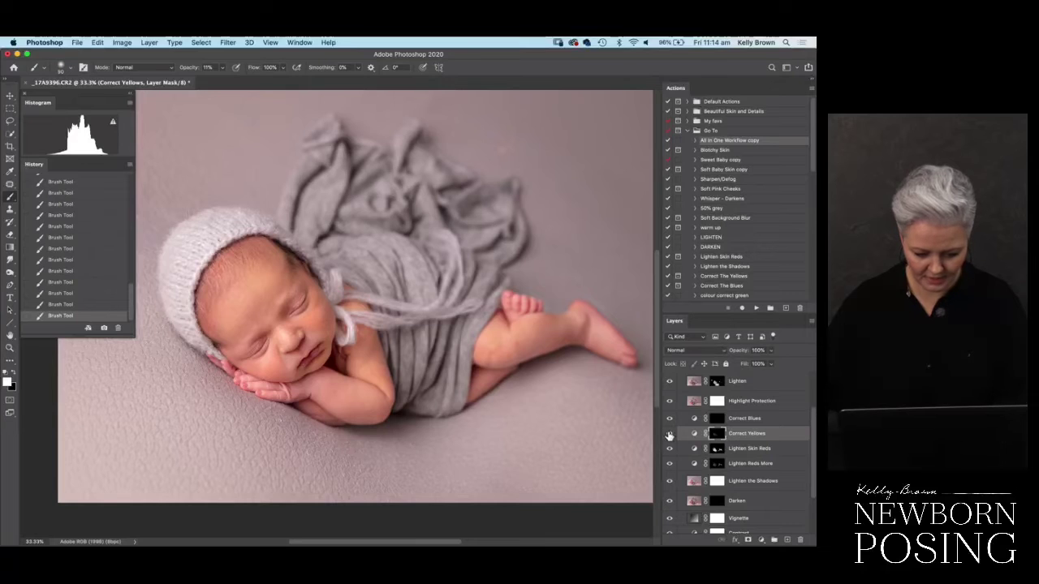
- Target the Correct Blues mask and paint white over the baby's leg and foot with a 175 px brush at 11% opacity
{"action": "key", "text": "bracketright"}
{"action": "key", "text": "bracketright"}
{"action": "key", "text": "bracketright"}
{"action": "key", "text": "bracketright"}
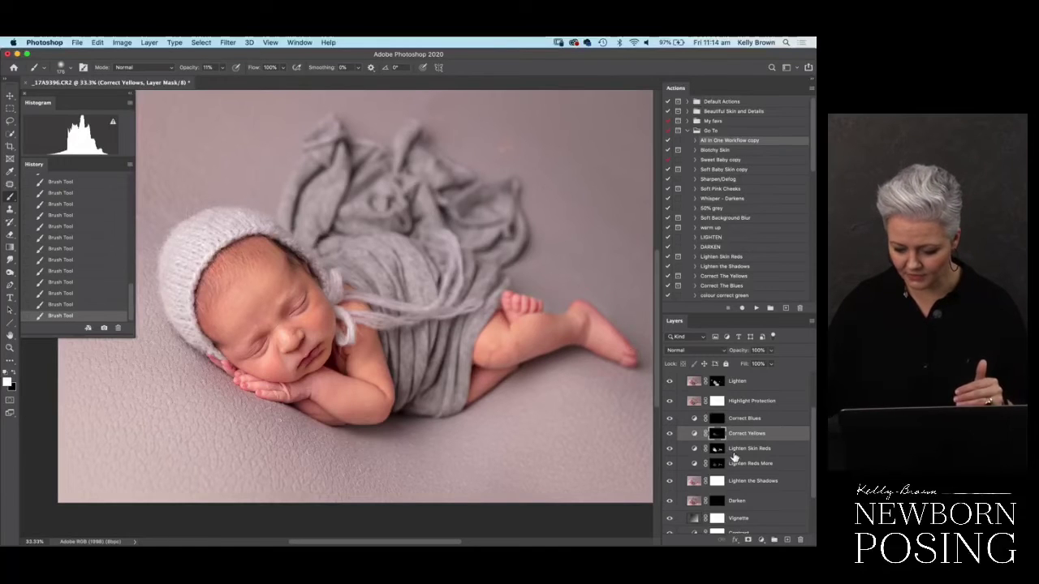
{"action": "left_click", "coordinate": [717, 419]}
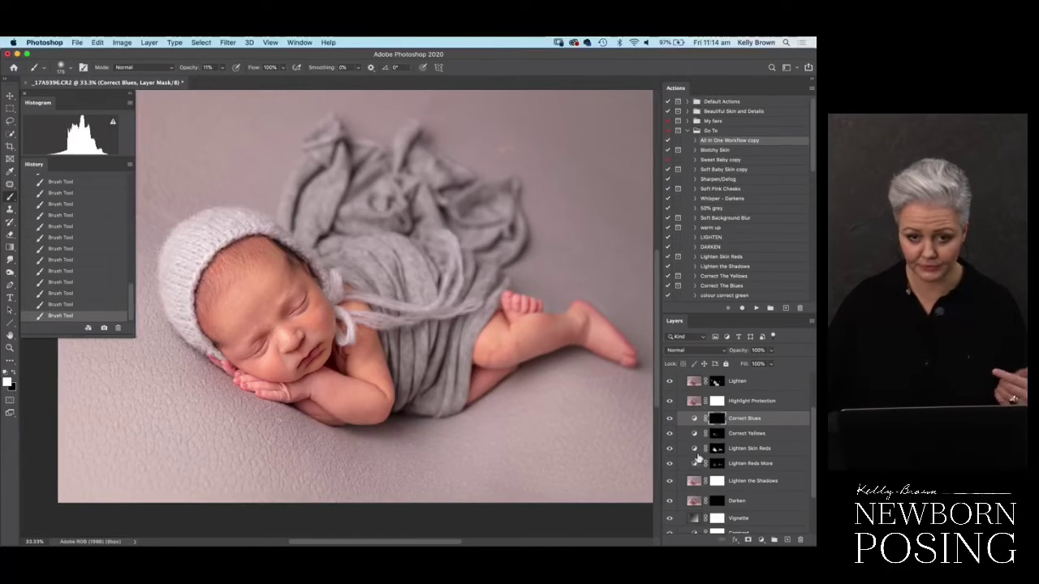
{"action": "key", "text": "super+equal"}
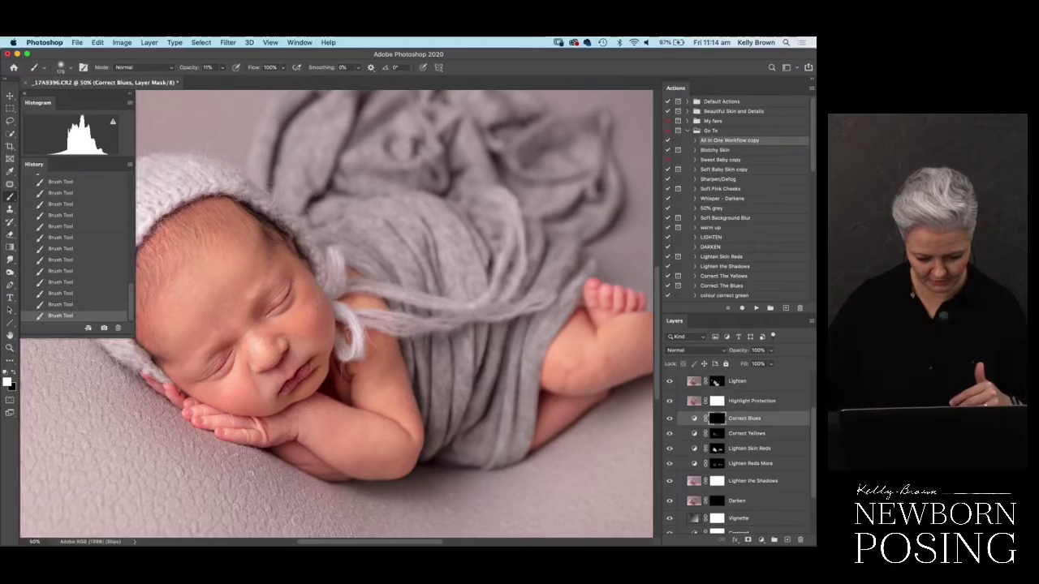
{"action": "left_click_drag", "start_coordinate": [631, 329], "coordinate": [566, 314]}
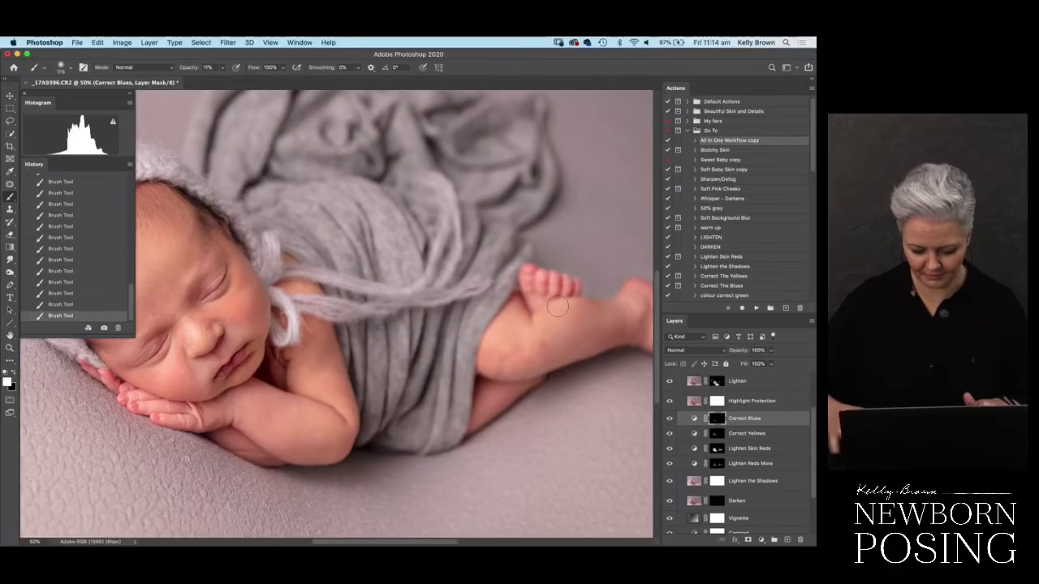
{"action": "key", "text": "super+minus"}
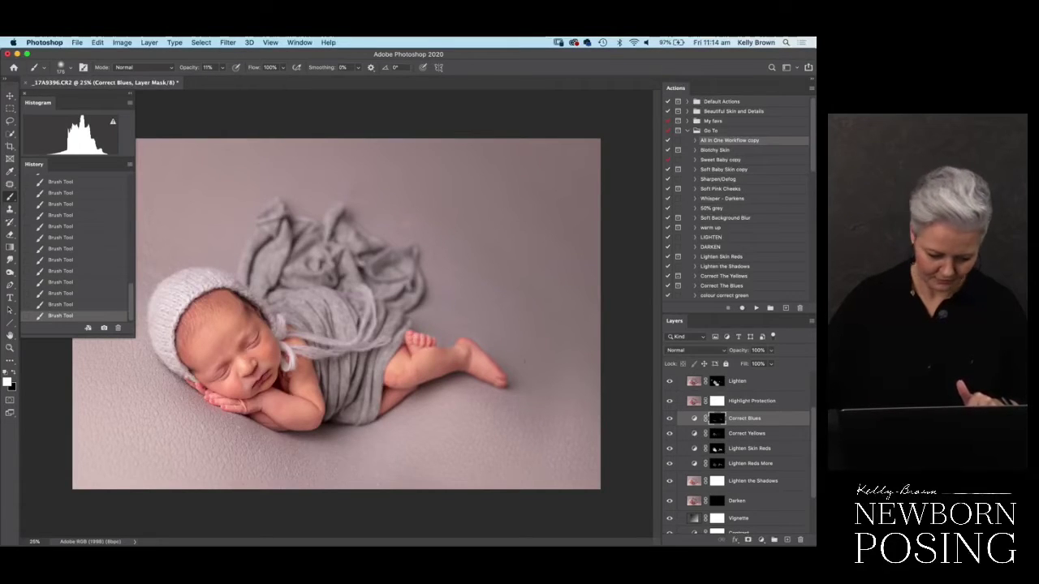
- Continue painting the Correct Blues mask over the baby's face and hands, reducing the brush from 150 to 70 px
{"action": "key", "text": "super+equal"}
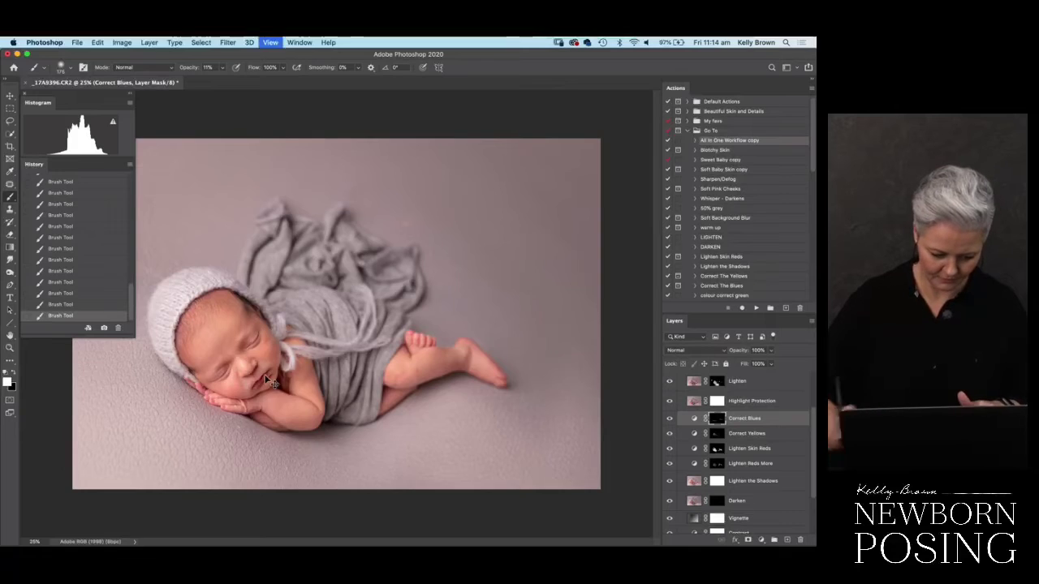
{"action": "left_click_drag", "start_coordinate": [407, 365], "coordinate": [574, 241]}
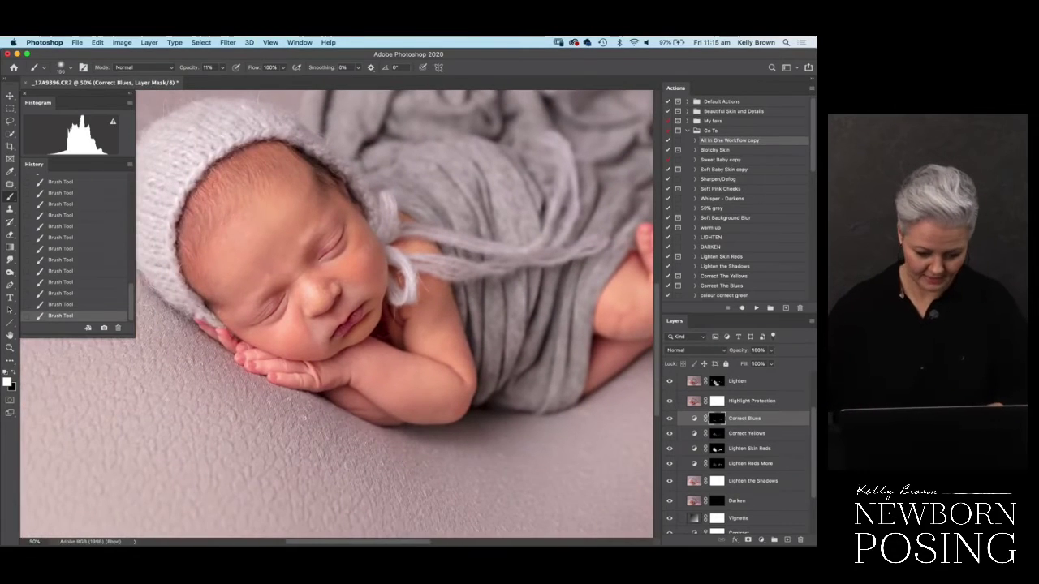
{"action": "key", "text": "bracketleft"}
{"action": "key", "text": "bracketleft"}
{"action": "key", "text": "bracketleft"}
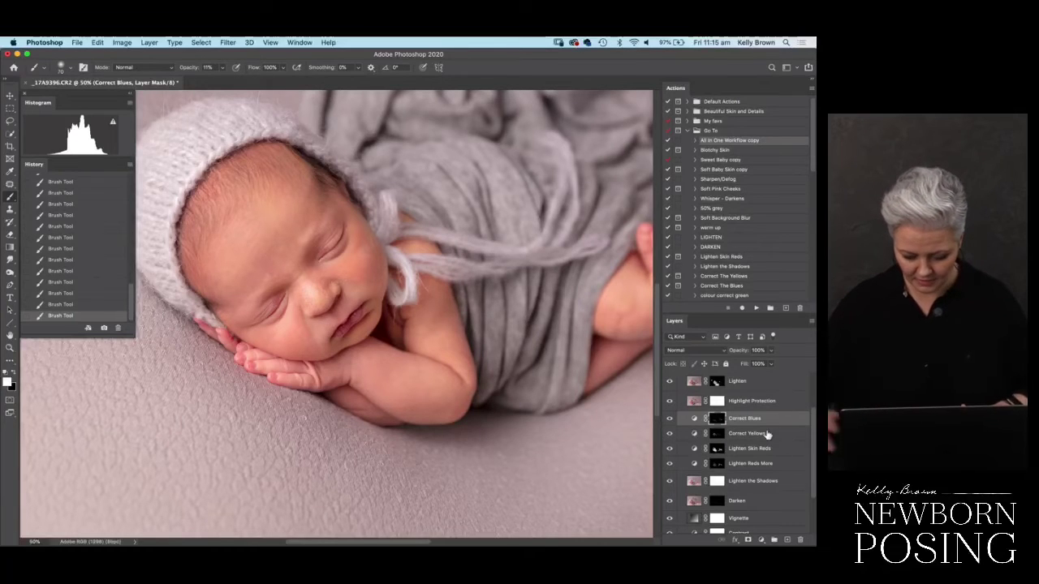
- Target the Lighten Reds More mask and paint white over the small red areas of the face with brushes of 70 and 40 px
{"action": "key", "text": "super+minus"}
{"action": "key", "text": "super+plus"}
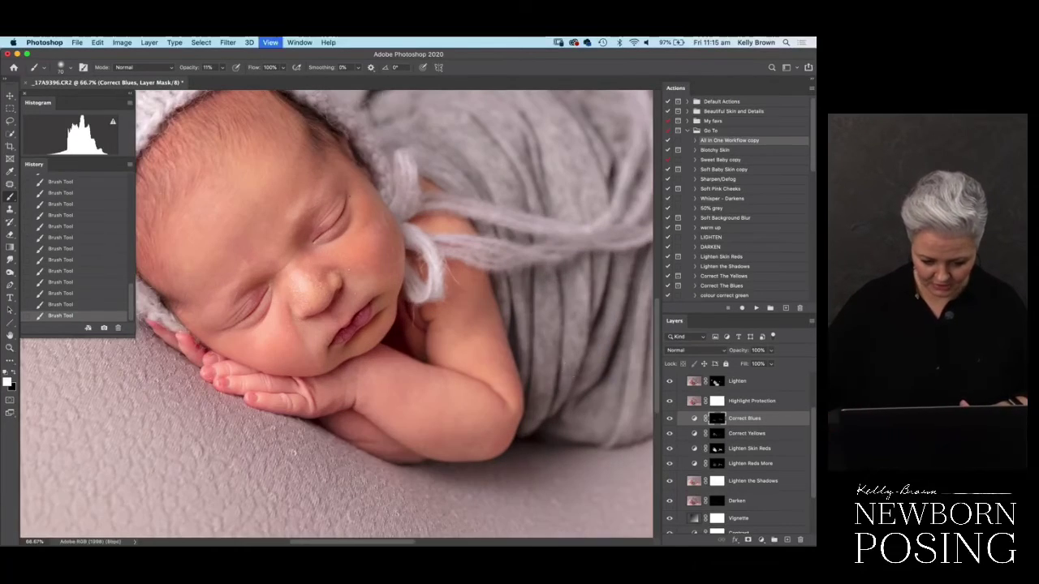
{"action": "key", "text": "super+plus"}
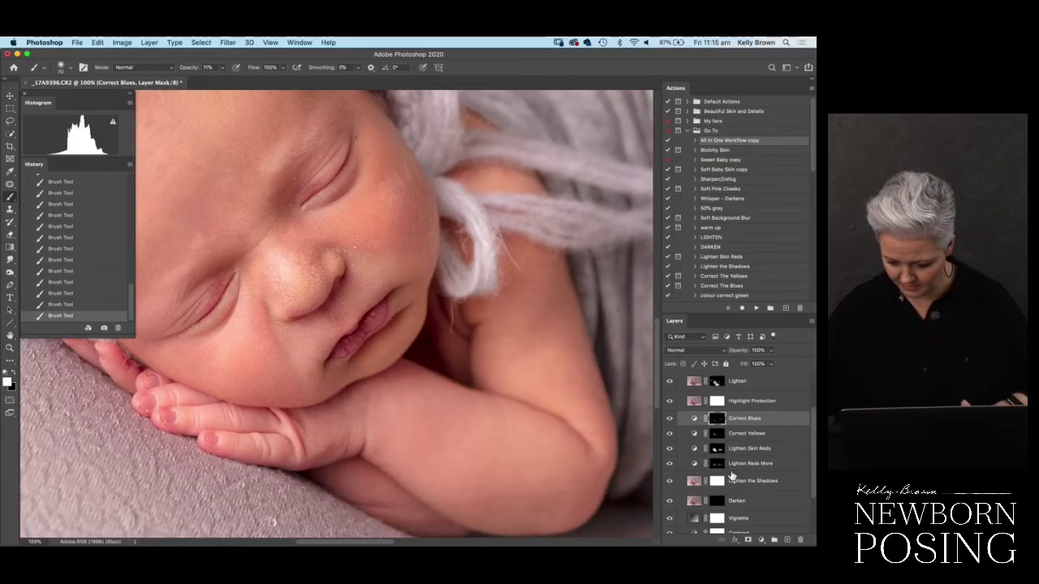
{"action": "left_click_drag", "start_coordinate": [719, 467], "coordinate": [718, 464]}
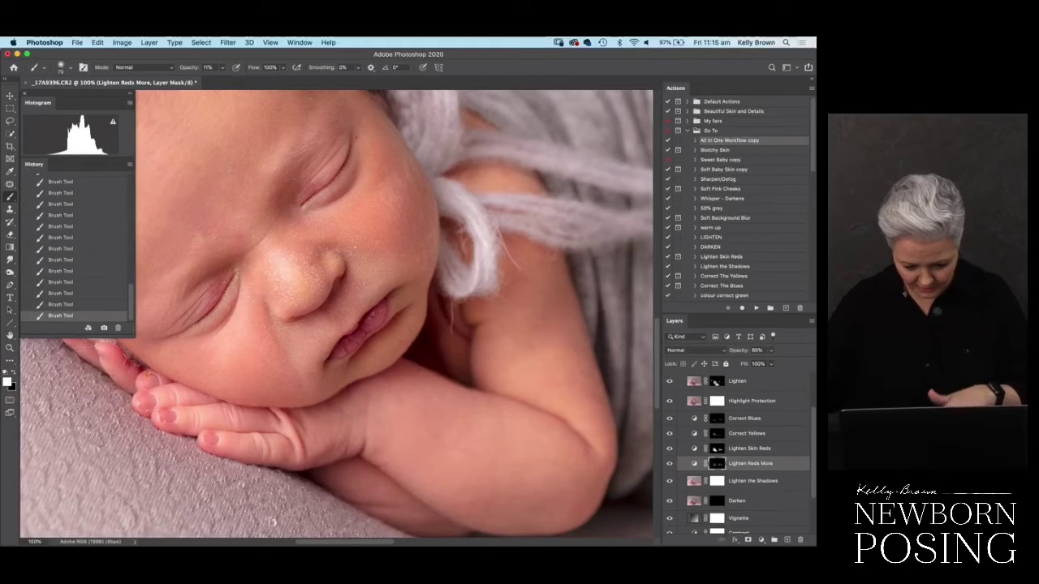
{"action": "key", "text": "bracketright"}
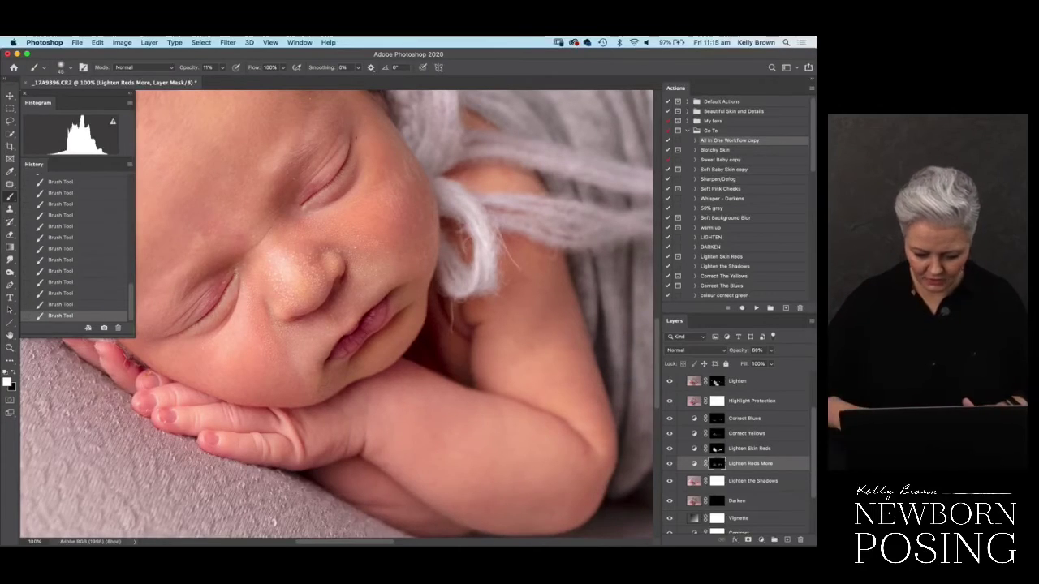
{"action": "key", "text": "super+minus"}
{"action": "key", "text": "super+minus"}
{"action": "key", "text": "super+minus"}
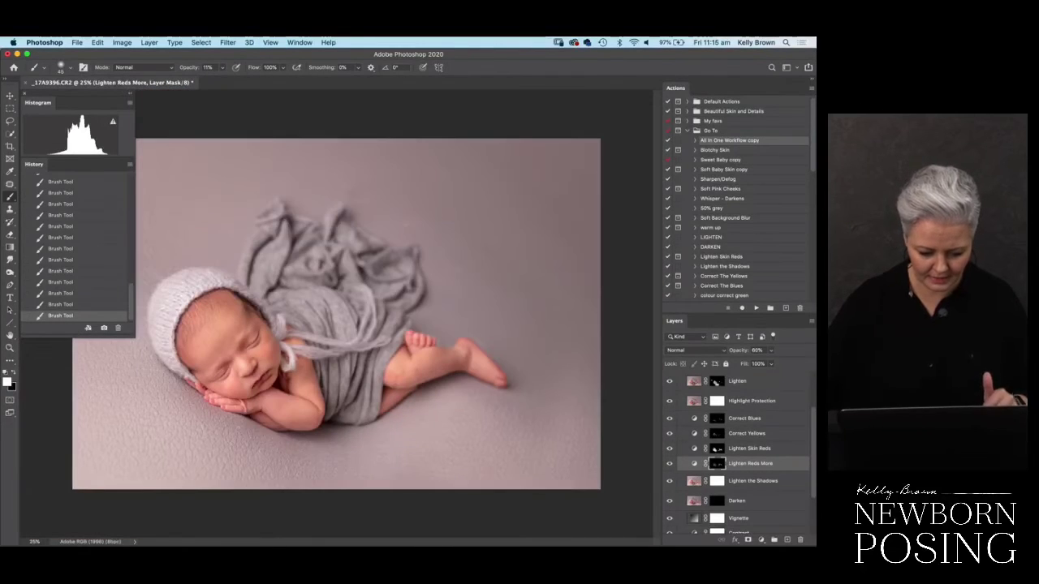
- Target the Correct Blues mask, raise the brush opacity to 24%, and paint over the baby's skin with a larger brush
{"action": "left_click", "coordinate": [719, 433]}
{"action": "left_click", "coordinate": [718, 419]}
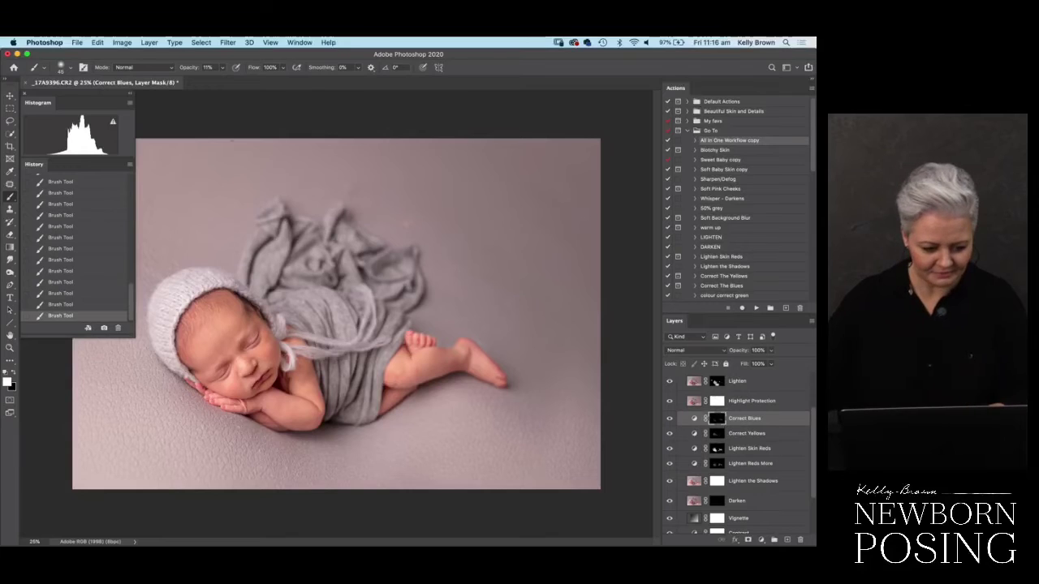
{"action": "left_click_drag", "start_coordinate": [188, 68], "coordinate": [196, 72]}
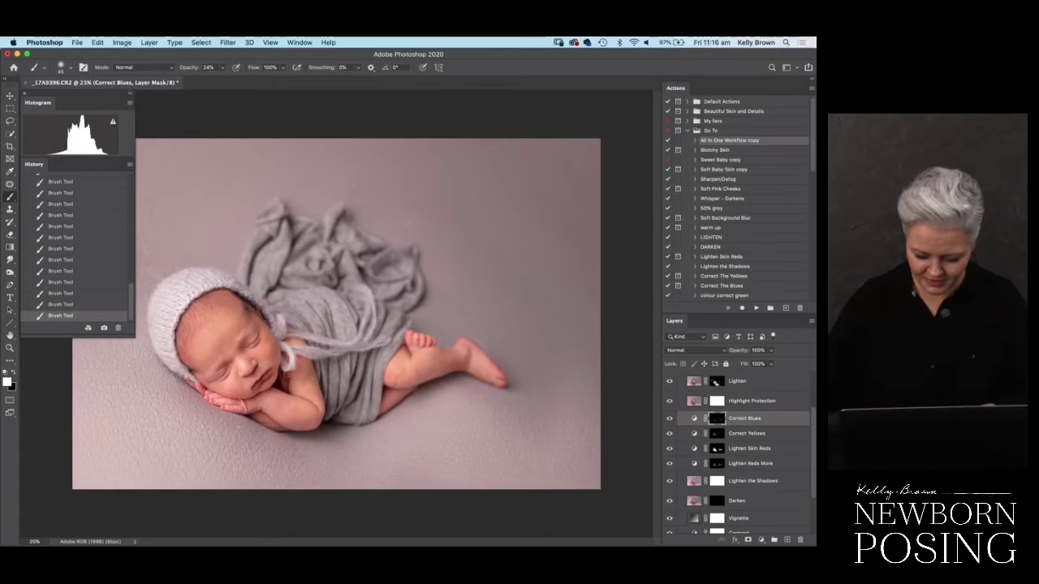
{"action": "key", "text": "bracketright"}
{"action": "key", "text": "bracketright"}
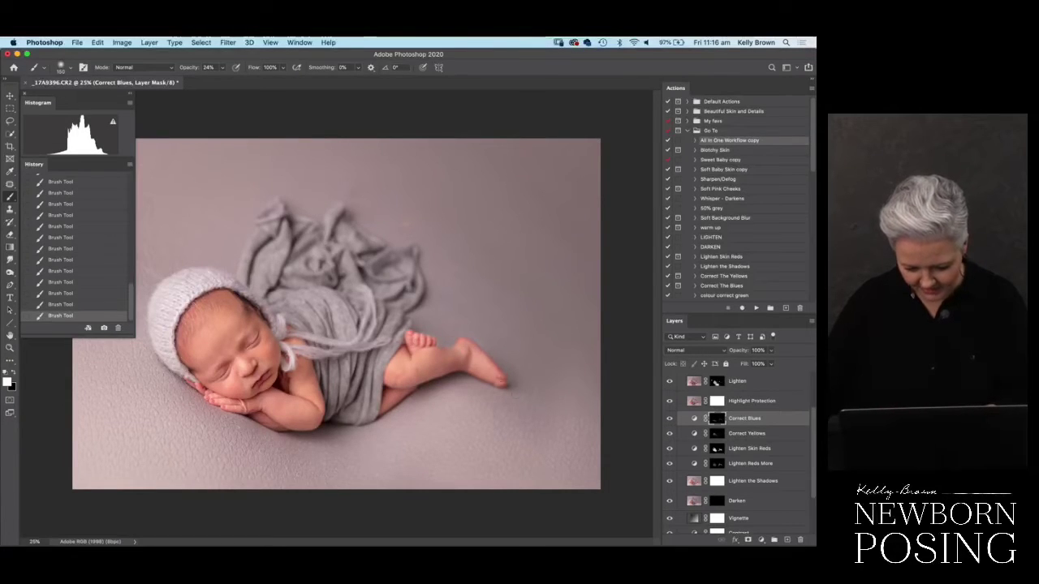
- Compare the originally opened image with the edited version in the history, finishing on Snapshot 1
{"action": "key", "text": "super+minus"}
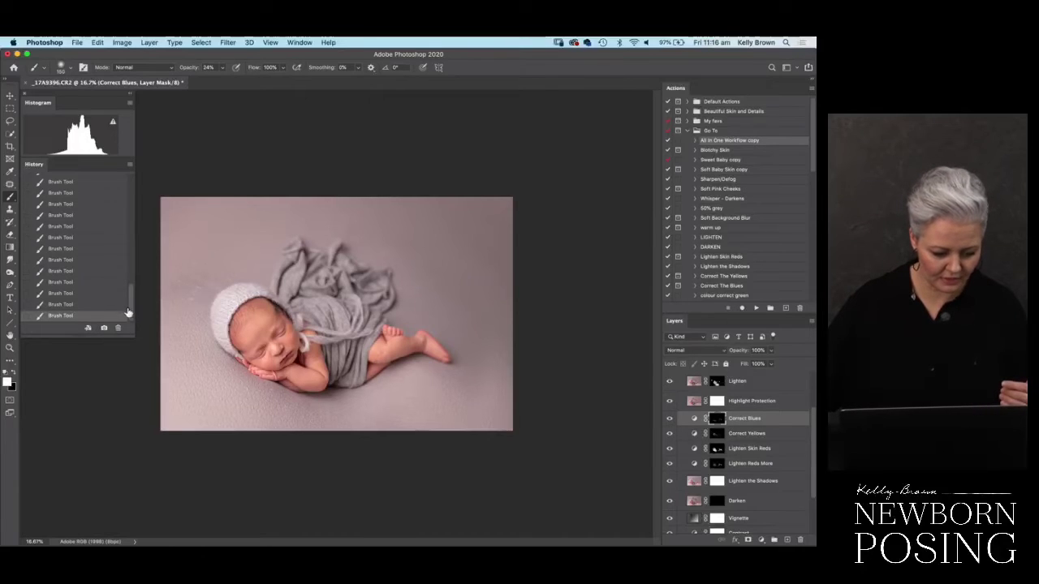
{"action": "mouse_move", "coordinate": [133, 312]}
{"action": "left_mouse_down"}
{"action": "mouse_move", "coordinate": [125, 204]}
{"action": "mouse_move", "coordinate": [91, 162]}
{"action": "left_mouse_up"}
{"action": "left_click", "coordinate": [94, 180]}
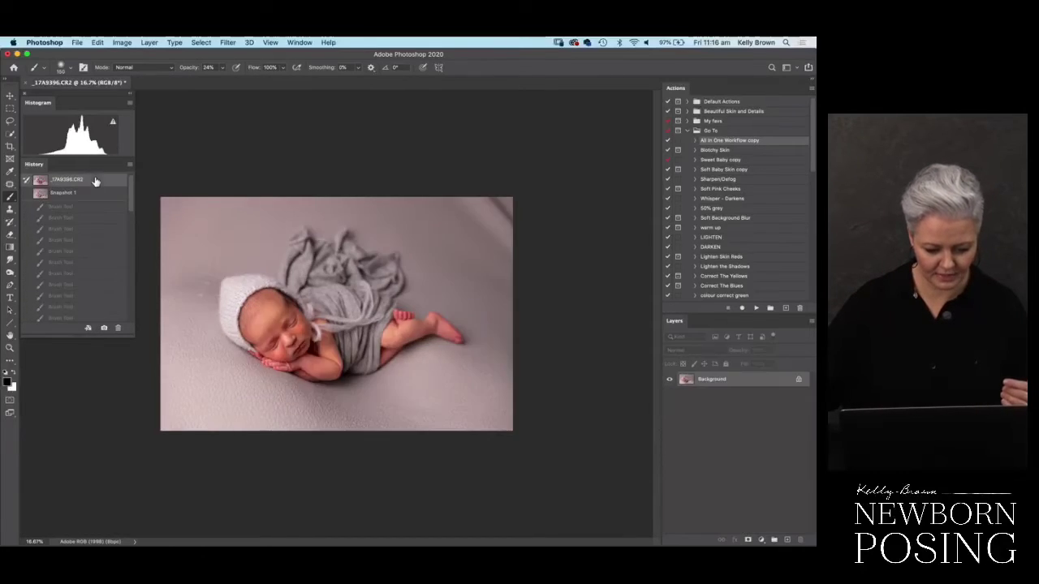
{"action": "left_click", "coordinate": [94, 195]}
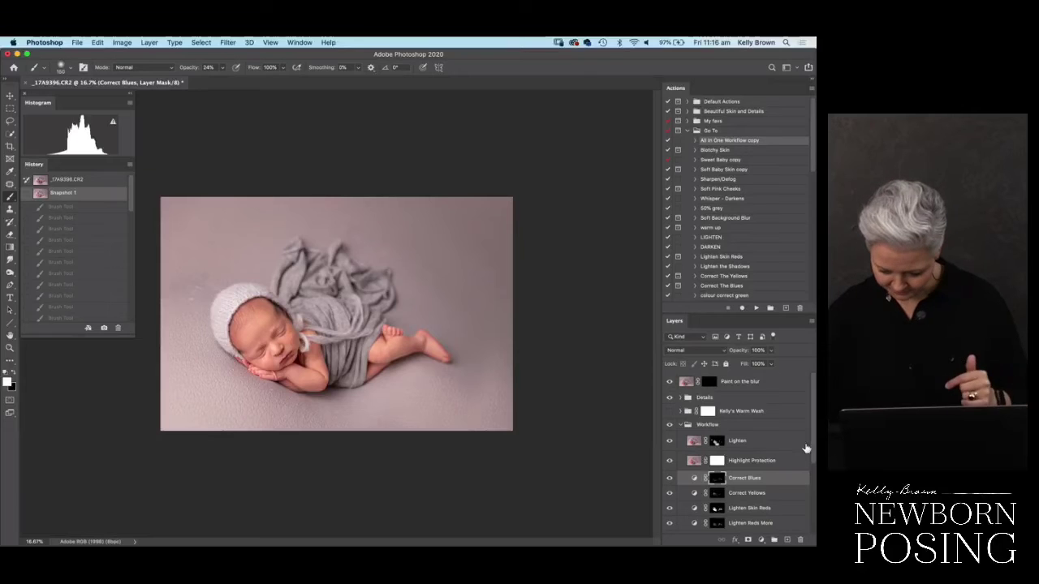
- Compare the image with and without the Lighten the Shadows layer, and lower that layer's opacity to about 28%
{"action": "scroll", "coordinate": [814, 442], "scroll_direction": "down", "scroll_amount": 3}
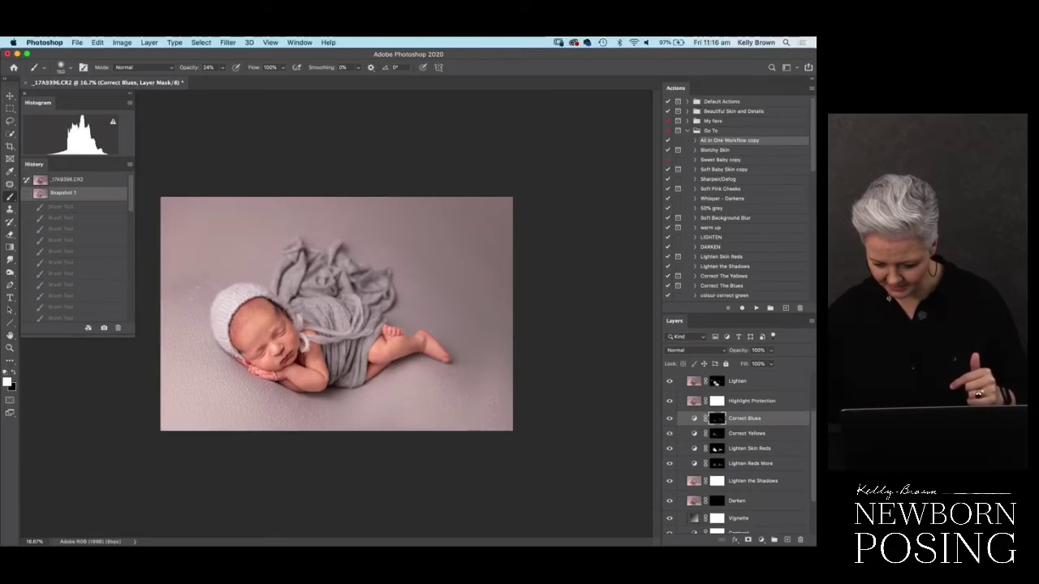
{"action": "left_click", "coordinate": [740, 486]}
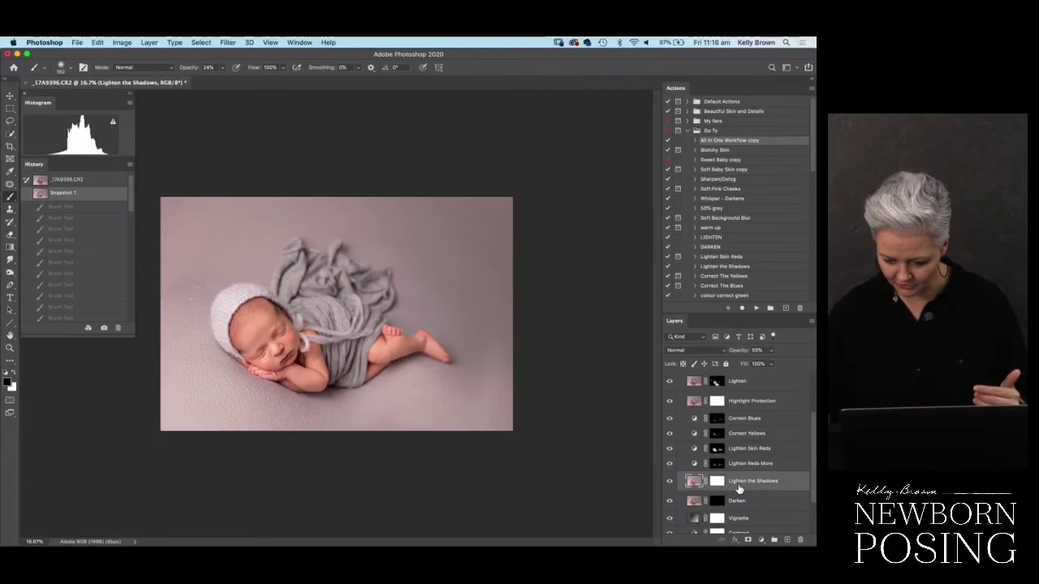
{"action": "left_click", "coordinate": [670, 482]}
{"action": "left_click", "coordinate": [671, 483]}
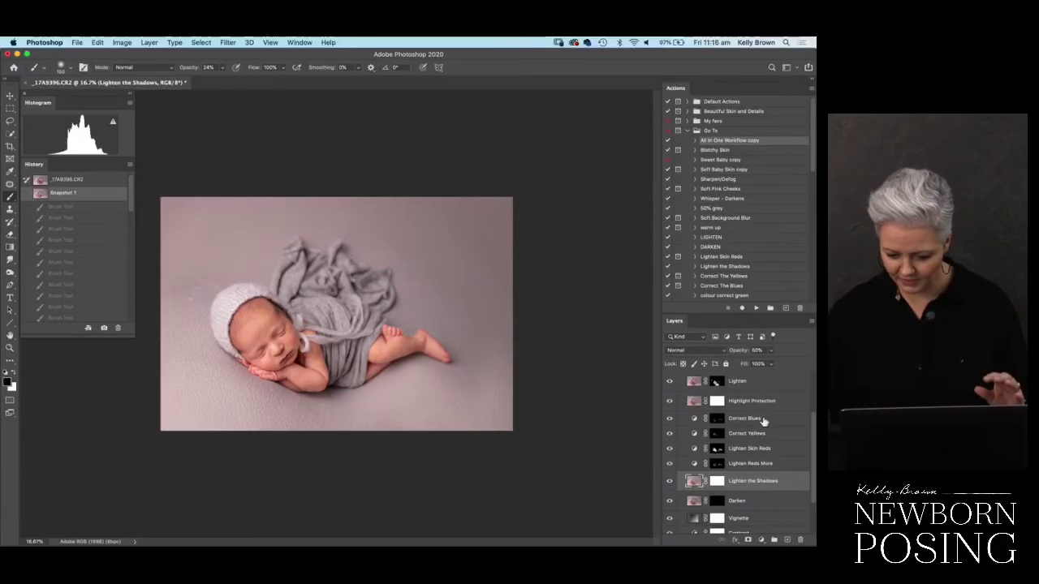
{"action": "left_click_drag", "start_coordinate": [740, 352], "coordinate": [740, 355]}
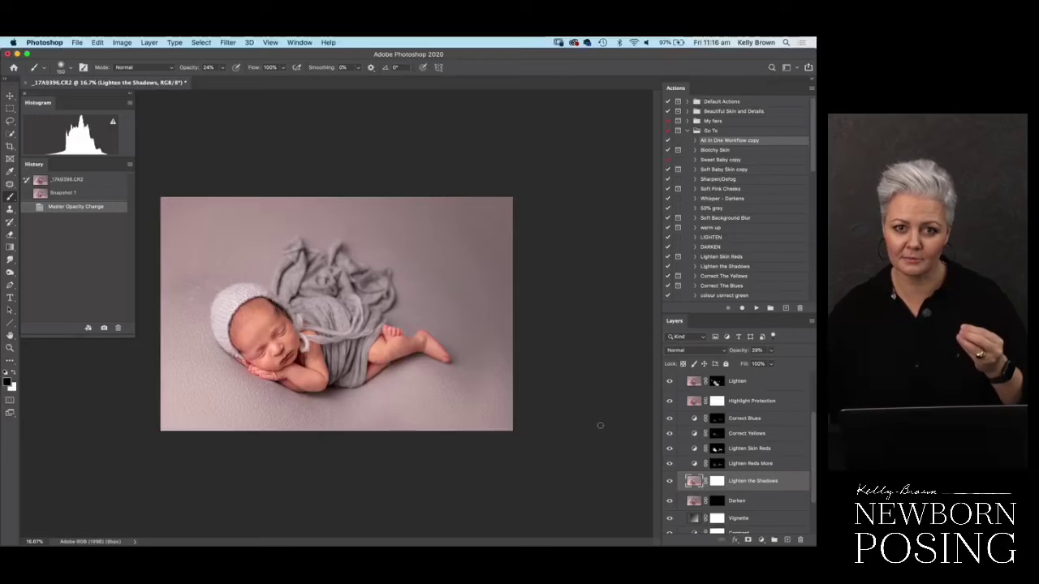
- Target the Darken mask and paint white over the backdrop below the baby's legs with a 1200 px brush
{"action": "scroll", "coordinate": [804, 479], "scroll_direction": "down", "scroll_amount": 2}
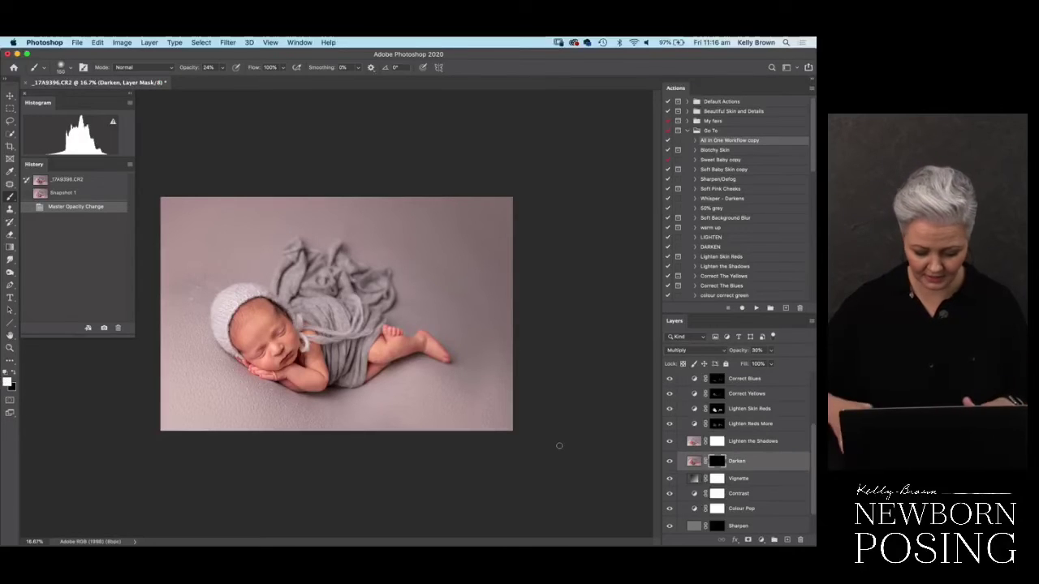
{"action": "key", "text": "super+equal"}
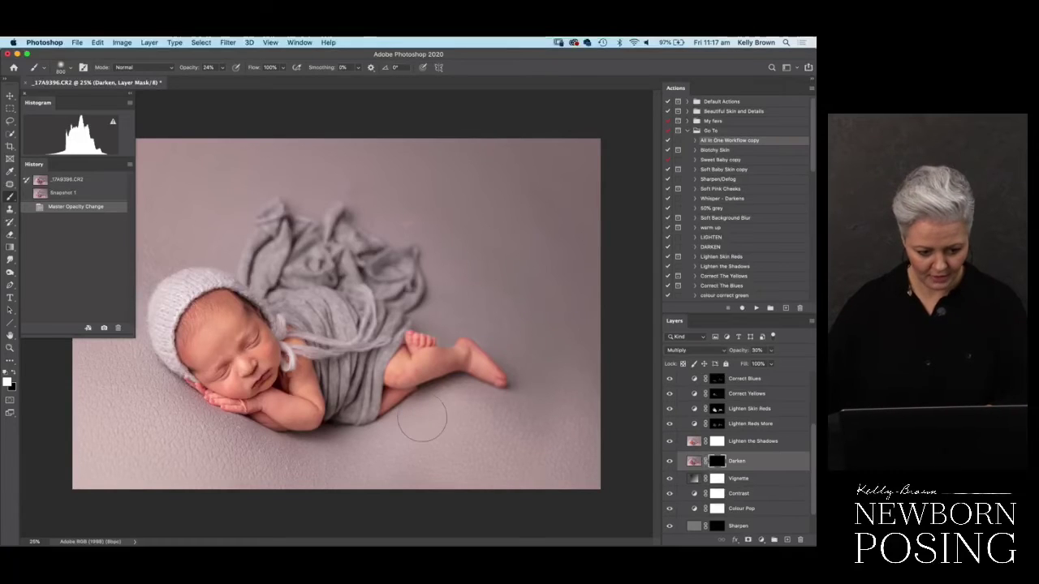
{"action": "key", "text": "bracketright"}
{"action": "key", "text": "bracketright"}
{"action": "key", "text": "bracketright"}
{"action": "key", "text": "bracketright"}
{"action": "key", "text": "bracketright"}
{"action": "key", "text": "bracketright"}
{"action": "key", "text": "bracketright"}
{"action": "key", "text": "bracketright"}
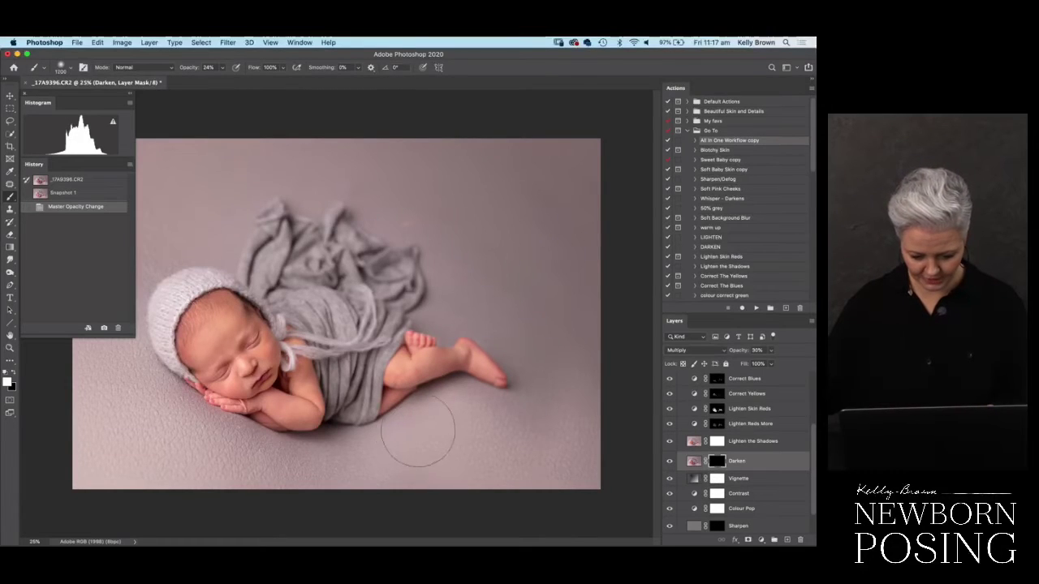
{"action": "mouse_move", "coordinate": [455, 424]}
{"action": "left_mouse_down"}
{"action": "mouse_move", "coordinate": [463, 457]}
{"action": "mouse_move", "coordinate": [456, 422]}
{"action": "mouse_move", "coordinate": [466, 443]}
{"action": "mouse_move", "coordinate": [428, 457]}
{"action": "mouse_move", "coordinate": [410, 434]}
{"action": "mouse_move", "coordinate": [423, 452]}
{"action": "mouse_move", "coordinate": [453, 412]}
{"action": "mouse_move", "coordinate": [479, 457]}
{"action": "mouse_move", "coordinate": [464, 433]}
{"action": "left_mouse_up"}
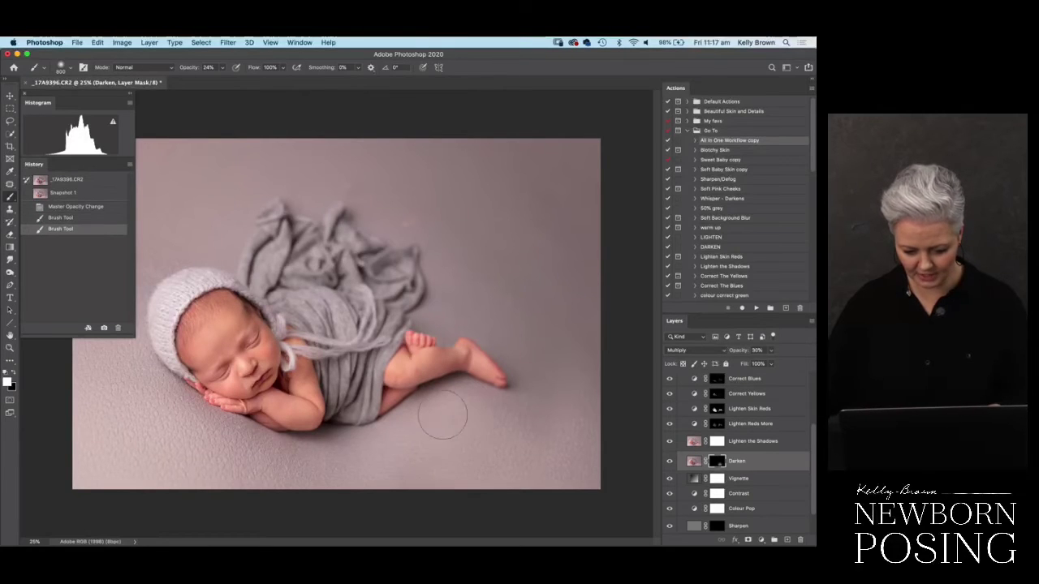
- Reduce the brush to 800 px and continue painting the Darken mask along the lower part of the backdrop
{"action": "key", "text": "bracketleft"}
{"action": "key", "text": "bracketleft"}
{"action": "key", "text": "bracketleft"}
{"action": "key", "text": "bracketleft"}
{"action": "left_click", "coordinate": [450, 518]}
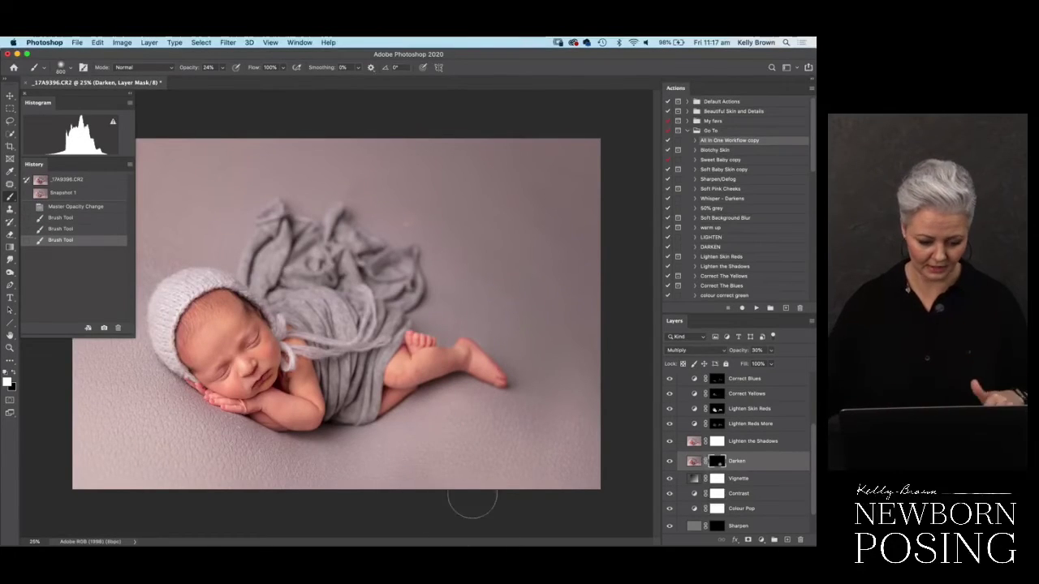
{"action": "key", "text": "super+minus"}
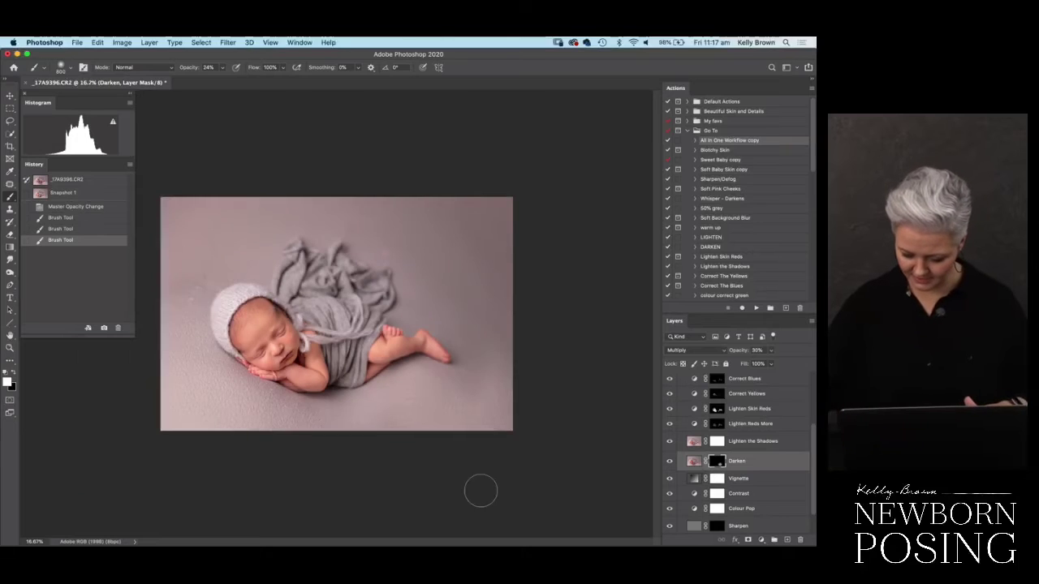
- Compare the image with and without the Vignette layer, and do the same for the Contrast layer
{"action": "left_click", "coordinate": [737, 480]}
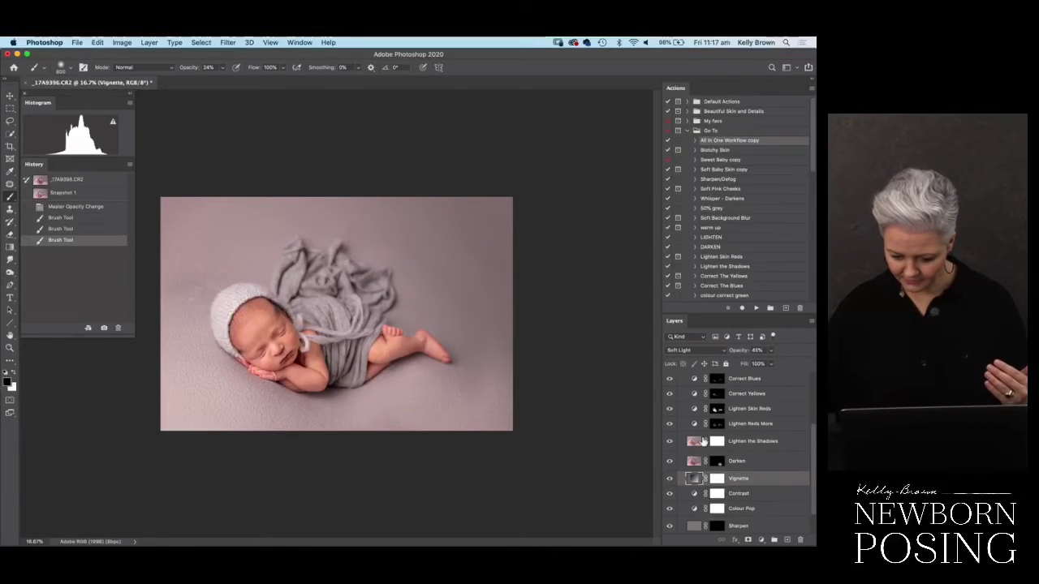
{"action": "left_click", "coordinate": [670, 481]}
{"action": "left_click", "coordinate": [670, 481]}
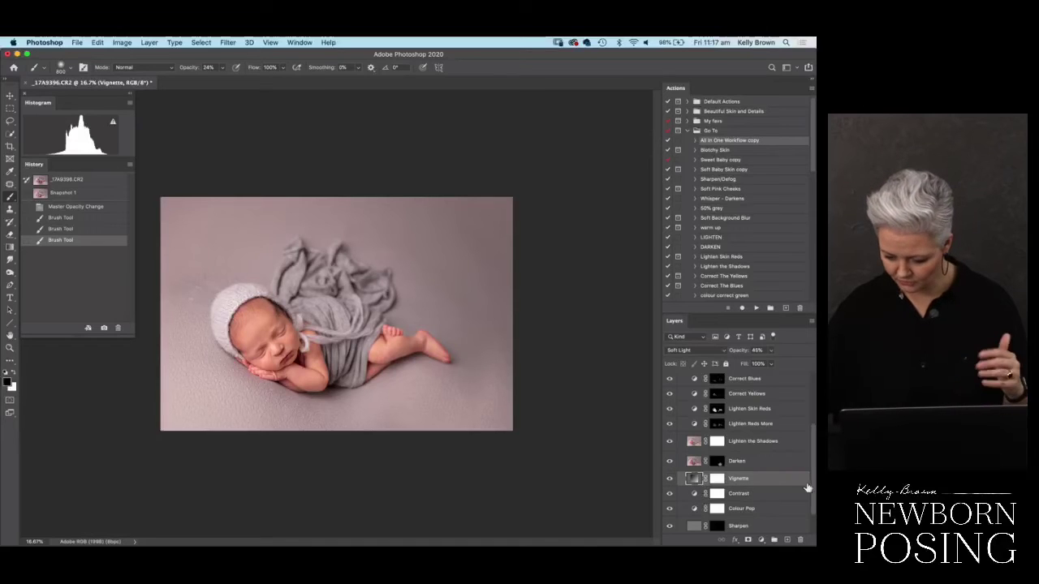
{"action": "left_click_drag", "start_coordinate": [810, 488], "coordinate": [814, 501]}
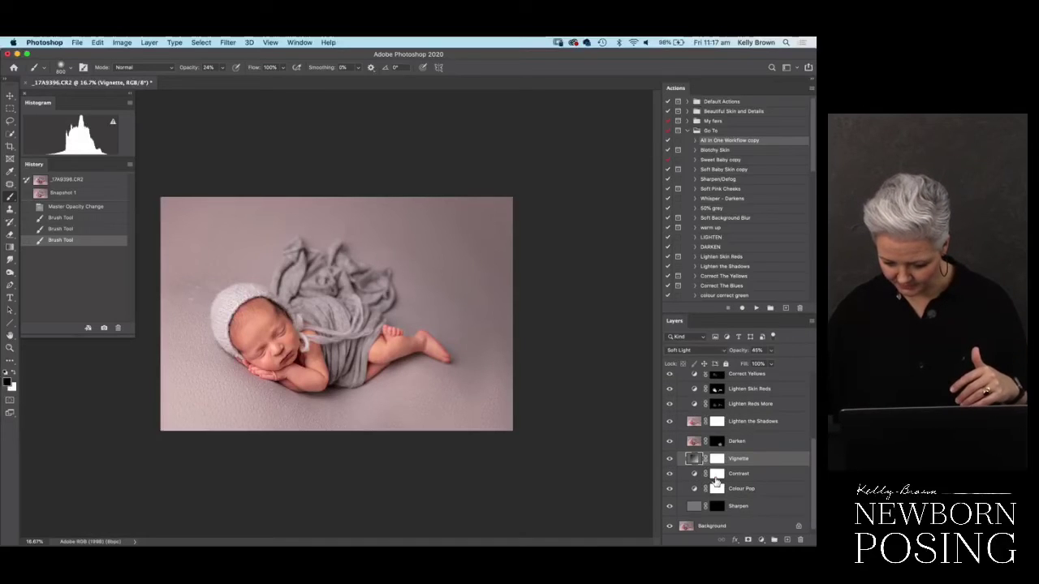
{"action": "left_click", "coordinate": [733, 478]}
{"action": "left_click", "coordinate": [670, 477]}
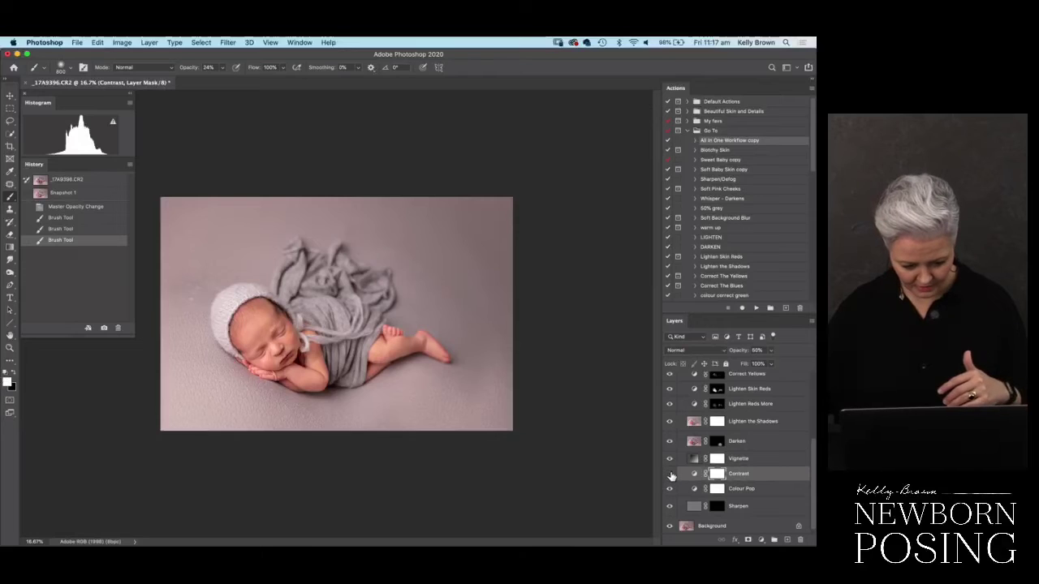
{"action": "left_click", "coordinate": [670, 477]}
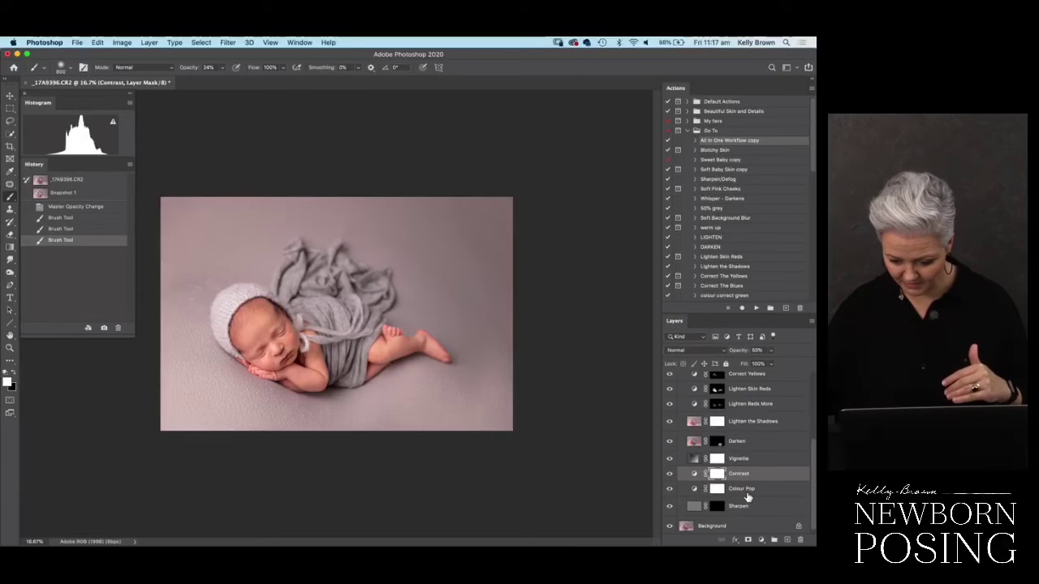
- Check the effect of the Colour Pop layer on the baby and lower its opacity to 21%
{"action": "left_click", "coordinate": [743, 492]}
{"action": "left_click", "coordinate": [670, 490]}
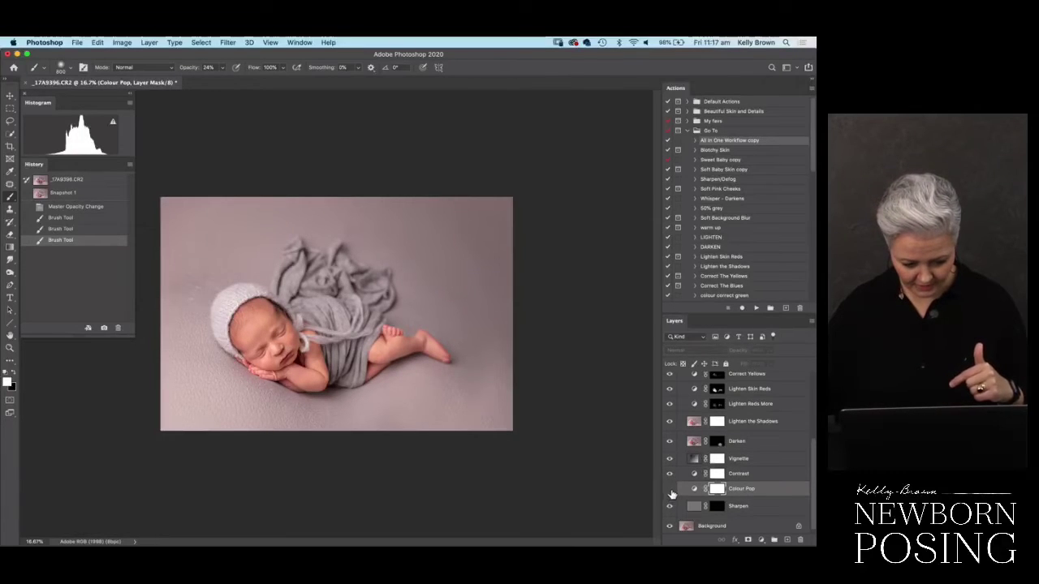
{"action": "key", "text": "super+plus"}
{"action": "key", "text": "super+plus"}
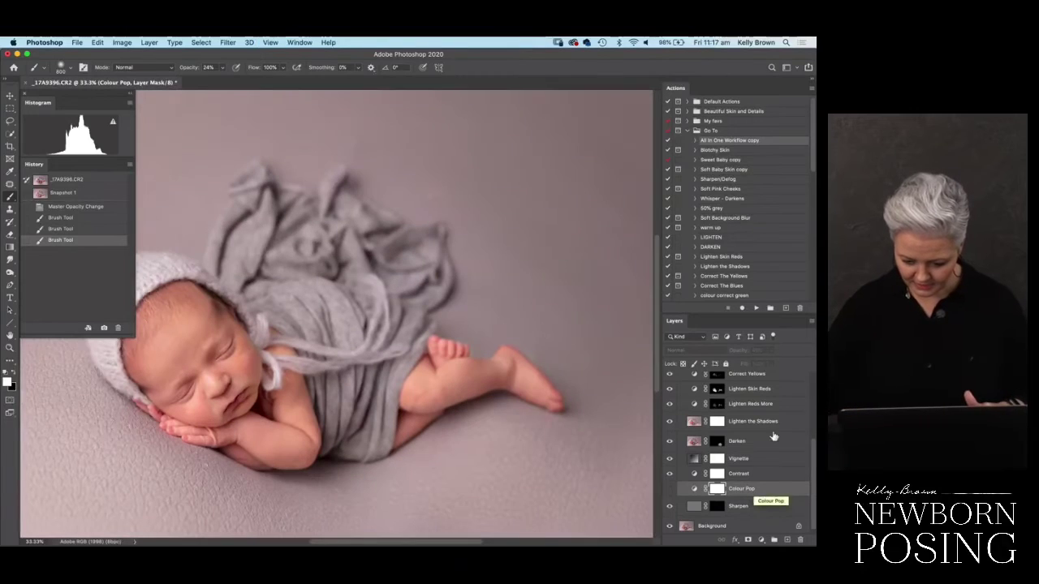
{"action": "left_click", "coordinate": [670, 490]}
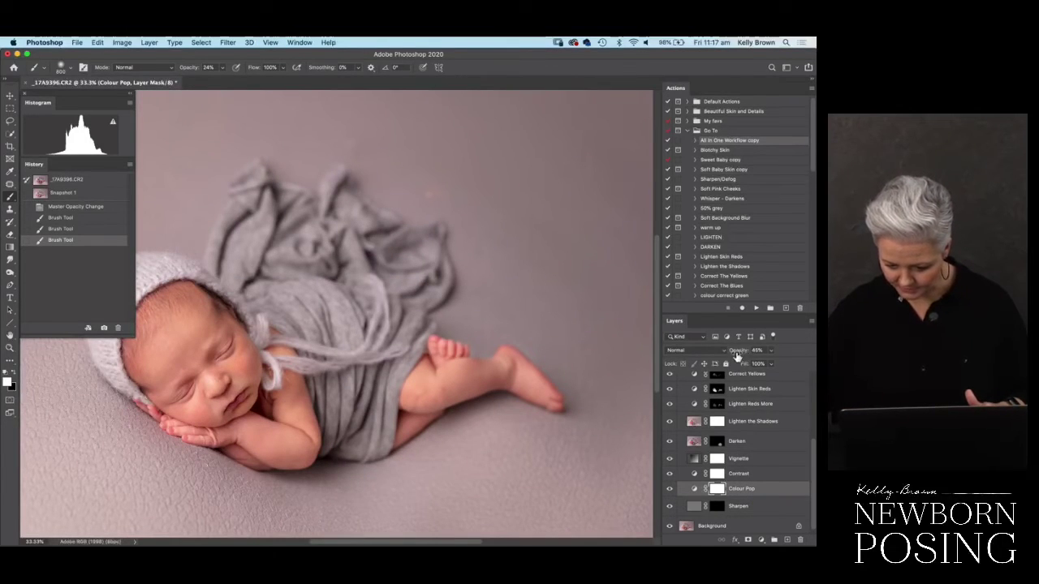
{"action": "left_click_drag", "start_coordinate": [738, 354], "coordinate": [732, 356]}
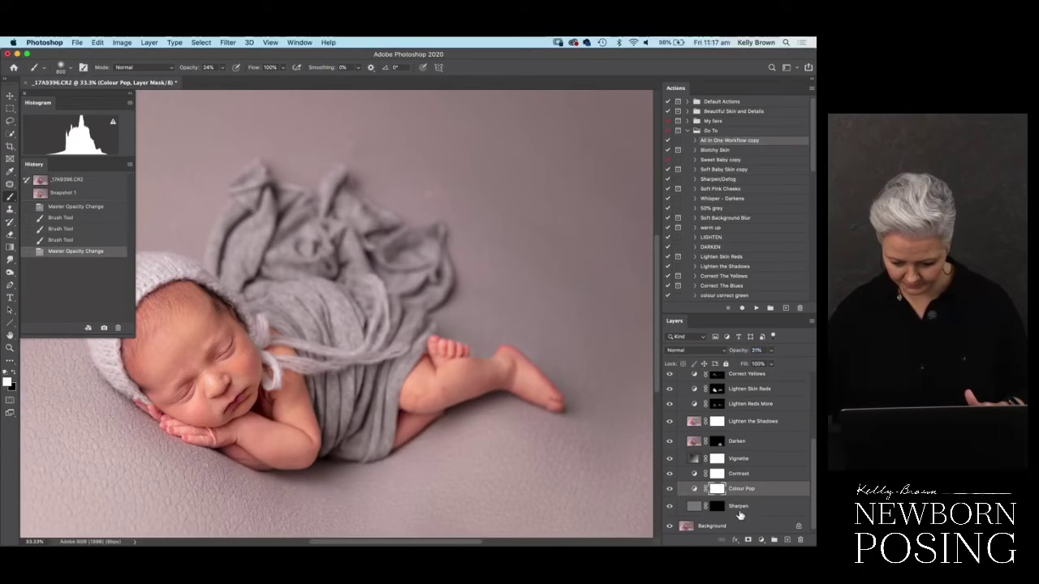
- Target the Sharpen mask and paint white over both rows of eyelashes with a 70 px brush at 100% opacity
{"action": "left_click", "coordinate": [717, 508]}
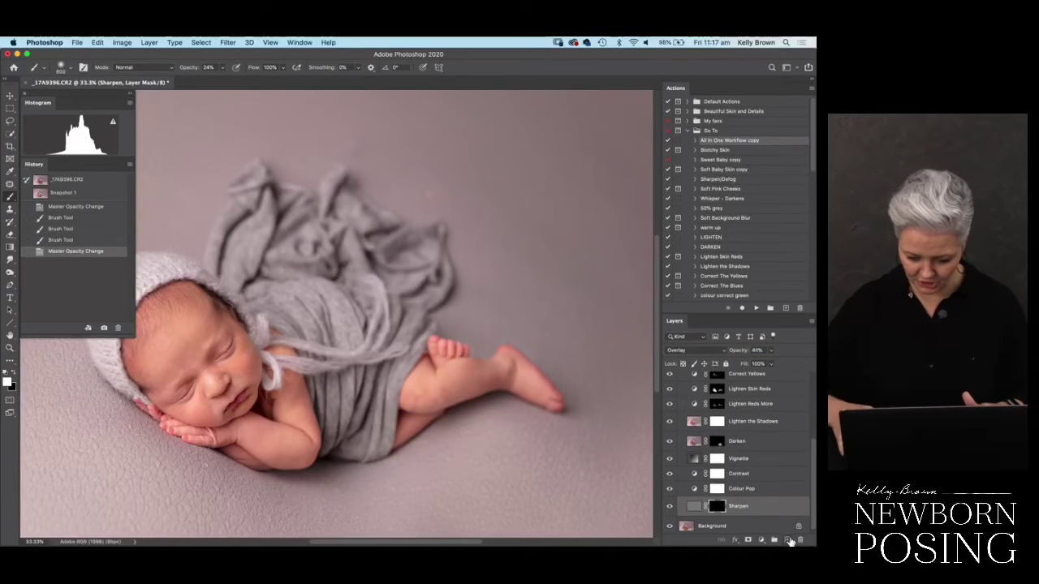
{"action": "key", "text": "super+equal"}
{"action": "key", "text": "super+equal"}
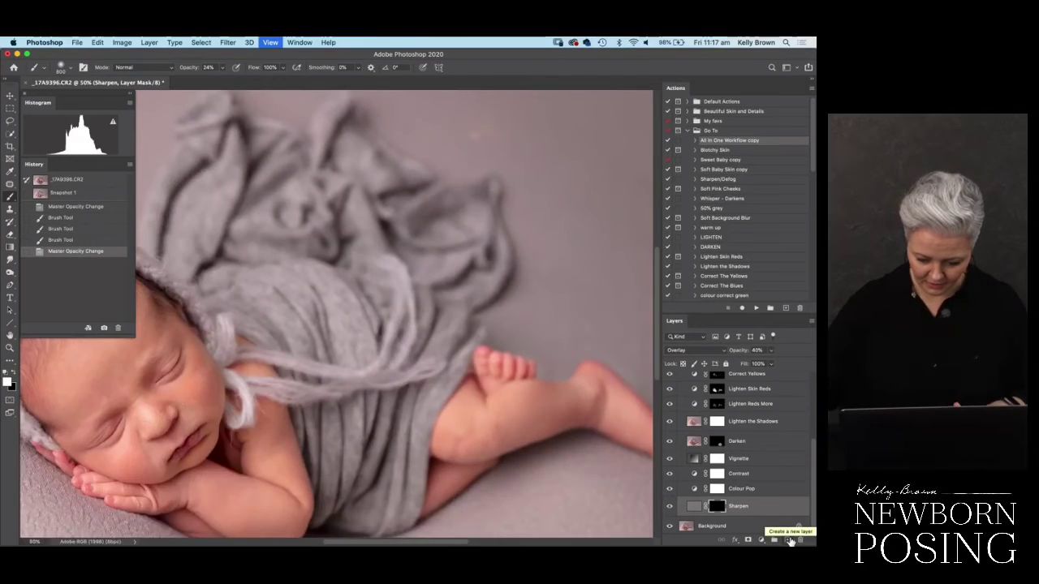
{"action": "scroll", "coordinate": [516, 346], "scroll_direction": "left", "scroll_amount": 10}
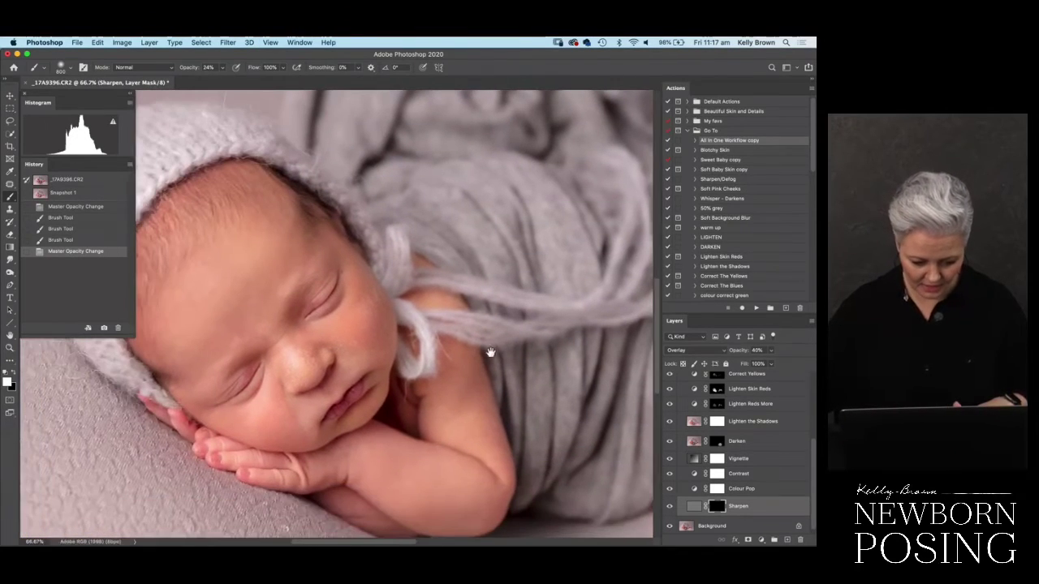
{"action": "key", "text": "super+equal"}
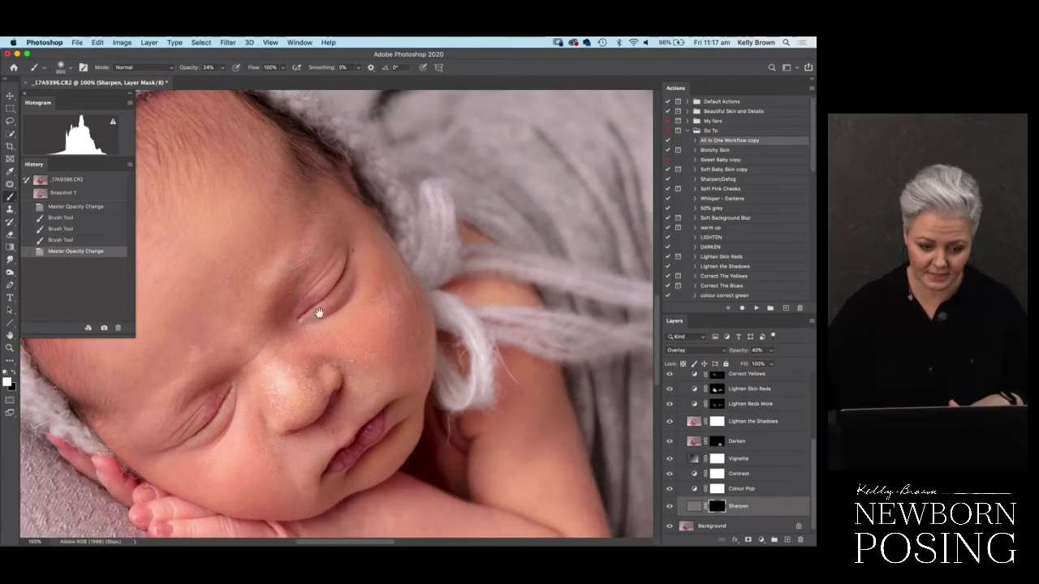
{"action": "scroll", "coordinate": [425, 363], "scroll_direction": "left", "scroll_amount": 5}
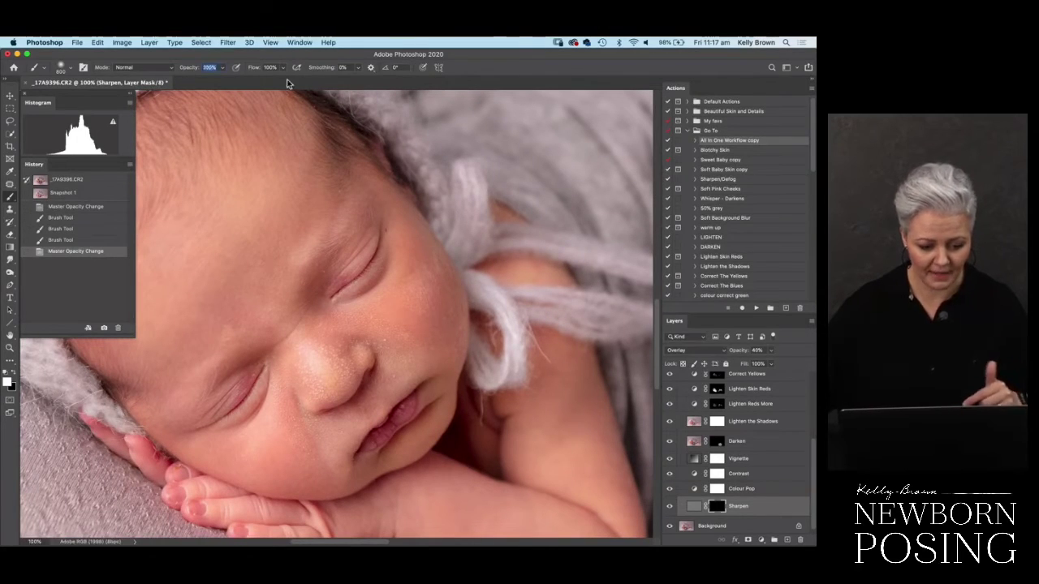
{"action": "key", "text": "0"}
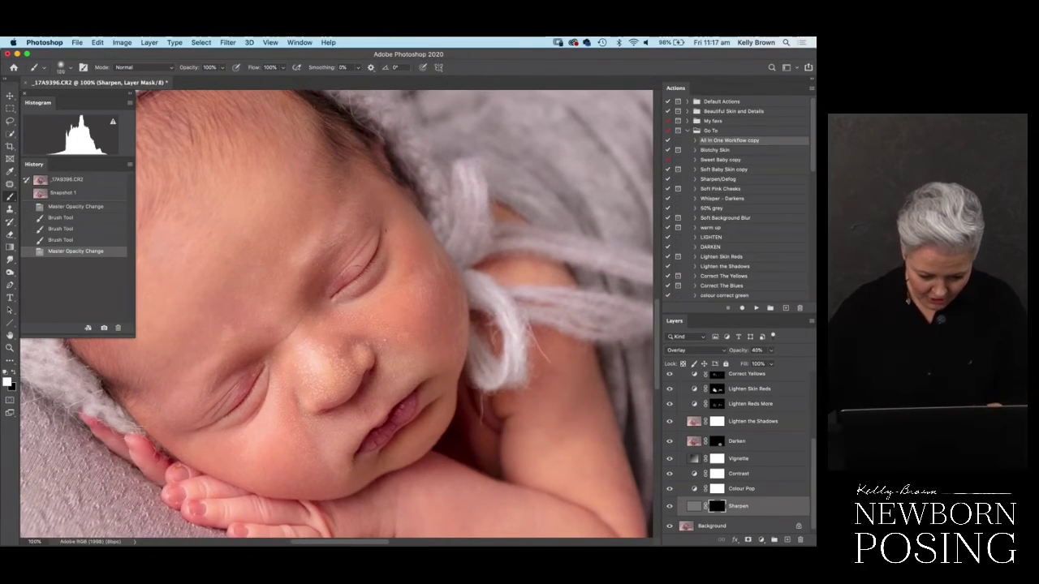
{"action": "key", "text": "bracketleft"}
{"action": "key", "text": "bracketleft"}
{"action": "key", "text": "bracketleft"}
{"action": "mouse_move", "coordinate": [376, 258]}
{"action": "left_mouse_down"}
{"action": "mouse_move", "coordinate": [350, 292]}
{"action": "mouse_move", "coordinate": [354, 284]}
{"action": "left_mouse_up"}
{"action": "left_click_drag", "start_coordinate": [357, 281], "coordinate": [375, 261]}
{"action": "left_click_drag", "start_coordinate": [262, 375], "coordinate": [235, 409]}
{"action": "mouse_move", "coordinate": [237, 408]}
{"action": "left_mouse_down"}
{"action": "mouse_move", "coordinate": [224, 419]}
{"action": "mouse_move", "coordinate": [245, 402]}
{"action": "left_mouse_up"}
{"action": "left_click_drag", "start_coordinate": [248, 398], "coordinate": [261, 376]}
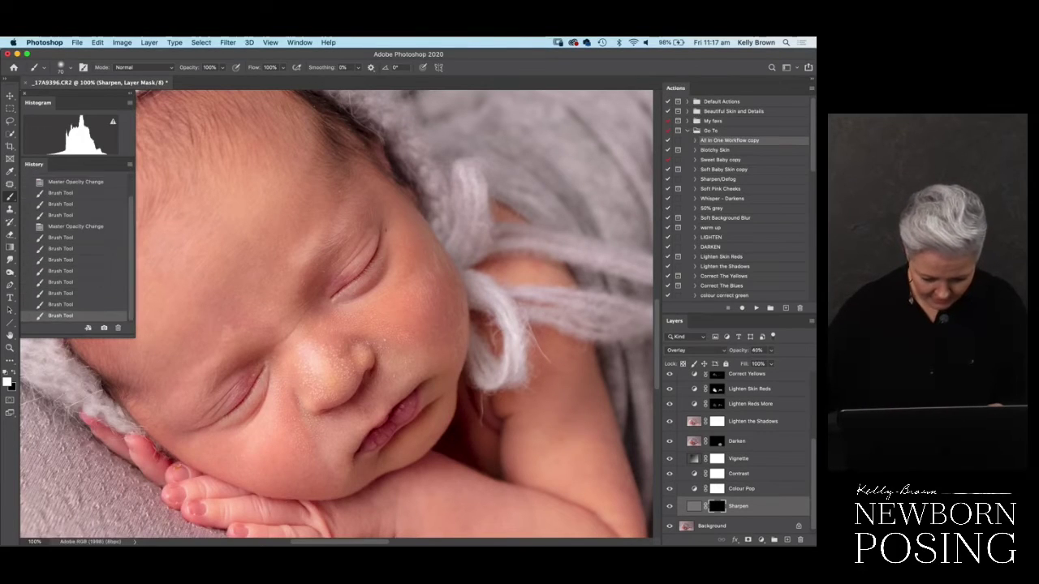
- Continue painting the Sharpen mask over the baby's lips and the hand beneath the chin
{"action": "mouse_move", "coordinate": [412, 400]}
{"action": "left_mouse_down"}
{"action": "mouse_move", "coordinate": [379, 438]}
{"action": "mouse_move", "coordinate": [406, 412]}
{"action": "left_mouse_up"}
{"action": "left_click_drag", "start_coordinate": [404, 415], "coordinate": [369, 446]}
{"action": "left_click_drag", "start_coordinate": [347, 504], "coordinate": [324, 509]}
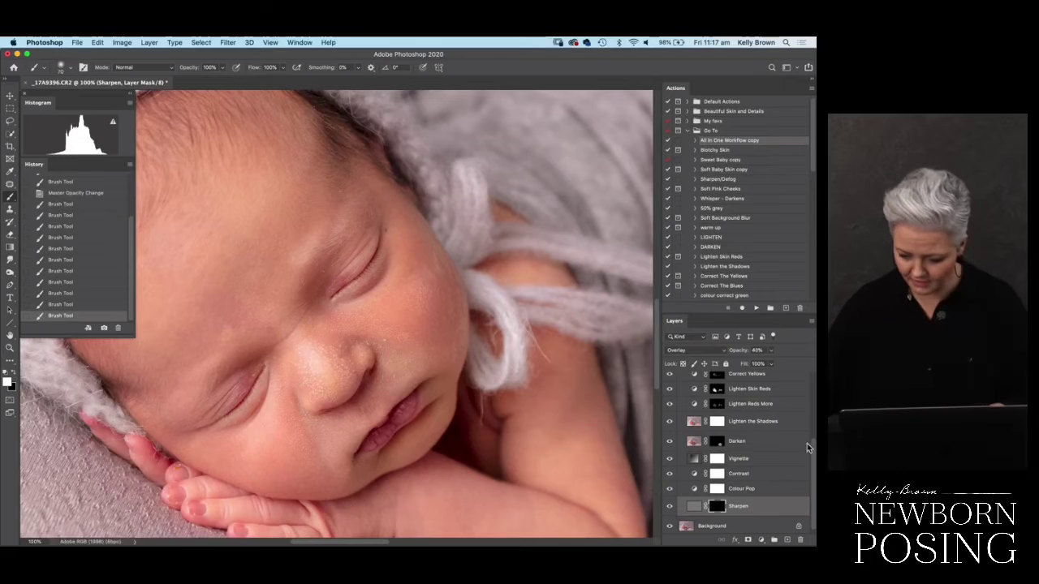
- Expand the Details group, target the Clarify mask, and paint white over the baby's eyelashes
{"action": "left_click_drag", "start_coordinate": [815, 456], "coordinate": [807, 341]}
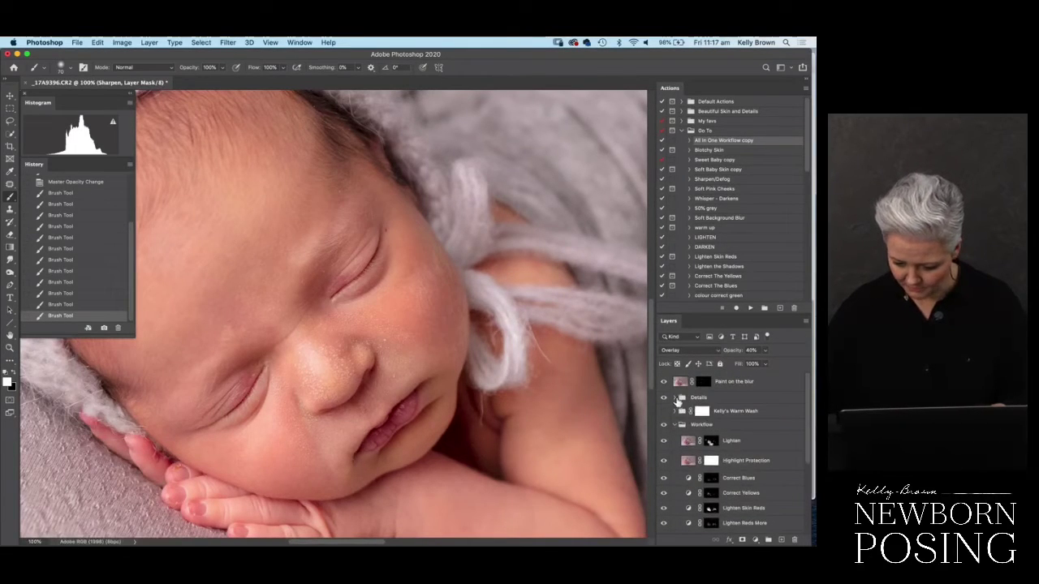
{"action": "left_click", "coordinate": [680, 398]}
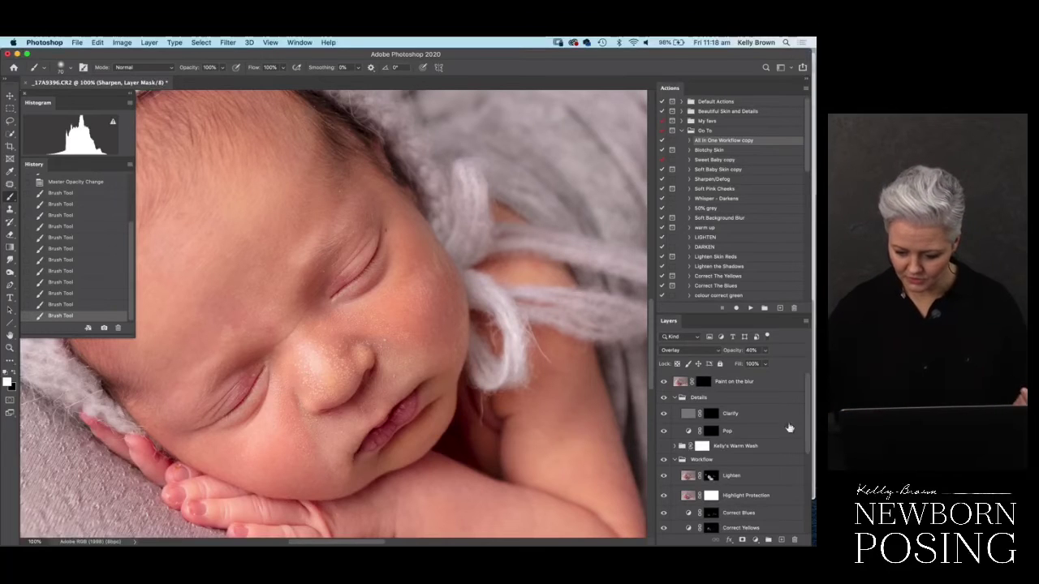
{"action": "left_click", "coordinate": [713, 415]}
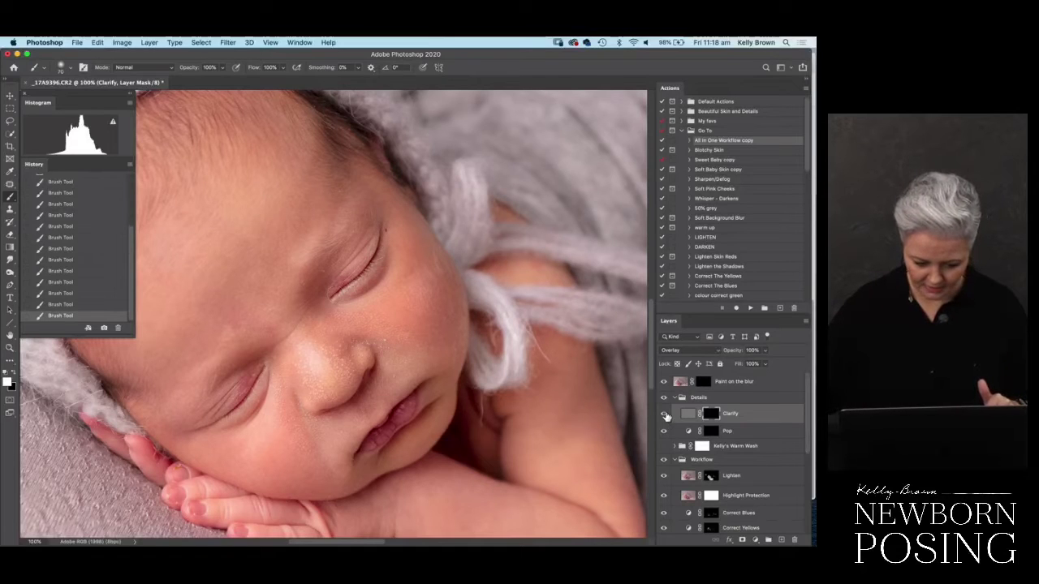
- Compare the eyelashes with and without the Clarify layer and set its opacity to 73%
{"action": "left_click", "coordinate": [664, 415]}
{"action": "left_click", "coordinate": [663, 415]}
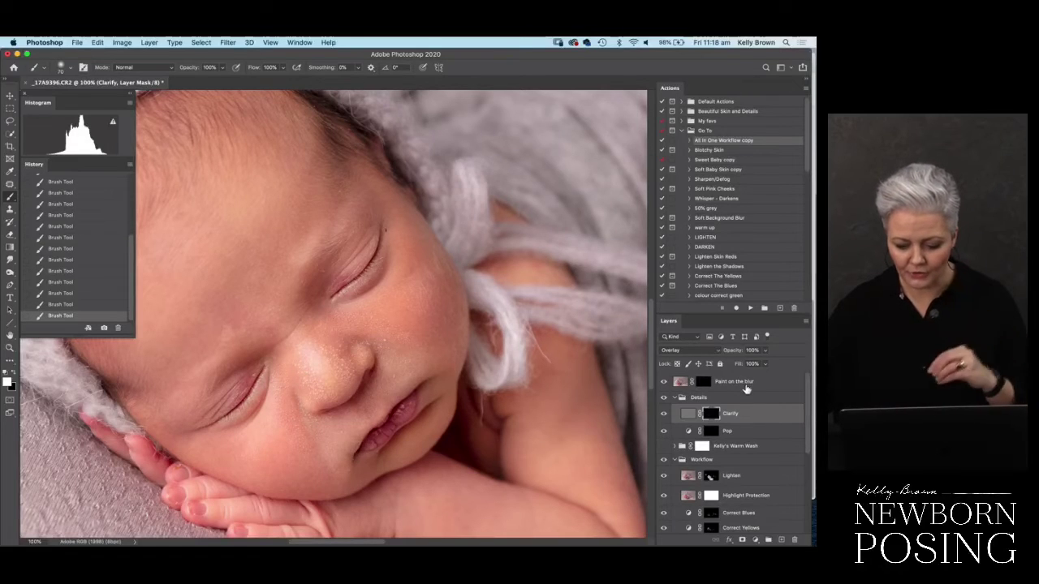
{"action": "left_click_drag", "start_coordinate": [731, 355], "coordinate": [726, 359]}
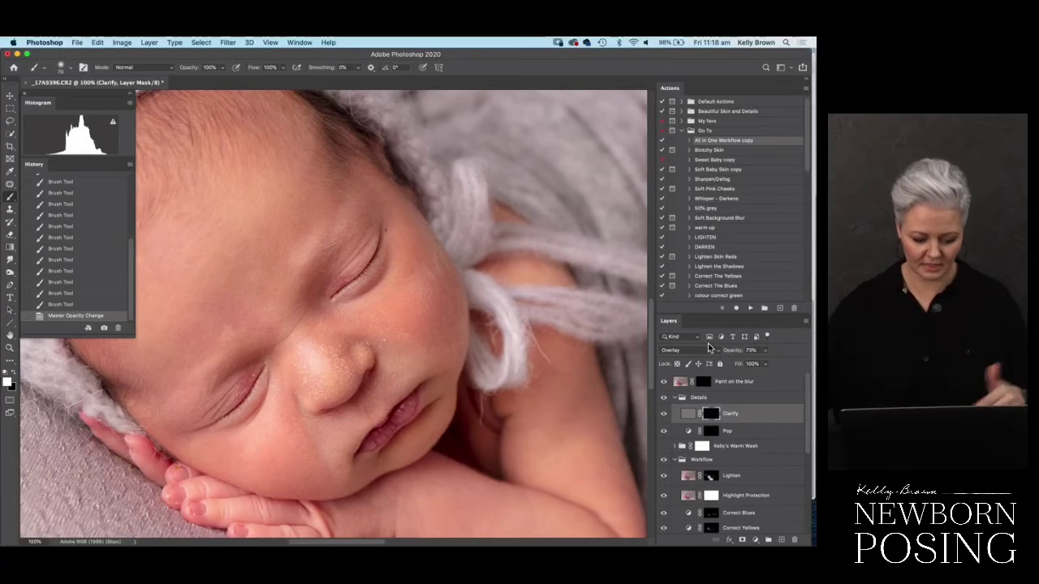
- Enlarge the brush to 400 px and paint the Clarify mask over the baby's hair along the bonnet's edge
{"action": "left_click_drag", "start_coordinate": [409, 350], "coordinate": [476, 417]}
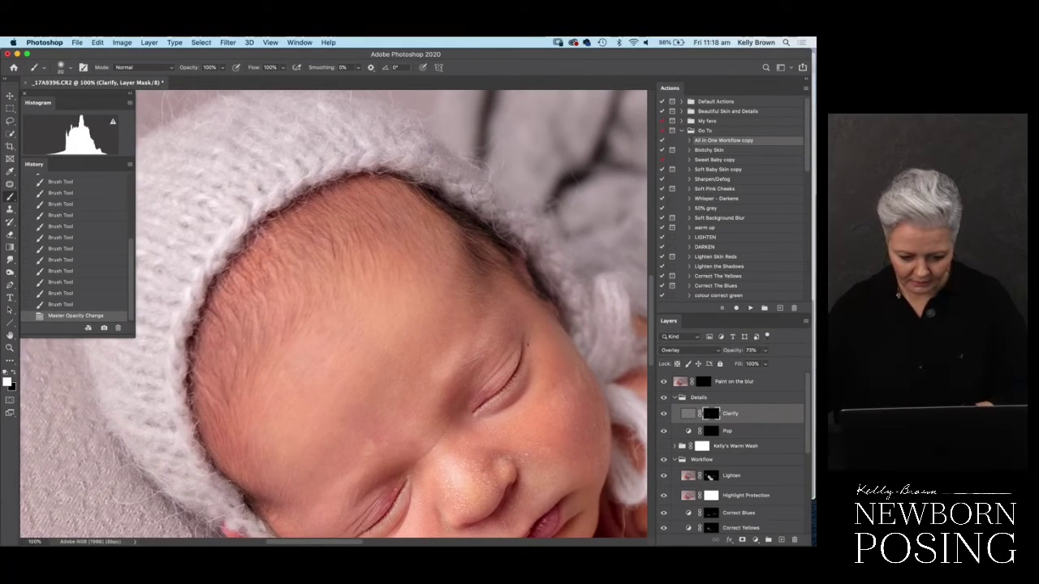
{"action": "key", "text": "bracketright"}
{"action": "key", "text": "bracketright"}
{"action": "key", "text": "bracketright"}
{"action": "key", "text": "bracketright"}
{"action": "key", "text": "bracketright"}
{"action": "key", "text": "bracketright"}
{"action": "key", "text": "bracketright"}
{"action": "key", "text": "bracketright"}
{"action": "key", "text": "bracketright"}
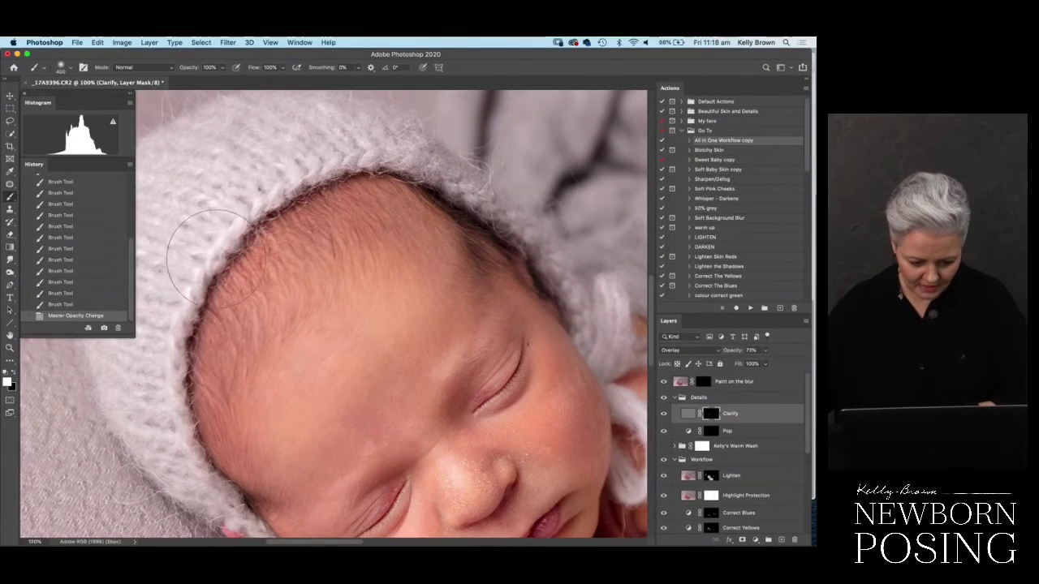
{"action": "mouse_move", "coordinate": [215, 256]}
{"action": "left_mouse_down"}
{"action": "mouse_move", "coordinate": [328, 138]}
{"action": "mouse_move", "coordinate": [519, 158]}
{"action": "mouse_move", "coordinate": [621, 276]}
{"action": "left_mouse_up"}
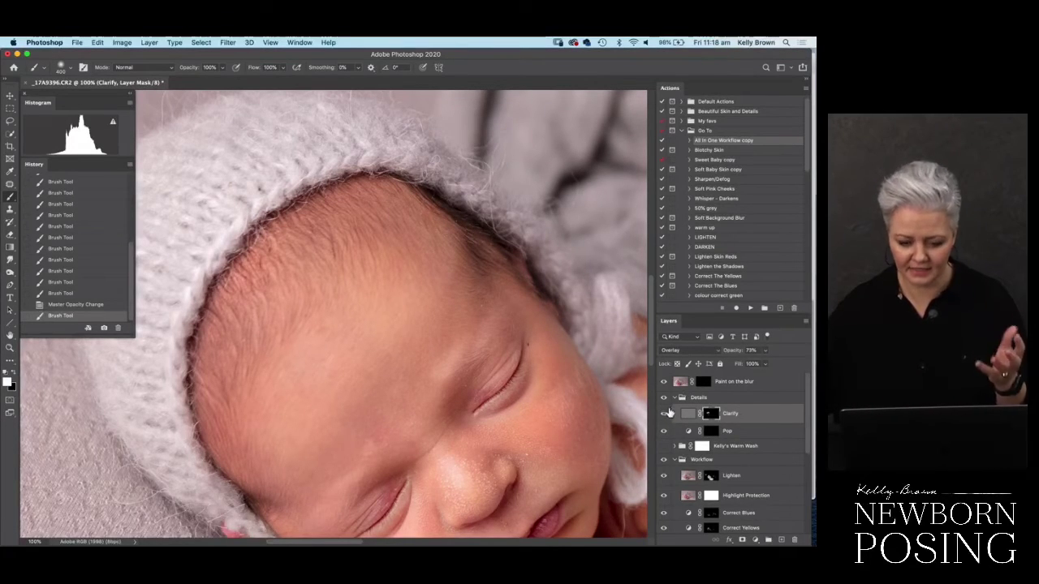
- Revert the Clarify mask painting over the baby's hair to the state just after the opacity change
{"action": "left_click", "coordinate": [68, 305]}
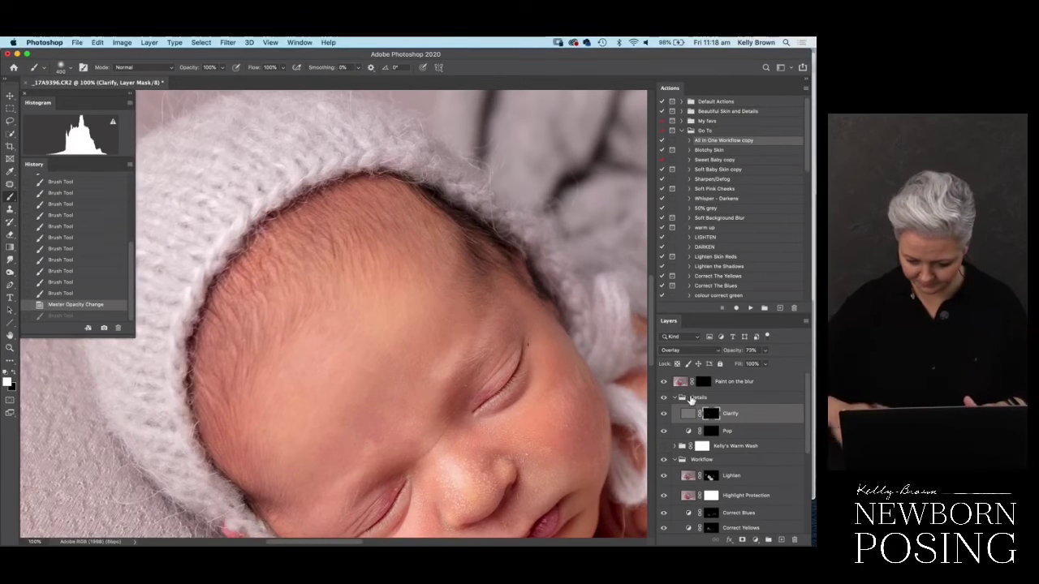
{"action": "key", "text": "super+minus"}
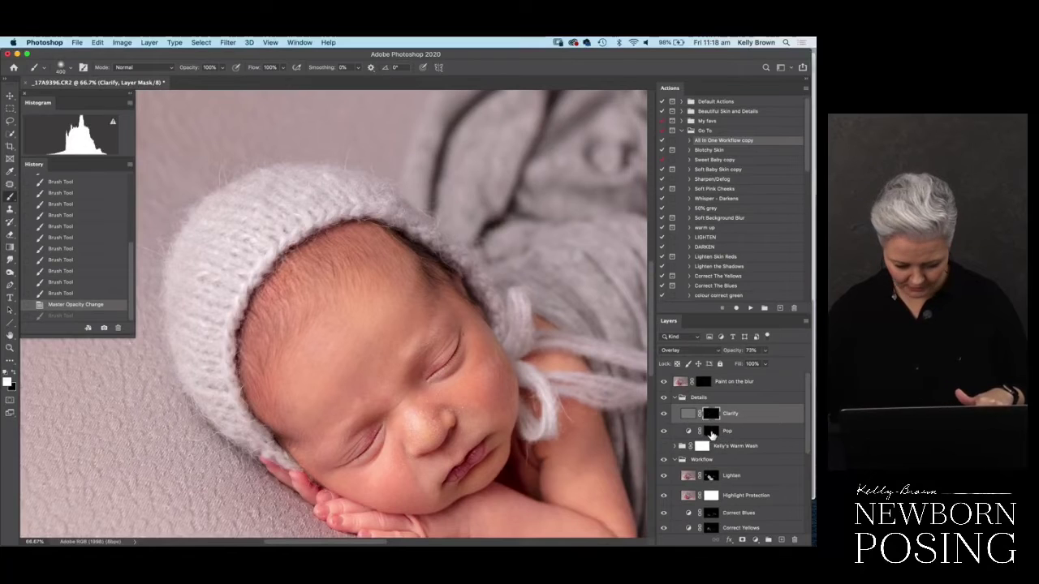
{"action": "key", "text": "super+minus"}
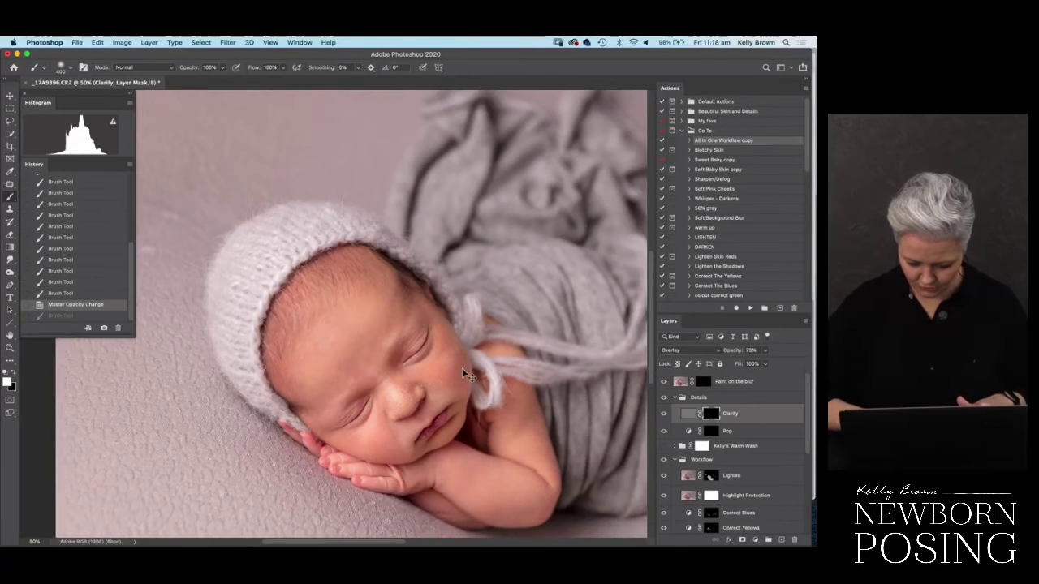
- Target the Pop layer's mask and paint white over the baby's body, legs and foot
{"action": "key", "text": "super+0"}
{"action": "left_click", "coordinate": [712, 432]}
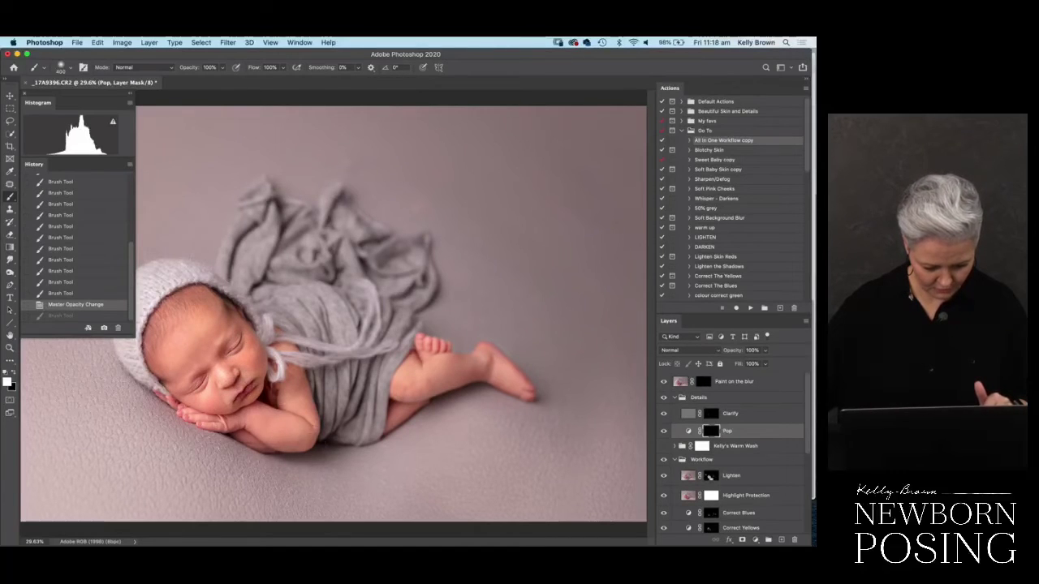
{"action": "left_click_drag", "start_coordinate": [292, 394], "coordinate": [416, 382]}
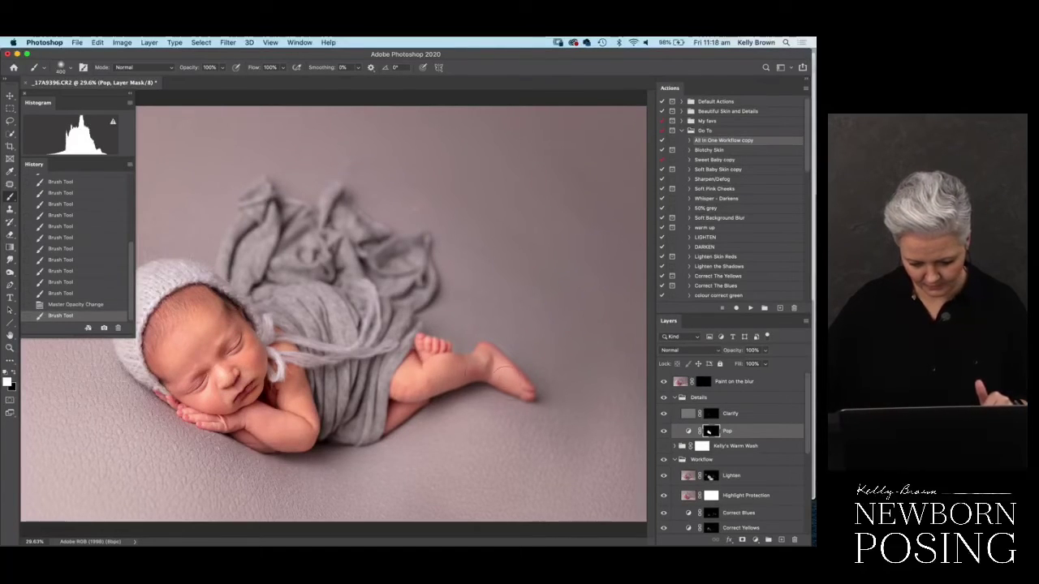
{"action": "left_click_drag", "start_coordinate": [489, 372], "coordinate": [522, 384]}
- Set the Pop layer's opacity to 32%
{"action": "key", "text": "super+minus"}
{"action": "key", "text": "super+minus"}
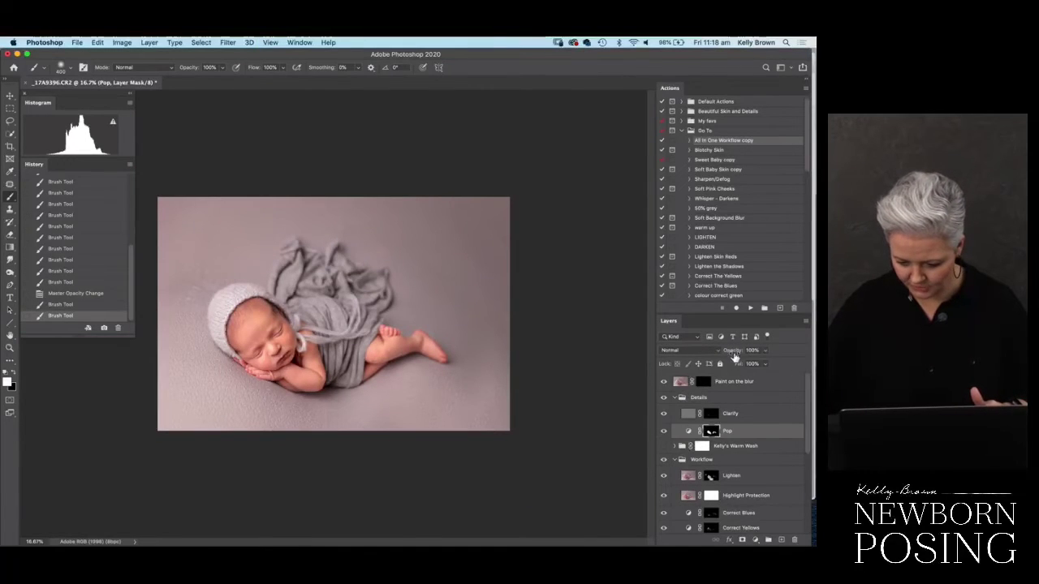
{"action": "left_click_drag", "start_coordinate": [734, 355], "coordinate": [724, 355]}
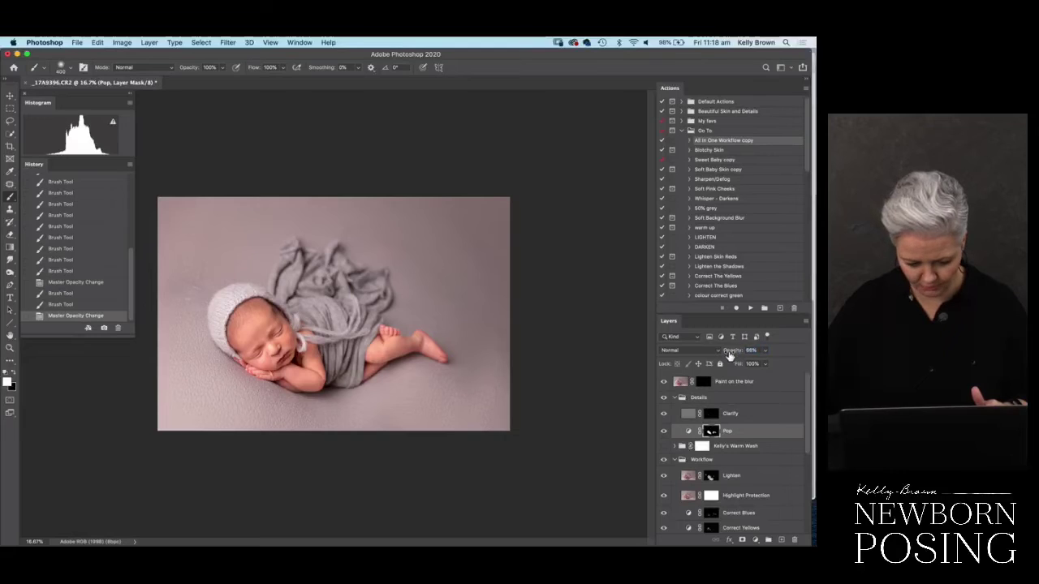
{"action": "left_click_drag", "start_coordinate": [733, 355], "coordinate": [728, 354]}
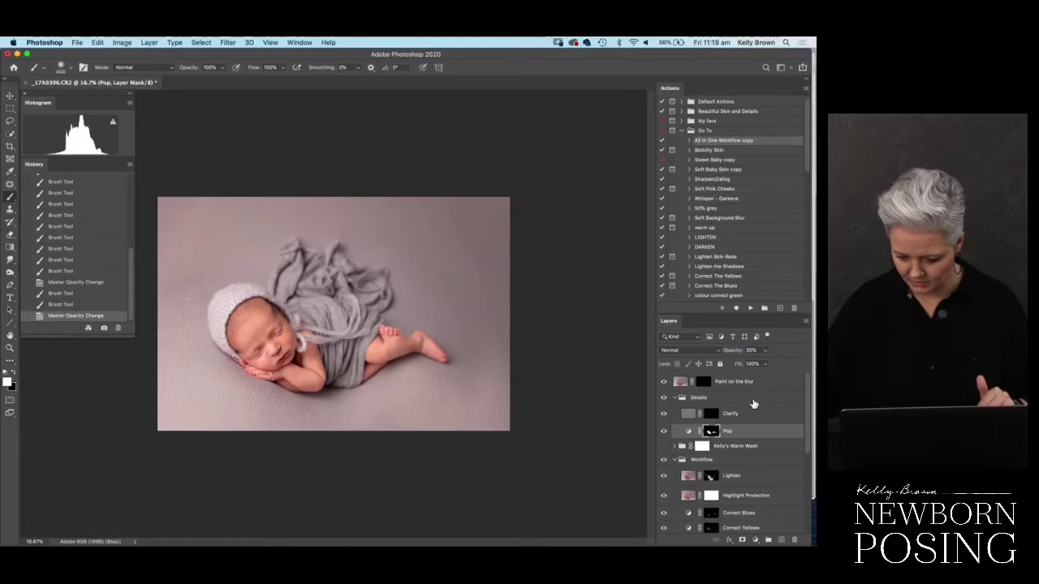
- Paint the Paint on the blur mask over the gathered wrap behind the baby and set the layer's opacity to 24%
{"action": "left_click", "coordinate": [703, 383]}
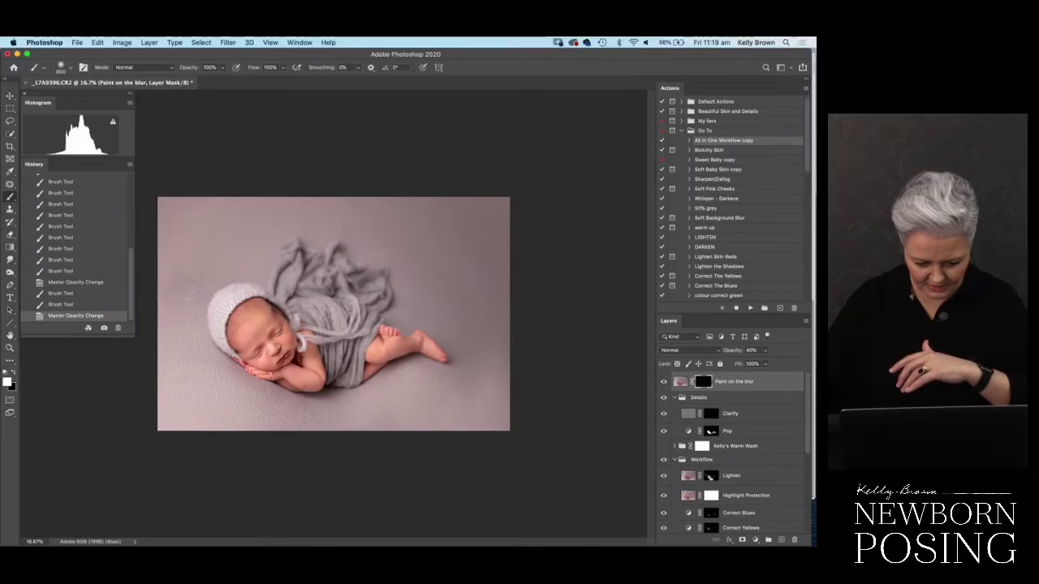
{"action": "left_click_drag", "start_coordinate": [302, 258], "coordinate": [372, 280]}
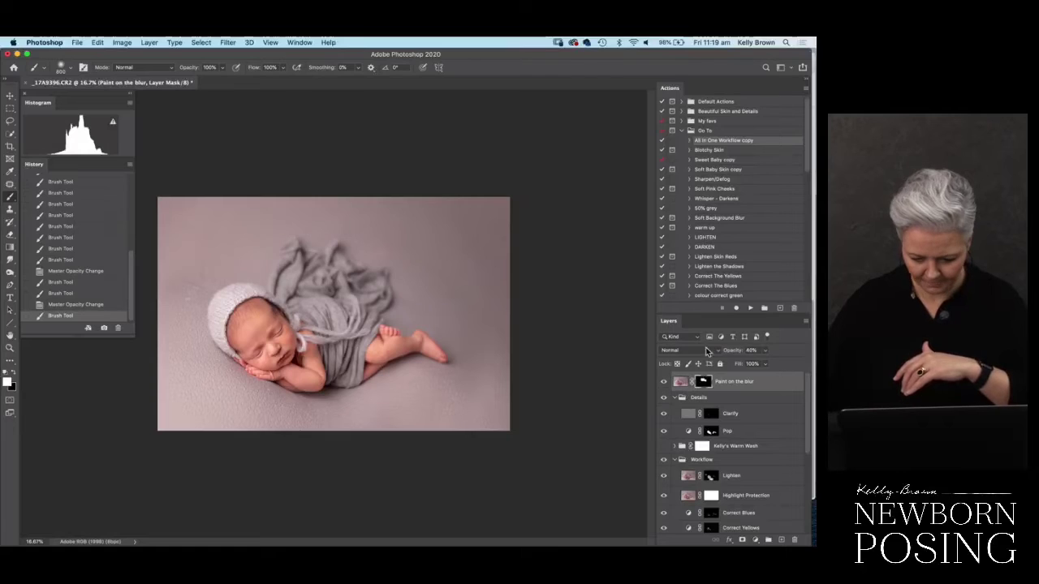
{"action": "left_click_drag", "start_coordinate": [729, 354], "coordinate": [722, 355]}
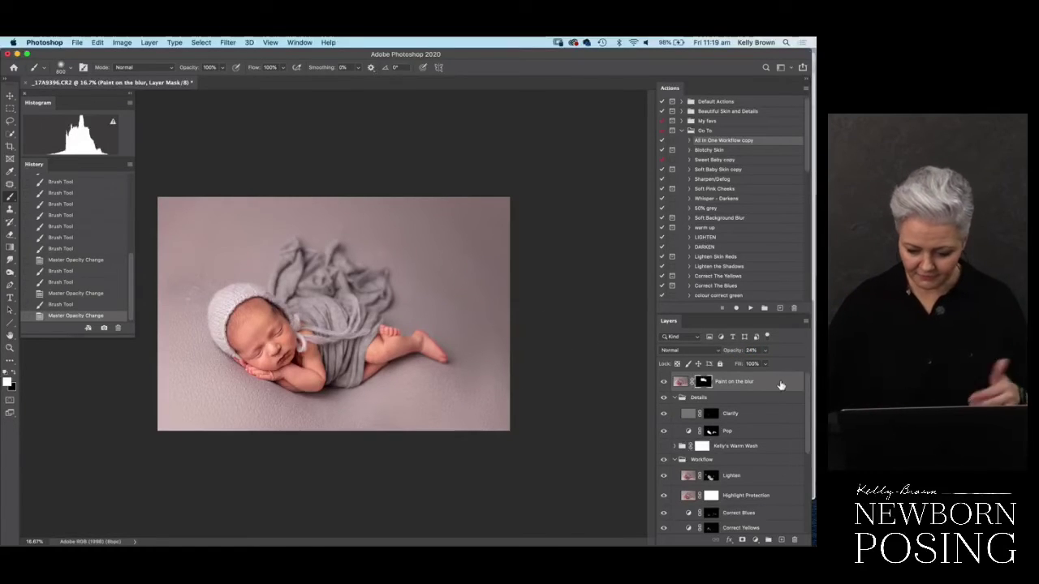
- Merge the visible layers into the Background, and turn on and expand the Warm Wash group
{"action": "scroll", "coordinate": [779, 422], "scroll_direction": "down", "scroll_amount": 5}
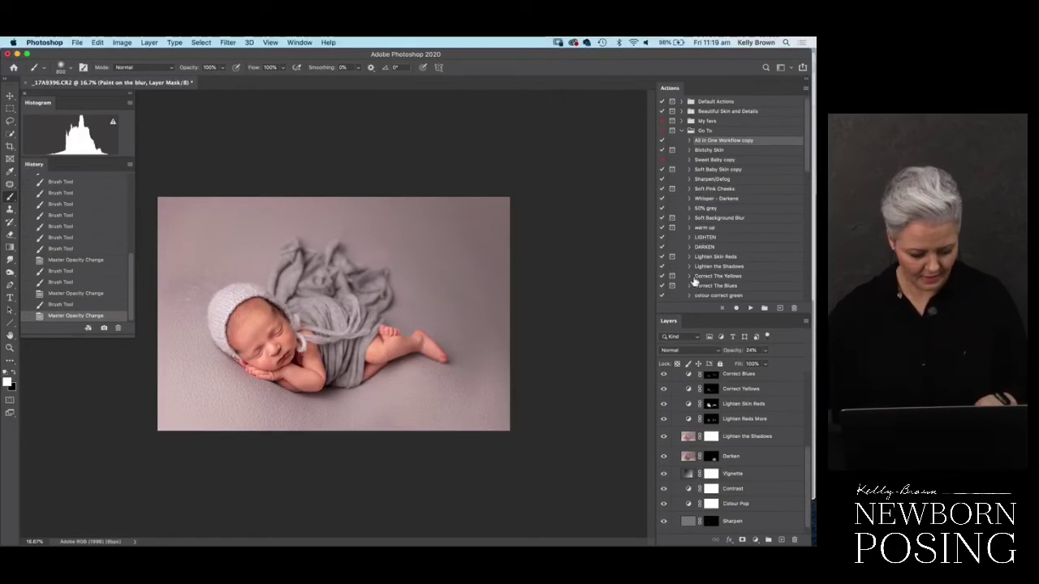
{"action": "key", "text": "super+shift+e"}
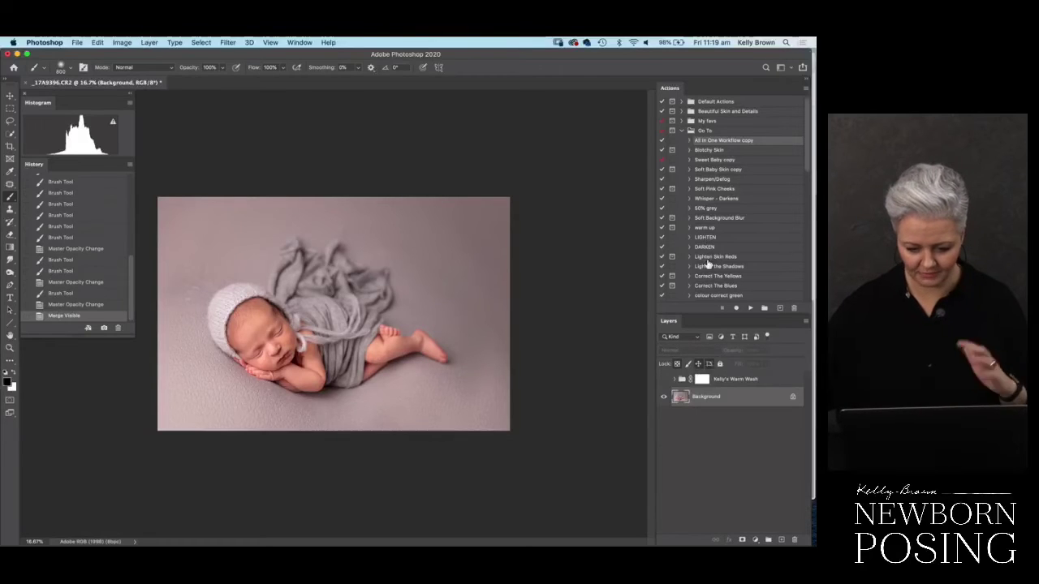
{"action": "left_click", "coordinate": [663, 380]}
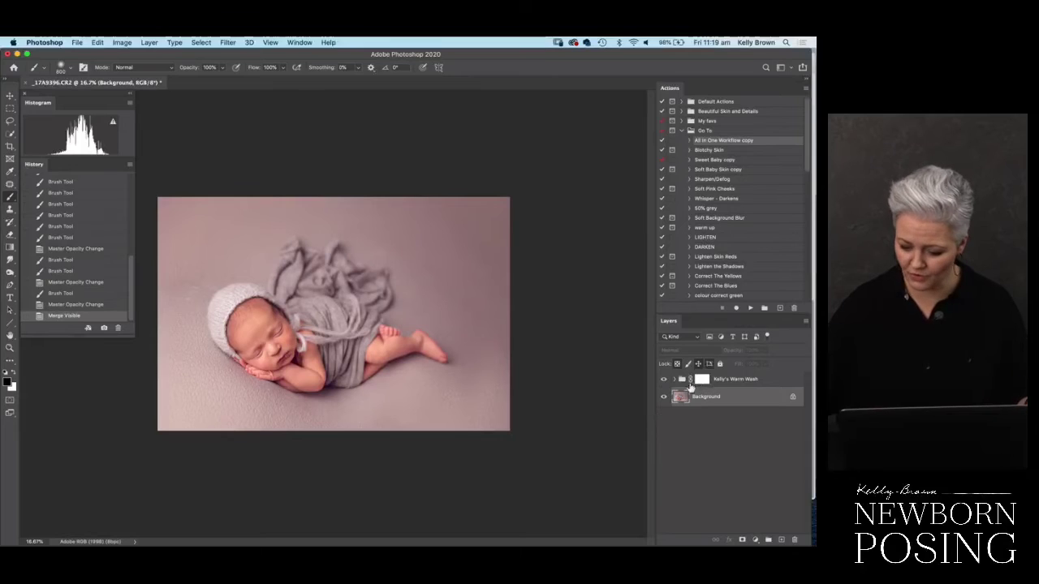
{"action": "left_click", "coordinate": [674, 380]}
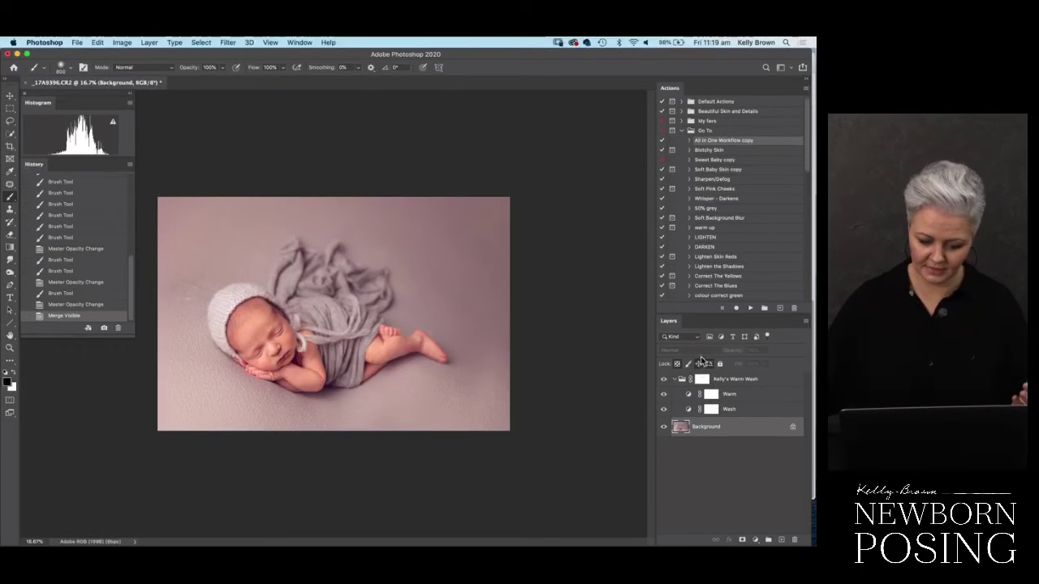
- Set the Wash layer's opacity to 37% and the Warm layer's opacity to 7%
{"action": "left_click", "coordinate": [732, 412]}
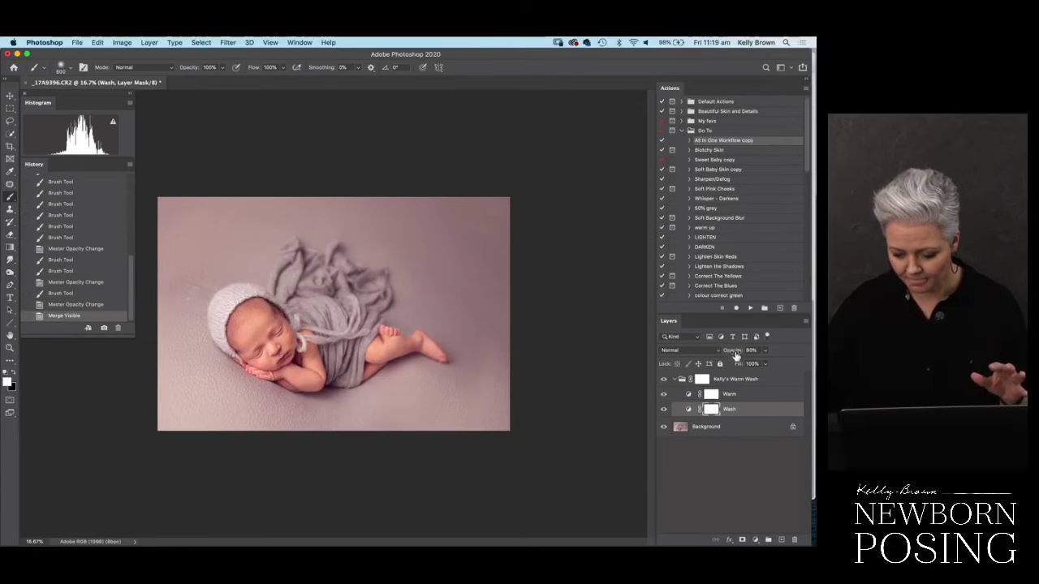
{"action": "left_click_drag", "start_coordinate": [735, 356], "coordinate": [734, 354]}
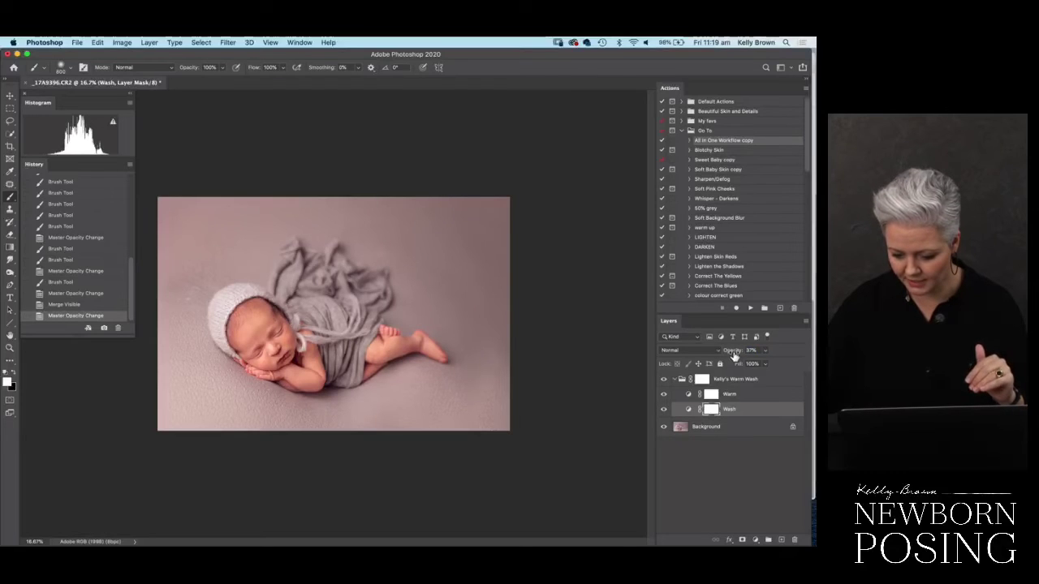
{"action": "left_click", "coordinate": [730, 395]}
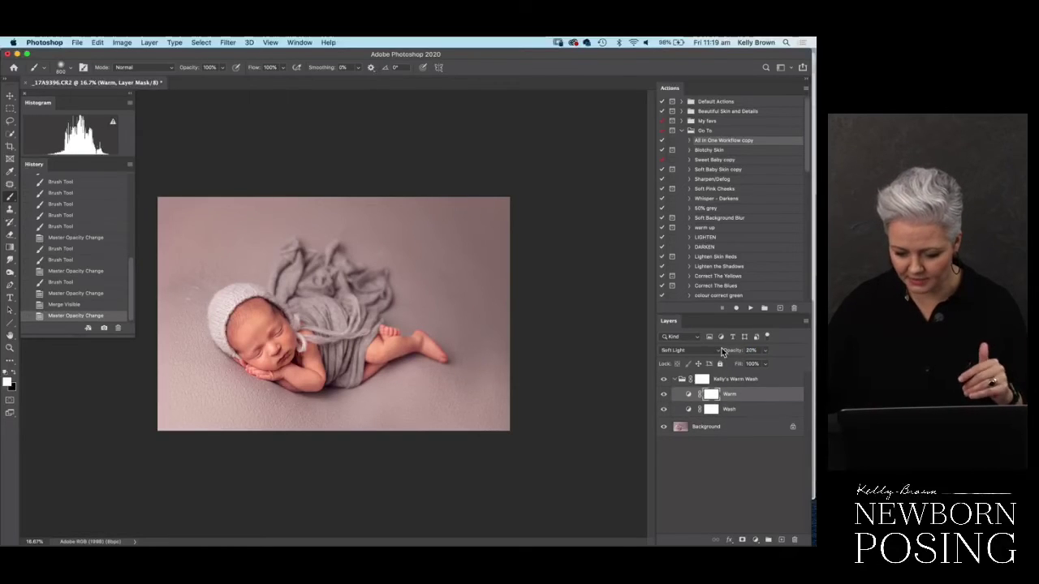
{"action": "left_click_drag", "start_coordinate": [734, 355], "coordinate": [730, 355]}
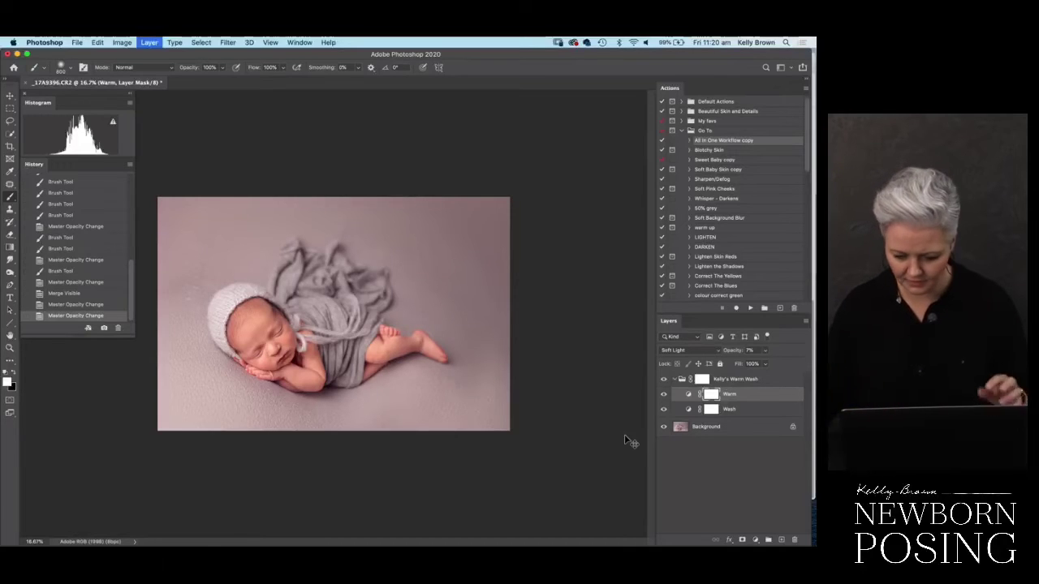
- Merge all layers into the Background and run the Soft Baby Skin copy action, dismissing its instruction message
{"action": "key", "text": "super+shift+e"}
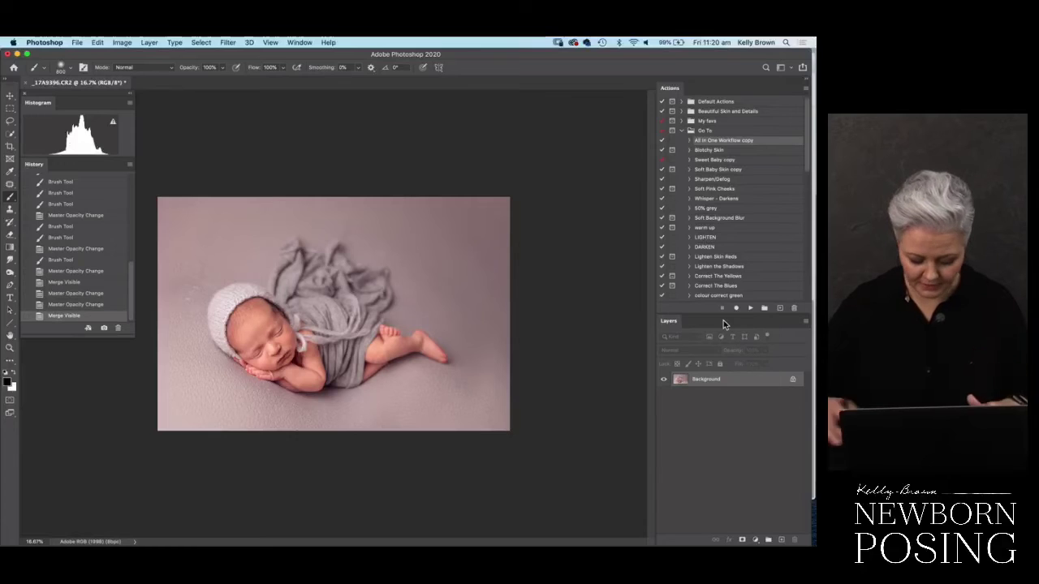
{"action": "key", "text": "super+equal"}
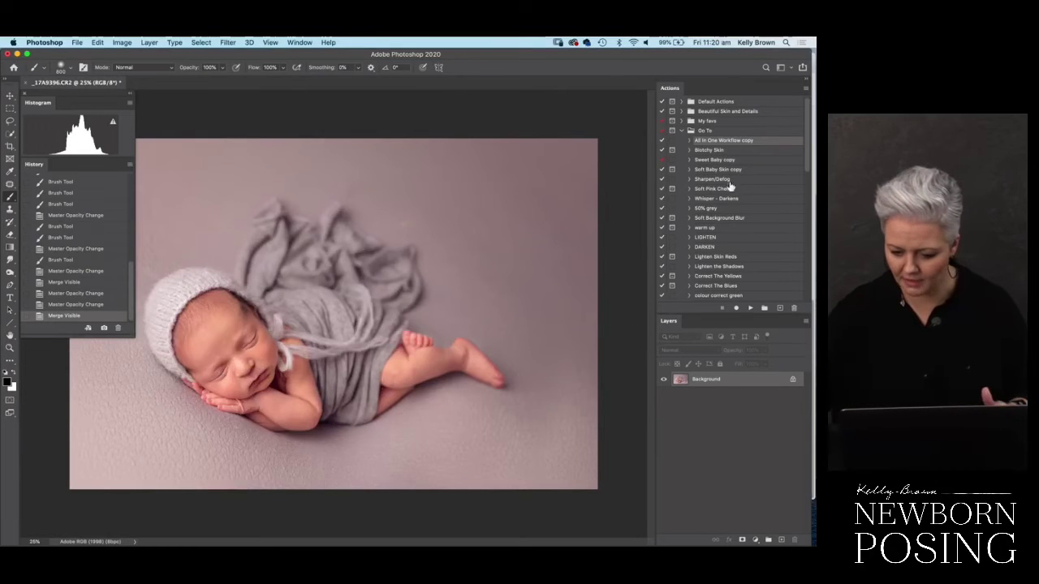
{"action": "left_click", "coordinate": [703, 169]}
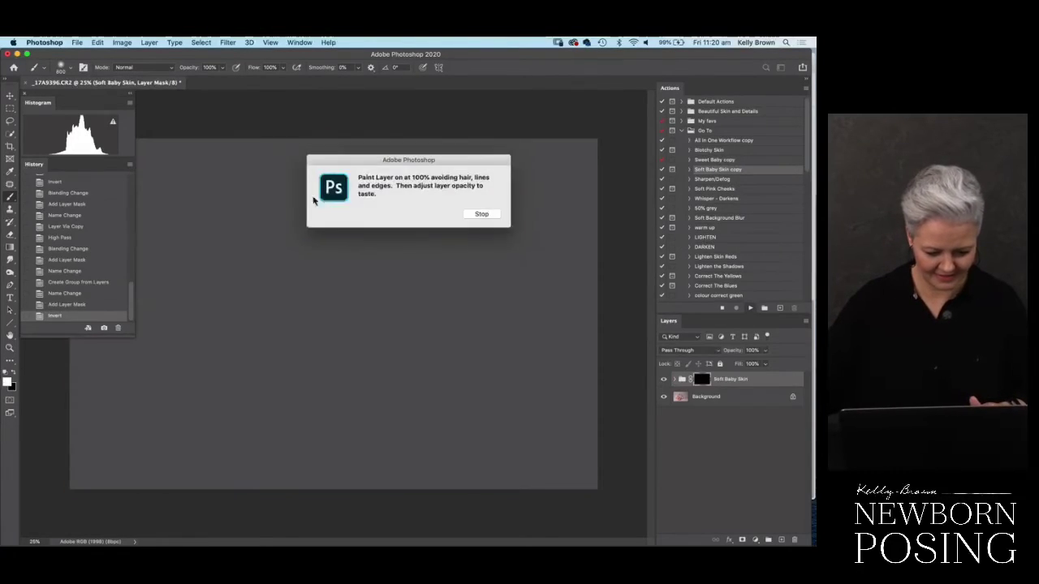
{"action": "left_click", "coordinate": [482, 215]}
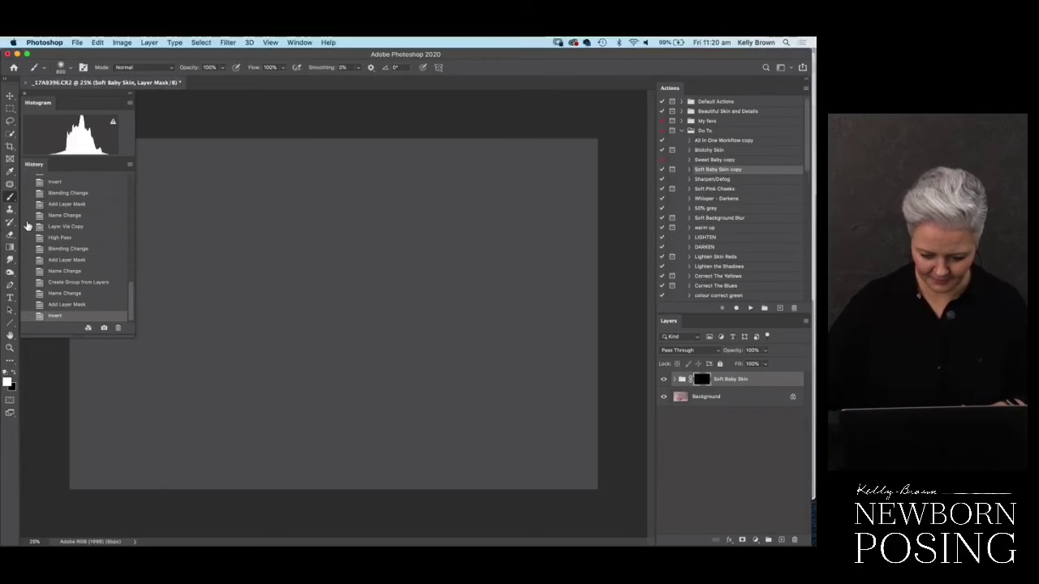
- Paint white on the Soft Baby Skin mask over the baby's forehead and nose
{"action": "key", "text": "super+0"}
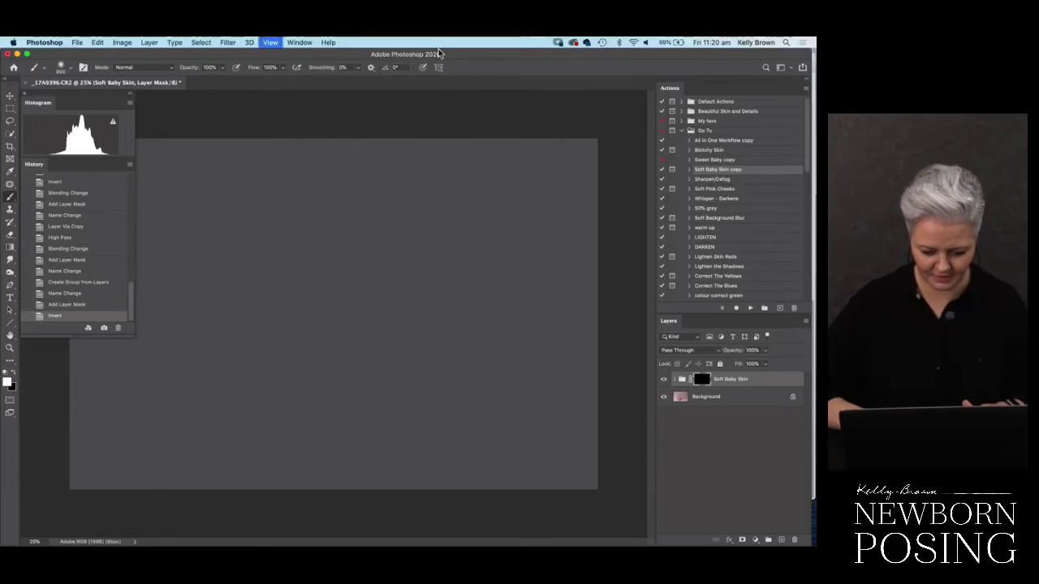
{"action": "key", "text": "super+equal"}
{"action": "key", "text": "super+equal"}
{"action": "key", "text": "super+equal"}
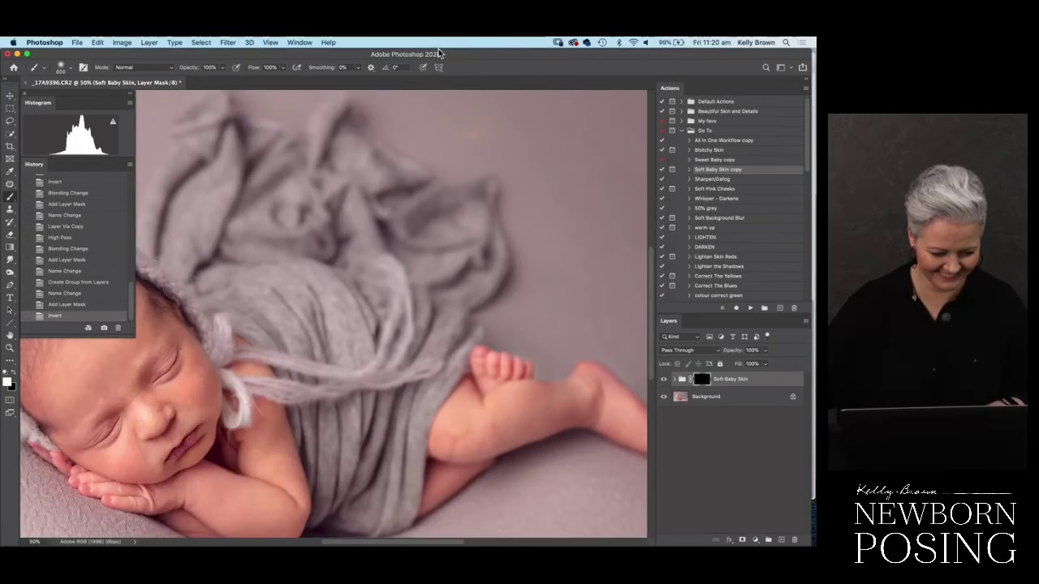
{"action": "left_click_drag", "start_coordinate": [389, 273], "coordinate": [463, 243]}
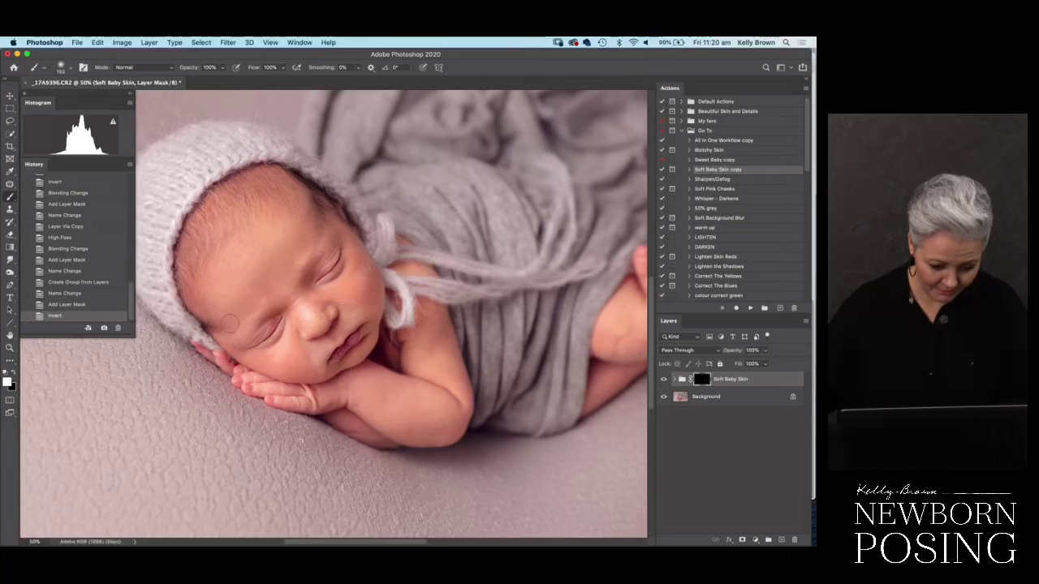
{"action": "left_click_drag", "start_coordinate": [257, 244], "coordinate": [250, 276]}
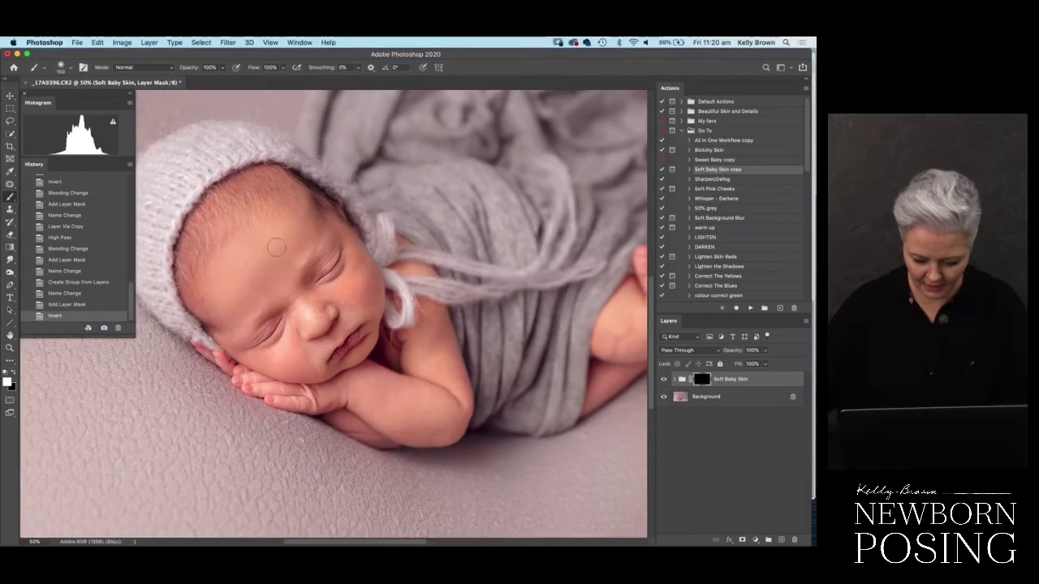
{"action": "left_click", "coordinate": [307, 305]}
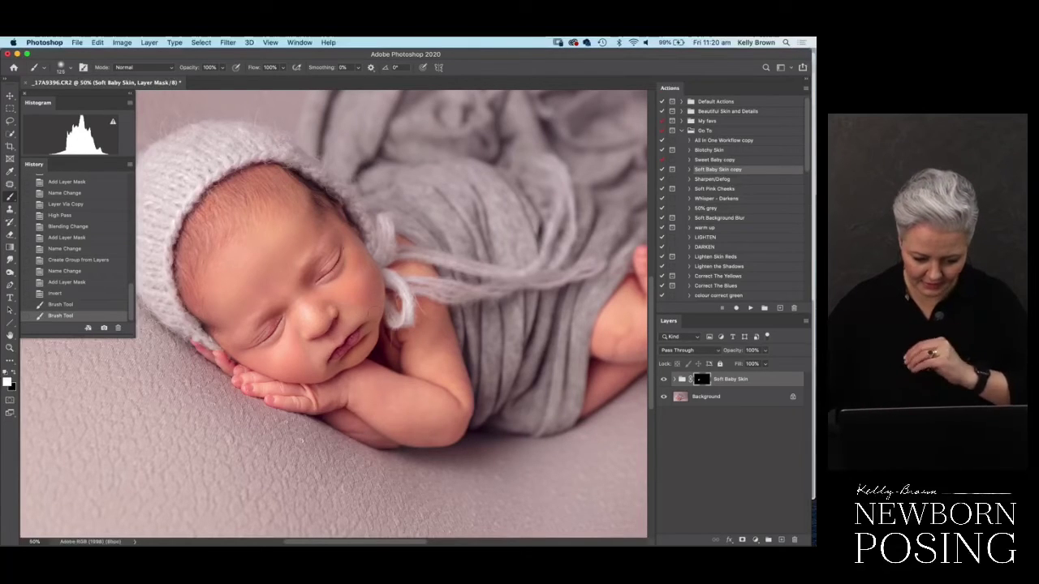
- Paint the Soft Baby Skin mask over the cheek and, with a smaller brush, the skin between nose and lips
{"action": "left_click_drag", "start_coordinate": [362, 284], "coordinate": [371, 313]}
{"action": "key", "text": "bracketleft"}
{"action": "key", "text": "bracketleft"}
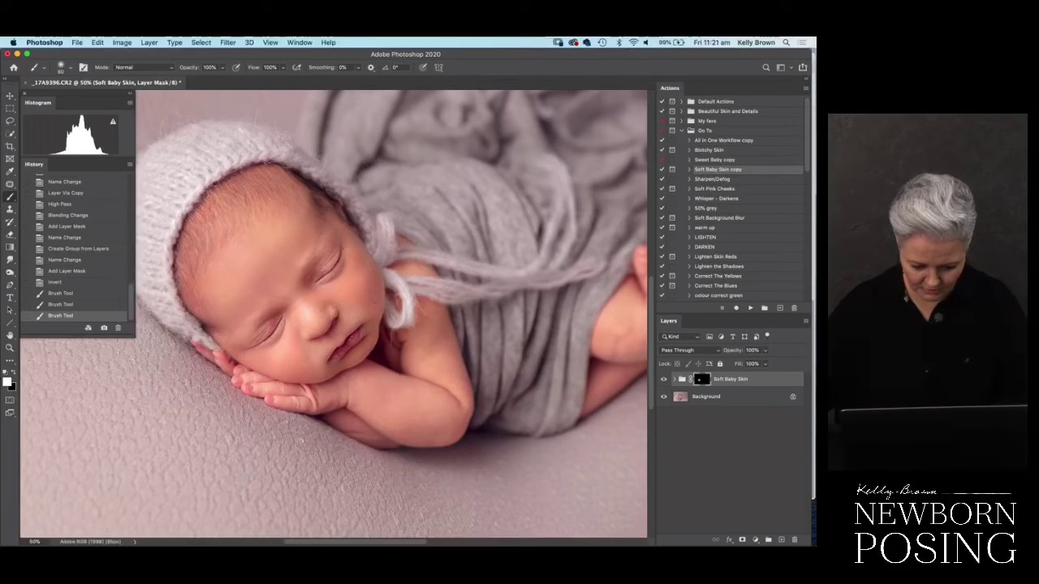
{"action": "left_click_drag", "start_coordinate": [331, 335], "coordinate": [337, 344]}
- Enlarge the brush and paint the Soft Baby Skin mask over the baby's arms and shoulder
{"action": "key", "text": "bracketright"}
{"action": "key", "text": "bracketright"}
{"action": "key", "text": "bracketright"}
{"action": "key", "text": "bracketright"}
{"action": "key", "text": "bracketright"}
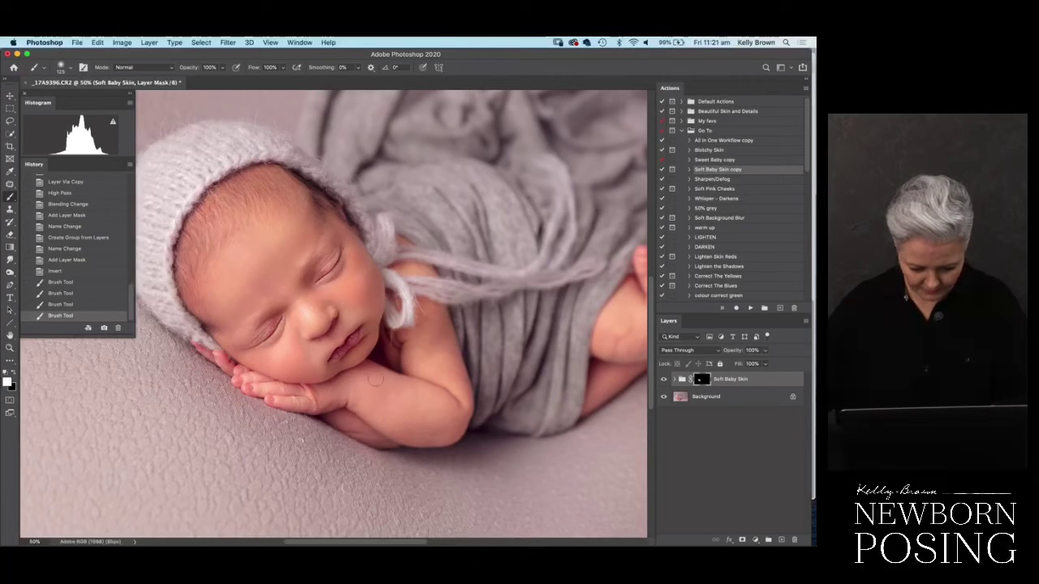
{"action": "key", "text": "bracketright"}
{"action": "key", "text": "bracketright"}
{"action": "key", "text": "bracketright"}
{"action": "mouse_move", "coordinate": [406, 397]}
{"action": "left_mouse_down"}
{"action": "mouse_move", "coordinate": [358, 400]}
{"action": "mouse_move", "coordinate": [420, 431]}
{"action": "mouse_move", "coordinate": [448, 424]}
{"action": "mouse_move", "coordinate": [379, 384]}
{"action": "mouse_move", "coordinate": [431, 362]}
{"action": "mouse_move", "coordinate": [422, 356]}
{"action": "mouse_move", "coordinate": [451, 371]}
{"action": "mouse_move", "coordinate": [460, 406]}
{"action": "left_mouse_up"}
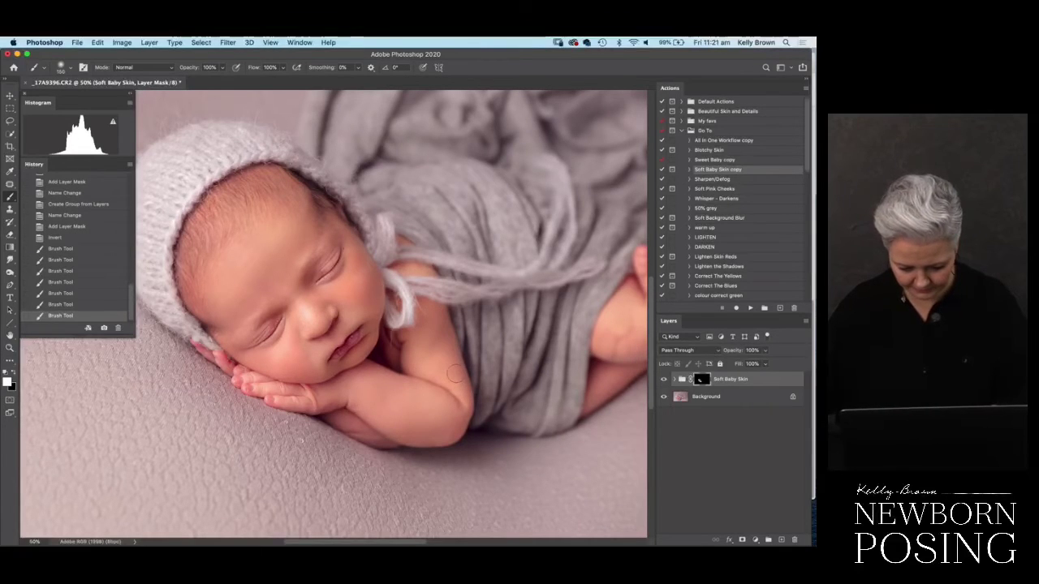
{"action": "mouse_move", "coordinate": [364, 431]}
{"action": "left_mouse_down"}
{"action": "mouse_move", "coordinate": [346, 422]}
{"action": "mouse_move", "coordinate": [376, 439]}
{"action": "left_mouse_up"}
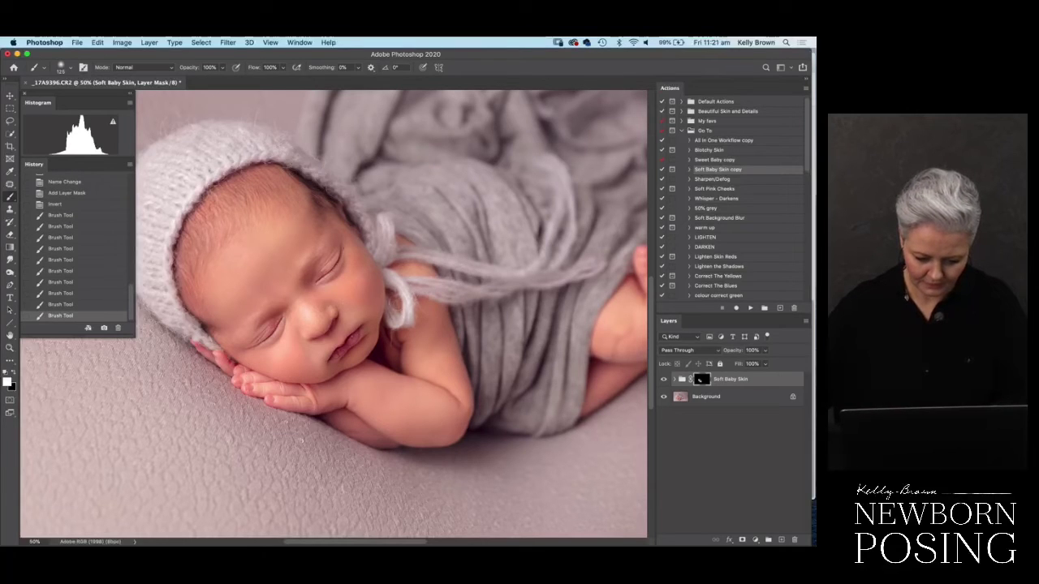
{"action": "left_click_drag", "start_coordinate": [410, 270], "coordinate": [418, 277]}
- Paint the Soft Baby Skin mask over the baby's legs and feet, reducing the brush to 125 px for the small areas
{"action": "left_click_drag", "start_coordinate": [504, 349], "coordinate": [358, 312]}
{"action": "mouse_move", "coordinate": [477, 292]}
{"action": "left_mouse_down"}
{"action": "mouse_move", "coordinate": [457, 284]}
{"action": "mouse_move", "coordinate": [491, 293]}
{"action": "mouse_move", "coordinate": [465, 326]}
{"action": "mouse_move", "coordinate": [412, 338]}
{"action": "left_mouse_up"}
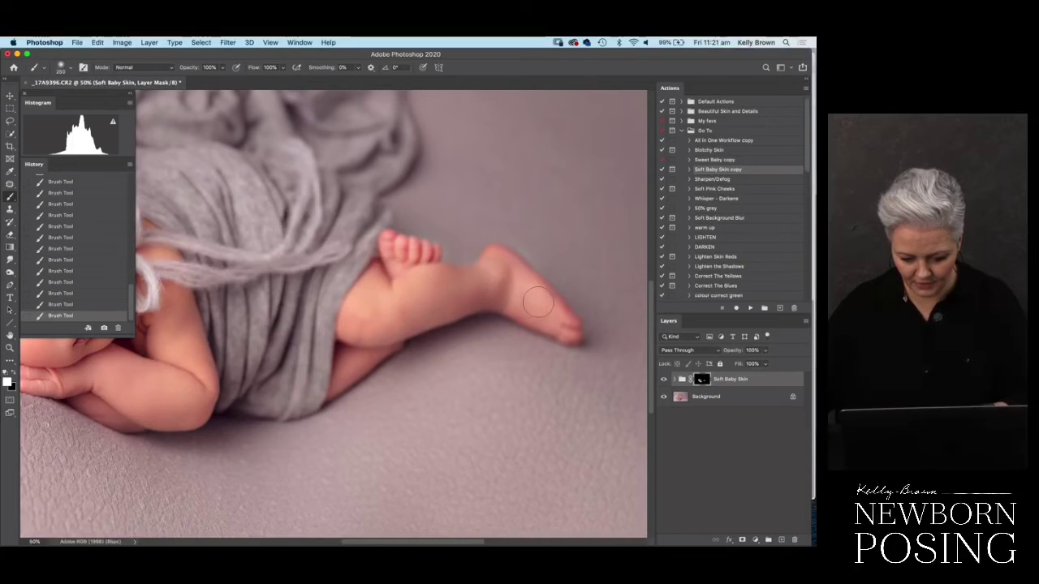
{"action": "key", "text": "bracketleft"}
{"action": "key", "text": "bracketleft"}
{"action": "key", "text": "bracketleft"}
{"action": "key", "text": "bracketleft"}
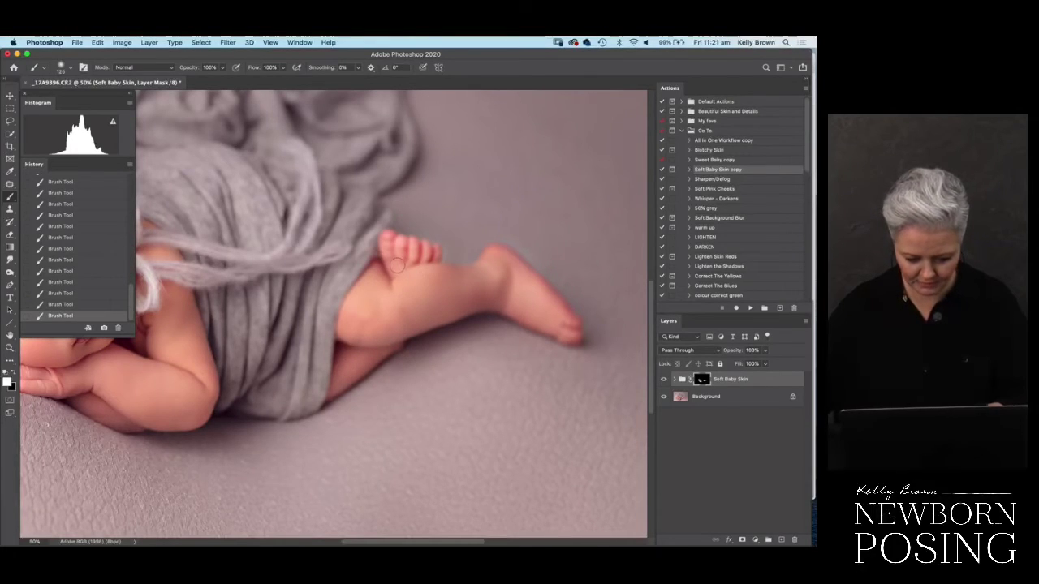
- Show the mask overlay and paint the missed patches on the baby's legs into the Soft Baby Skin mask
{"action": "key", "text": "x"}
{"action": "key", "text": "backslash"}
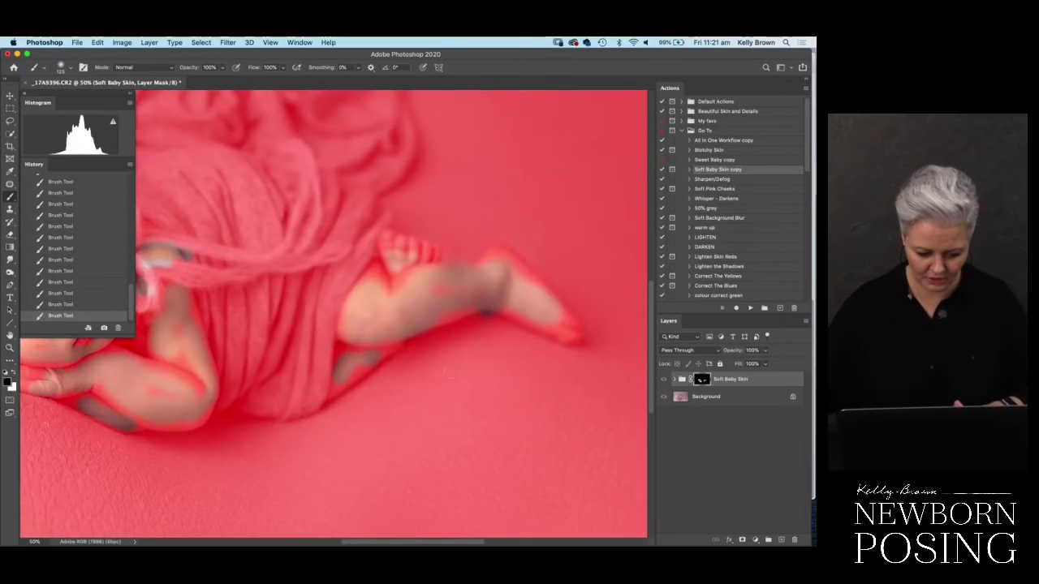
{"action": "left_click_drag", "start_coordinate": [441, 370], "coordinate": [521, 347]}
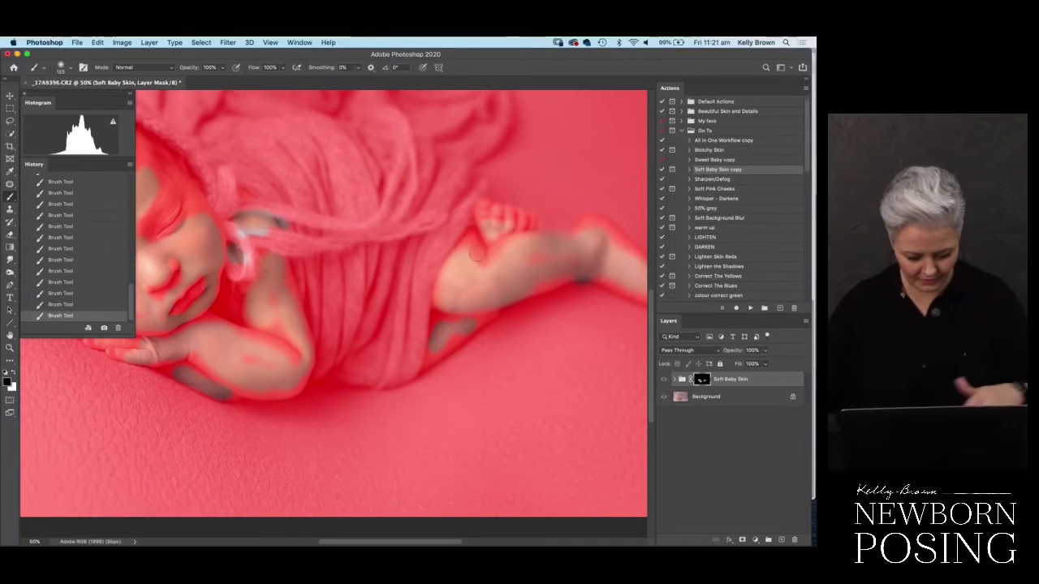
{"action": "left_click_drag", "start_coordinate": [479, 269], "coordinate": [468, 278]}
{"action": "key", "text": "x"}
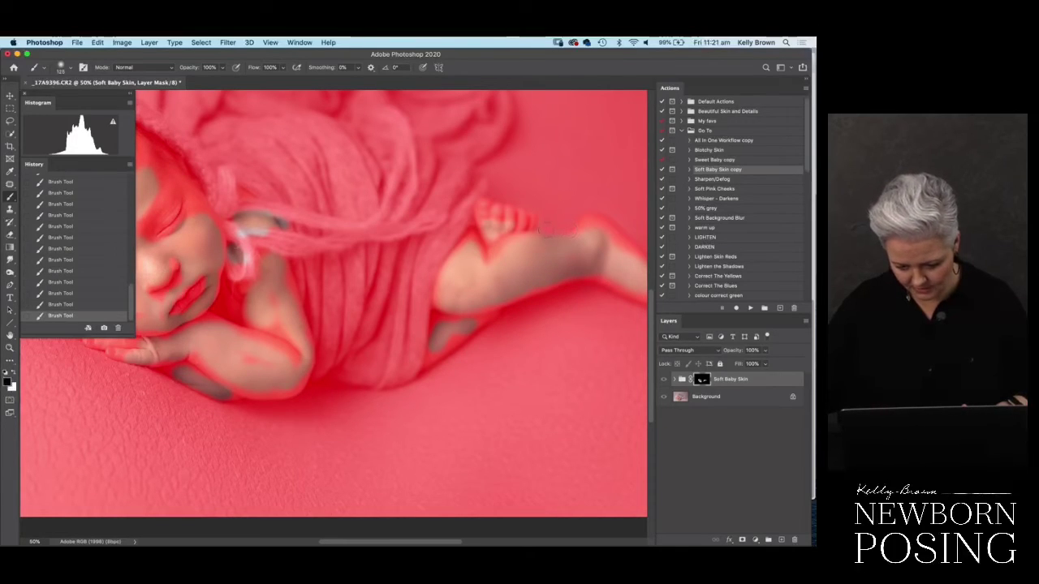
- Enlarge the brush to 200 px and paint white over the missed patches on the baby's arm in the Soft Baby Skin mask
{"action": "key", "text": "x"}
{"action": "key", "text": "bracketright"}
{"action": "key", "text": "bracketright"}
{"action": "key", "text": "bracketright"}
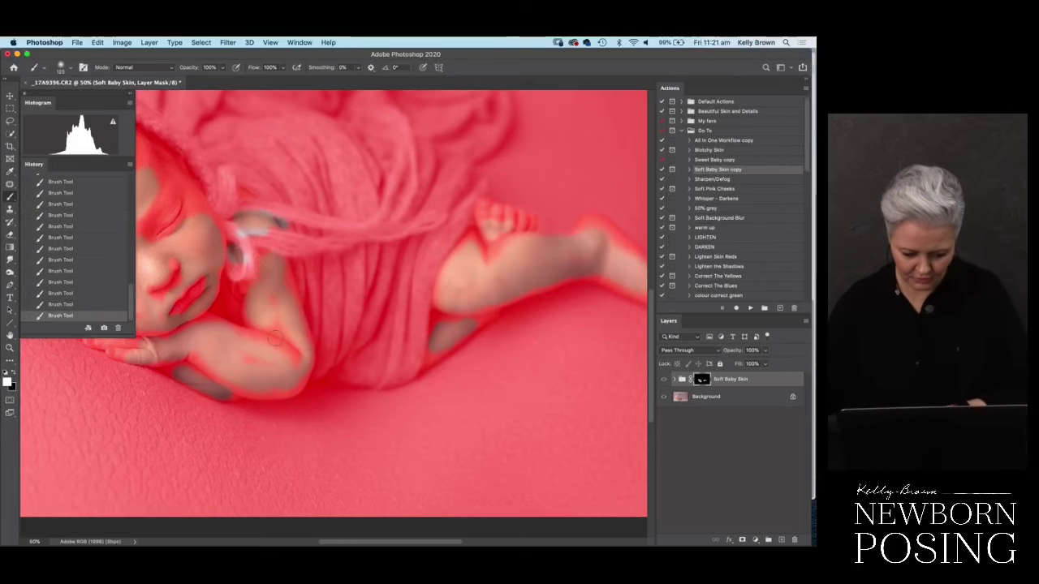
{"action": "mouse_move", "coordinate": [266, 371]}
{"action": "left_mouse_down"}
{"action": "mouse_move", "coordinate": [223, 357]}
{"action": "mouse_move", "coordinate": [243, 356]}
{"action": "mouse_move", "coordinate": [280, 314]}
{"action": "left_mouse_up"}
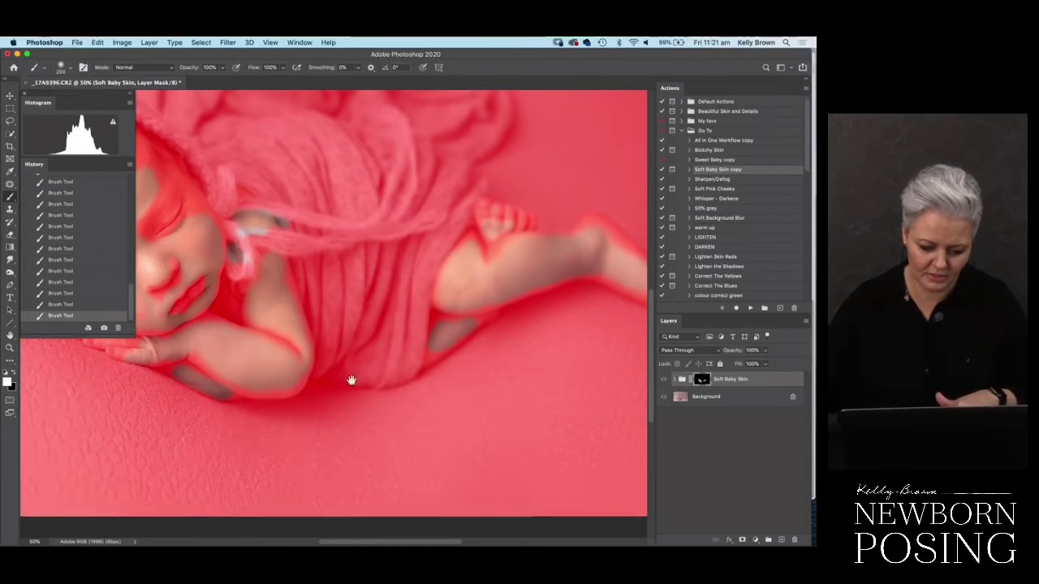
- Touch up the Soft Baby Skin mask on the baby's face, resizing the brush as needed, and hide the mask overlay
{"action": "left_click_drag", "start_coordinate": [270, 355], "coordinate": [370, 387]}
{"action": "left_click", "coordinate": [259, 335]}
{"action": "key", "text": "bracketleft"}
{"action": "key", "text": "bracketleft"}
{"action": "key", "text": "bracketleft"}
{"action": "key", "text": "bracketleft"}
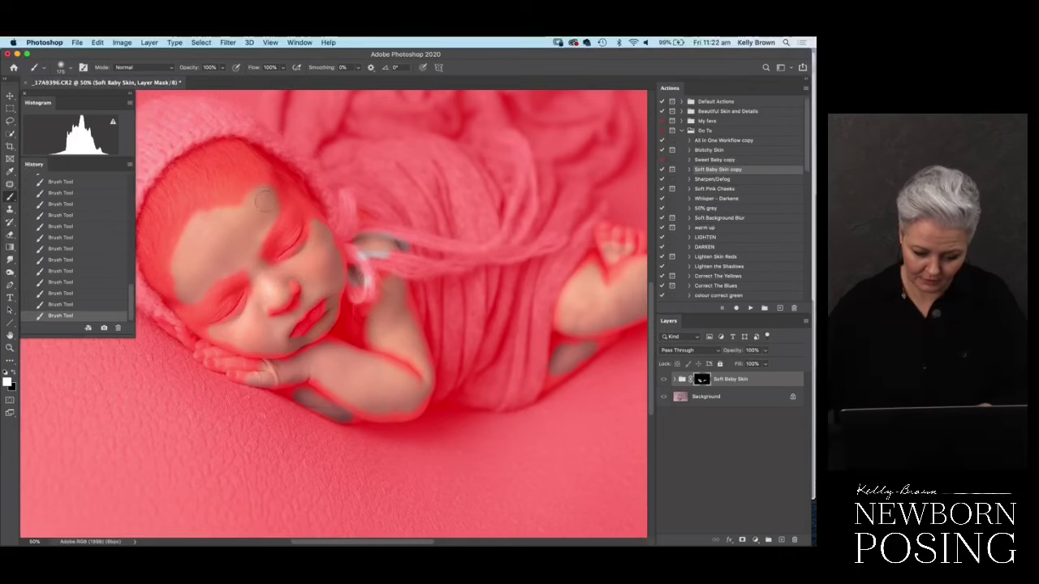
{"action": "key", "text": "bracketright"}
{"action": "key", "text": "bracketright"}
{"action": "key", "text": "bracketright"}
{"action": "key", "text": "bracketright"}
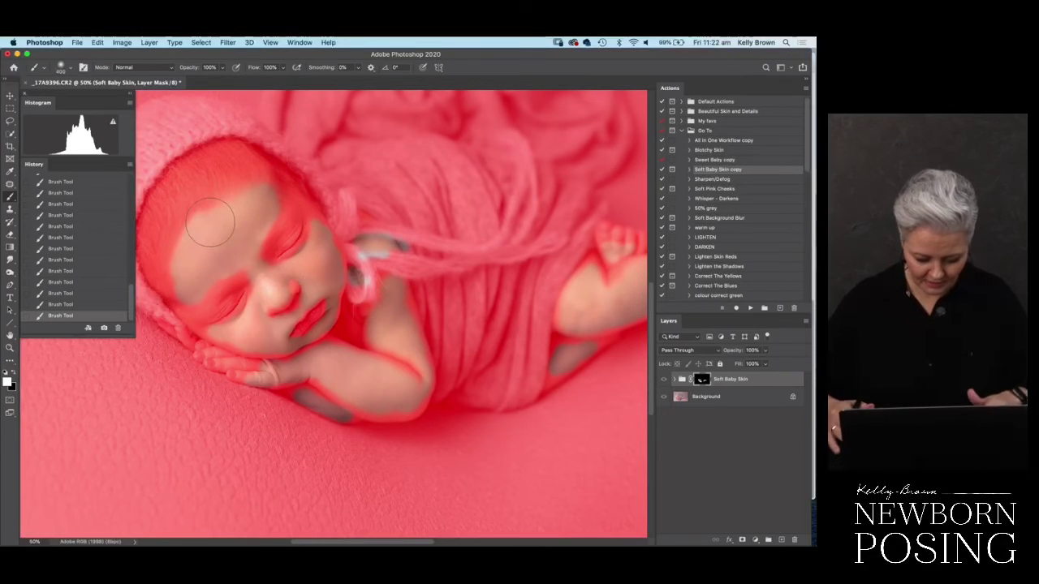
{"action": "key", "text": "backslash"}
- Compare the face with and without the Soft Baby Skin group, lower its opacity to 67% and merge the visible layers
{"action": "key", "text": "super+equal"}
{"action": "key", "text": "super+equal"}
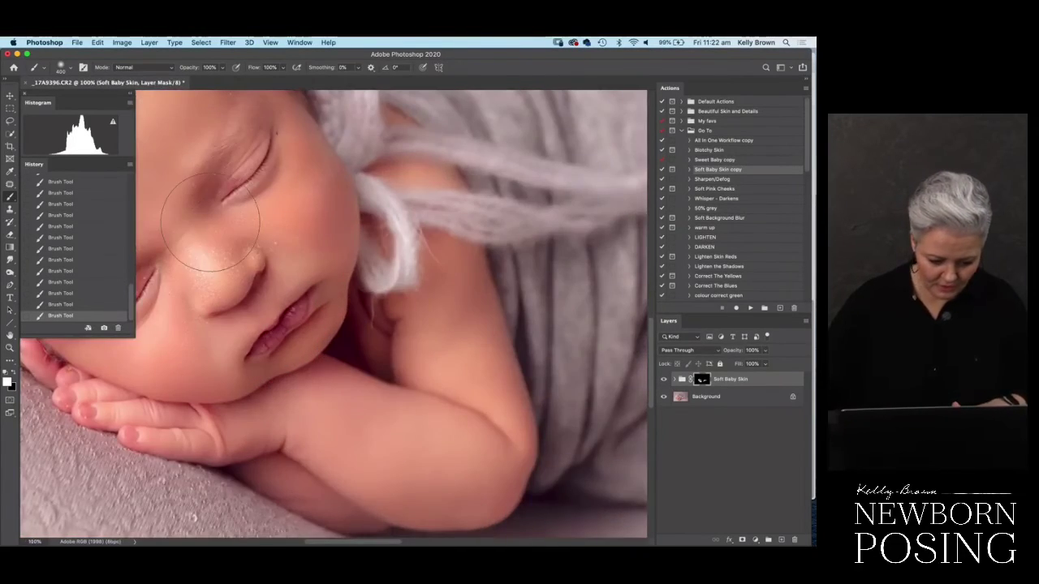
{"action": "left_click_drag", "start_coordinate": [398, 335], "coordinate": [513, 357]}
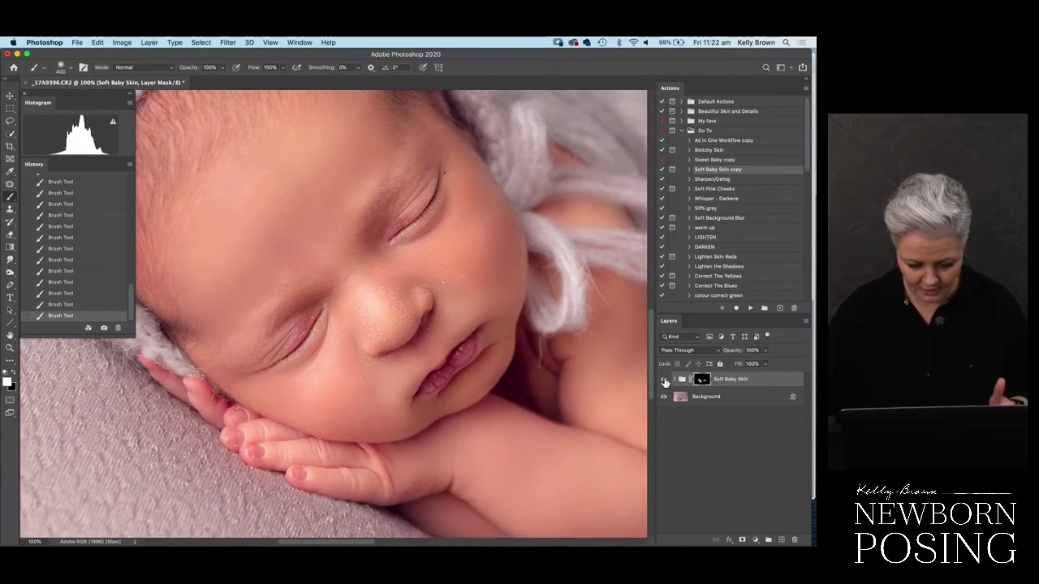
{"action": "left_click", "coordinate": [664, 380]}
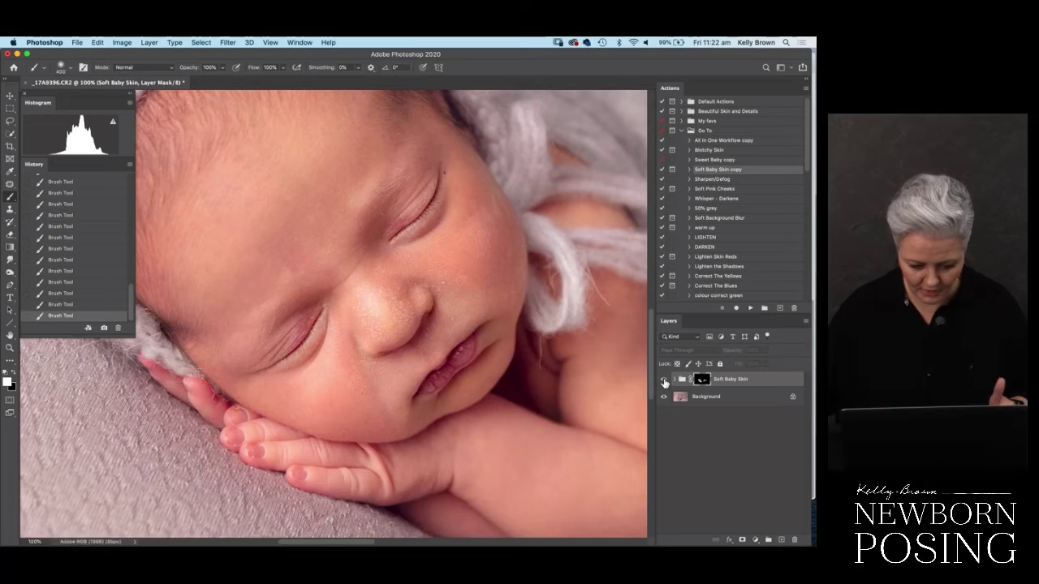
{"action": "left_click", "coordinate": [664, 380]}
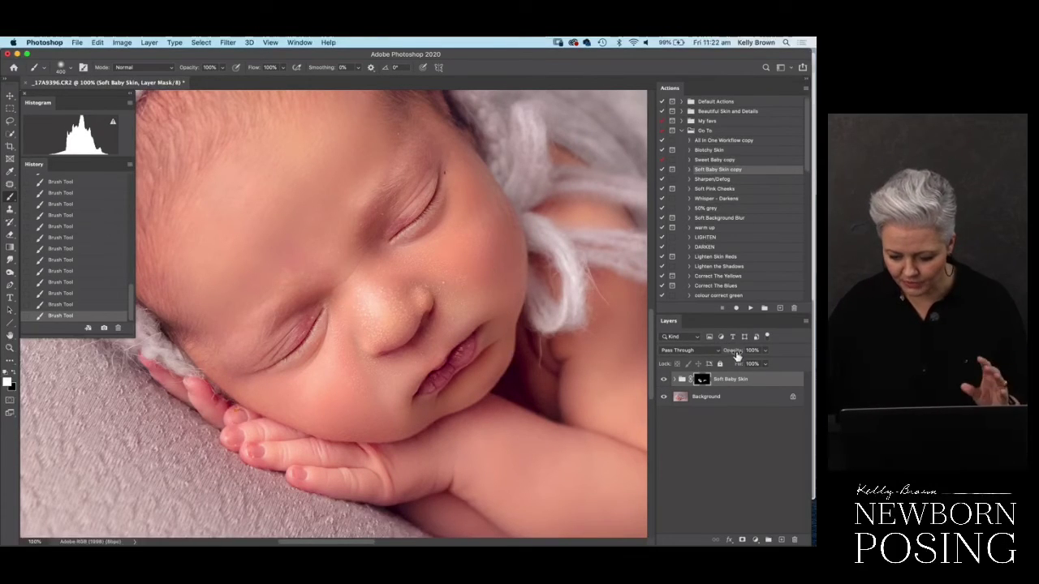
{"action": "left_click_drag", "start_coordinate": [734, 350], "coordinate": [731, 357]}
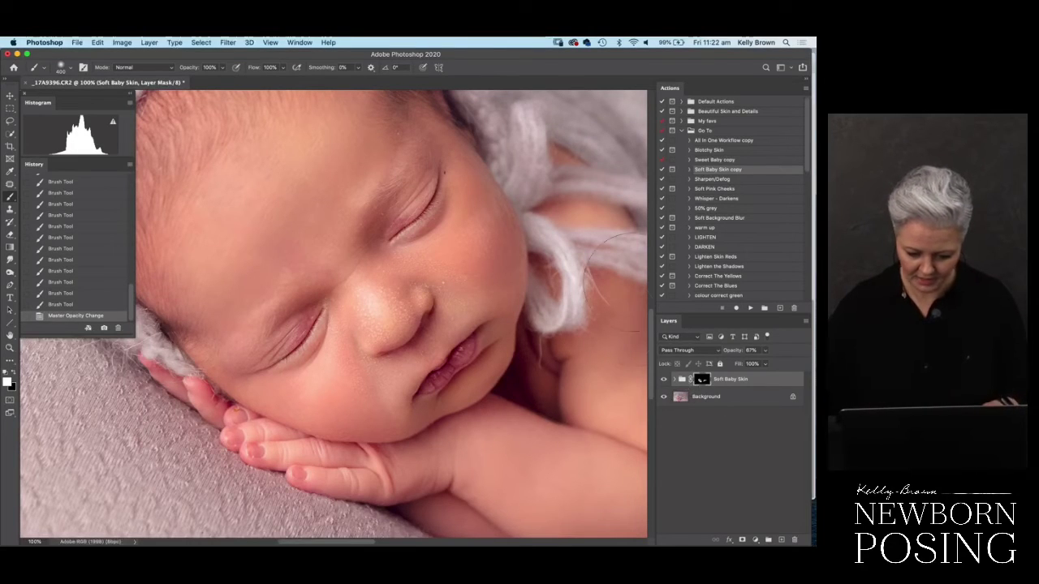
{"action": "left_click", "coordinate": [663, 380]}
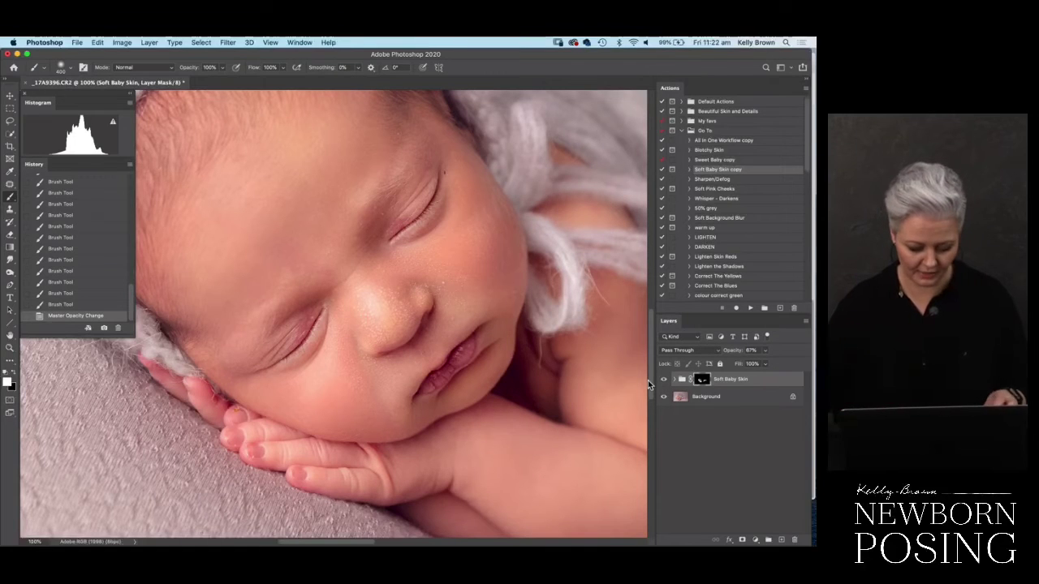
{"action": "key", "text": "super+shift+e"}
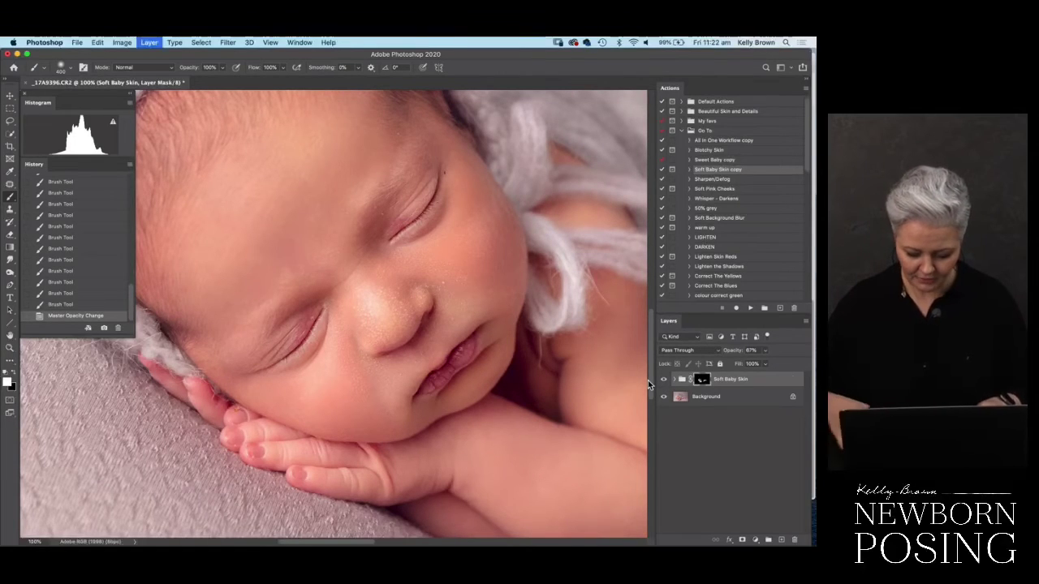
- View the whole portrait and compare the originally opened state with Snapshot 2, leaving Snapshot 2 active
{"action": "key", "text": "super+0"}
{"action": "key", "text": "super+minus"}
{"action": "key", "text": "super+minus"}
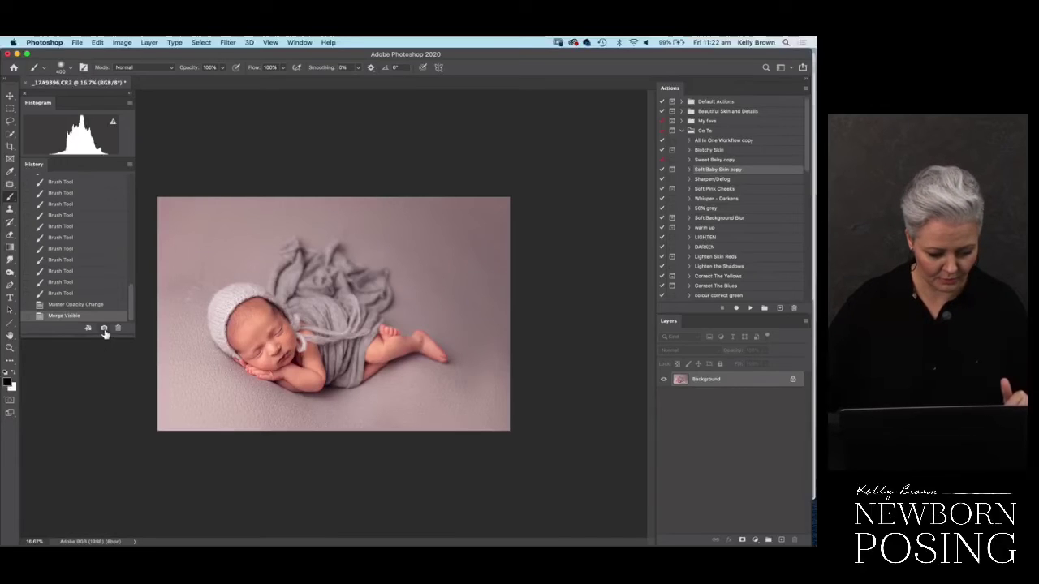
{"action": "left_click_drag", "start_coordinate": [131, 315], "coordinate": [149, 163]}
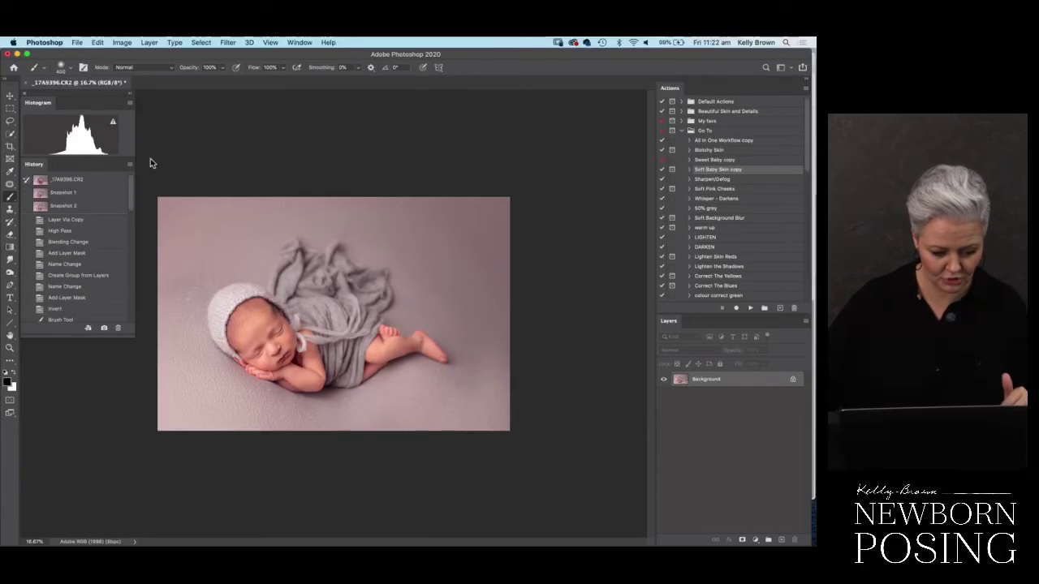
{"action": "left_click", "coordinate": [111, 180]}
{"action": "left_click", "coordinate": [111, 207]}
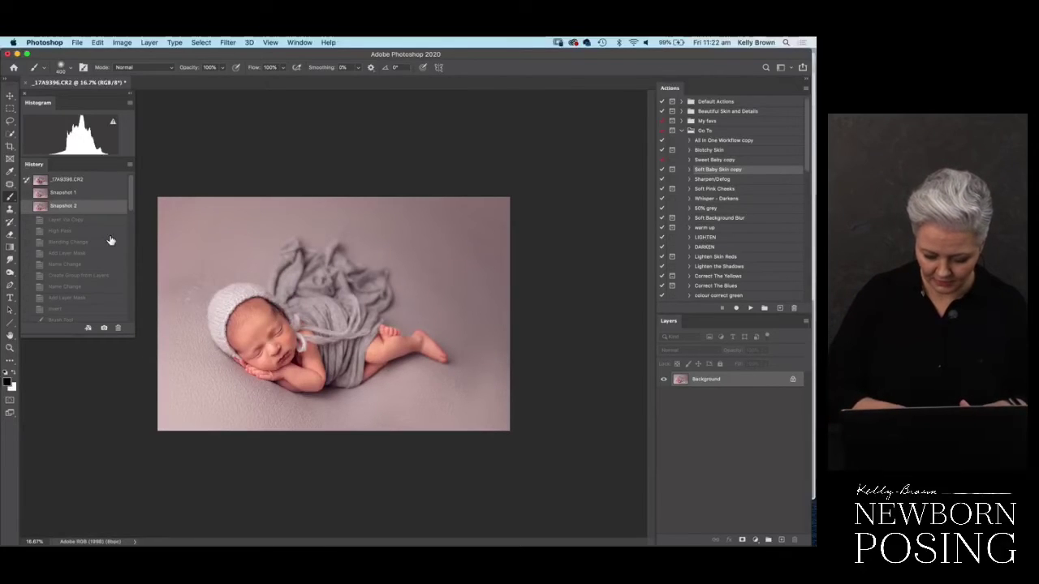
- Duplicate the Background layer for blemish retouching
{"action": "key", "text": "super+j"}
{"action": "key", "text": "super+equal"}
{"action": "key", "text": "super+equal"}
{"action": "key", "text": "super+equal"}
{"action": "key", "text": "super+equal"}
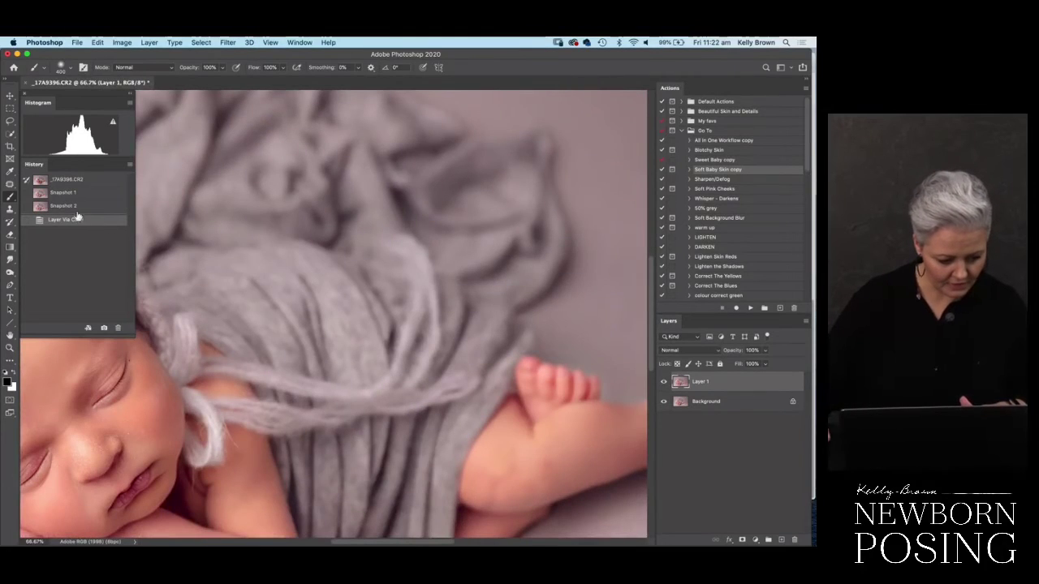
- Examine the skin around the baby's nose, eyes, cheek and lips at up to 300% for remaining blemishes and white spots
{"action": "left_click", "coordinate": [10, 184]}
{"action": "key", "text": "super+equal"}
{"action": "key", "text": "super+equal"}
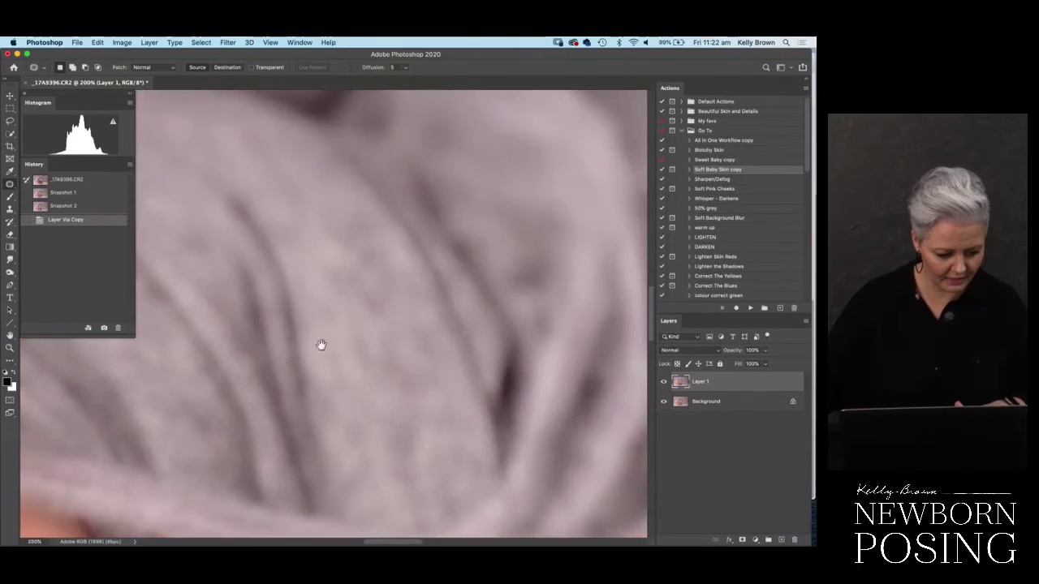
{"action": "left_click_drag", "start_coordinate": [321, 345], "coordinate": [540, 289]}
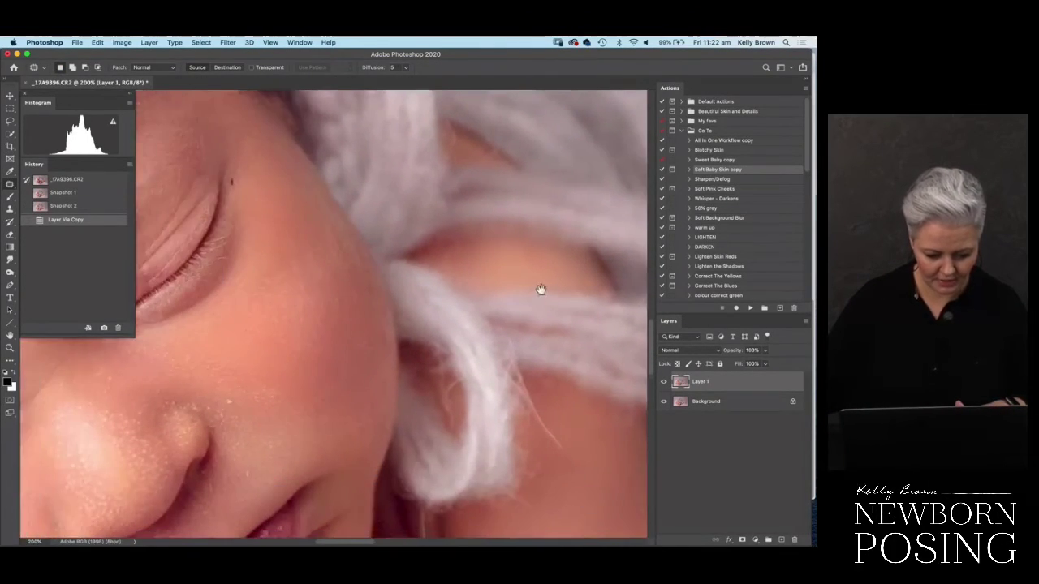
{"action": "key", "text": "super+minus"}
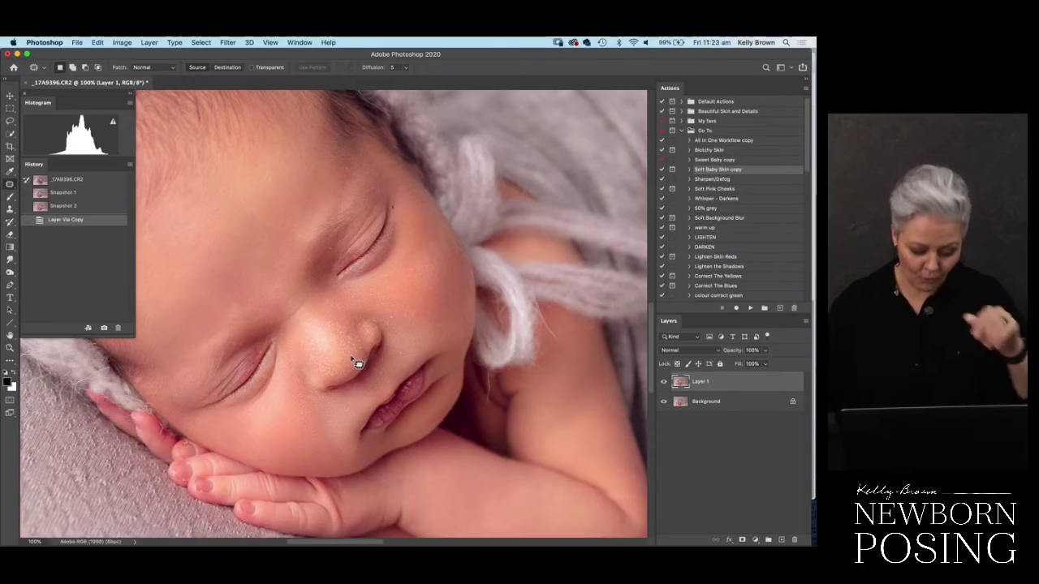
{"action": "key", "text": "super+plus"}
{"action": "key", "text": "super+plus"}
{"action": "left_click_drag", "start_coordinate": [393, 272], "coordinate": [384, 254]}
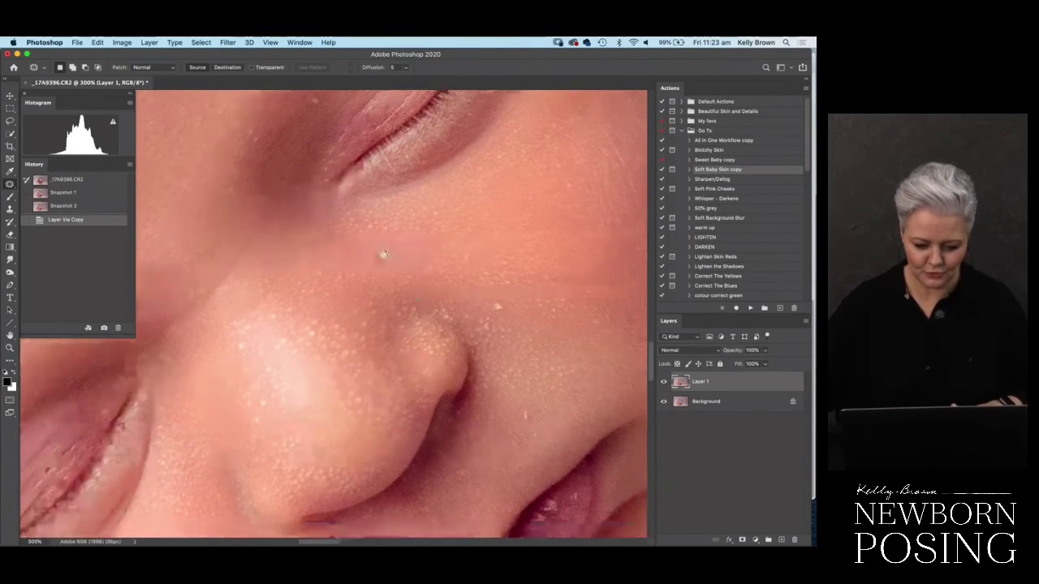
{"action": "scroll", "coordinate": [389, 251], "scroll_direction": "down", "scroll_amount": 5}
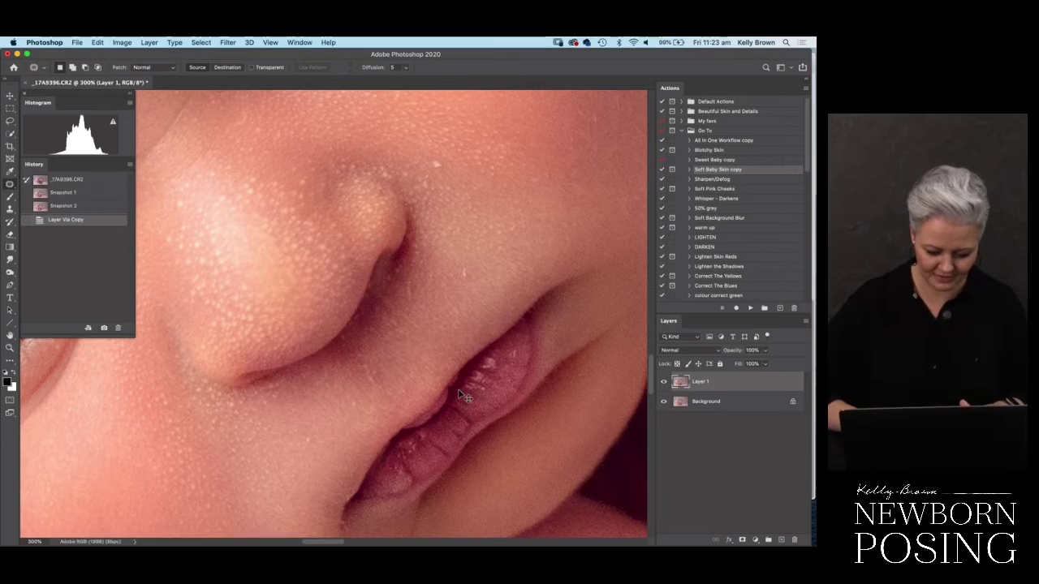
{"action": "key", "text": "super+minus"}
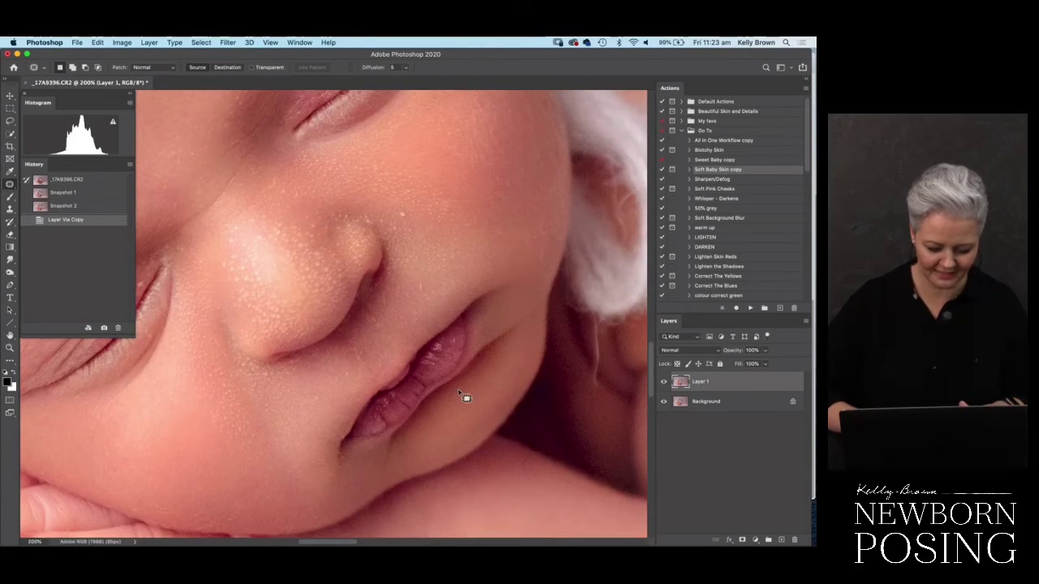
{"action": "key", "text": "super+minus"}
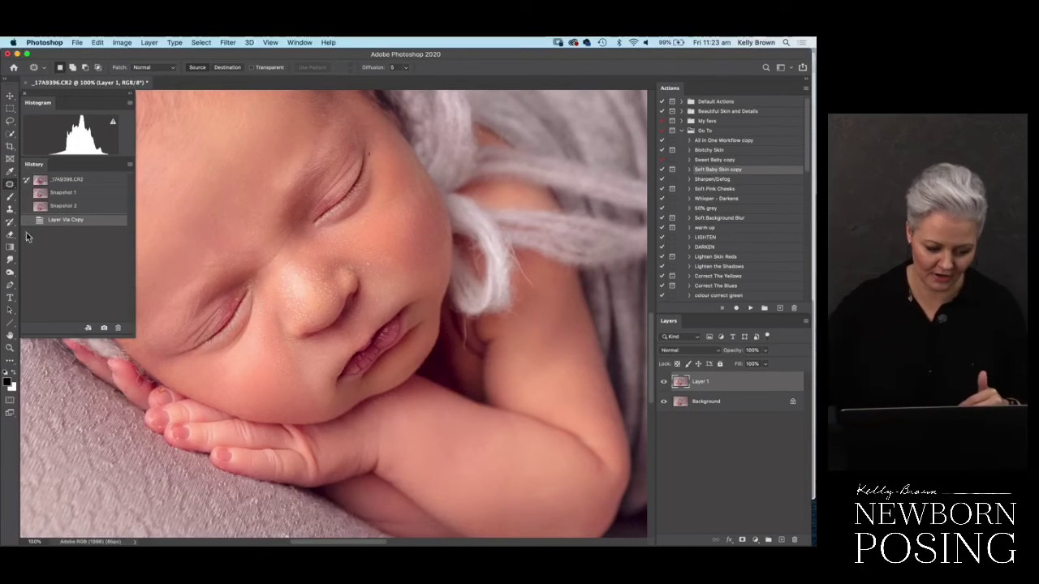
- Heal the small spots on the nose and beside the inner eye corners with a 20 px content-aware Spot Healing Brush
{"action": "left_click", "coordinate": [12, 185]}
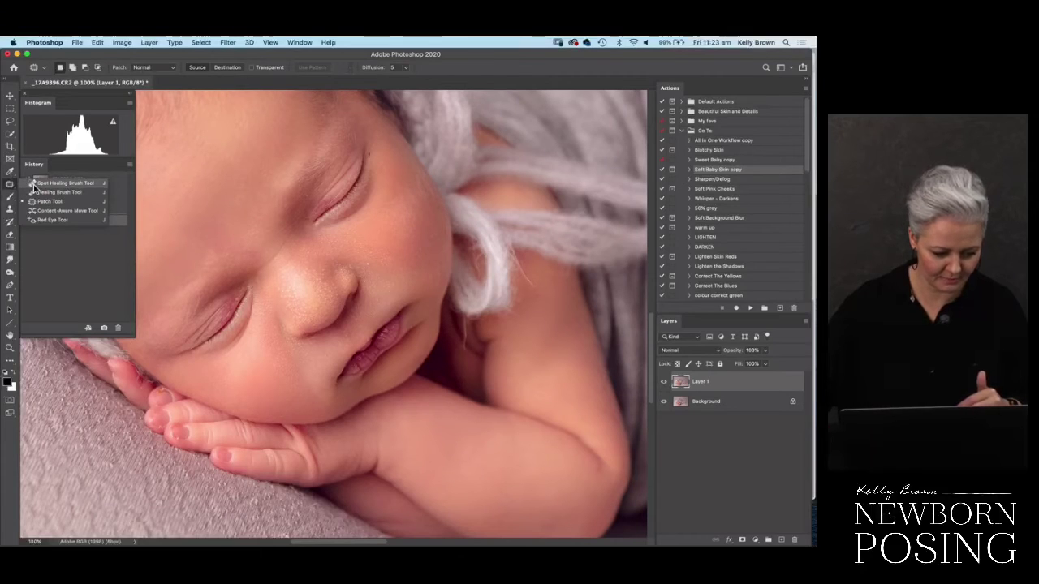
{"action": "left_click", "coordinate": [49, 180]}
{"action": "key", "text": "bracketleft"}
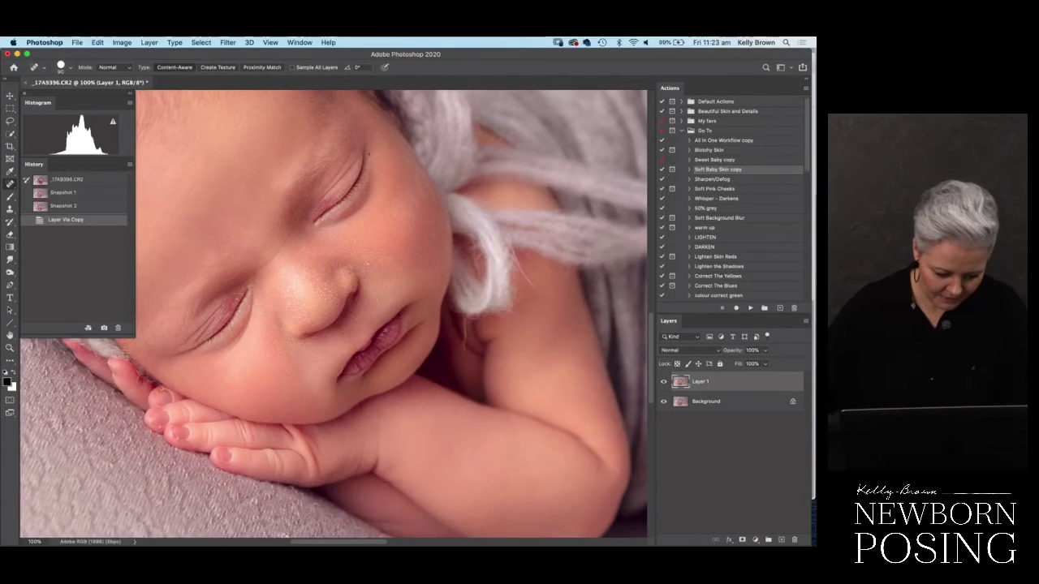
{"action": "left_click", "coordinate": [294, 278]}
{"action": "left_click", "coordinate": [283, 280]}
{"action": "left_click", "coordinate": [306, 195]}
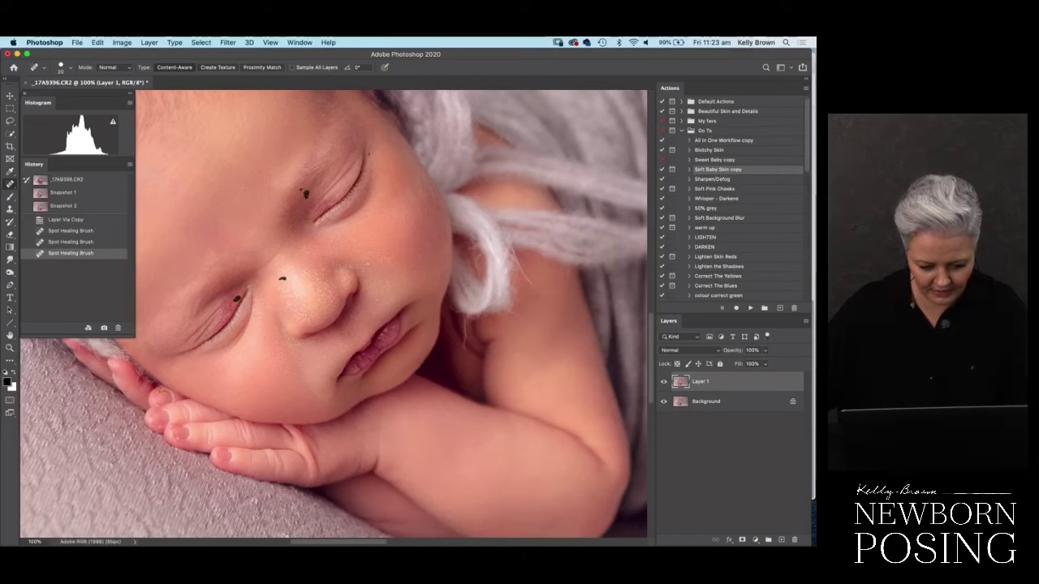
{"action": "left_click", "coordinate": [300, 191]}
{"action": "left_click", "coordinate": [289, 208]}
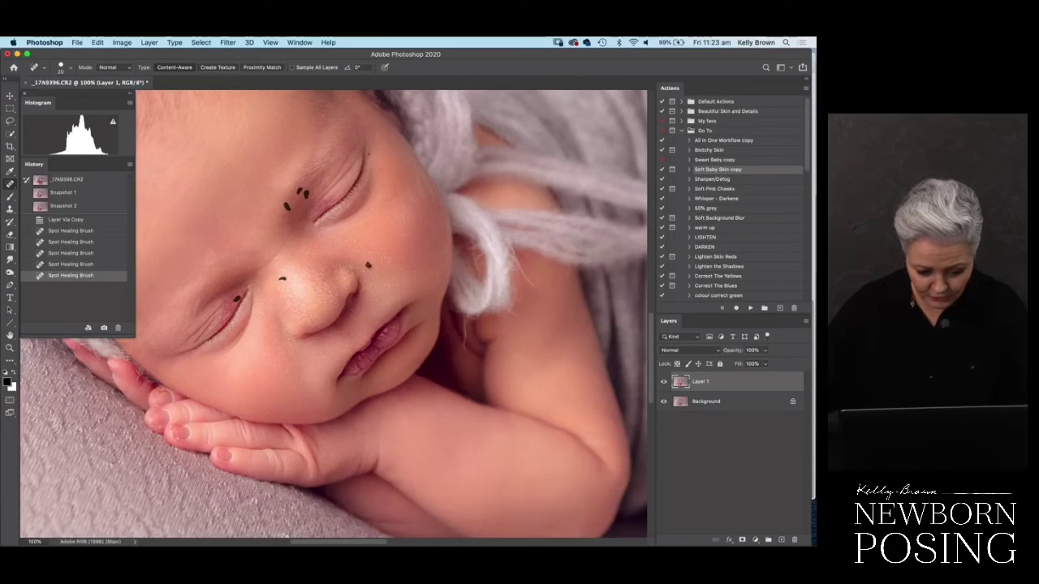
- Spot-heal the cluster of pale specks on the cheek beside the baby's nostril
{"action": "left_click", "coordinate": [367, 271]}
{"action": "left_click", "coordinate": [364, 270]}
{"action": "left_click", "coordinate": [360, 267]}
{"action": "left_click", "coordinate": [352, 269]}
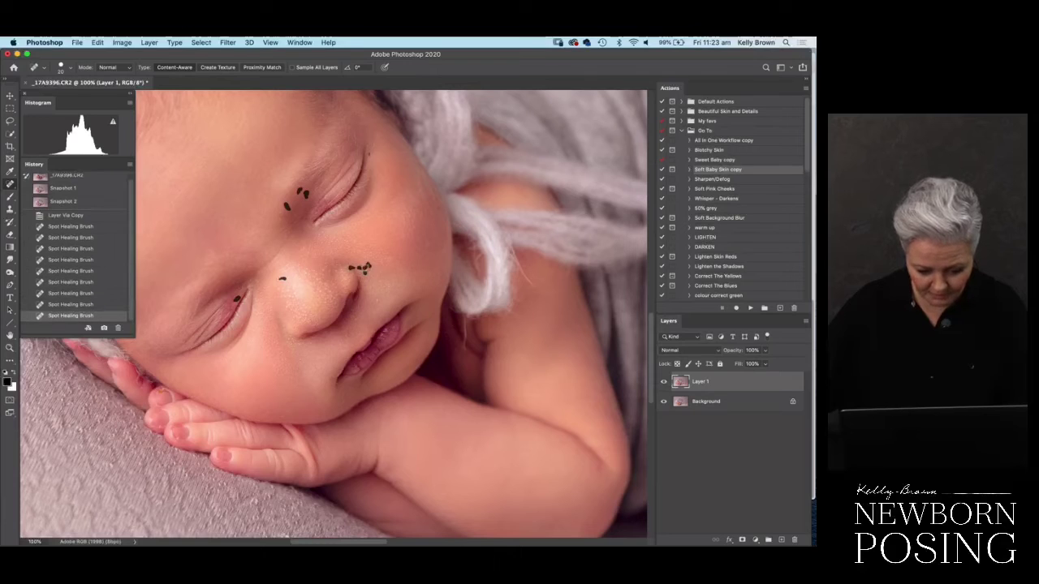
{"action": "left_click", "coordinate": [360, 267]}
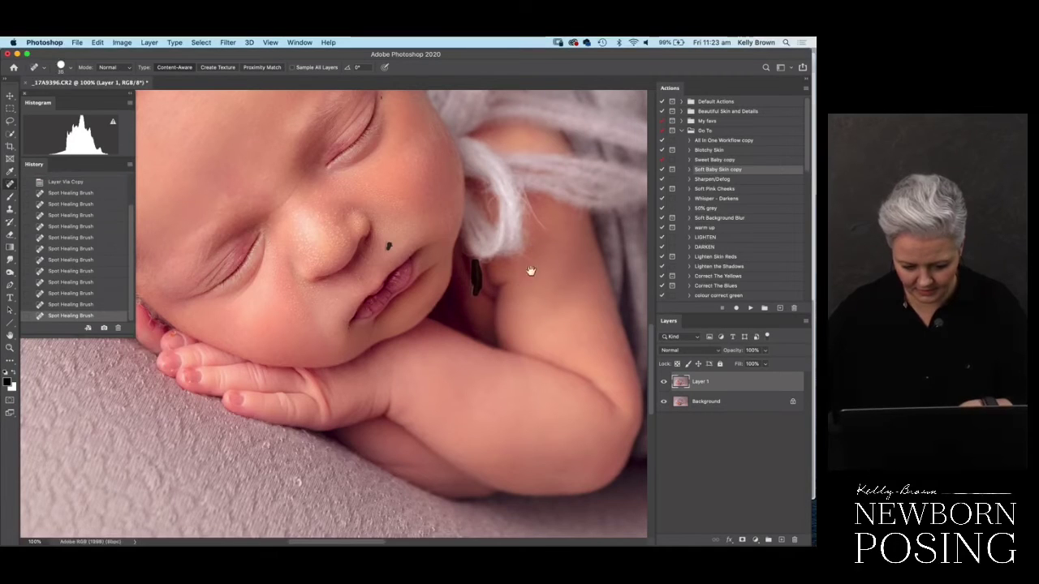
- Spot-heal the stray tie fibres over the shoulder and the specks around the eyes, fingers and blanket
{"action": "left_click_drag", "start_coordinate": [523, 304], "coordinate": [487, 318]}
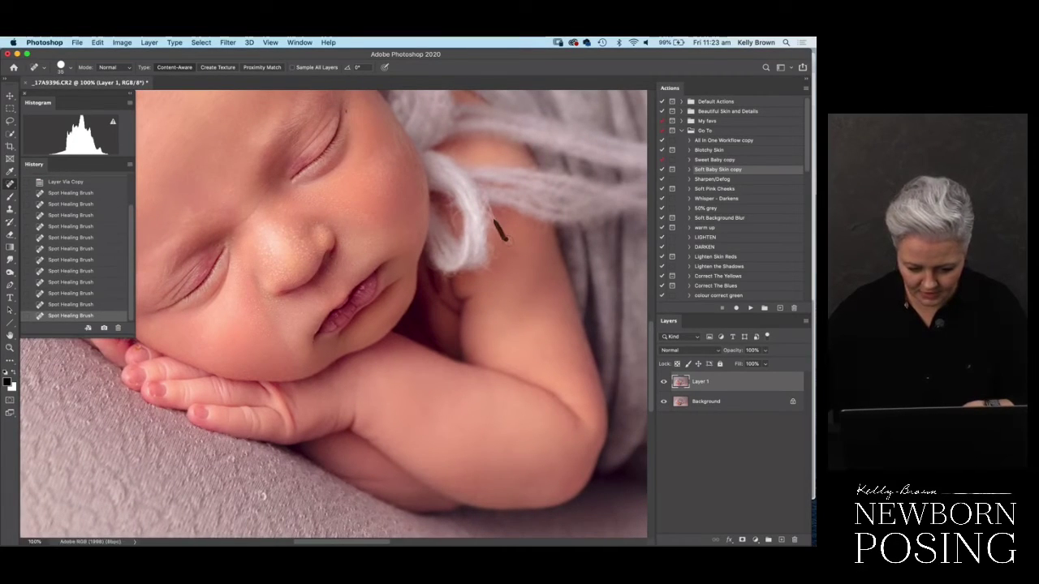
{"action": "mouse_move", "coordinate": [377, 259]}
{"action": "left_mouse_down"}
{"action": "mouse_move", "coordinate": [413, 265]}
{"action": "mouse_move", "coordinate": [442, 295]}
{"action": "left_mouse_up"}
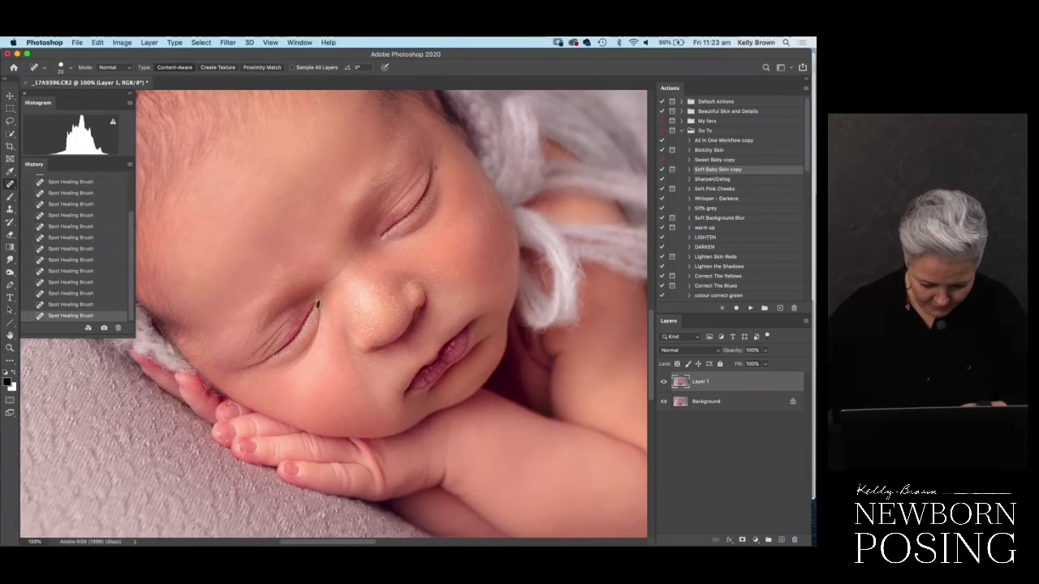
{"action": "left_click_drag", "start_coordinate": [324, 295], "coordinate": [317, 300]}
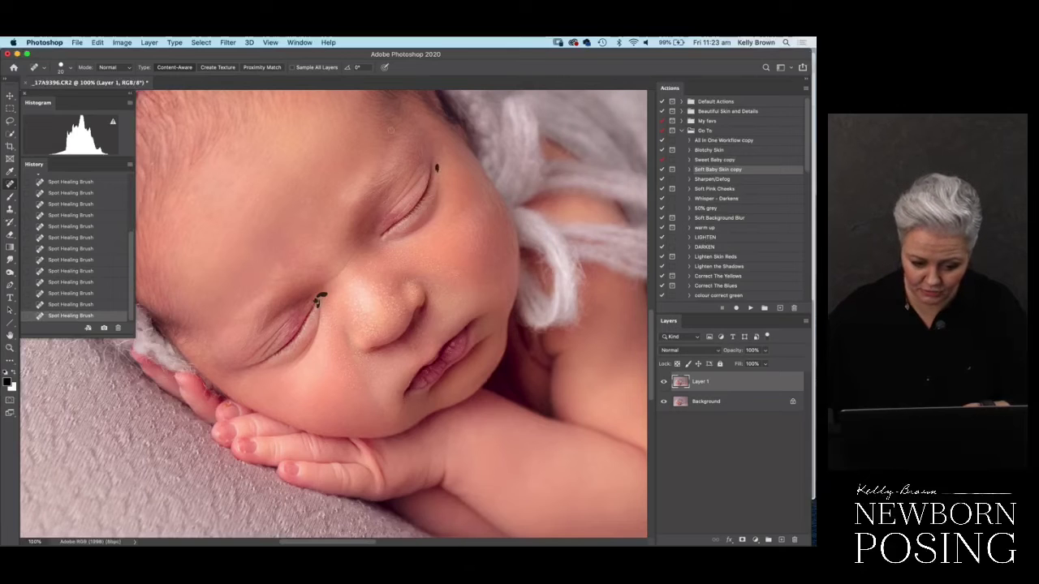
{"action": "left_click_drag", "start_coordinate": [319, 300], "coordinate": [400, 236]}
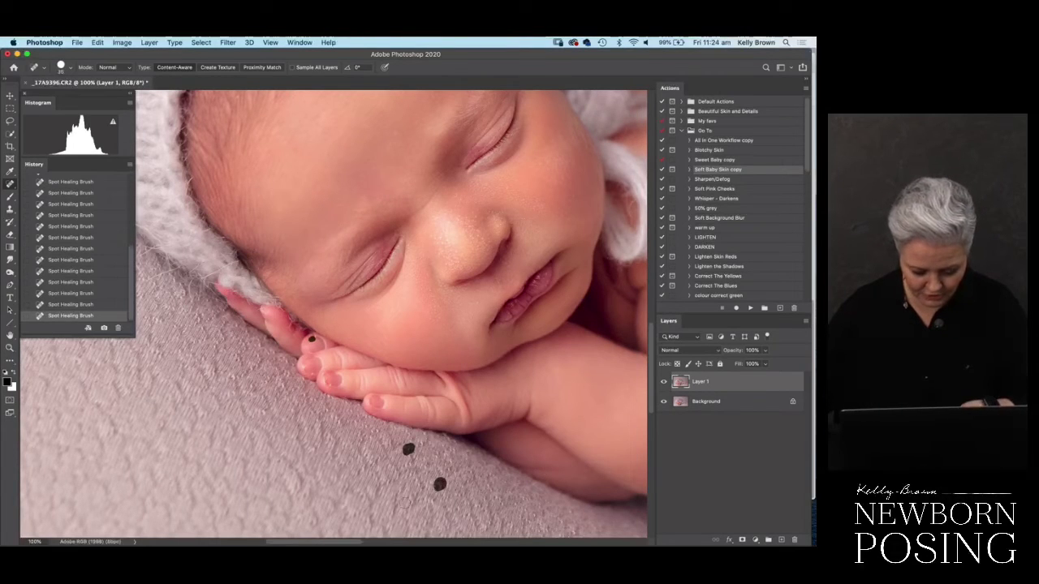
- Spot-heal the specks on the blanket below the baby's hands and check the arms, wrap, legs and full image for remaining marks
{"action": "left_click_drag", "start_coordinate": [403, 503], "coordinate": [442, 451]}
{"action": "left_click_drag", "start_coordinate": [404, 381], "coordinate": [254, 458]}
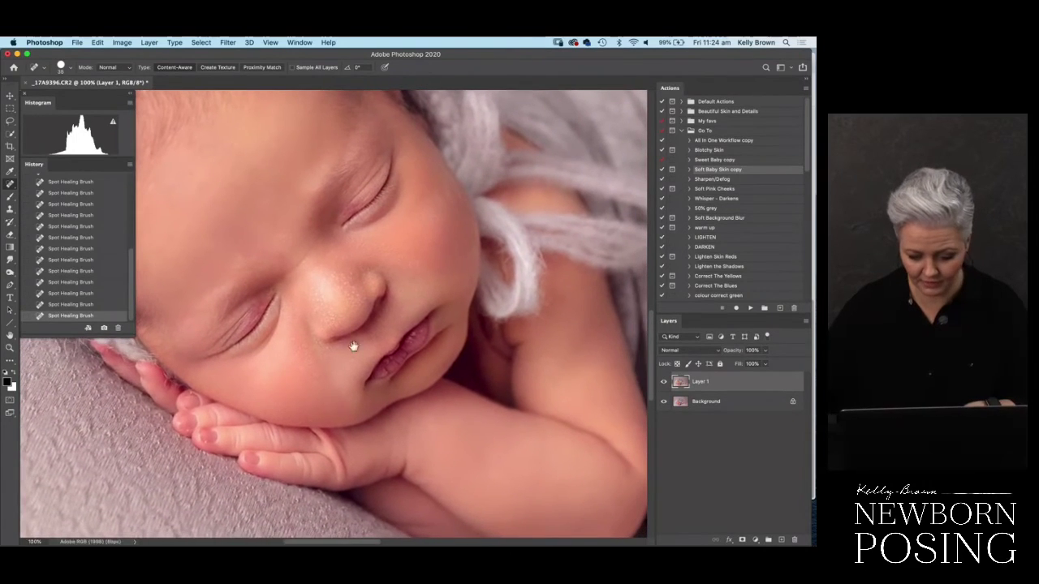
{"action": "scroll", "coordinate": [462, 414], "scroll_direction": "down", "scroll_amount": 10}
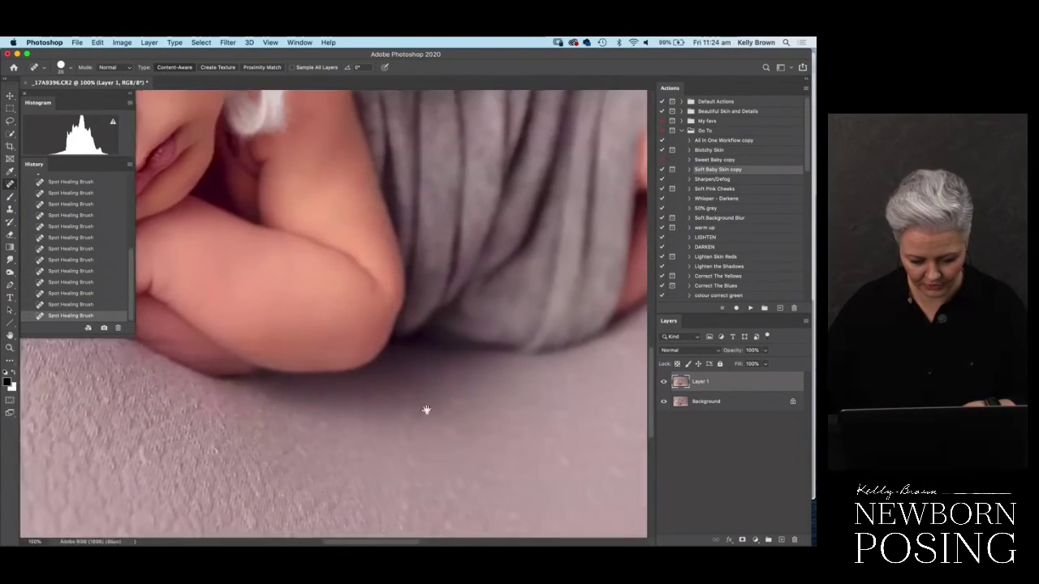
{"action": "scroll", "coordinate": [405, 418], "scroll_direction": "right", "scroll_amount": 10}
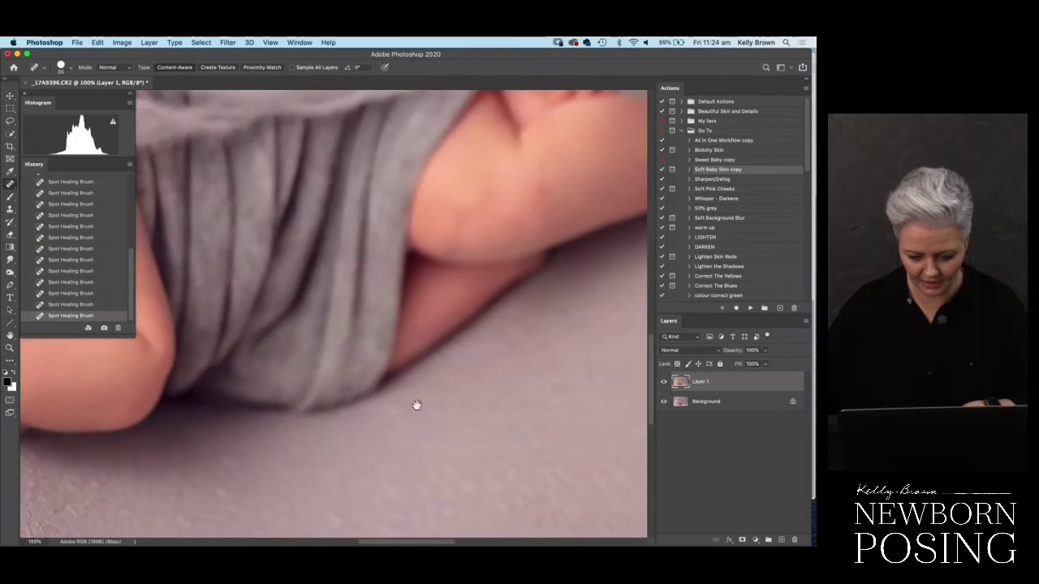
{"action": "scroll", "coordinate": [391, 426], "scroll_direction": "right", "scroll_amount": 5}
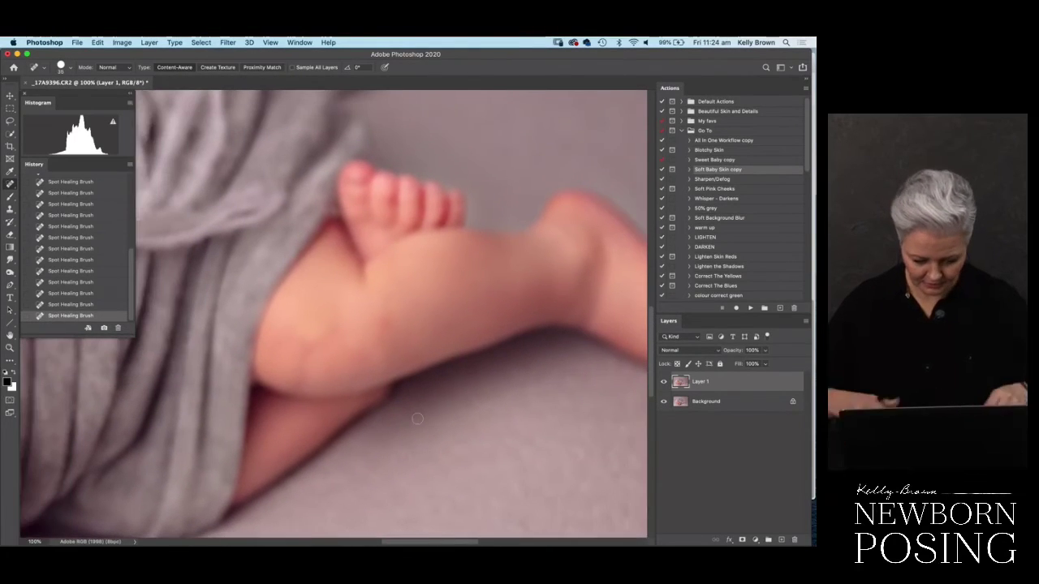
{"action": "key", "text": "super+0"}
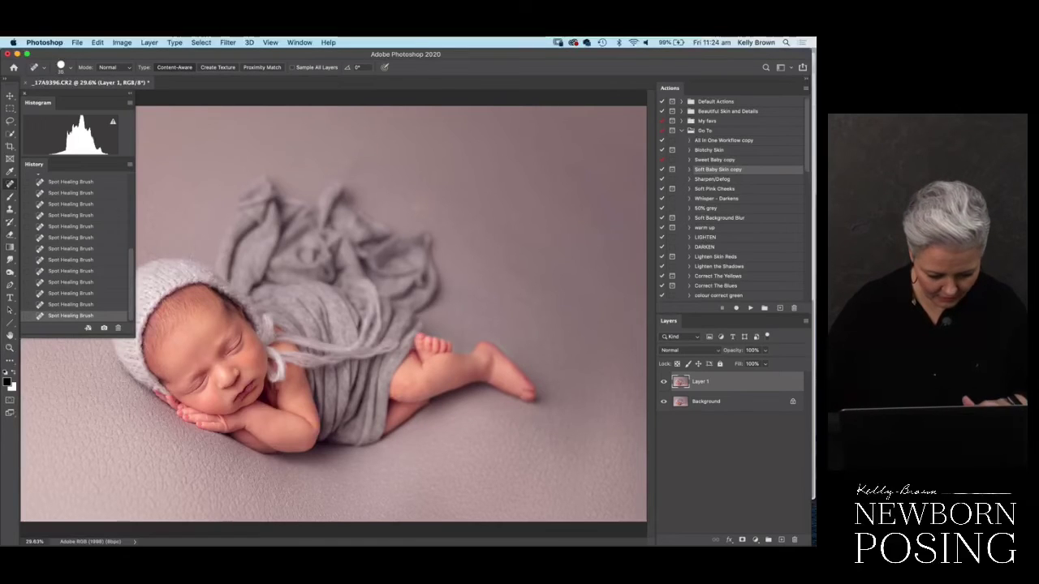
{"action": "key", "text": "super+minus"}
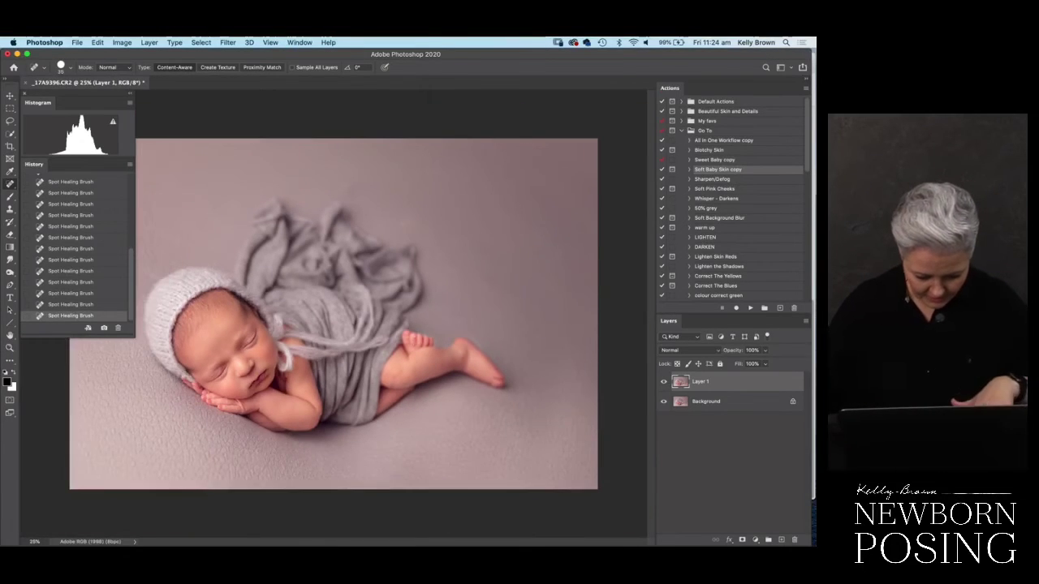
- Patch the mark on the backdrop beside the bonnet using the Patch tool in Normal mode with a nearby clean area
{"action": "key", "text": "super+plus"}
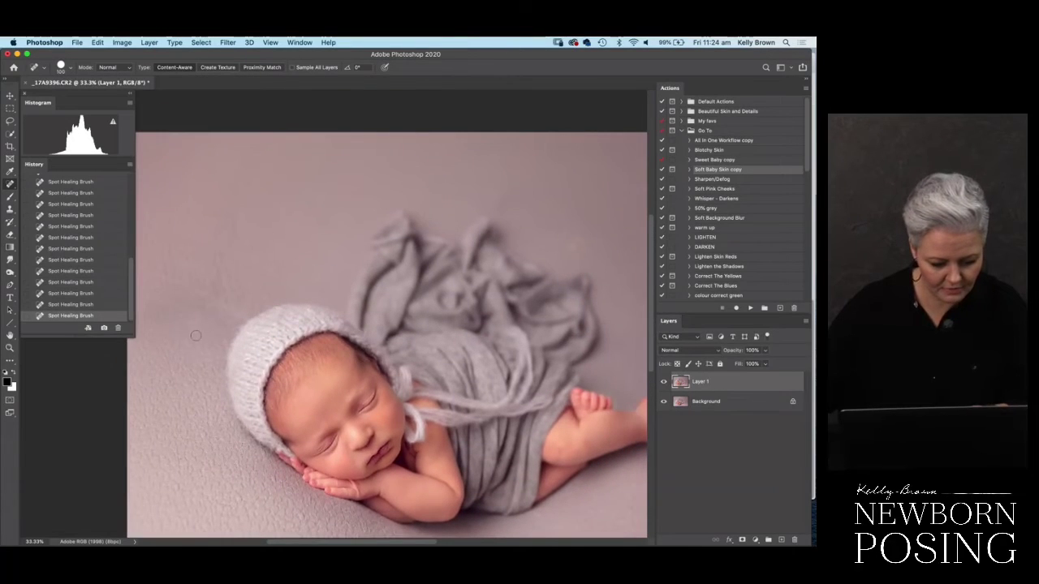
{"action": "left_click", "coordinate": [10, 184]}
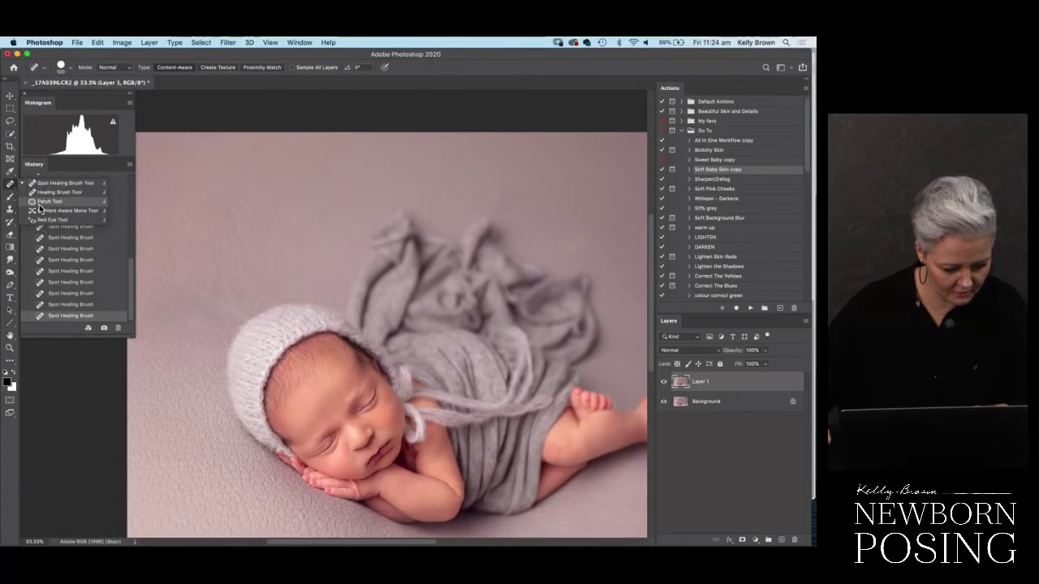
{"action": "left_click", "coordinate": [51, 208]}
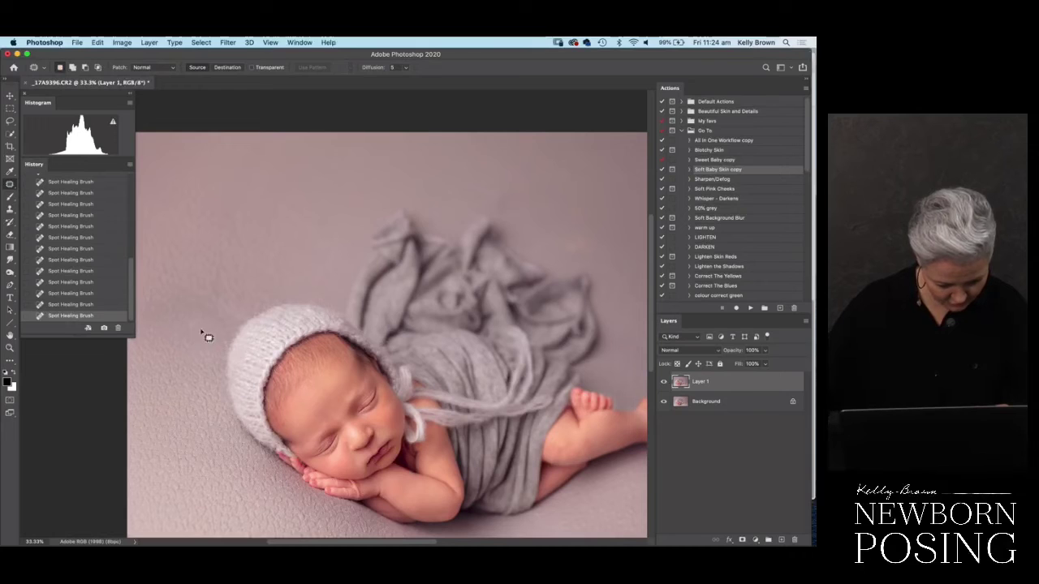
{"action": "mouse_move", "coordinate": [201, 331]}
{"action": "left_mouse_down"}
{"action": "mouse_move", "coordinate": [181, 327]}
{"action": "mouse_move", "coordinate": [200, 328]}
{"action": "left_mouse_up"}
{"action": "left_click_drag", "start_coordinate": [197, 328], "coordinate": [171, 325]}
{"action": "key", "text": "super+d"}
- Patch the uneven spots on the backdrop just above the bonnet with smoother backdrop, clearing the selection after each
{"action": "mouse_move", "coordinate": [218, 291]}
{"action": "left_mouse_down"}
{"action": "mouse_move", "coordinate": [235, 293]}
{"action": "mouse_move", "coordinate": [220, 295]}
{"action": "left_mouse_up"}
{"action": "left_click_drag", "start_coordinate": [223, 297], "coordinate": [229, 282]}
{"action": "key", "text": "super+d"}
{"action": "key", "text": "super+d"}
{"action": "mouse_move", "coordinate": [232, 280]}
{"action": "left_mouse_down"}
{"action": "mouse_move", "coordinate": [280, 297]}
{"action": "mouse_move", "coordinate": [237, 308]}
{"action": "left_mouse_up"}
{"action": "left_click_drag", "start_coordinate": [234, 307], "coordinate": [231, 293]}
{"action": "key", "text": "super+d"}
{"action": "mouse_move", "coordinate": [230, 293]}
{"action": "left_mouse_down"}
{"action": "mouse_move", "coordinate": [229, 282]}
{"action": "mouse_move", "coordinate": [275, 283]}
{"action": "left_mouse_up"}
{"action": "key", "text": "super+d"}
- Patch the uneven spot on the backdrop above the draped wrap with clean backdrop
{"action": "scroll", "coordinate": [290, 278], "scroll_direction": "right", "scroll_amount": 5}
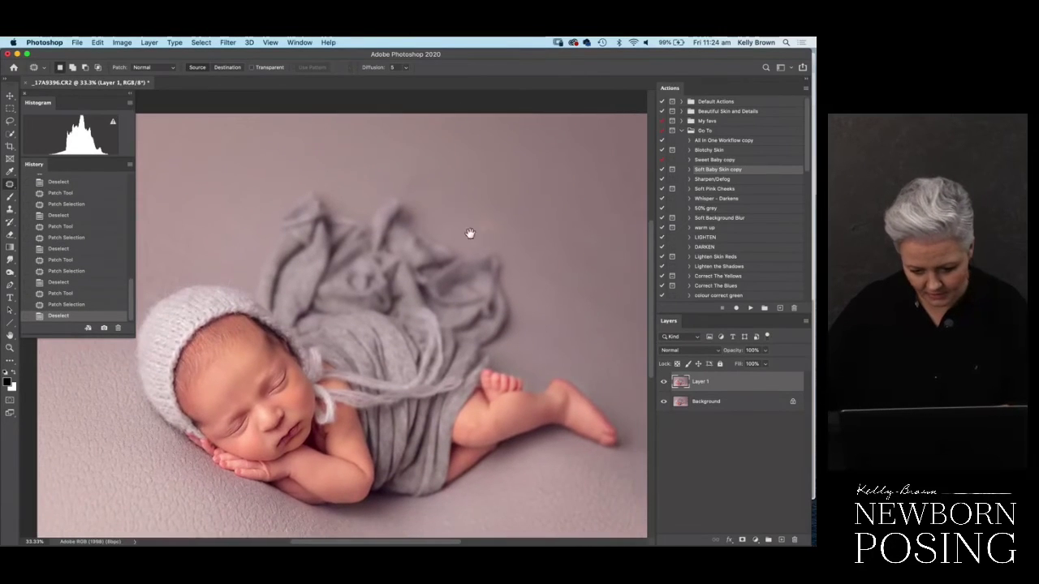
{"action": "scroll", "coordinate": [521, 341], "scroll_direction": "down", "scroll_amount": 3}
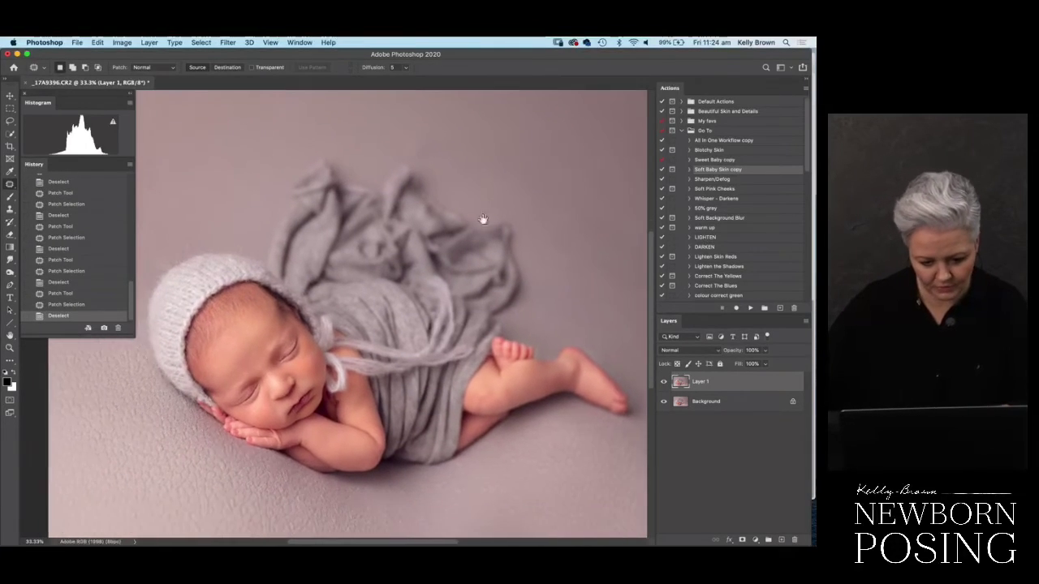
{"action": "mouse_move", "coordinate": [418, 139]}
{"action": "left_mouse_down"}
{"action": "mouse_move", "coordinate": [443, 164]}
{"action": "mouse_move", "coordinate": [417, 202]}
{"action": "left_mouse_up"}
{"action": "key", "text": "super+d"}
{"action": "scroll", "coordinate": [440, 225], "scroll_direction": "down", "scroll_amount": 5}
{"action": "scroll", "coordinate": [440, 225], "scroll_direction": "right", "scroll_amount": 2}
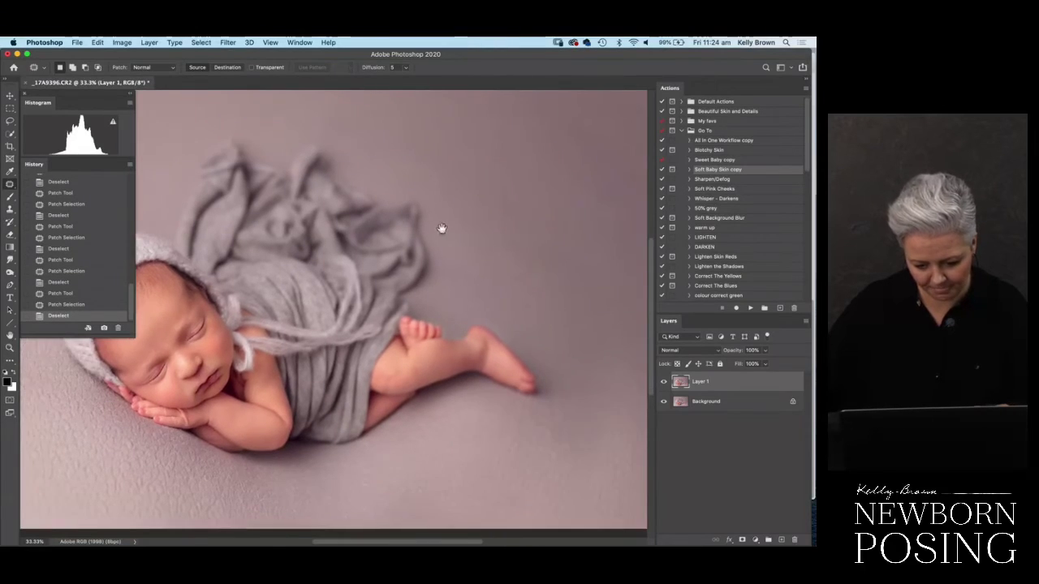
- Patch the marks on the blanket below the baby's arms and near the image's lower edge
{"action": "scroll", "coordinate": [542, 217], "scroll_direction": "left", "scroll_amount": 3}
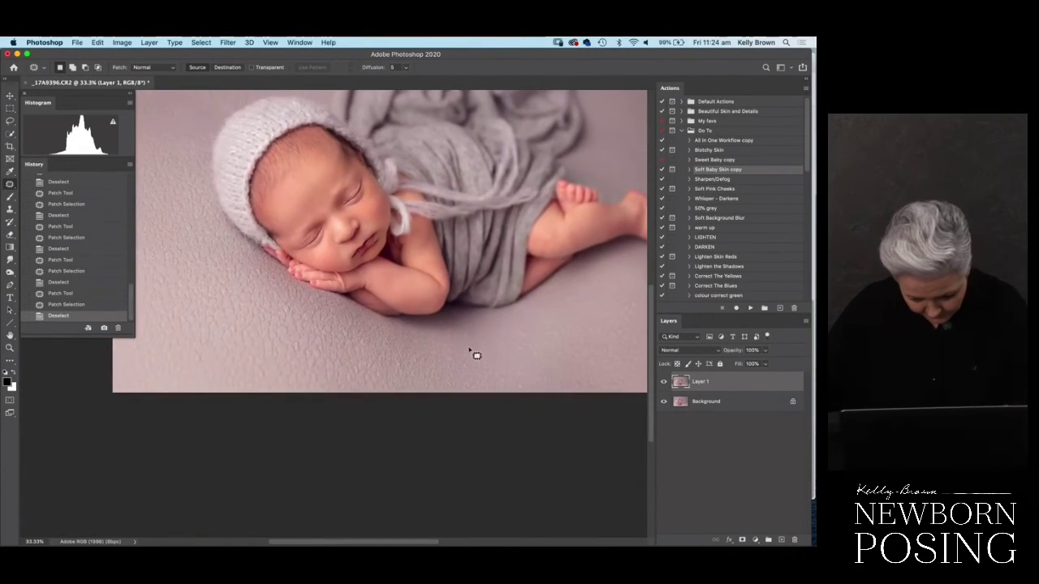
{"action": "mouse_move", "coordinate": [468, 337]}
{"action": "left_mouse_down"}
{"action": "mouse_move", "coordinate": [531, 314]}
{"action": "mouse_move", "coordinate": [522, 320]}
{"action": "left_mouse_up"}
{"action": "key", "text": "super+d"}
{"action": "key", "text": "super+d"}
{"action": "mouse_move", "coordinate": [391, 370]}
{"action": "left_mouse_down"}
{"action": "mouse_move", "coordinate": [439, 387]}
{"action": "mouse_move", "coordinate": [428, 386]}
{"action": "left_mouse_up"}
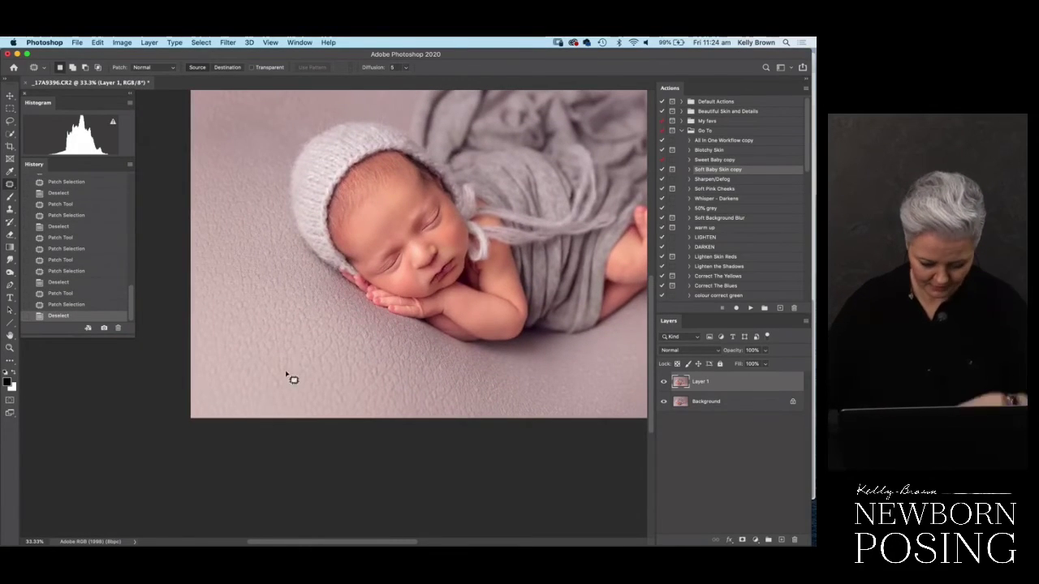
- Patch the small white specks on the baby's fingertips and around the nails at 300% zoom
{"action": "key", "text": "super+equal"}
{"action": "key", "text": "super+equal"}
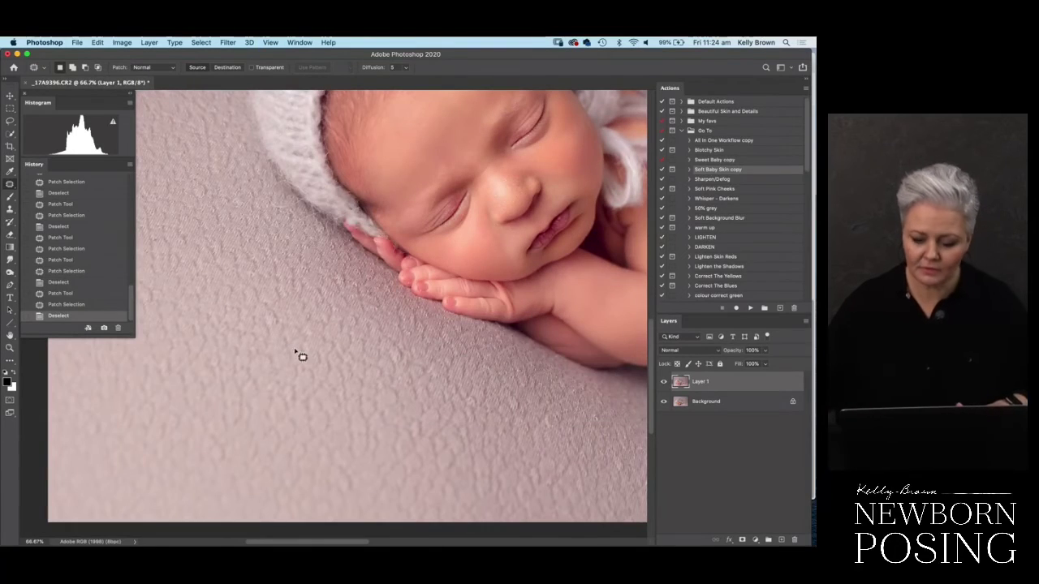
{"action": "left_click_drag", "start_coordinate": [444, 385], "coordinate": [395, 399]}
{"action": "key", "text": "super+equal"}
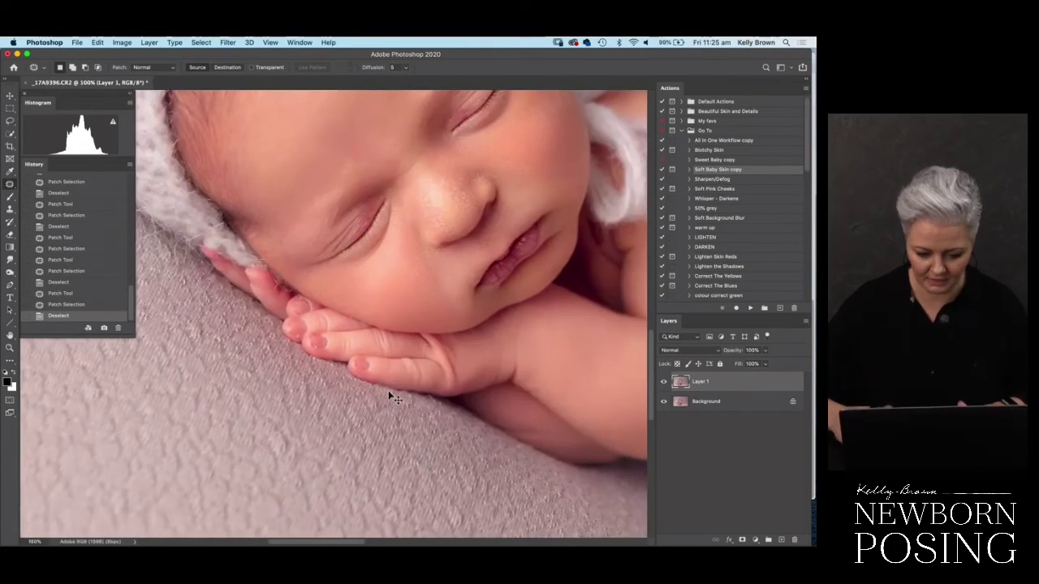
{"action": "key", "text": "super+equal"}
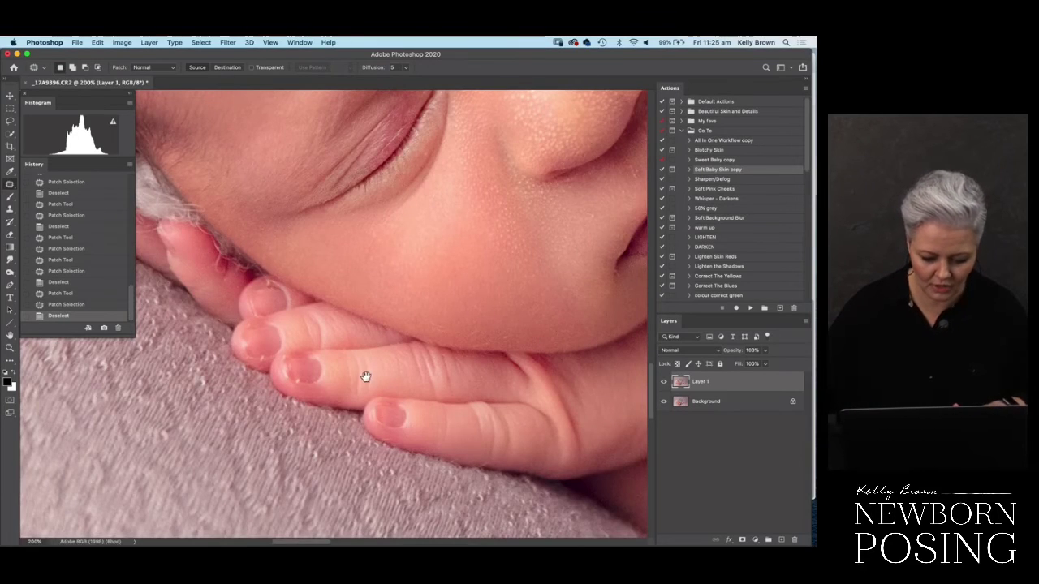
{"action": "key", "text": "super+equal"}
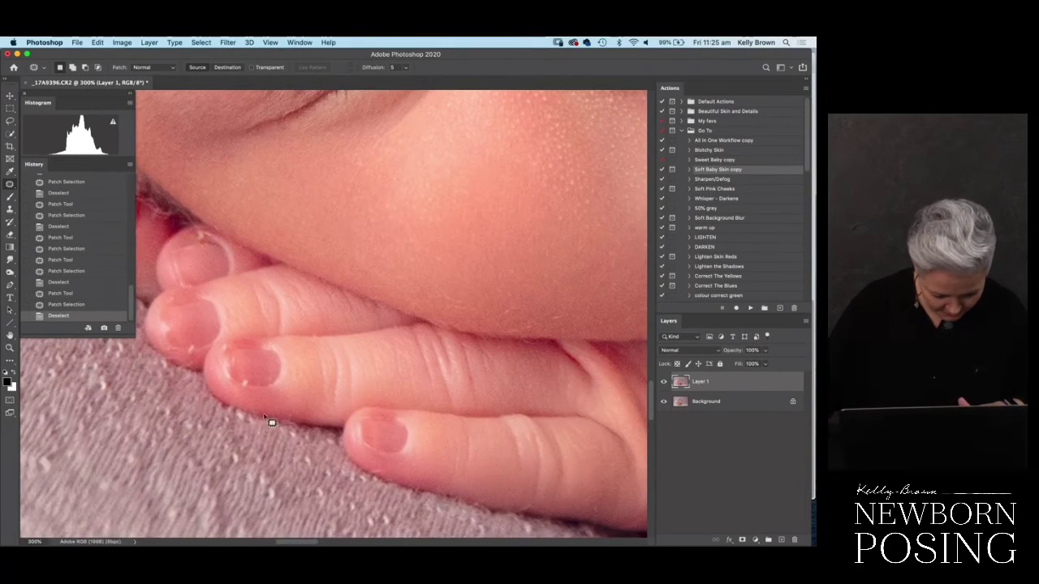
{"action": "mouse_move", "coordinate": [244, 394]}
{"action": "left_mouse_down"}
{"action": "mouse_move", "coordinate": [250, 386]}
{"action": "mouse_move", "coordinate": [200, 335]}
{"action": "mouse_move", "coordinate": [197, 359]}
{"action": "mouse_move", "coordinate": [195, 242]}
{"action": "mouse_move", "coordinate": [208, 251]}
{"action": "left_mouse_up"}
{"action": "key", "text": "super+d"}
{"action": "key", "text": "super+d"}
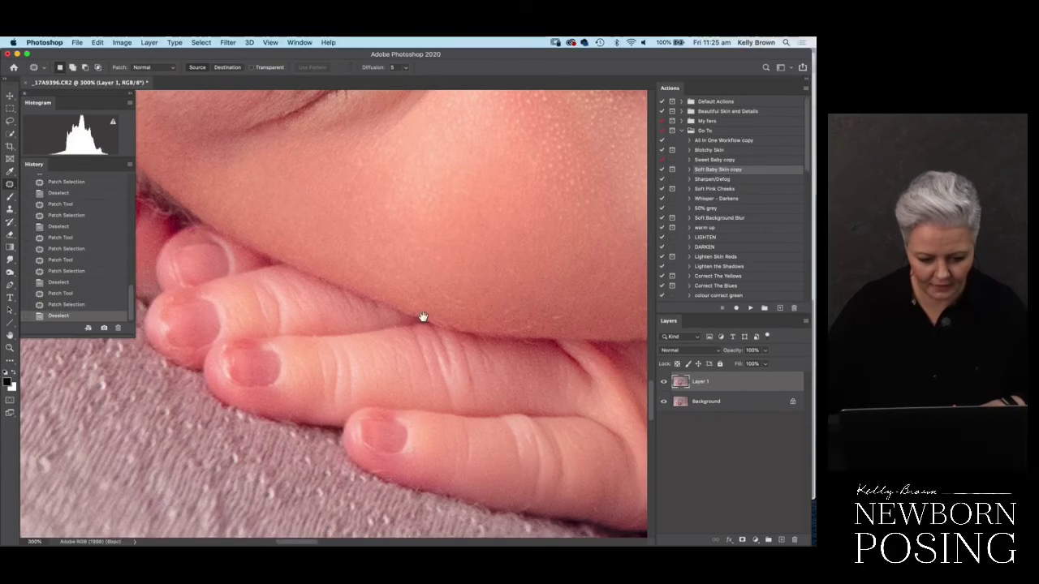
- Patch the mark on the skin between the baby's nostril and upper lip
{"action": "left_click_drag", "start_coordinate": [423, 317], "coordinate": [339, 384]}
{"action": "key", "text": "super+minus"}
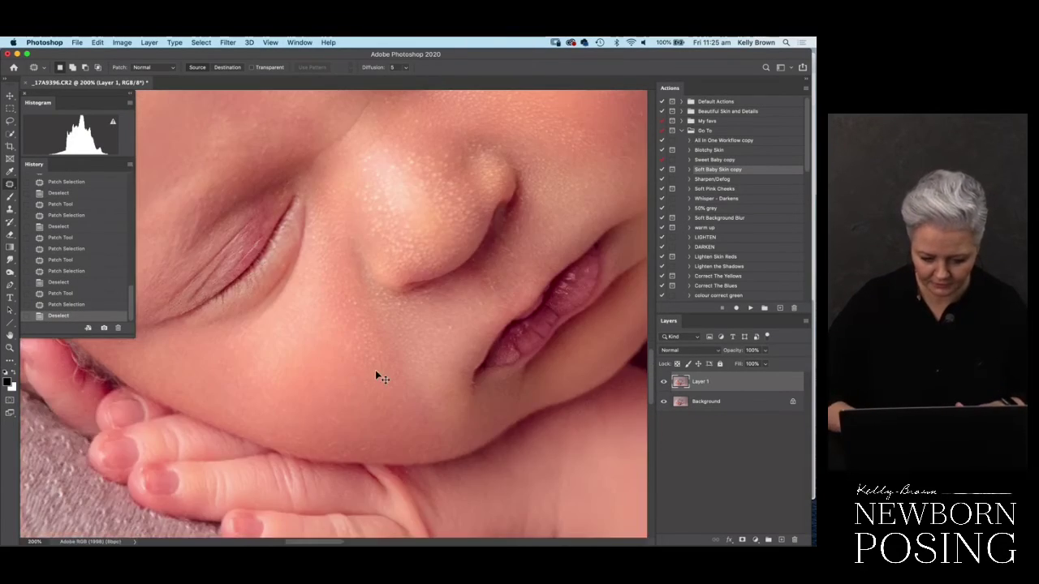
{"action": "key", "text": "super+minus"}
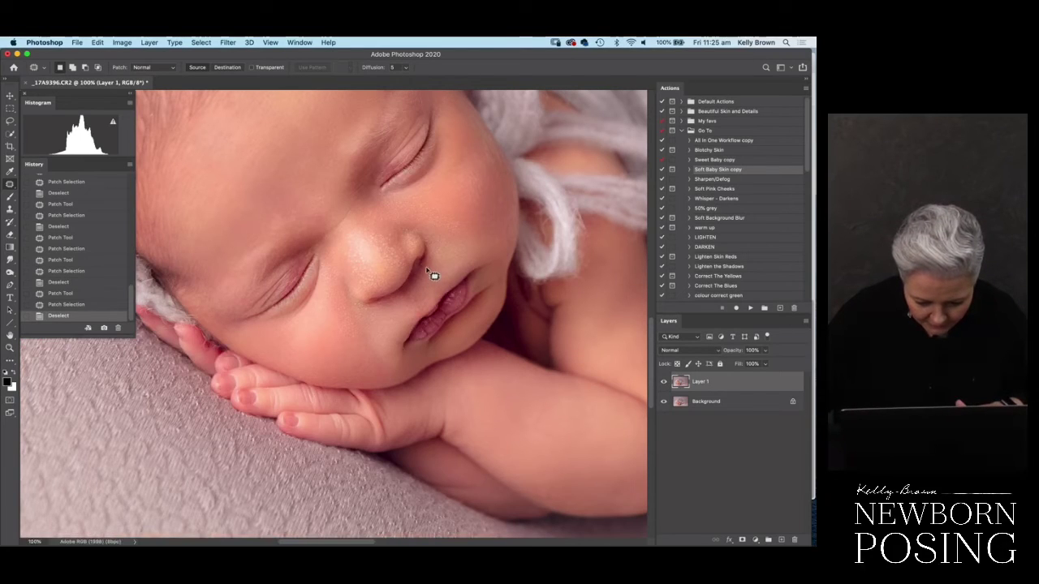
{"action": "left_click_drag", "start_coordinate": [427, 270], "coordinate": [430, 272]}
{"action": "mouse_move", "coordinate": [431, 272]}
{"action": "left_mouse_down"}
{"action": "mouse_move", "coordinate": [448, 253]}
{"action": "mouse_move", "coordinate": [414, 309]}
{"action": "left_mouse_up"}
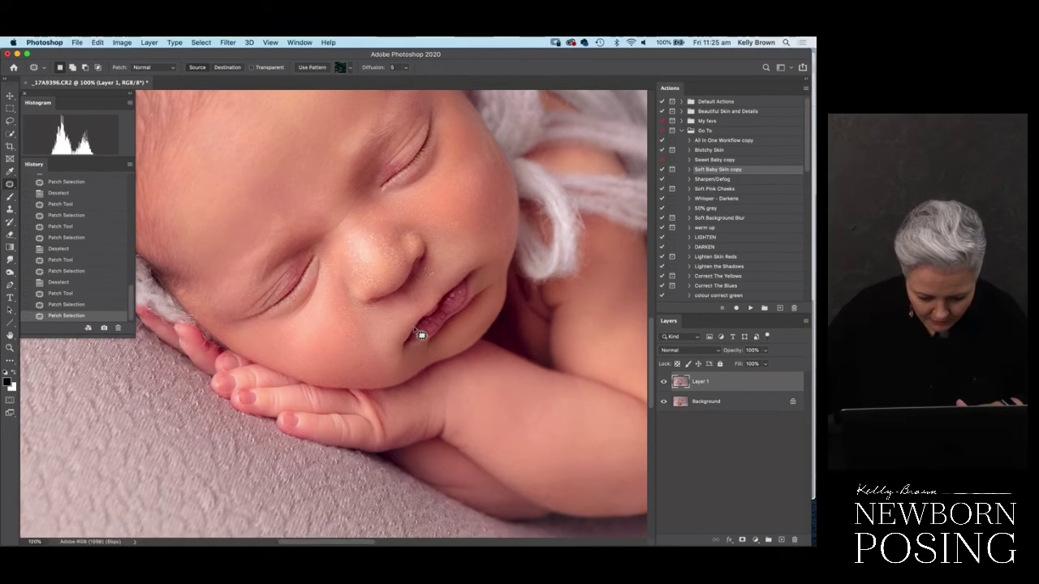
{"action": "key", "text": "super+d"}
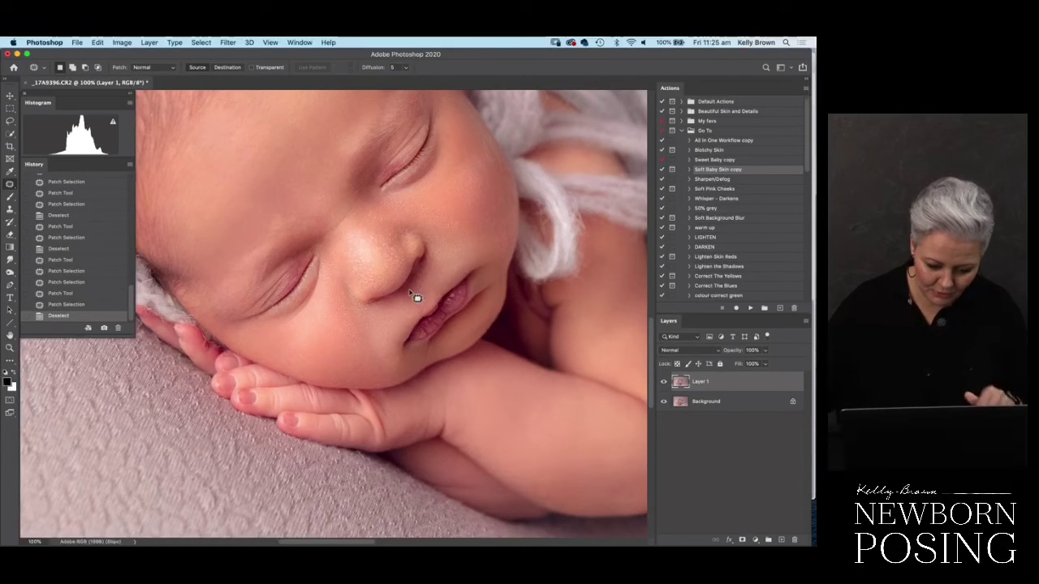
- Outline the shiny highlight on the bridge of the baby's nose and patch it with smooth cheek skin
{"action": "key", "text": "super+equal"}
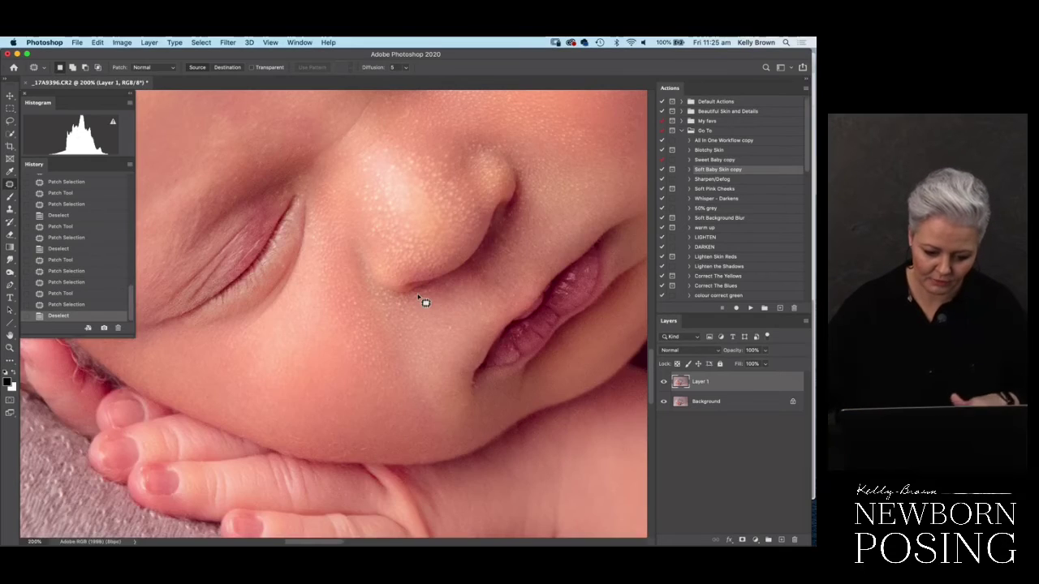
{"action": "left_click_drag", "start_coordinate": [461, 324], "coordinate": [413, 378]}
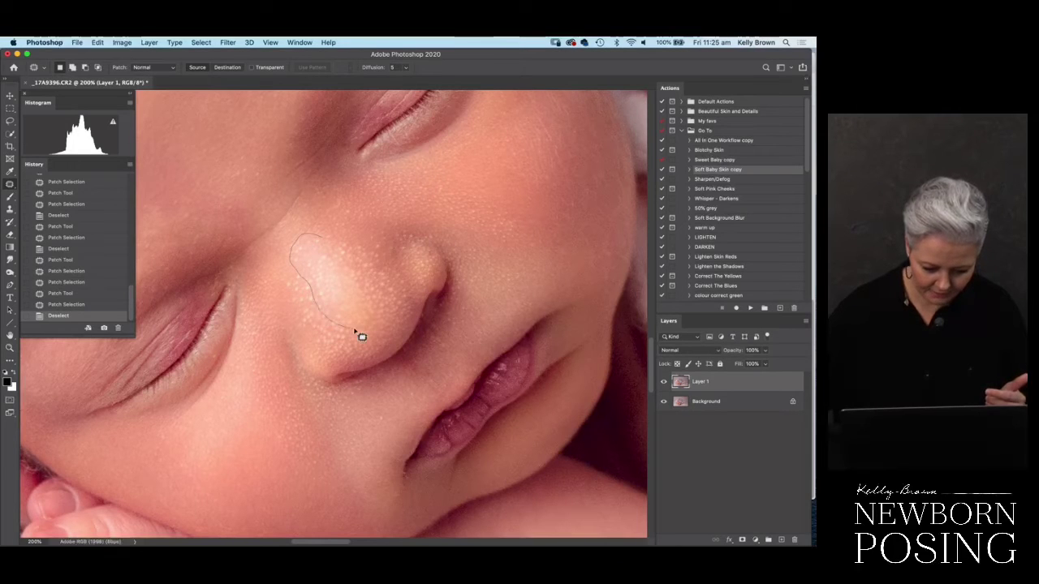
{"action": "left_click_drag", "start_coordinate": [354, 331], "coordinate": [377, 322]}
{"action": "left_click_drag", "start_coordinate": [364, 264], "coordinate": [320, 244]}
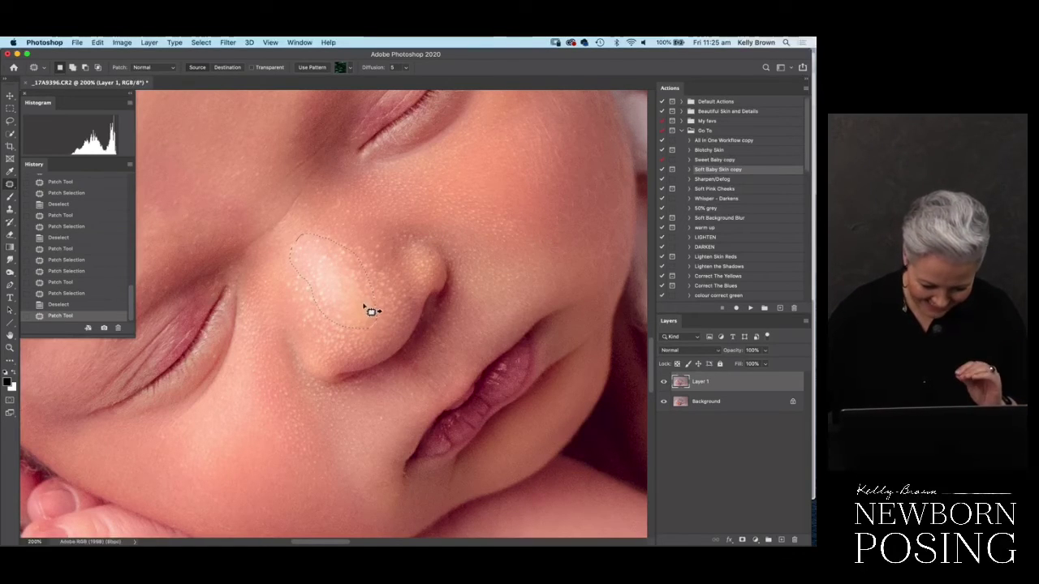
{"action": "left_click_drag", "start_coordinate": [366, 295], "coordinate": [487, 228]}
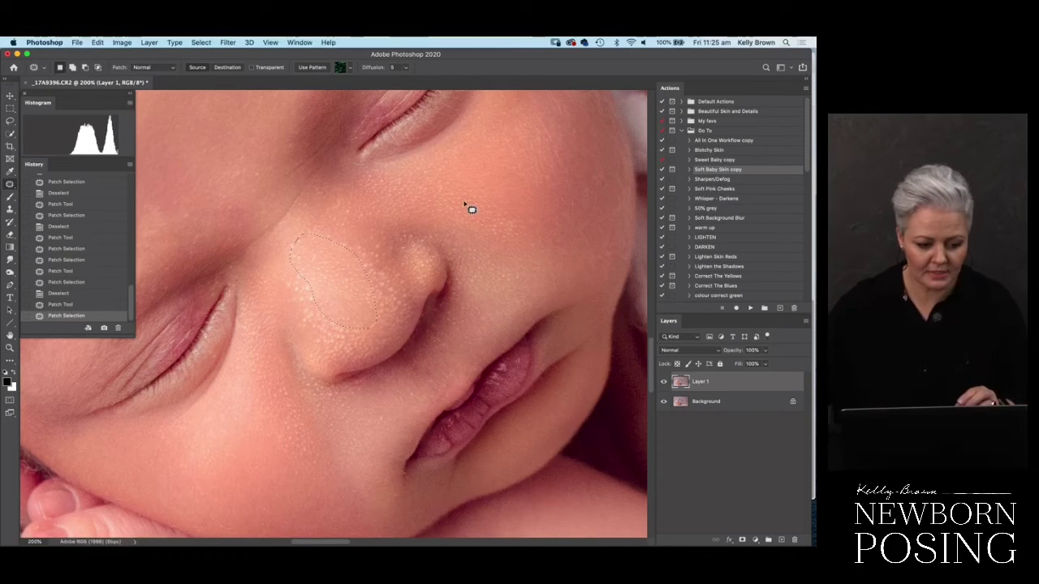
- Fade the nose patch to 41% opacity and clear the selection
{"action": "left_click", "coordinate": [98, 42]}
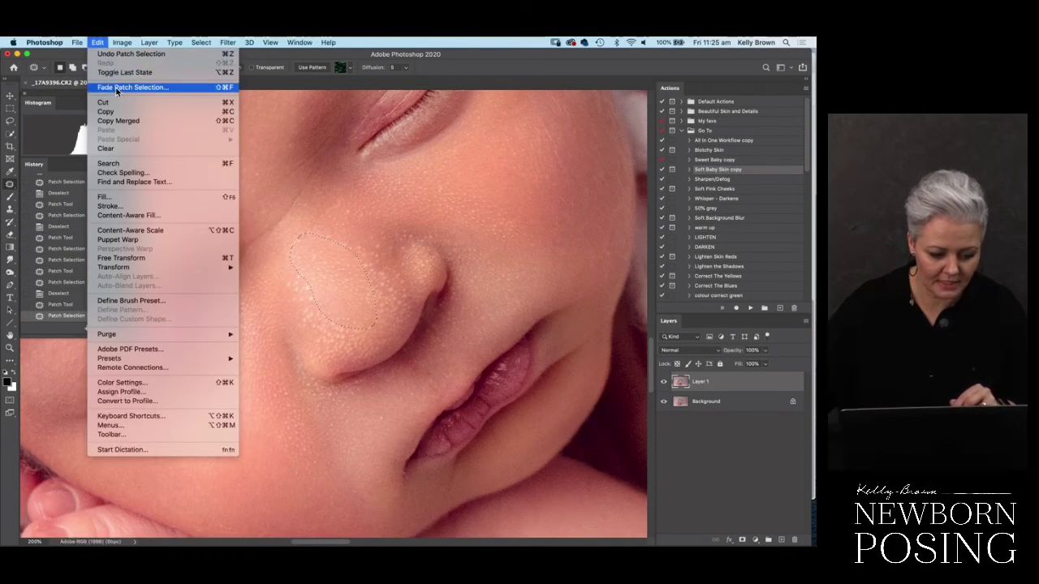
{"action": "left_click", "coordinate": [125, 88]}
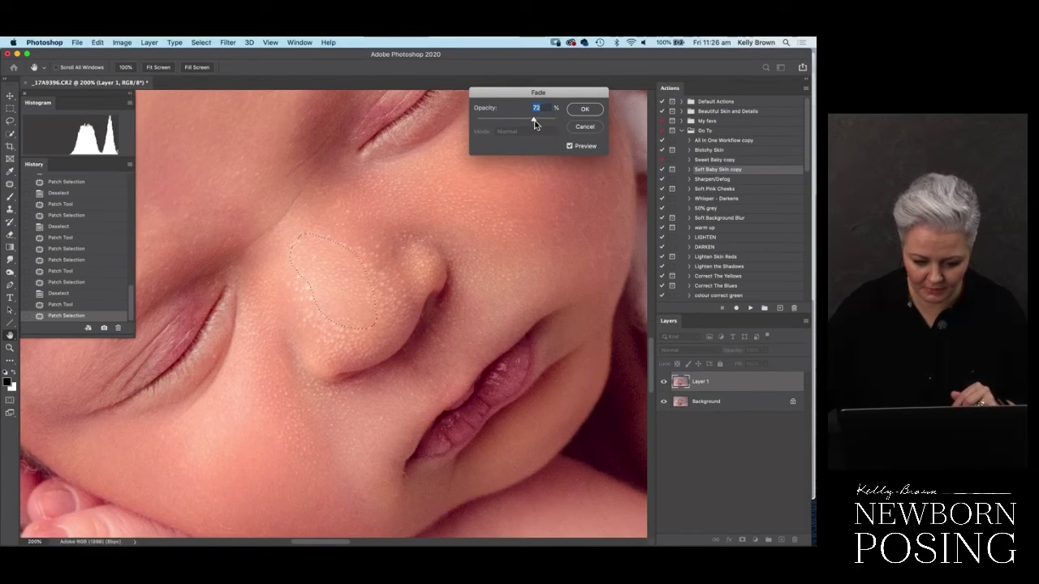
{"action": "left_click_drag", "start_coordinate": [534, 121], "coordinate": [508, 121]}
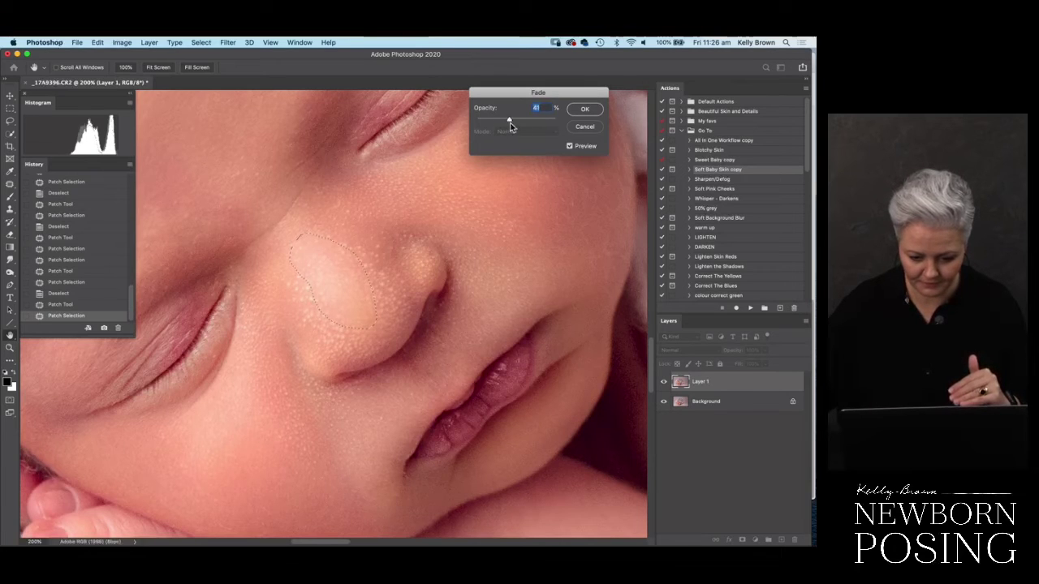
{"action": "left_click", "coordinate": [585, 109]}
{"action": "key", "text": "super+d"}
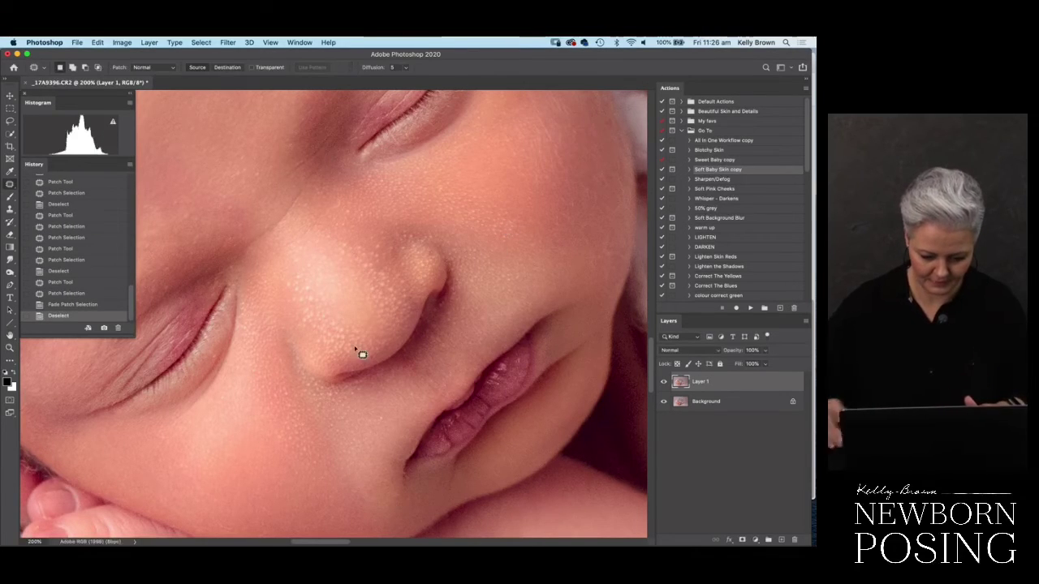
- Patch the uneven marks on the baby's bent leg just below the toes and clear the selection
{"action": "key", "text": "super+minus"}
{"action": "key", "text": "super+minus"}
{"action": "key", "text": "super+minus"}
{"action": "key", "text": "super+minus"}
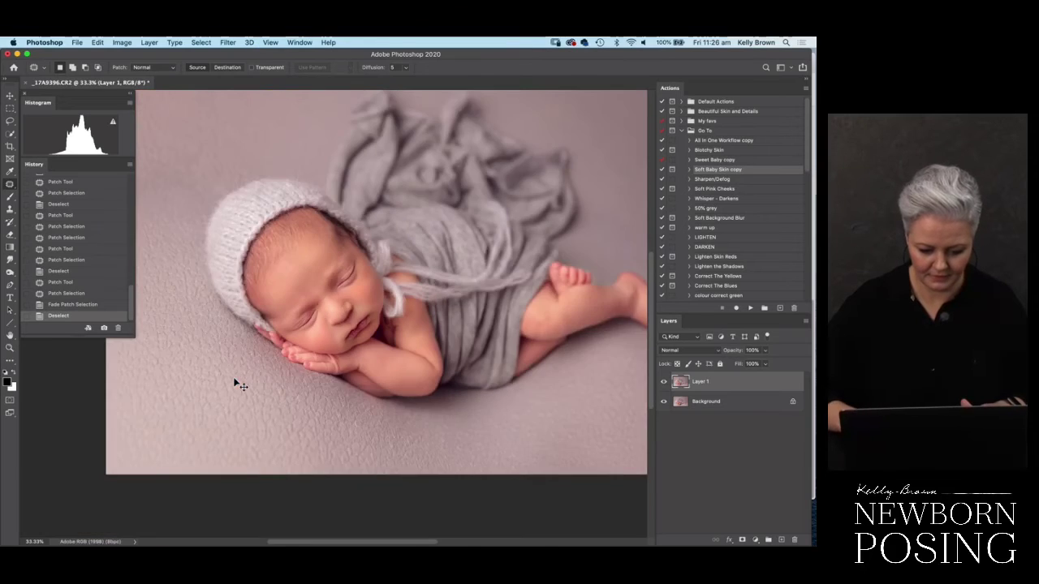
{"action": "key", "text": "super+minus"}
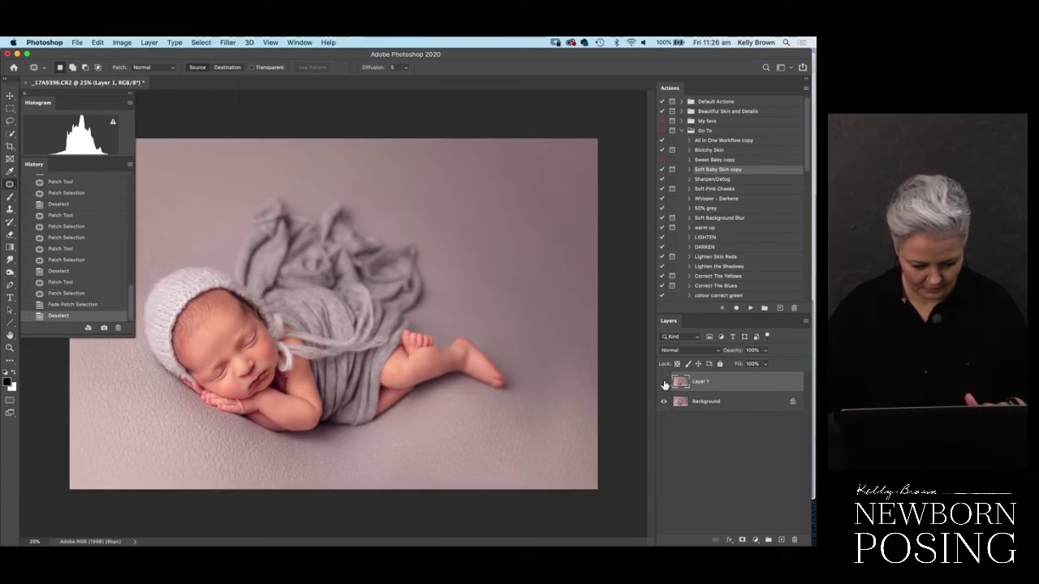
{"action": "key", "text": "super+plus"}
{"action": "key", "text": "super+plus"}
{"action": "key", "text": "super+plus"}
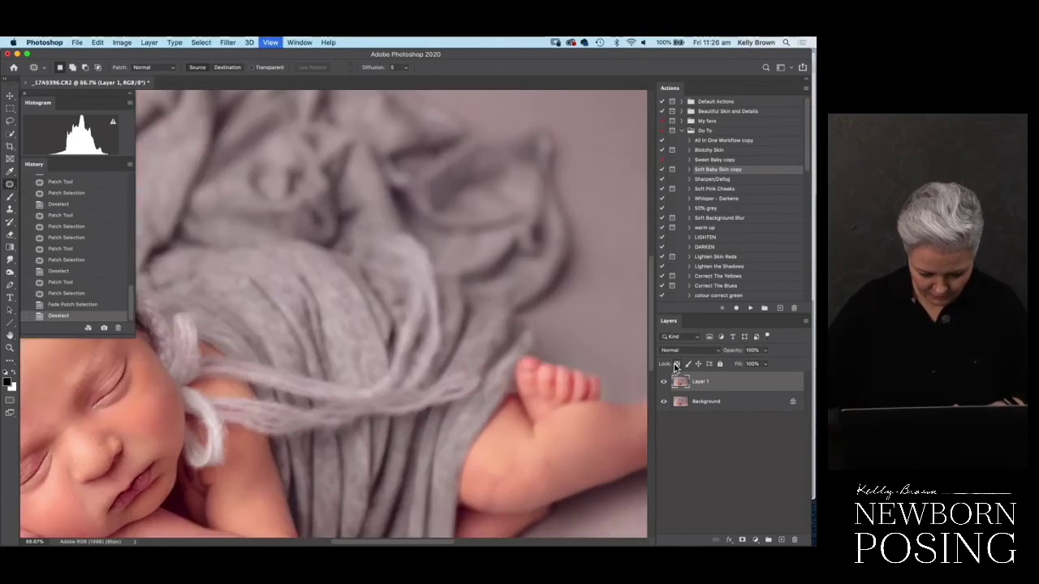
{"action": "left_click_drag", "start_coordinate": [482, 350], "coordinate": [461, 282]}
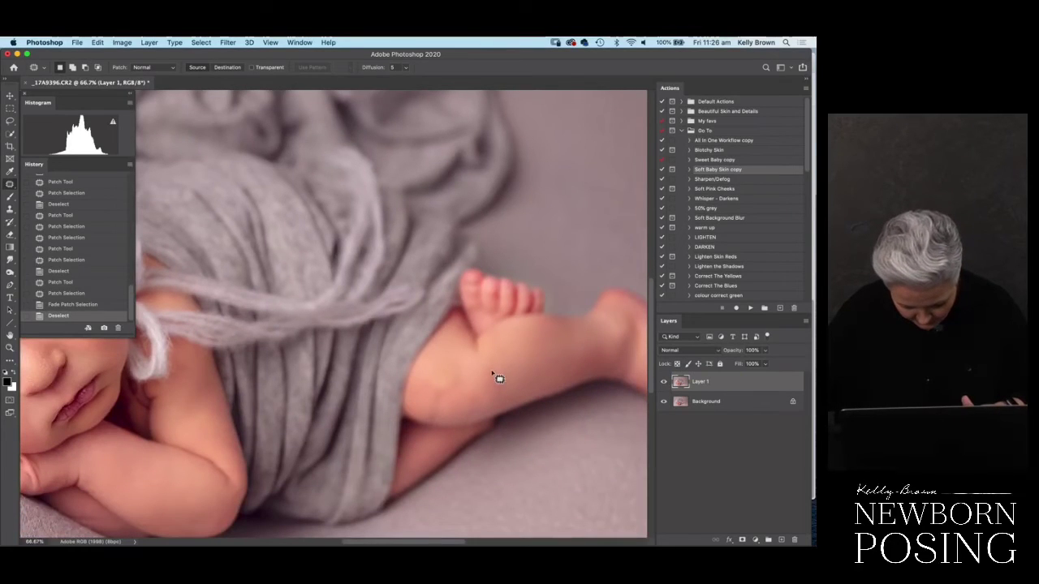
{"action": "left_click_drag", "start_coordinate": [501, 373], "coordinate": [482, 424]}
{"action": "key", "text": "super+d"}
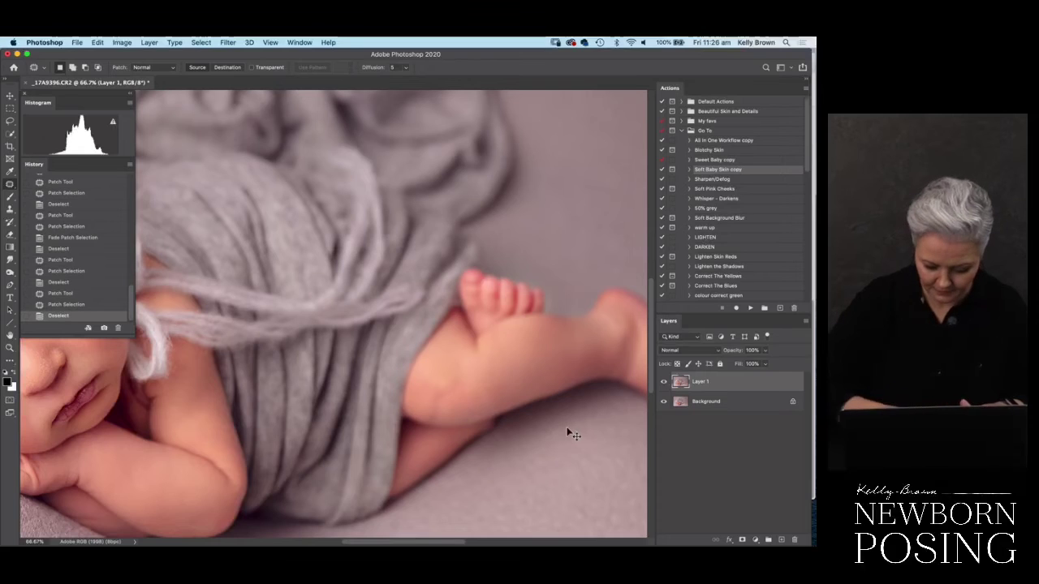
- Merge the retouched Layer 1 with the Background into a single layer
{"action": "key", "text": "super+minus"}
{"action": "key", "text": "super+minus"}
{"action": "key", "text": "super+minus"}
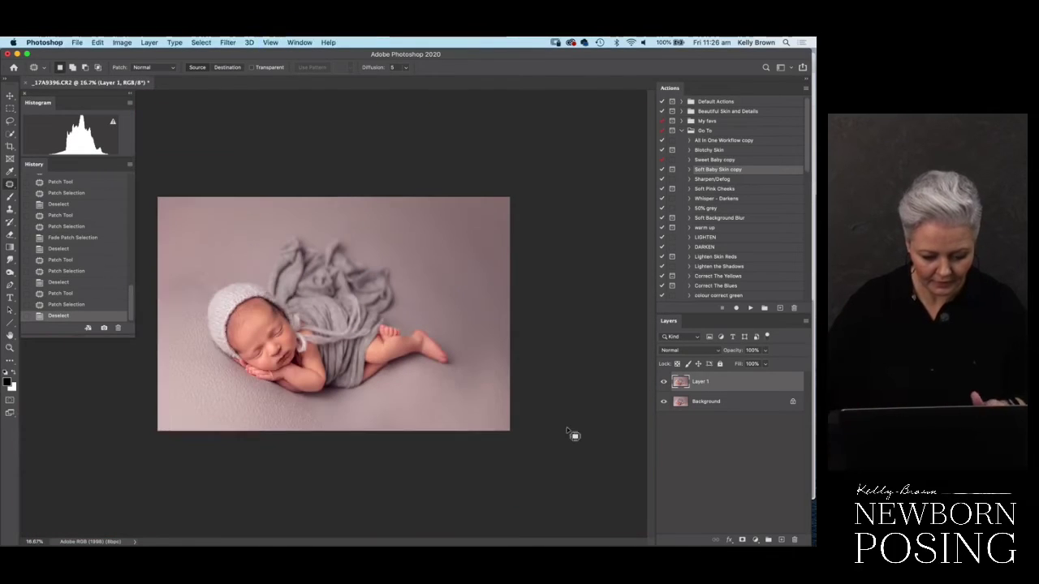
{"action": "key", "text": "super+shift+e"}
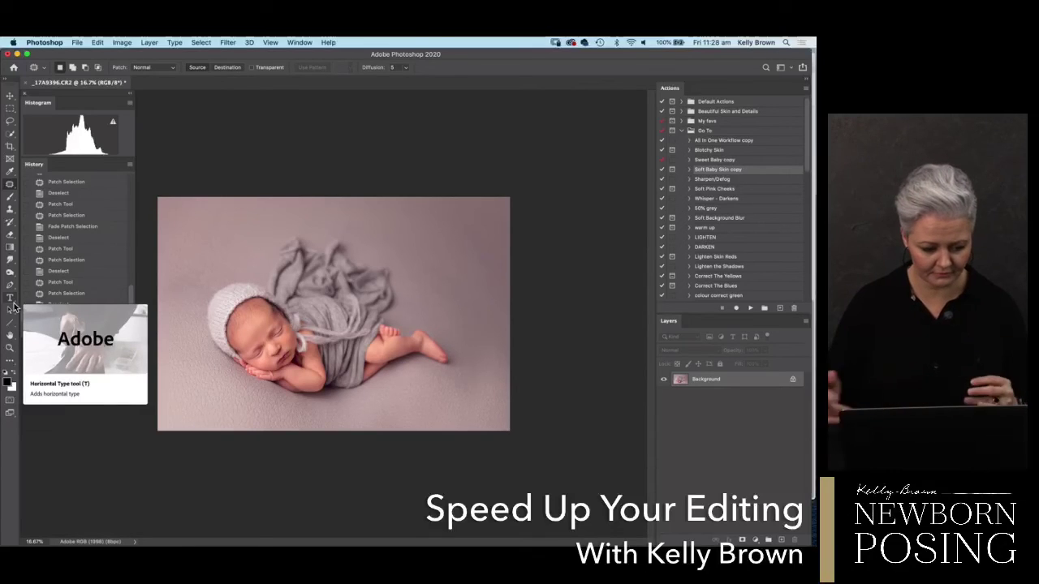
{"action": "key", "text": "super+alt+shift+e"}
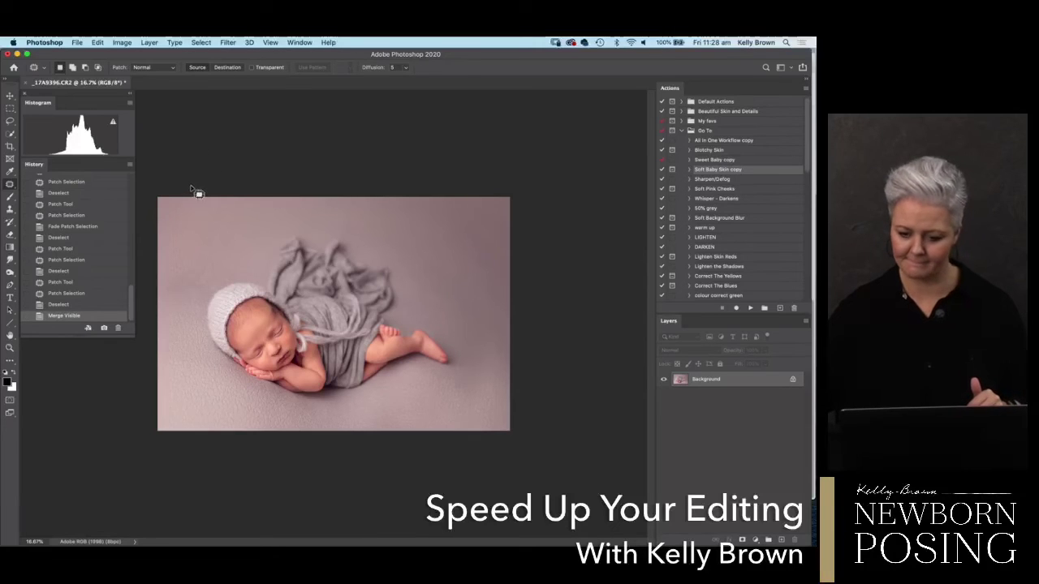
{"action": "left_click", "coordinate": [806, 89]}
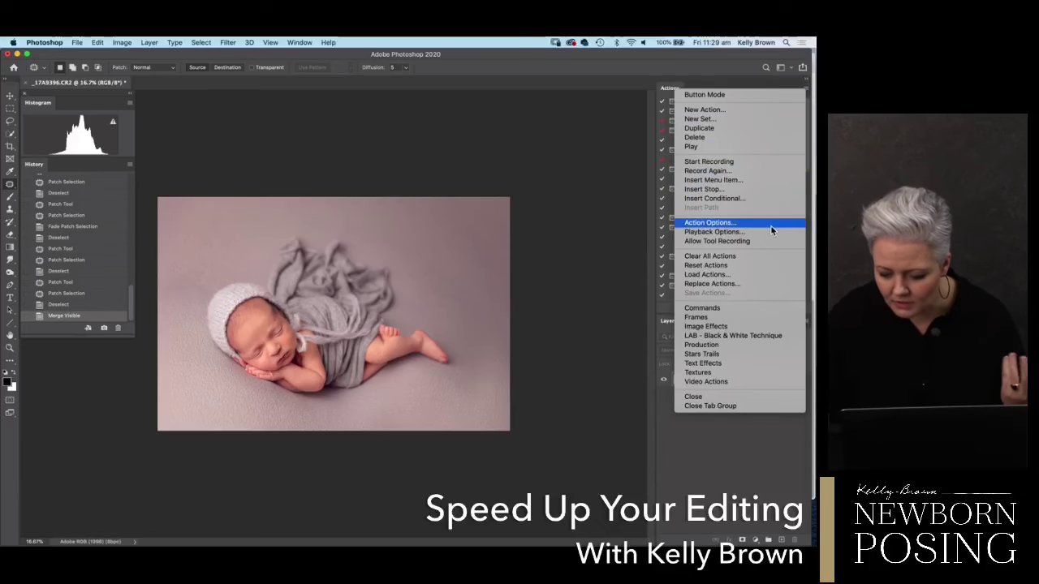
{"action": "left_click", "coordinate": [627, 247]}
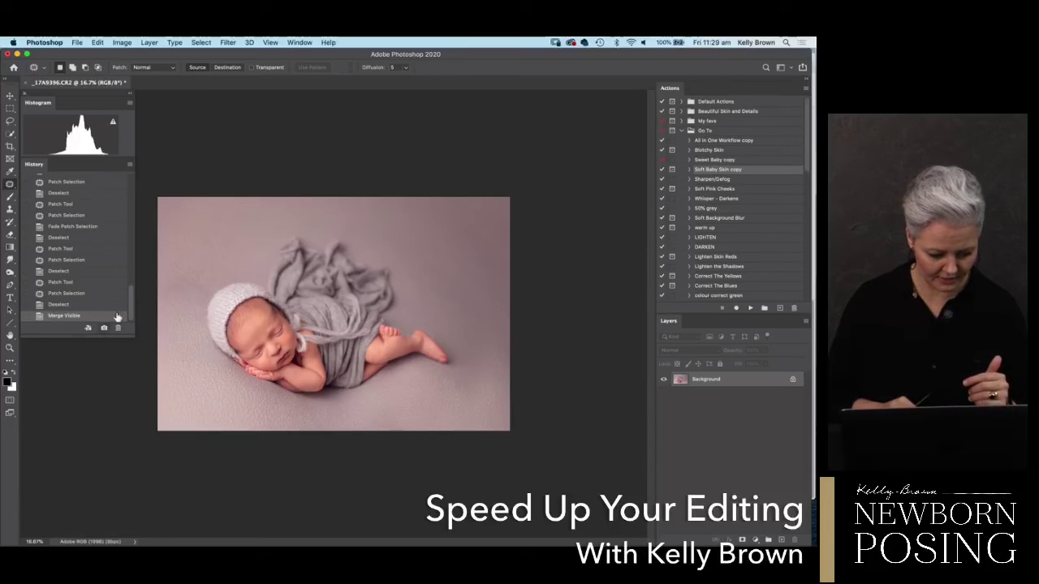
- Compare the original opened image with Snapshot 3 in the history
{"action": "left_click_drag", "start_coordinate": [132, 312], "coordinate": [112, 158]}
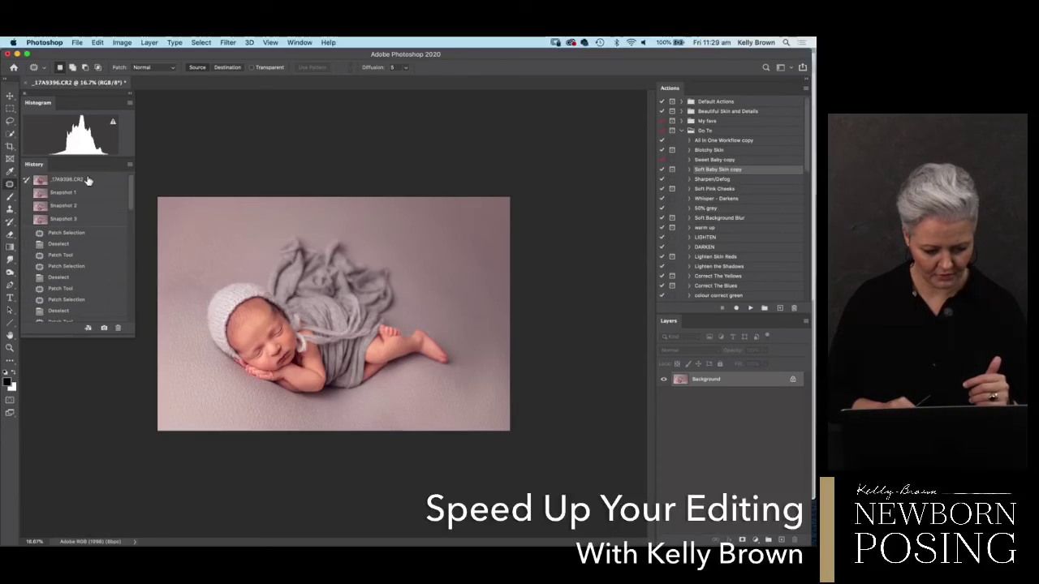
{"action": "left_click", "coordinate": [88, 180]}
{"action": "left_click", "coordinate": [86, 220]}
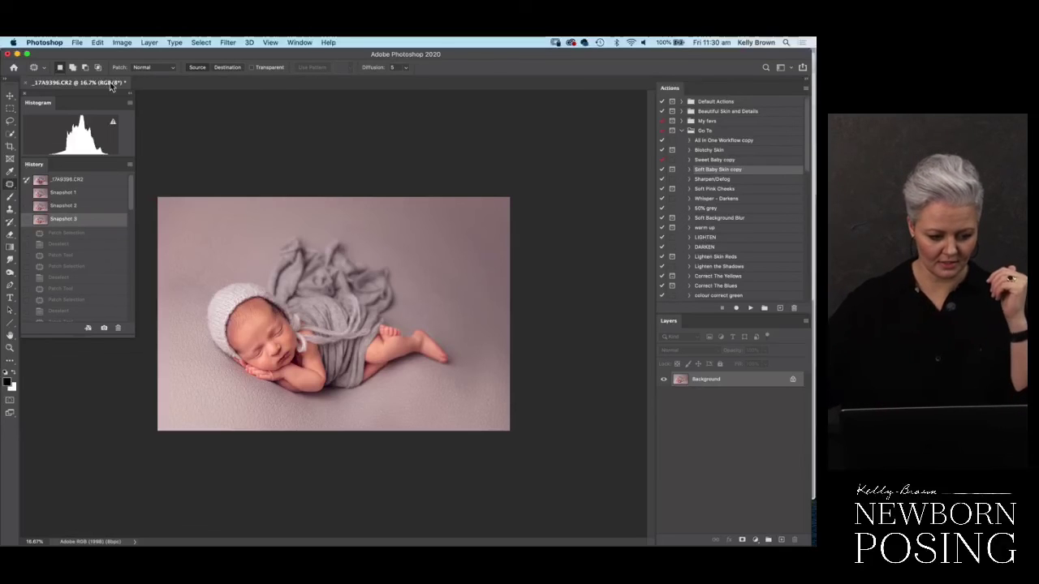
- Bring up the export options for the retouched portrait
{"action": "left_click", "coordinate": [76, 42]}
{"action": "mouse_move", "coordinate": [120, 177]}
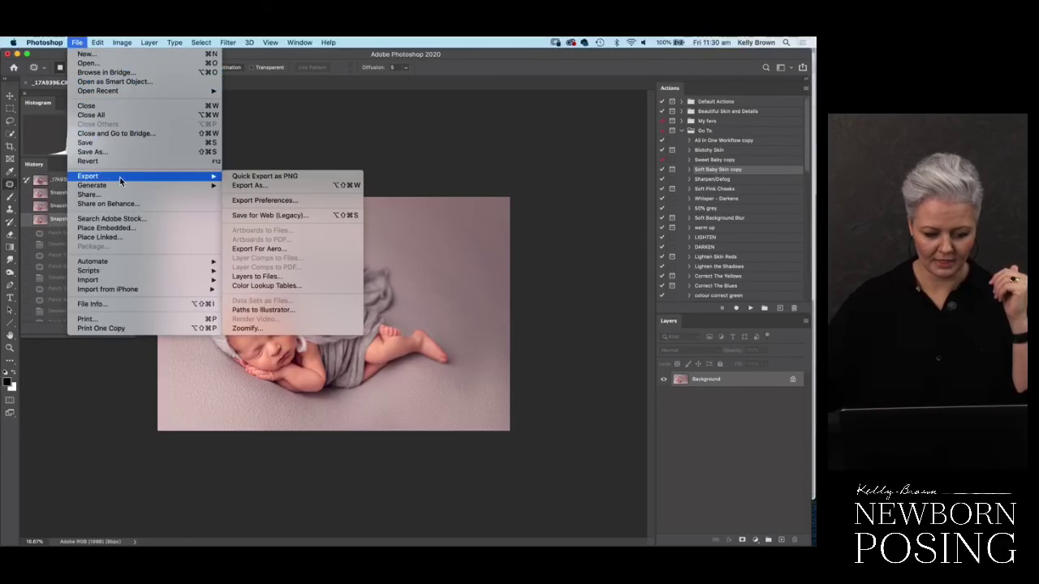